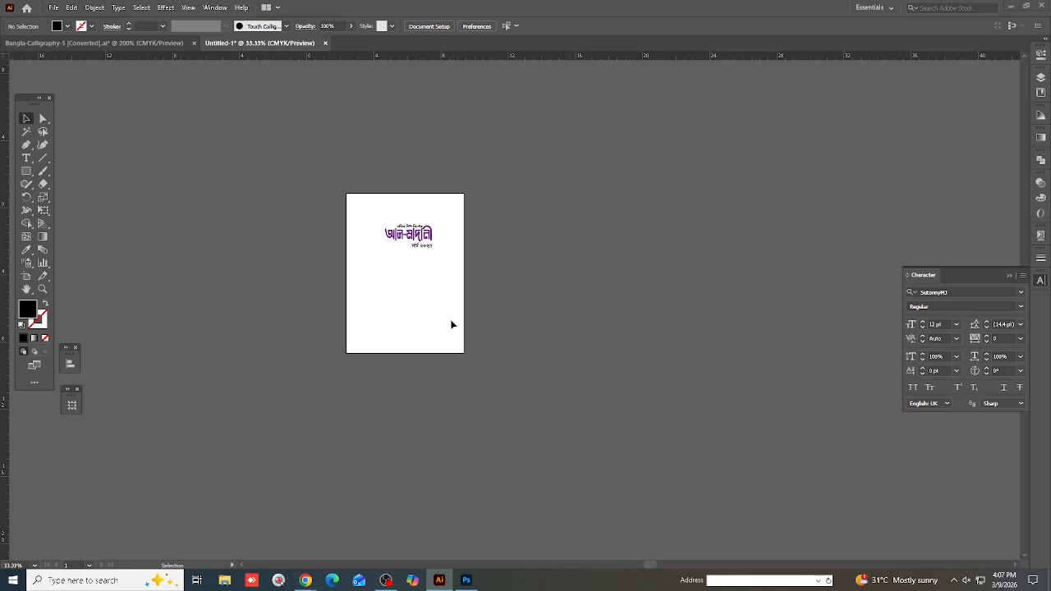
Switch to Photoshop and bring up the blank untitled document
scroll(453, 323, up, 3)
scroll(331, 263, up, 3)
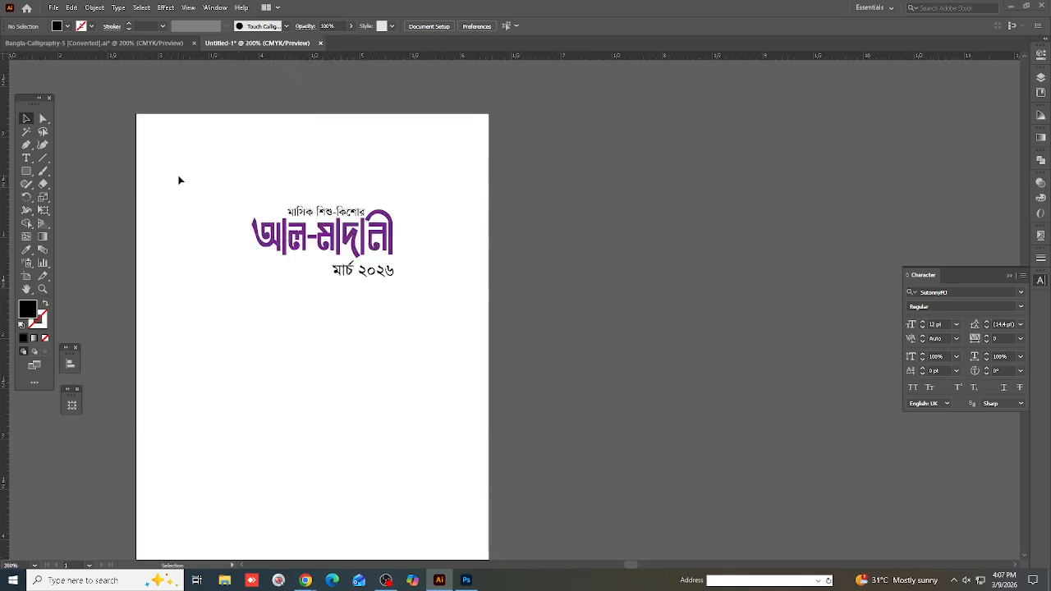
key(alt+Tab)
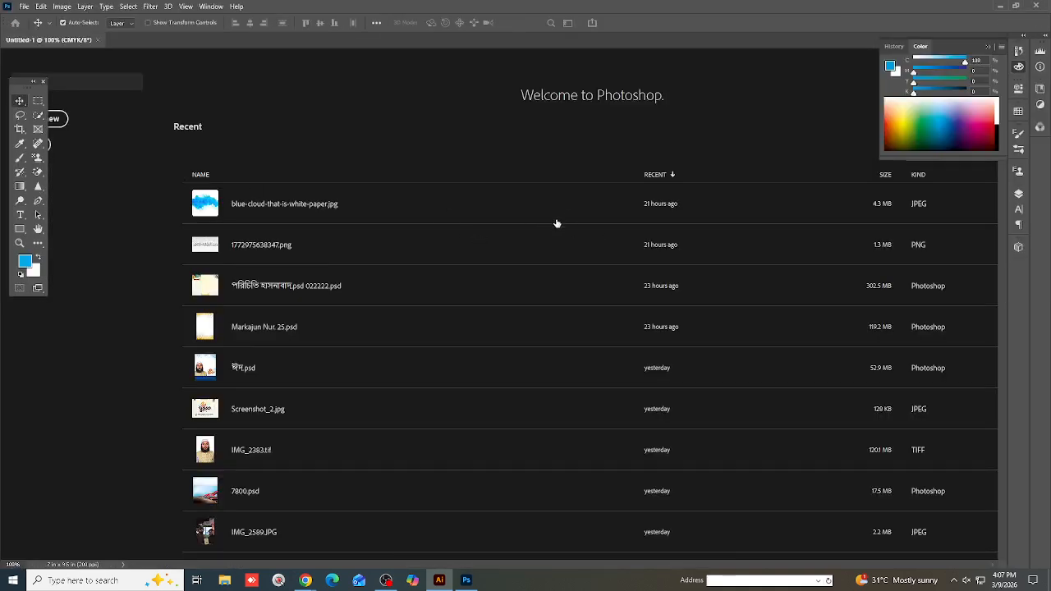
click(466, 580)
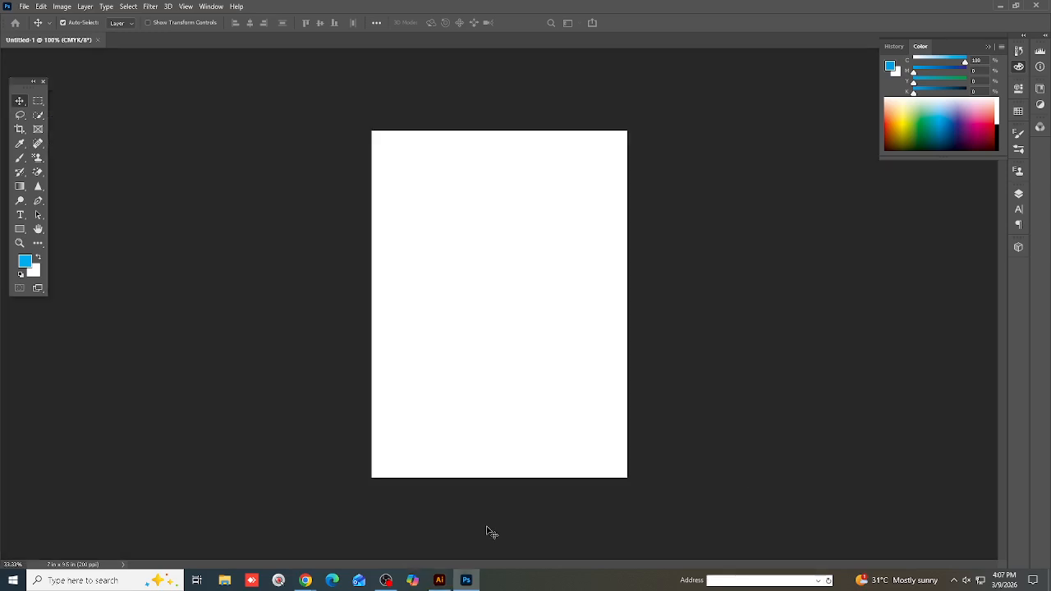
Show the layer list and paste the copied brochure reference image into the document as pixels
scroll(541, 381, down, 4)
click(1020, 70)
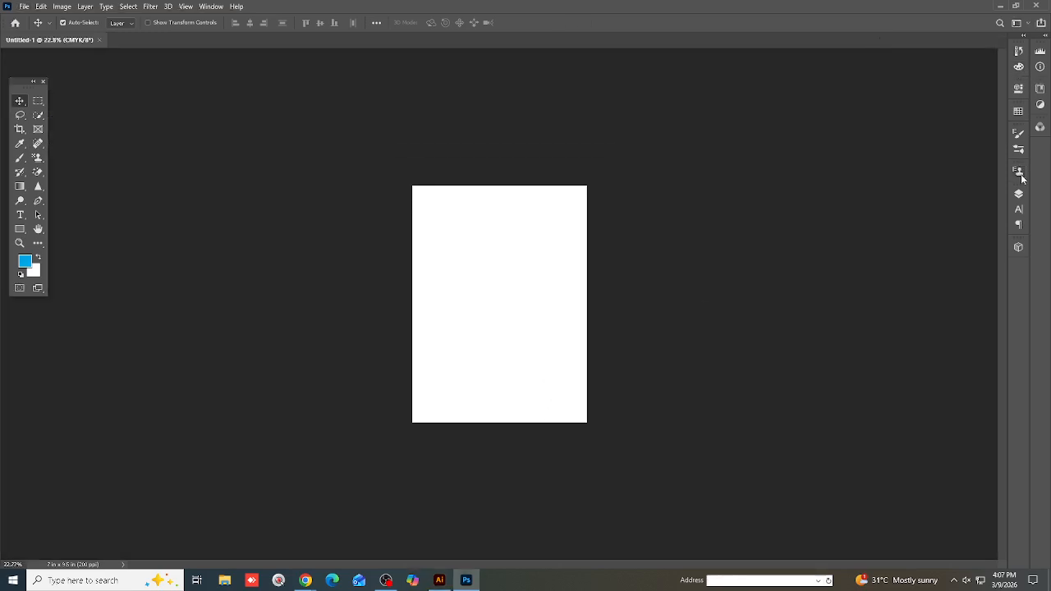
click(1019, 195)
key(ctrl+v)
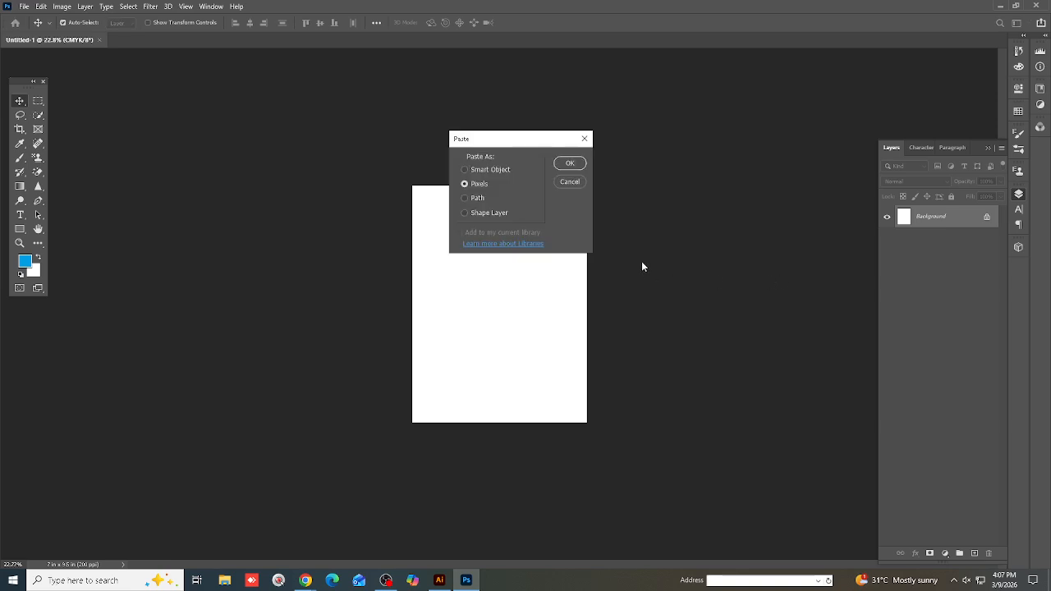
click(578, 165)
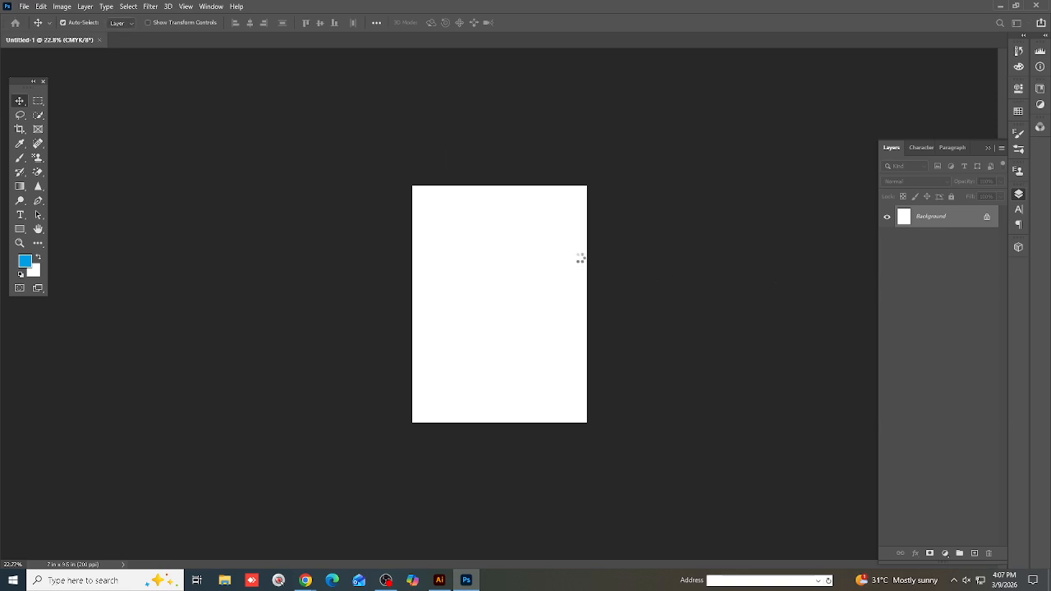
key(Return)
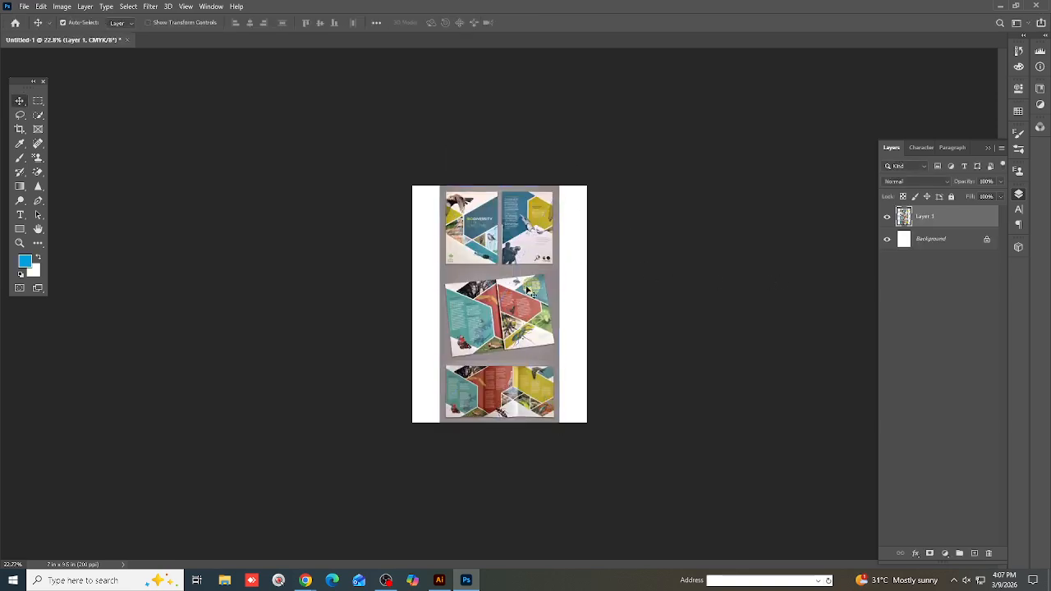
Marquee-select the Biodiversity front cover in the brochure image and cut it out
scroll(469, 223, up, 5)
scroll(548, 413, up, 4)
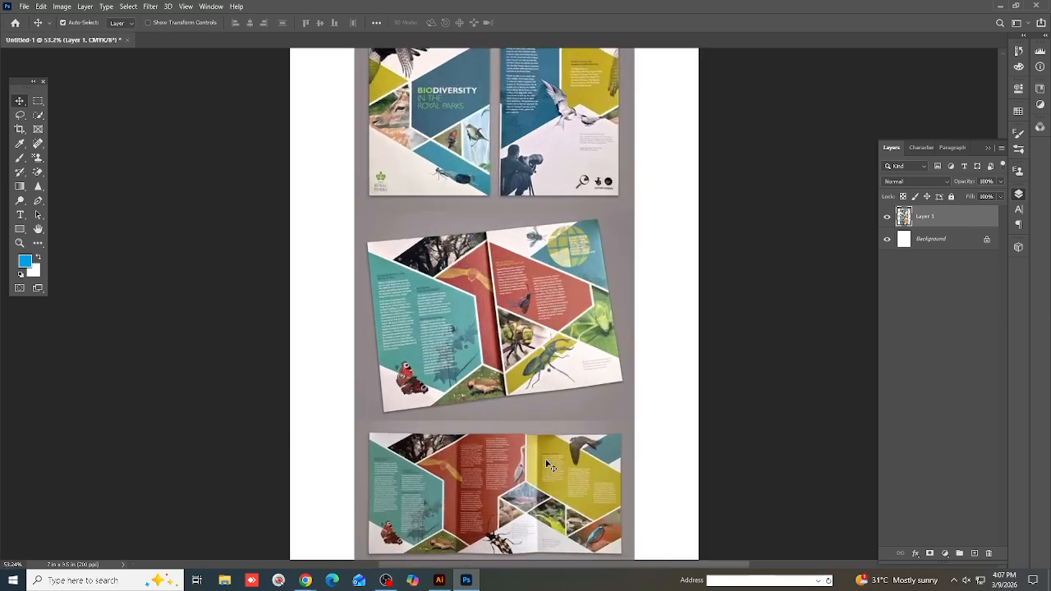
scroll(575, 462, down, 1)
scroll(599, 462, down, 2)
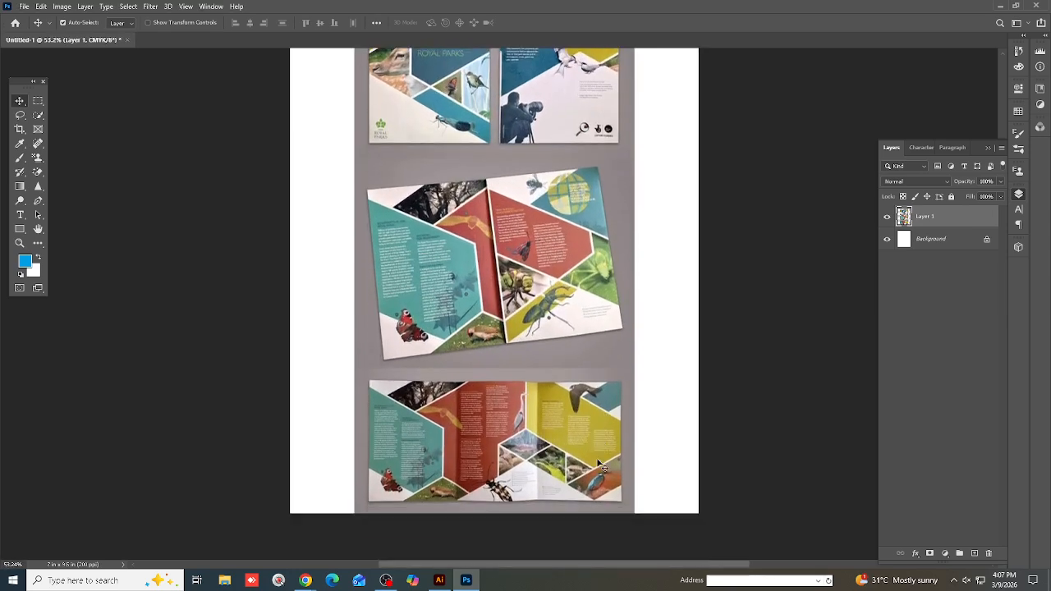
scroll(575, 410, up, 6)
scroll(376, 123, up, 6)
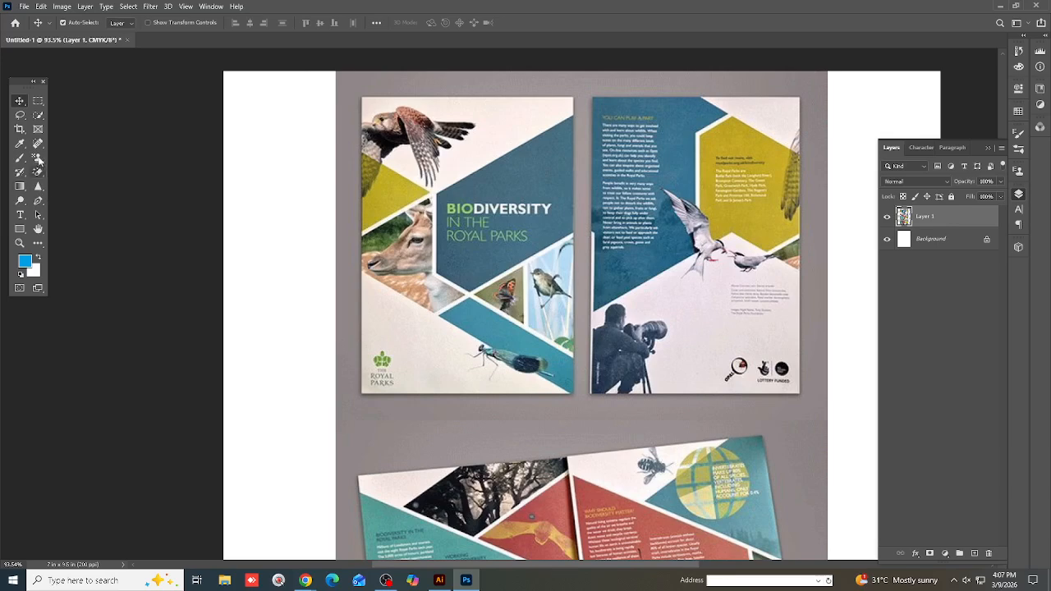
key(m)
drag(359, 97, 574, 394)
scroll(574, 394, down, 3)
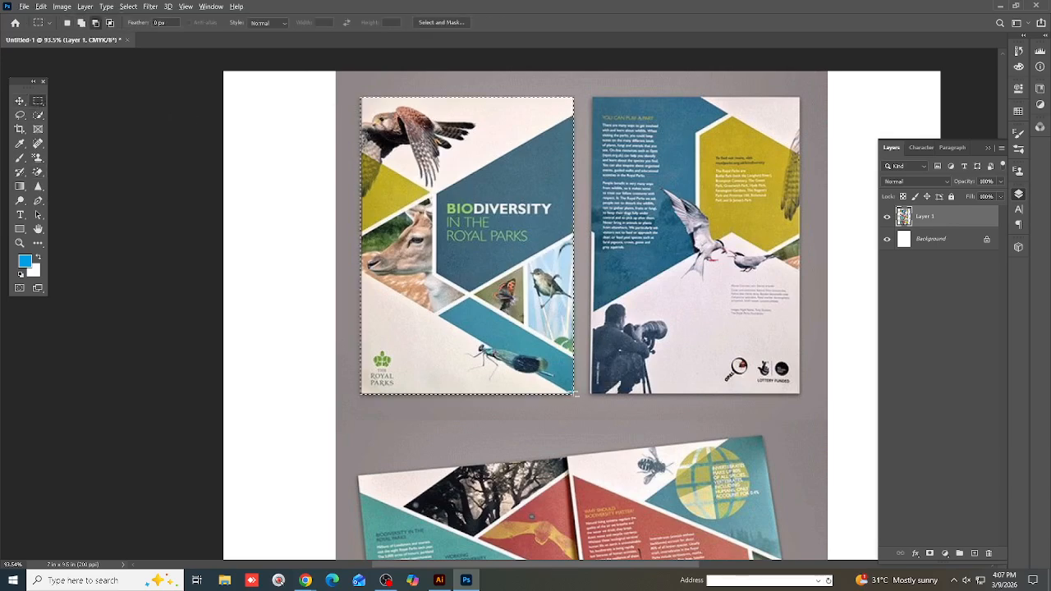
key(Delete)
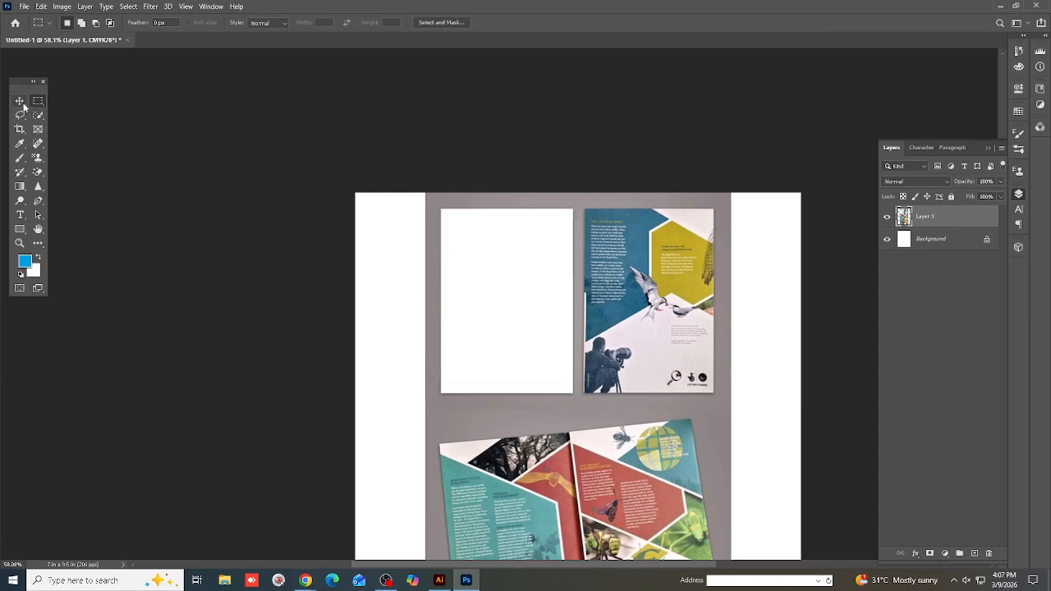
Delete the rest of the brochure image and paste the cut-out front cover onto the page
click(19, 101)
key(Delete)
key(ctrl+v)
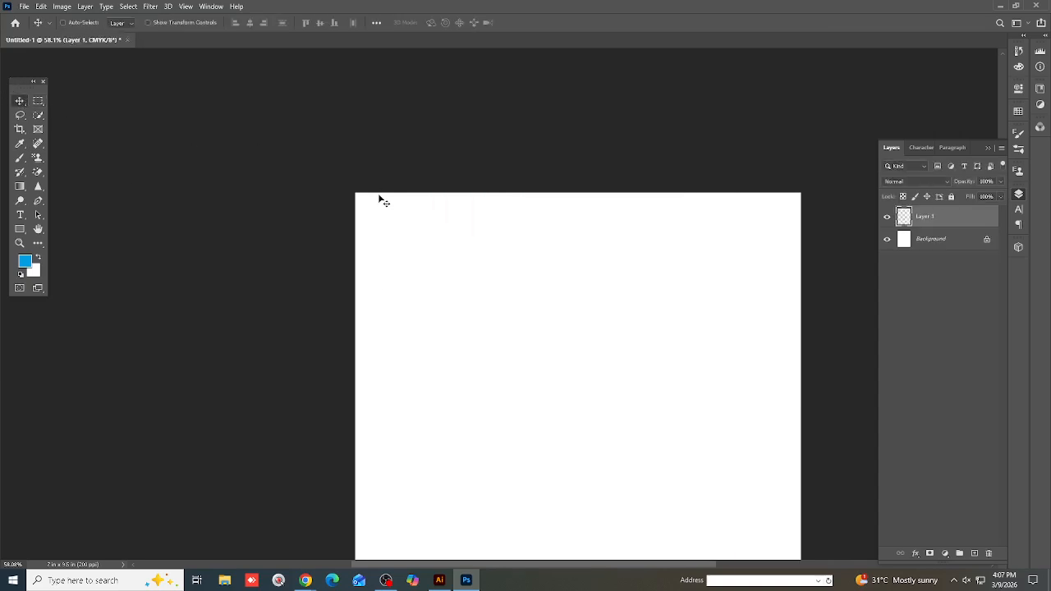
scroll(579, 271, down, 3)
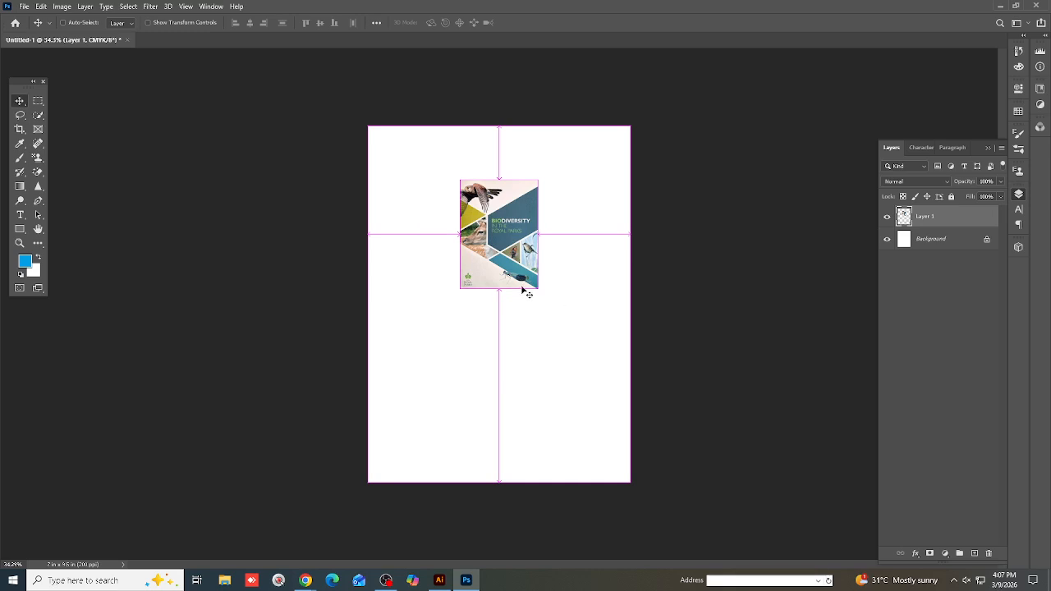
Scale the pasted cover to about 366% so it overlaps the page's sides, and shift it down leaving a white strip above
key(ctrl+t)
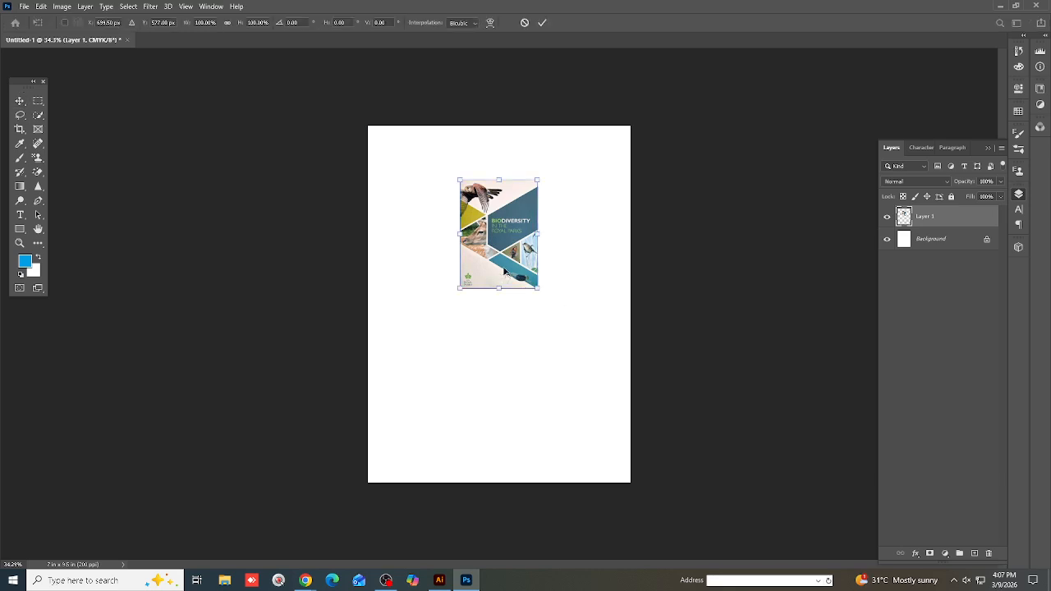
drag(501, 291, 499, 485)
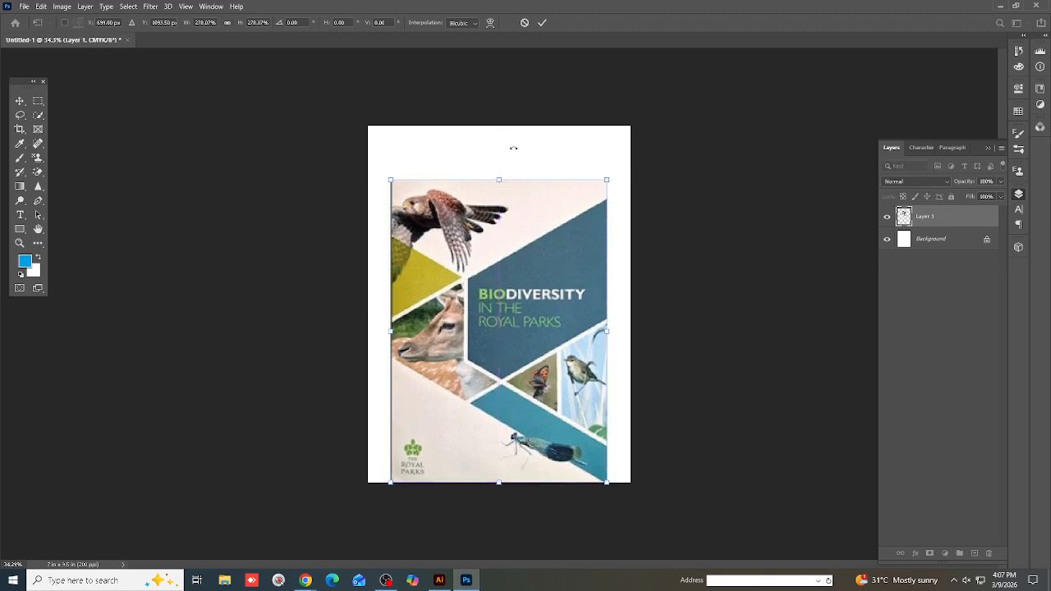
drag(498, 180, 504, 124)
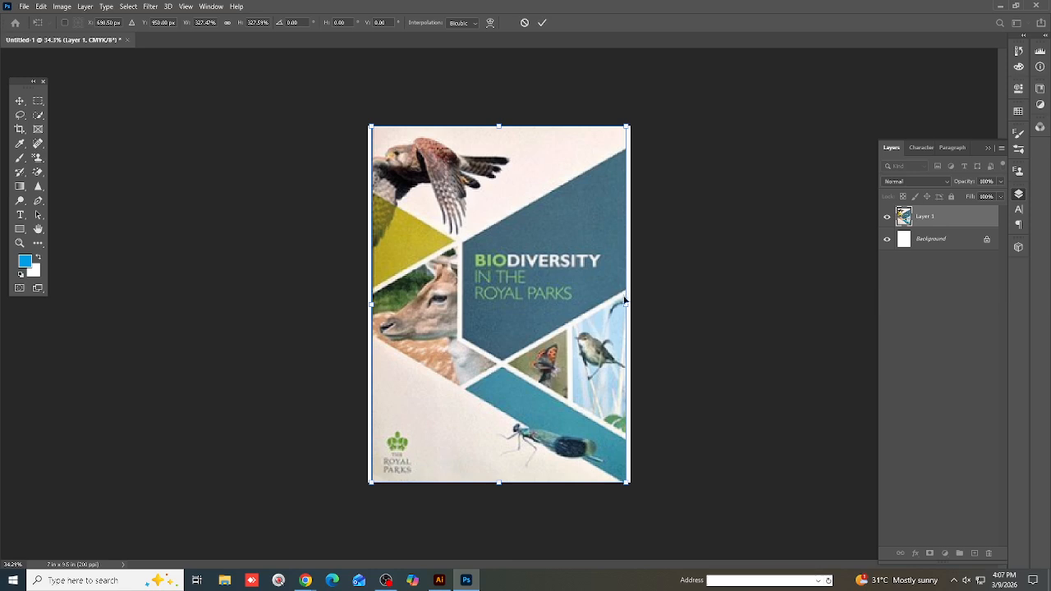
drag(627, 303, 641, 304)
drag(556, 248, 555, 285)
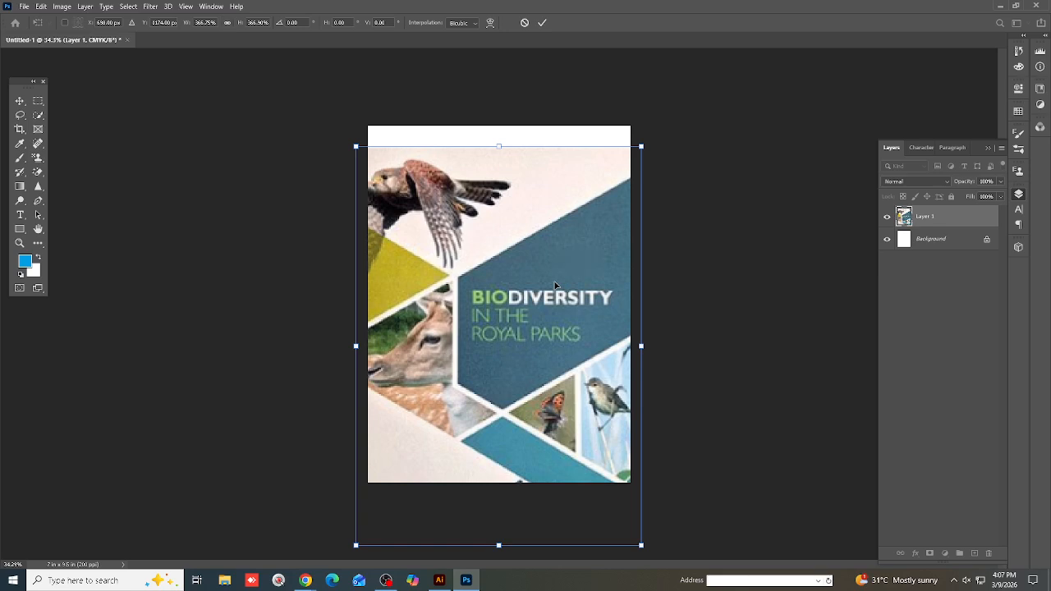
key(Return)
key(ctrl+0)
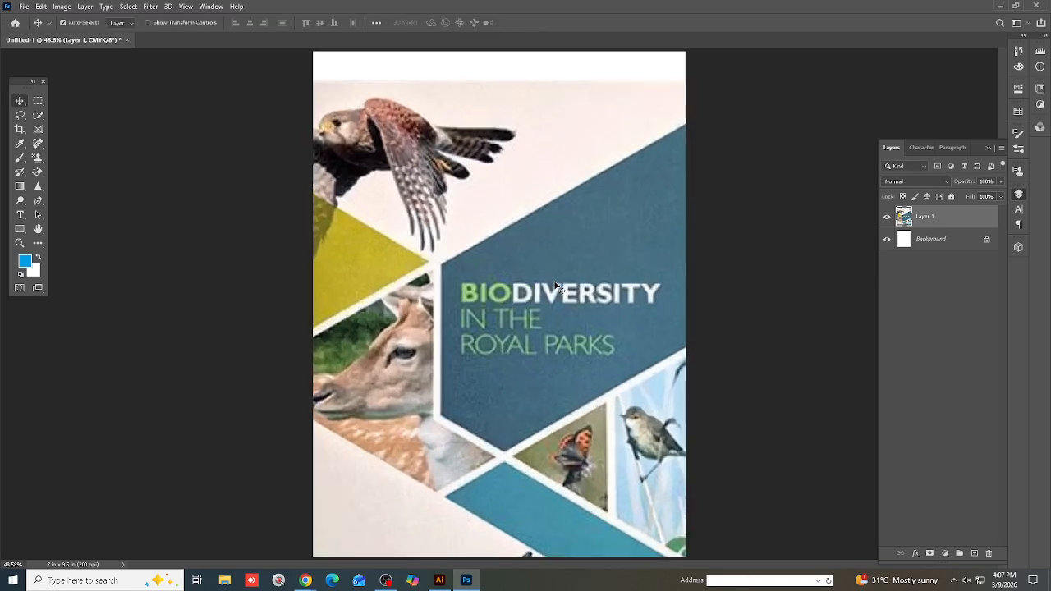
scroll(484, 215, down, 6)
scroll(486, 228, up, 5)
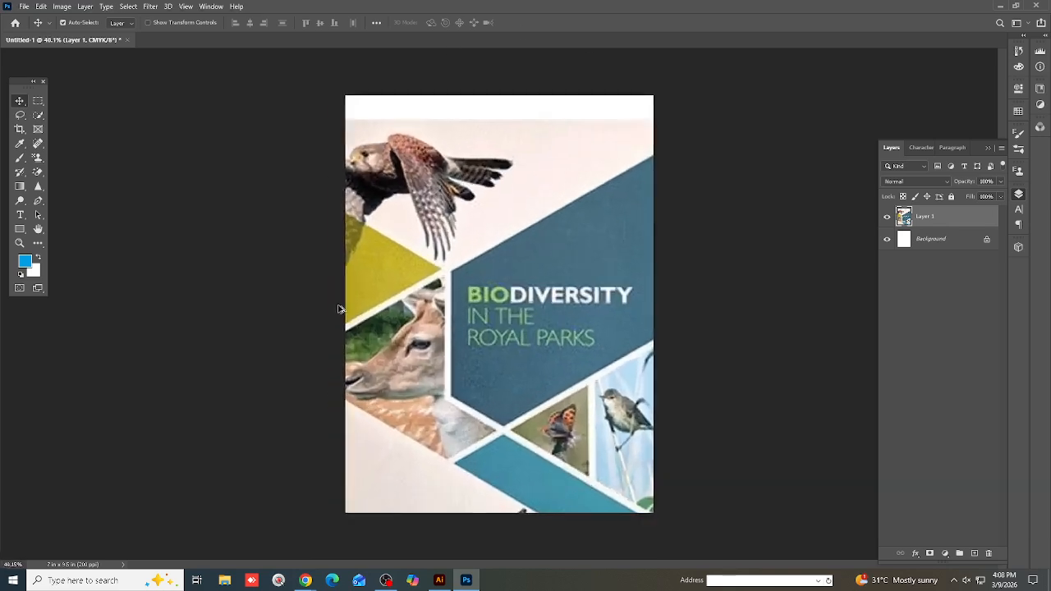
scroll(559, 394, down, 2)
scroll(535, 390, up, 5)
scroll(534, 389, down, 5)
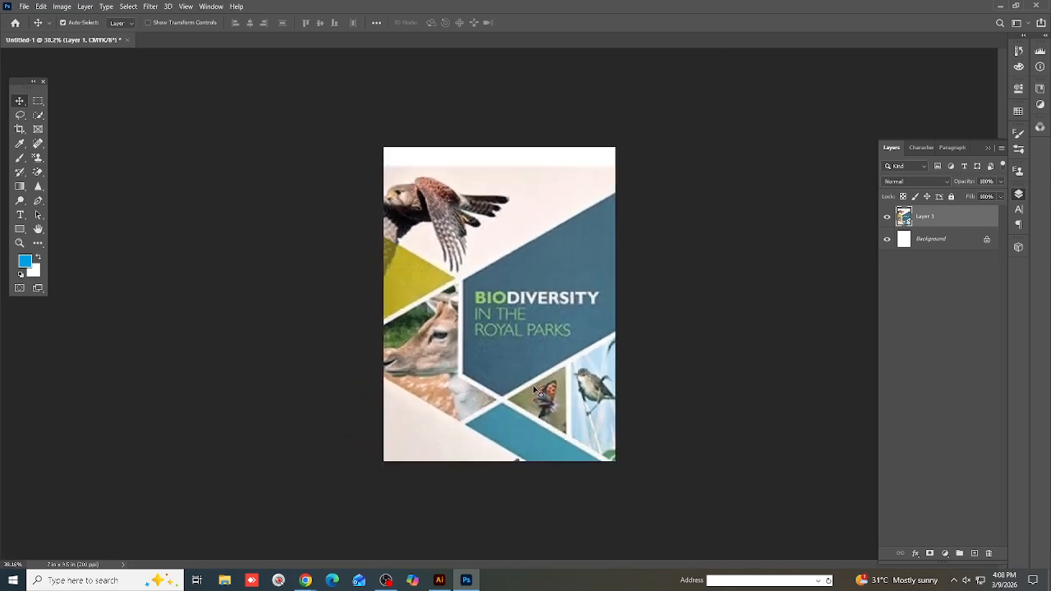
scroll(524, 388, up, 5)
scroll(521, 389, down, 5)
scroll(510, 418, up, 3)
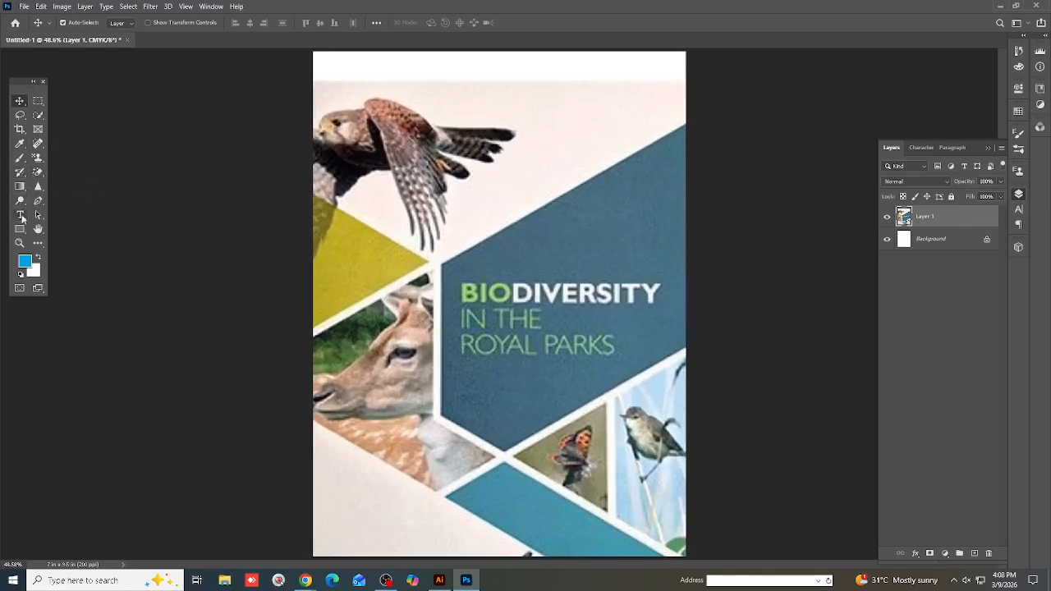
Trace the yellow triangle at the page's left edge with the Pen tool, convert it to a selection and fill it blue on a new layer
click(311, 193)
click(428, 261)
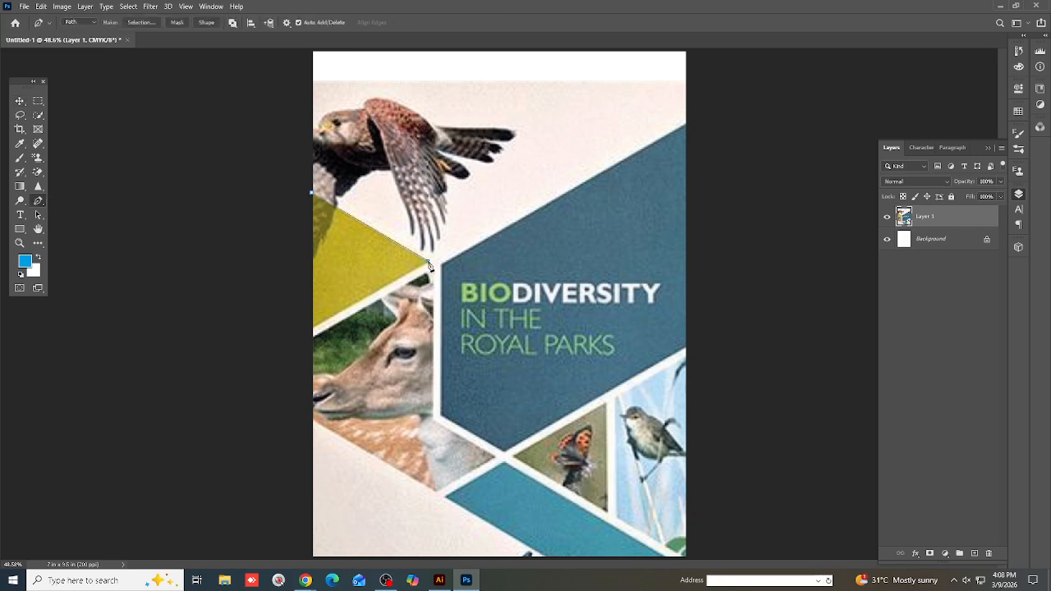
click(313, 330)
click(312, 194)
key(ctrl+Return)
key(ctrl+shift+n)
key(Return)
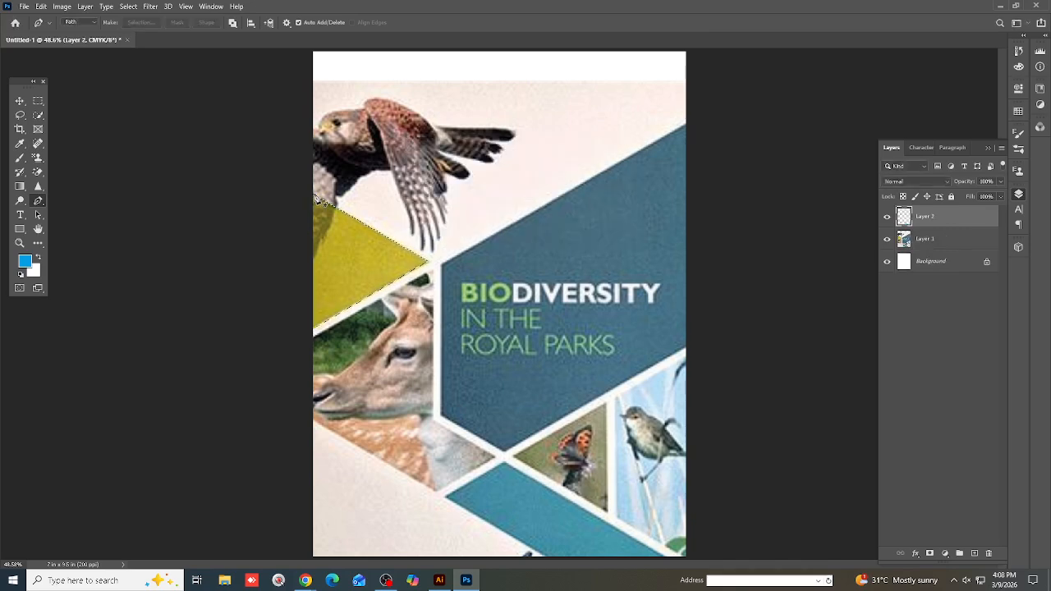
key(alt+BackSpace)
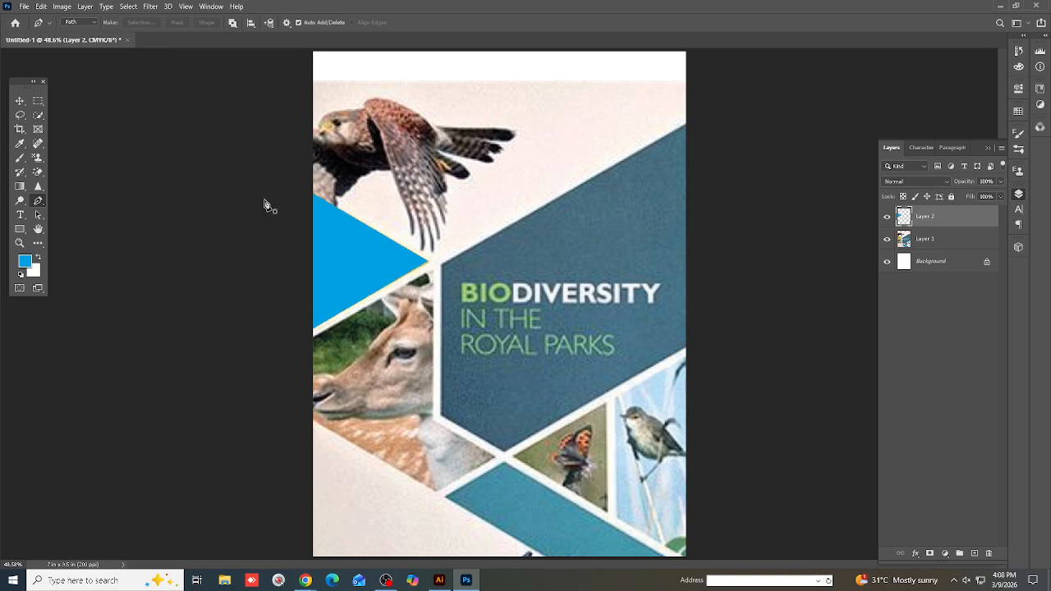
Sample the reference triangle's yellow (#c6b328) as the foreground colour and refill the traced triangle on Layer 2 with it
click(887, 221)
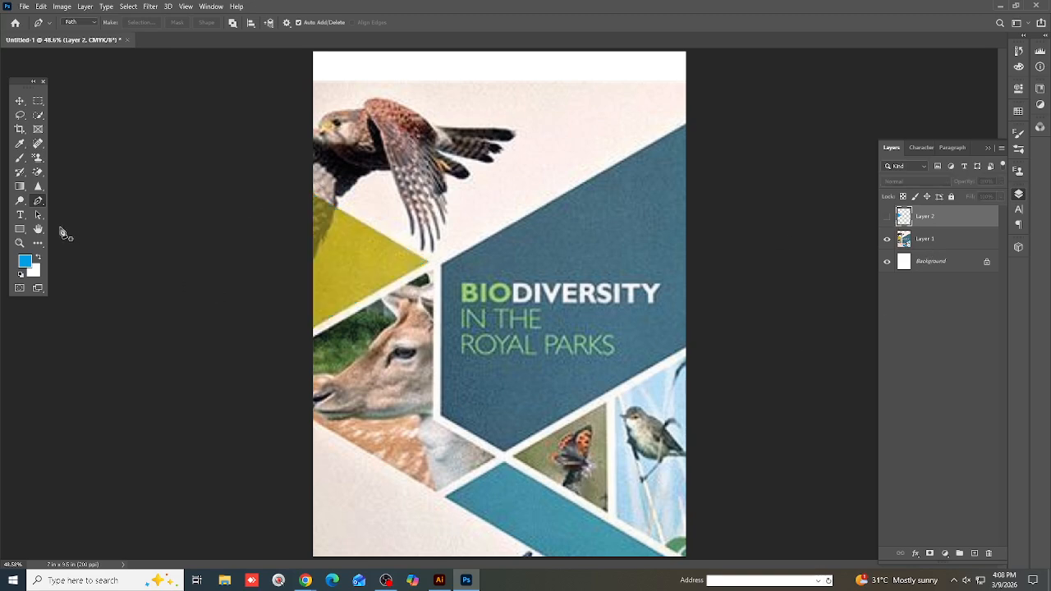
click(26, 261)
click(345, 254)
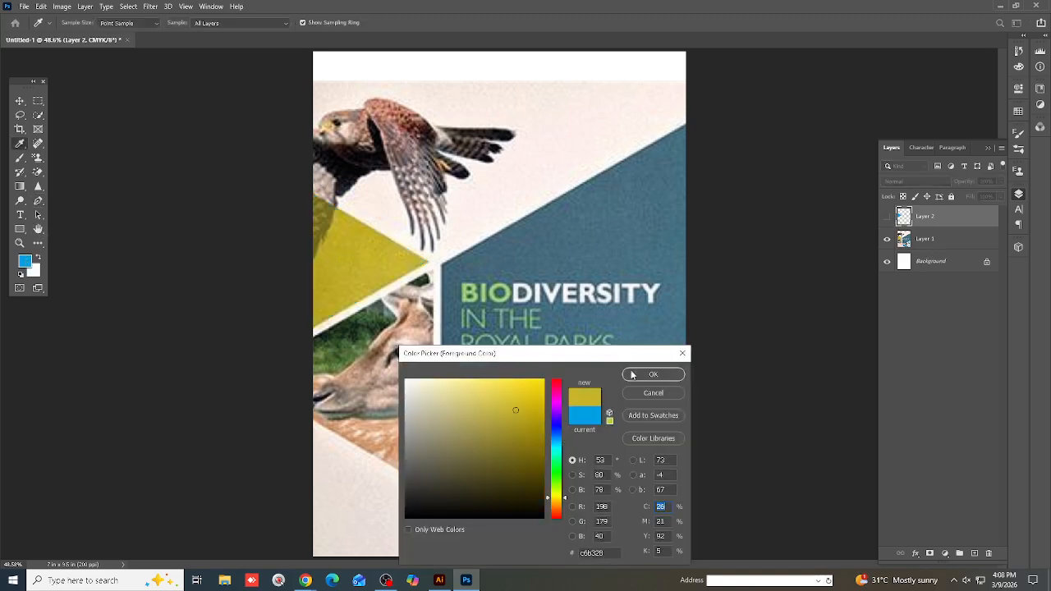
click(652, 375)
click(887, 217)
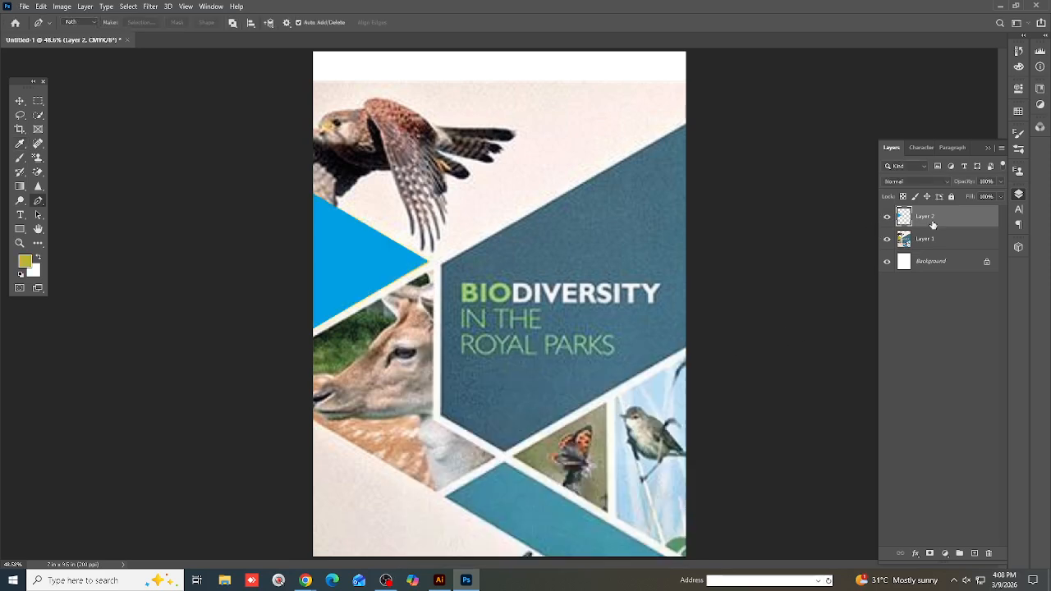
key(alt+BackSpace)
scroll(260, 342, down, 1)
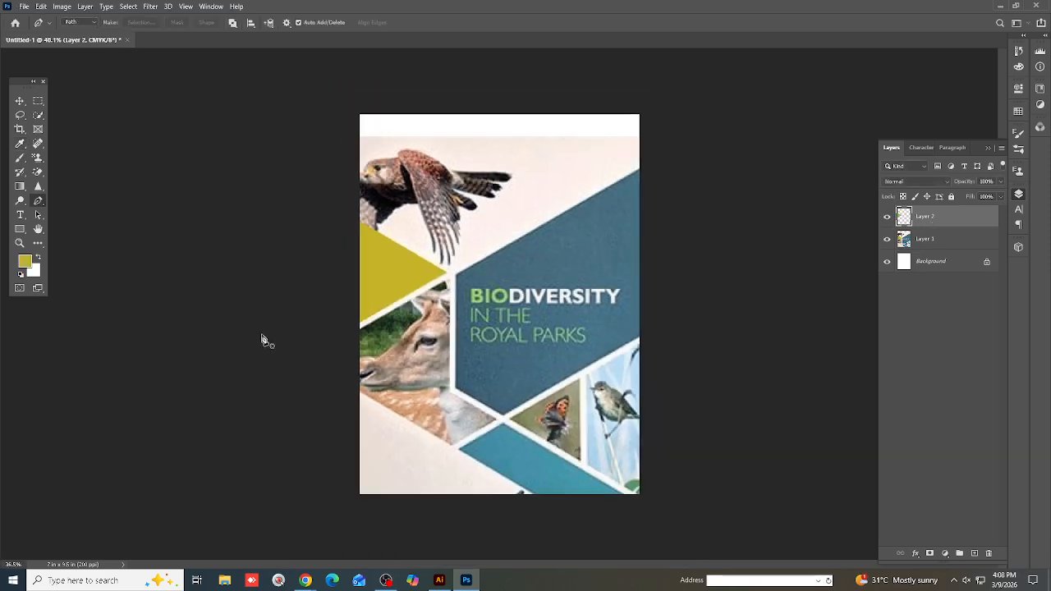
click(20, 101)
scroll(545, 314, down, 1)
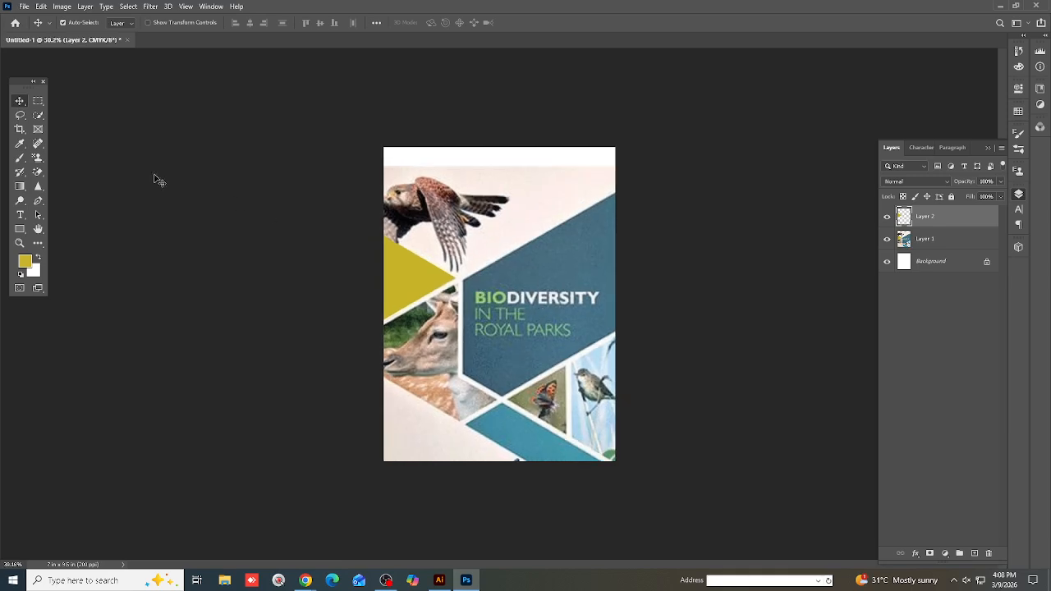
Trace the large blue-grey shape behind the Biodiversity title with the Pen tool and convert the path to a selection
scroll(136, 239, up, 1)
click(38, 201)
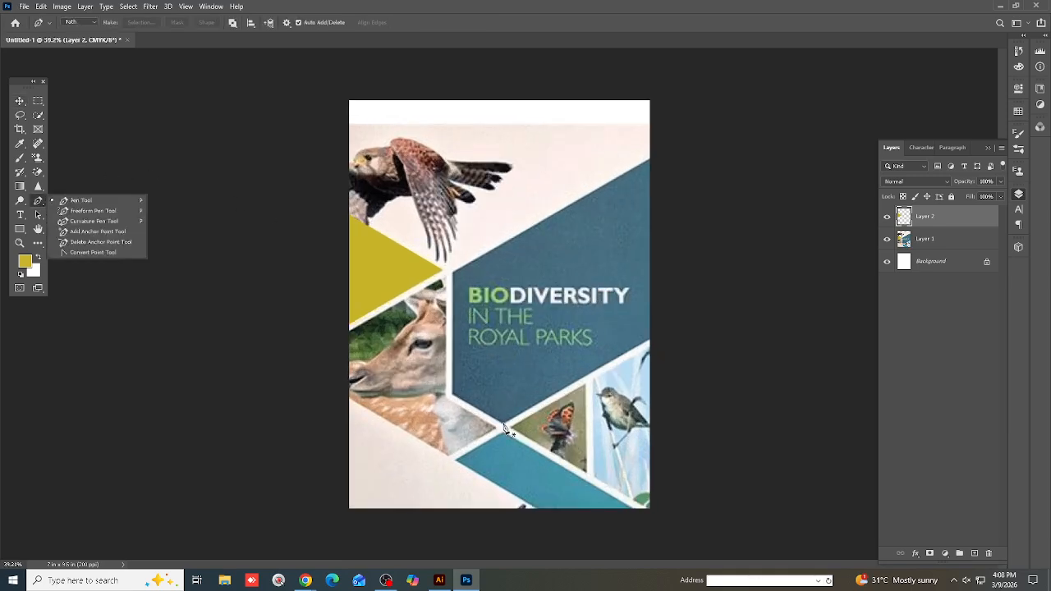
click(649, 340)
click(650, 337)
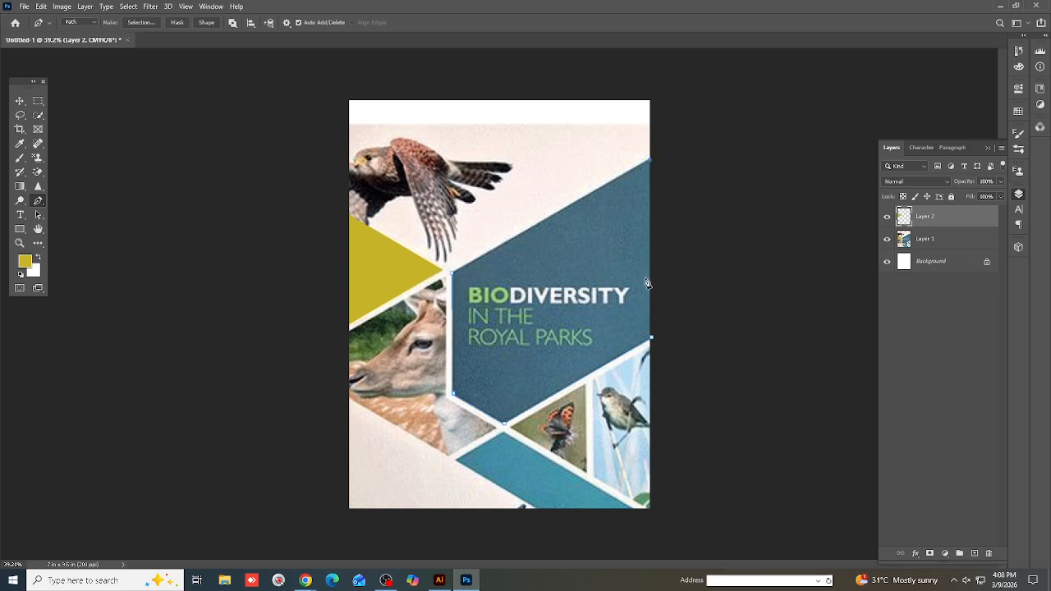
click(652, 341)
key(ctrl+Return)
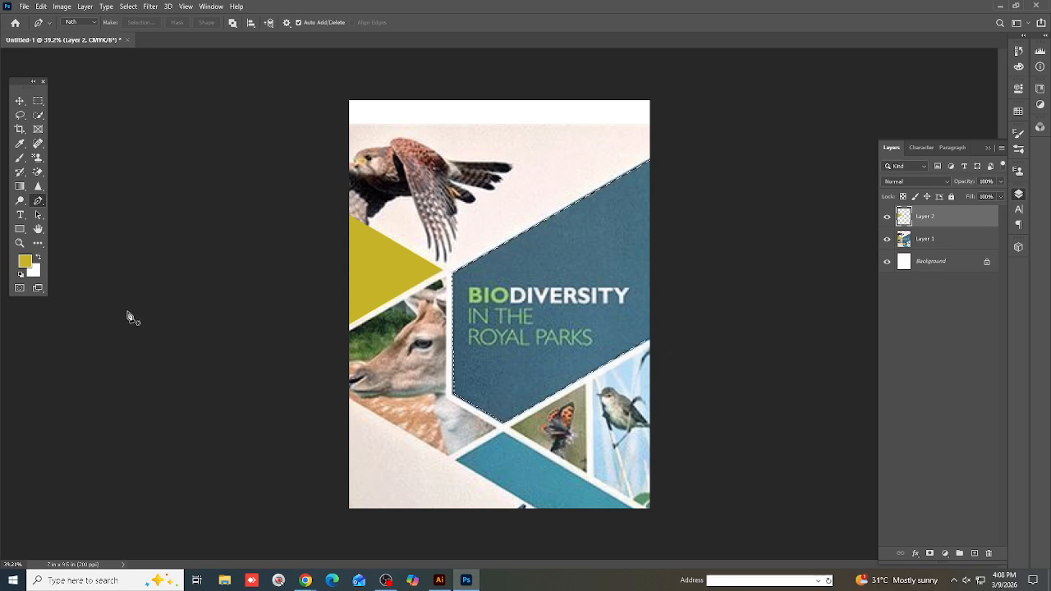
Sample the cover's blue-grey (#496f81) as the foreground colour, fill the selected large shape with it on a new layer, and deselect
click(24, 261)
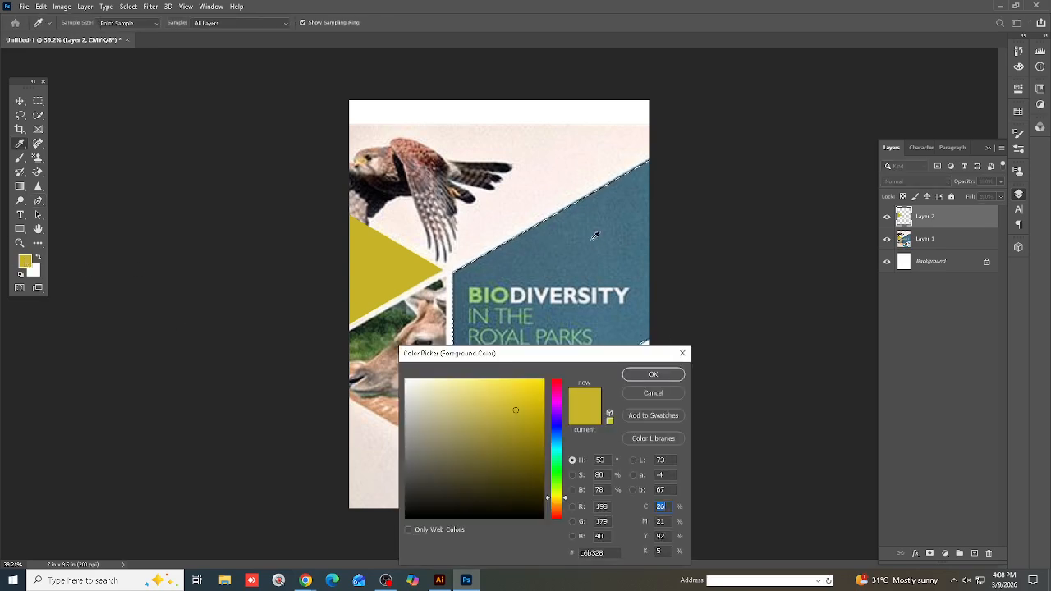
click(595, 235)
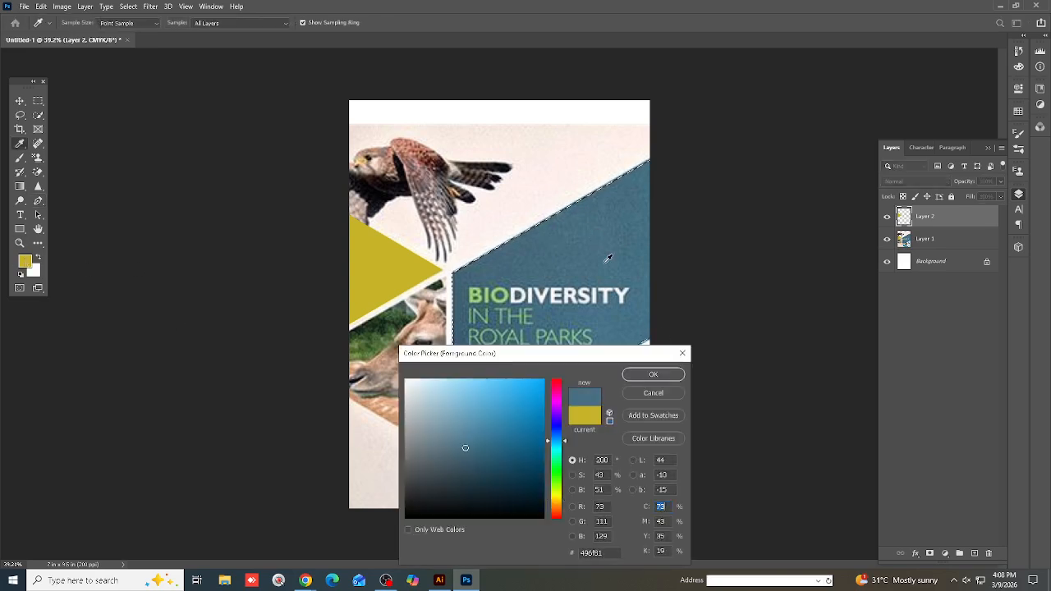
click(664, 374)
key(ctrl+shift+n)
key(Return)
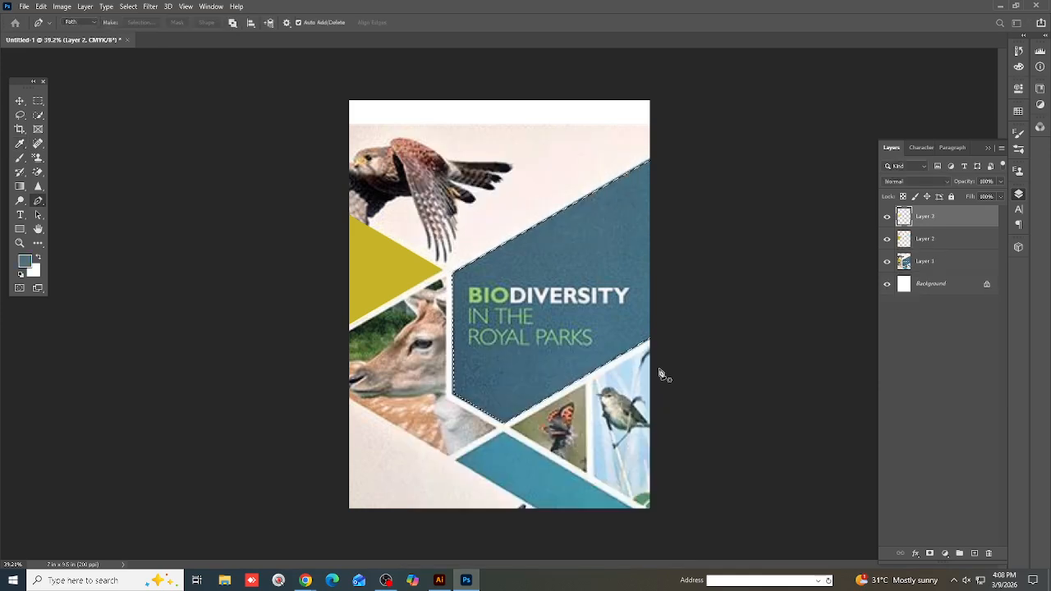
key(alt+BackSpace)
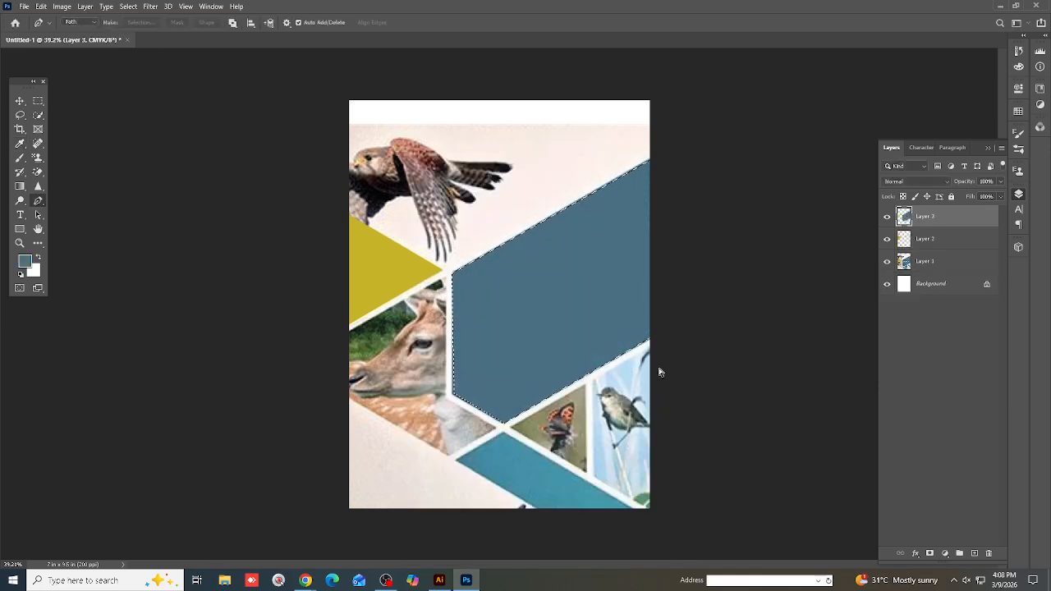
key(ctrl+d)
Trace the deer photo's angular shape below the yellow triangle with the Pen tool and convert the path to a selection
scroll(657, 369, down, 2)
scroll(550, 400, up, 3)
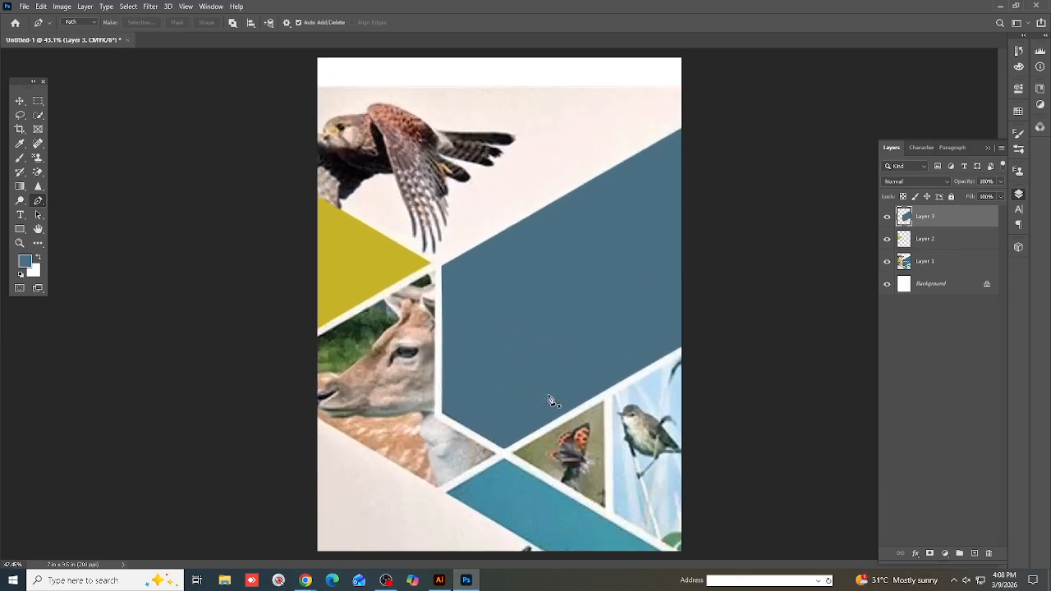
scroll(550, 400, up, 2)
scroll(518, 386, down, 3)
scroll(467, 366, up, 2)
scroll(427, 329, down, 1)
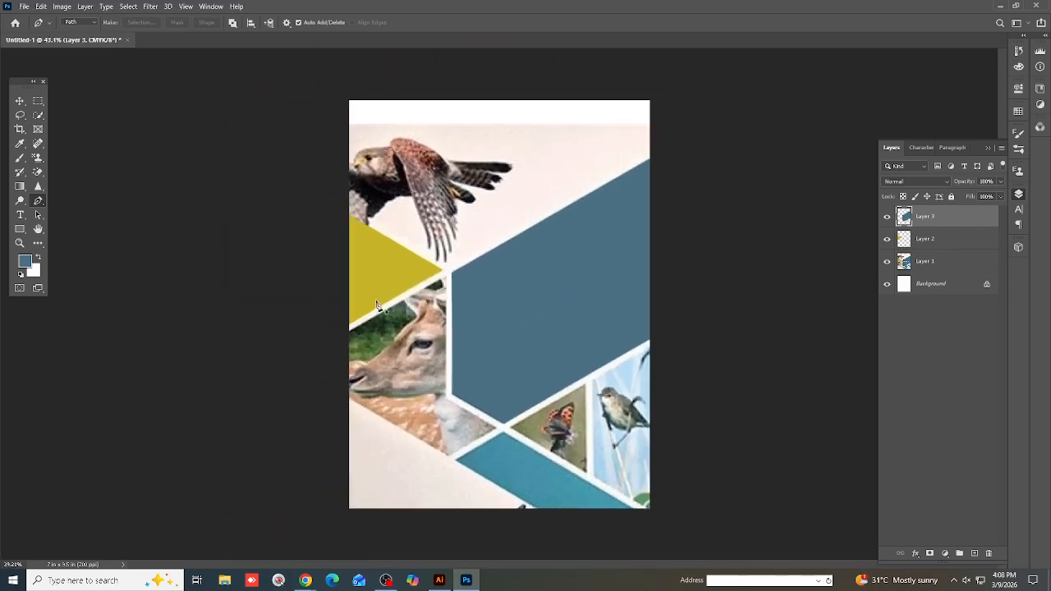
scroll(361, 328, up, 2)
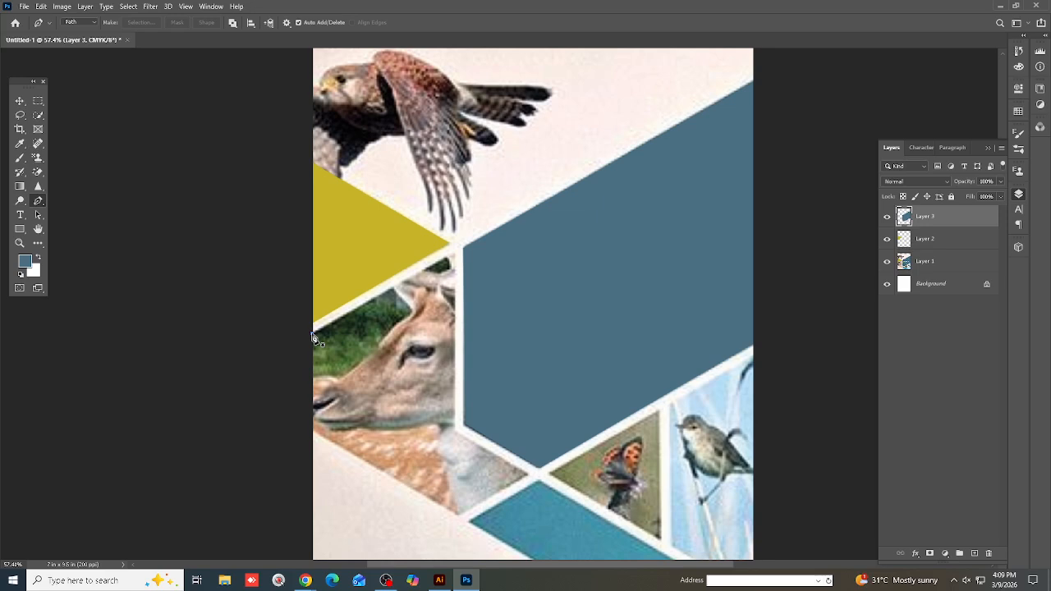
click(312, 333)
click(455, 249)
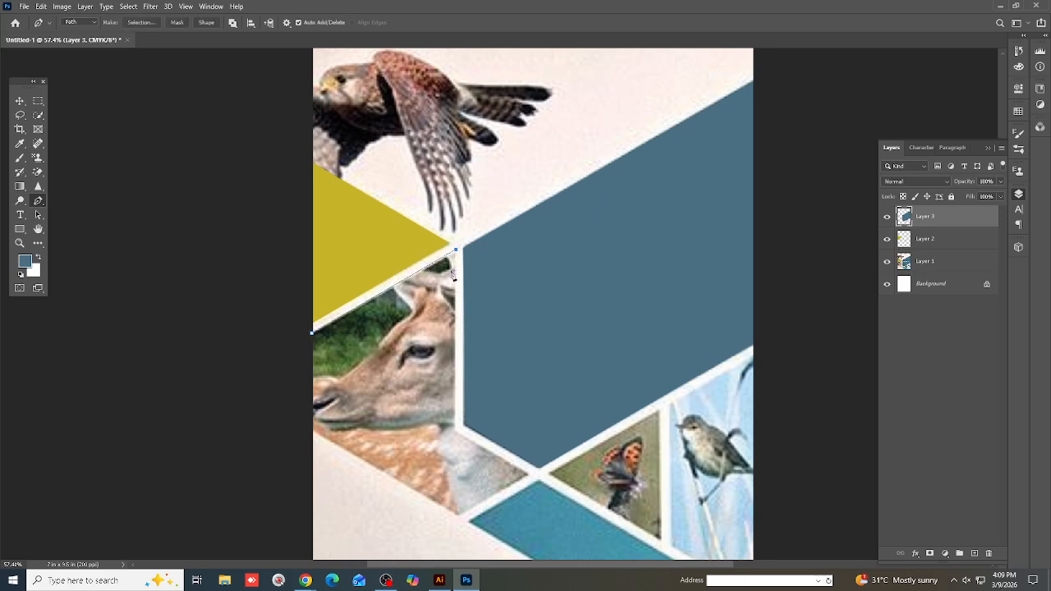
click(454, 429)
click(530, 479)
click(312, 334)
key(ctrl+Return)
Fill the deer-shaped selection with the blue-grey foreground colour on a new layer and deselect
key(ctrl+shift+n)
key(Return)
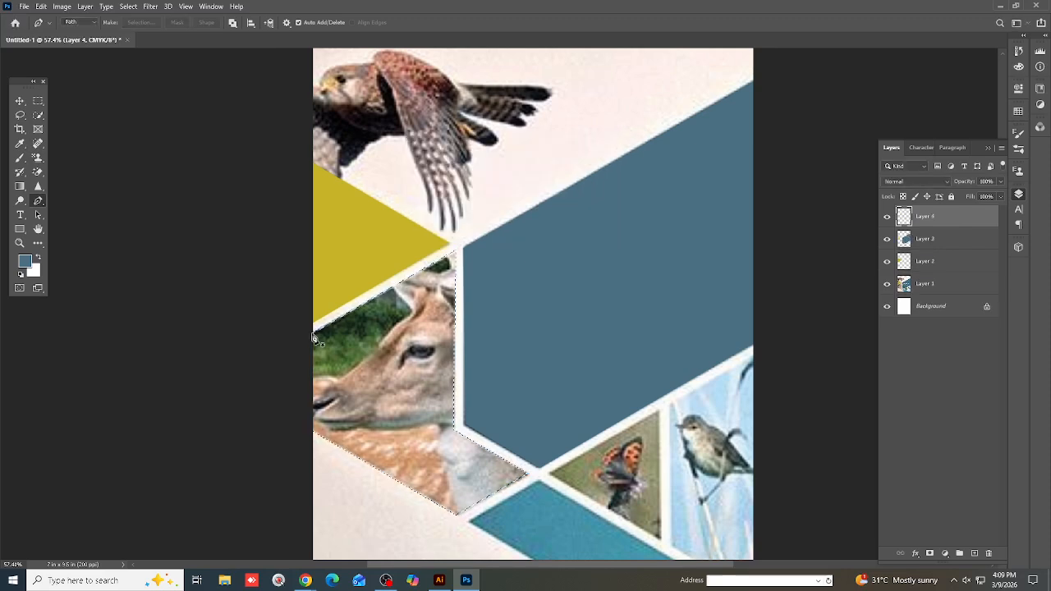
key(alt+BackSpace)
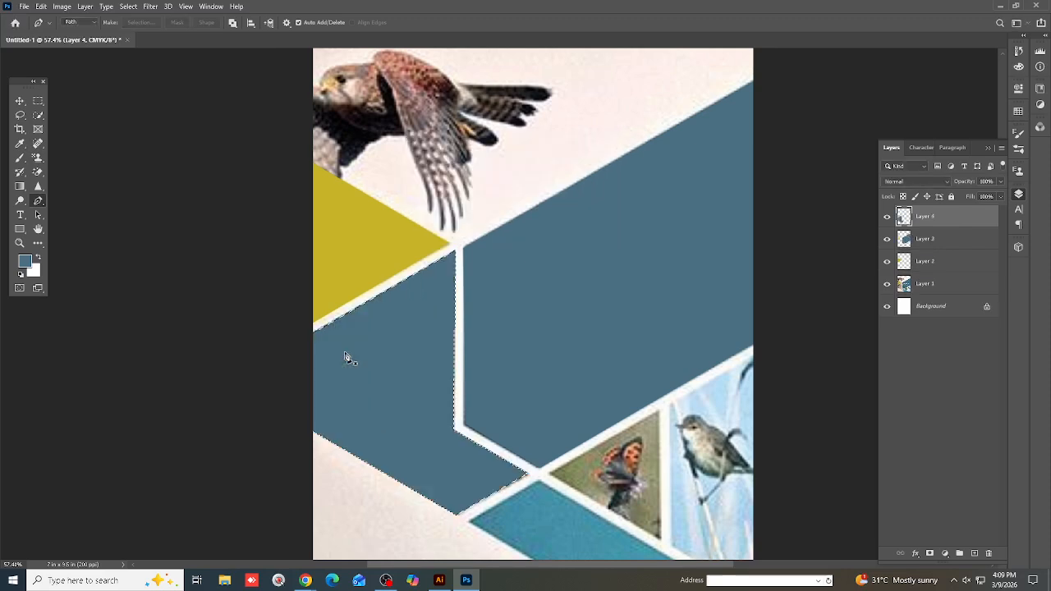
key(ctrl+d)
Lighten the filled deer shape on Layer 4 with Curves, moving the CMYK curve's midpoint to input 53, output 30
scroll(294, 353, down, 5)
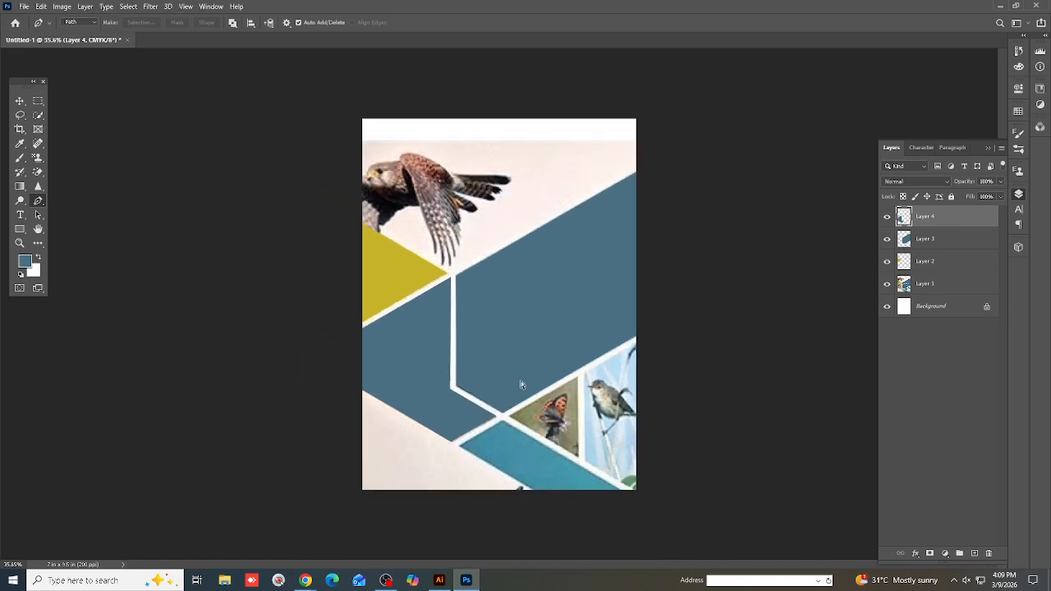
key(ctrl+m)
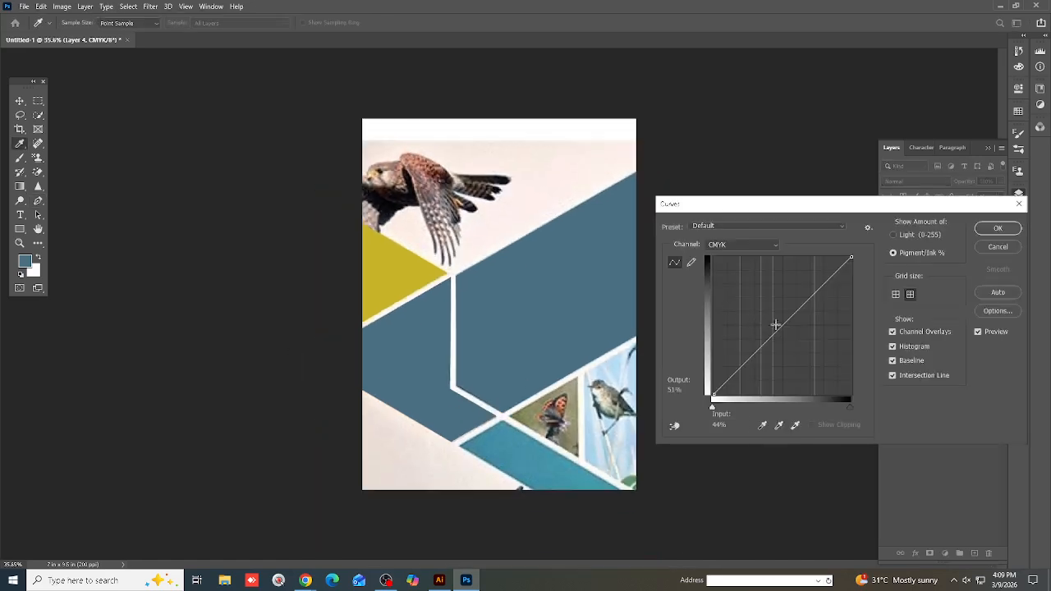
drag(775, 325, 786, 341)
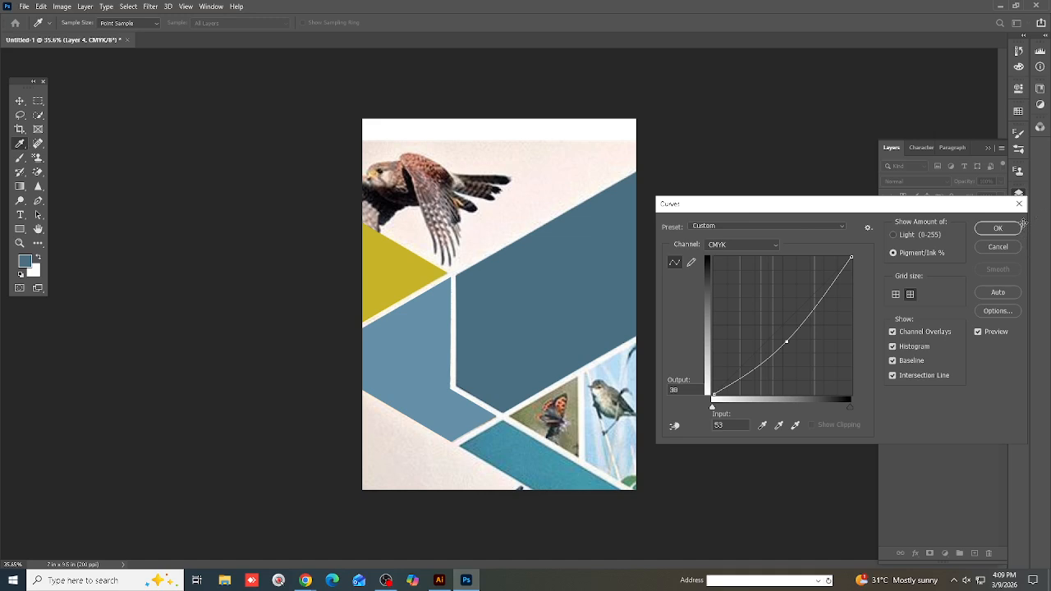
click(998, 228)
Trace one triangle around the butterfly and small bird photos with the Pen tool and convert it to a selection
key(p)
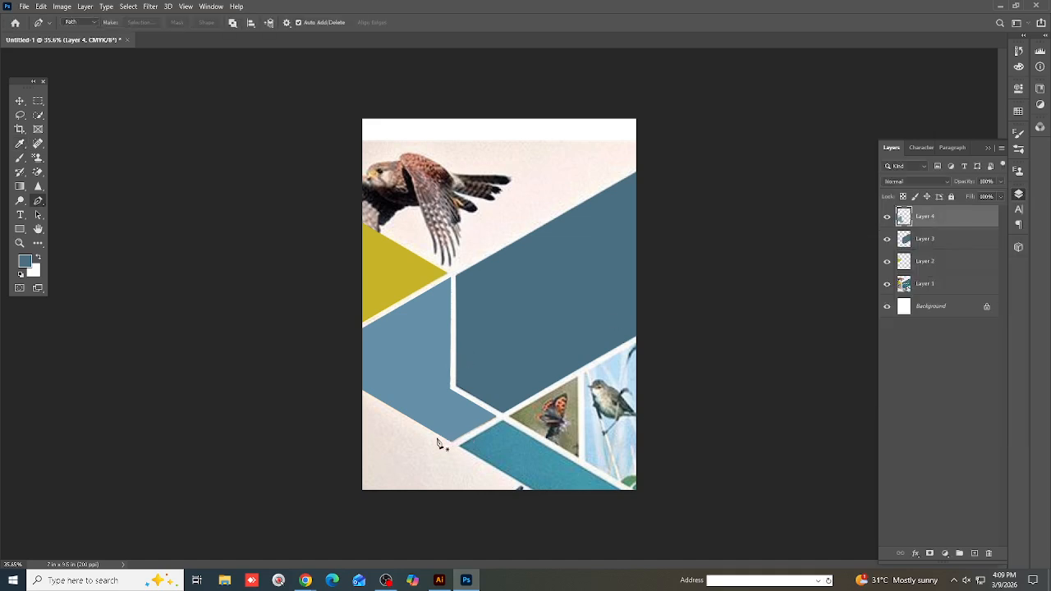
scroll(516, 434, down, 3)
scroll(523, 425, up, 4)
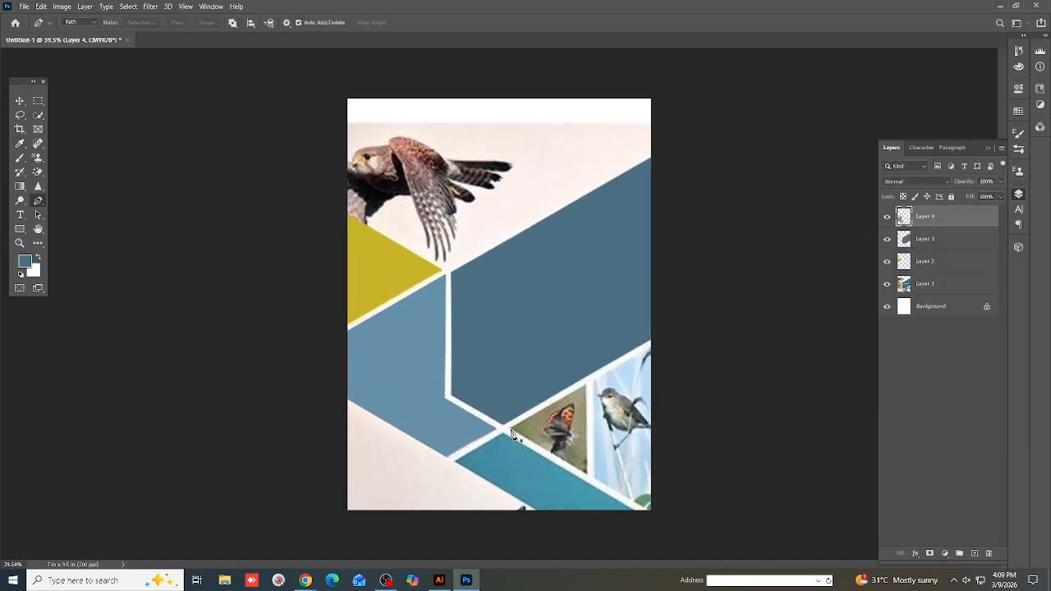
click(510, 428)
click(652, 346)
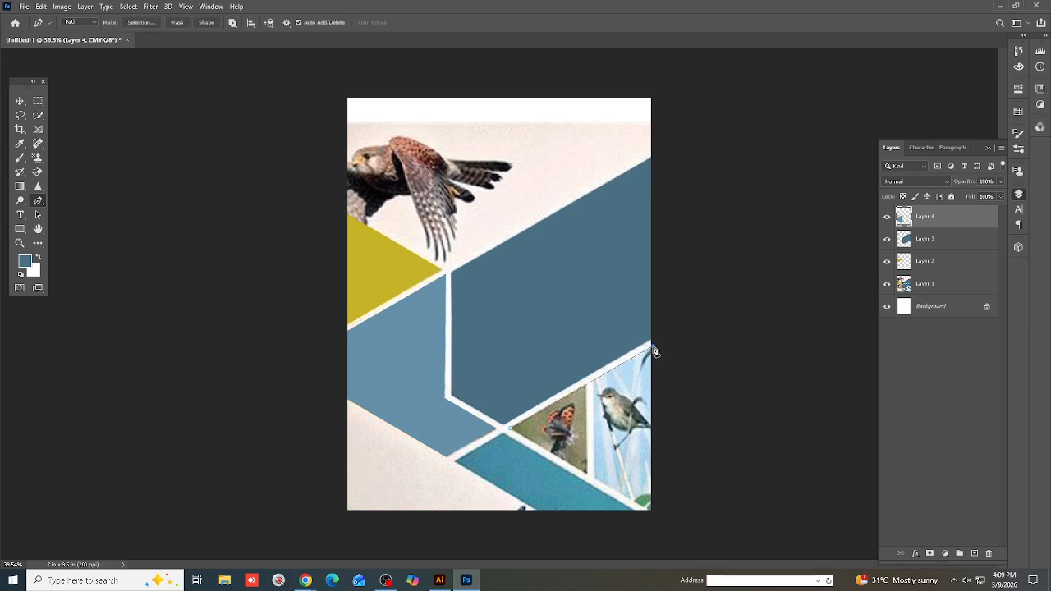
click(650, 510)
click(512, 428)
key(ctrl+Return)
Fill the triangle over the butterfly and bird photos with the blue-grey foreground colour on a new layer and deselect
key(ctrl+shift+n)
key(Return)
key(alt+BackSpace)
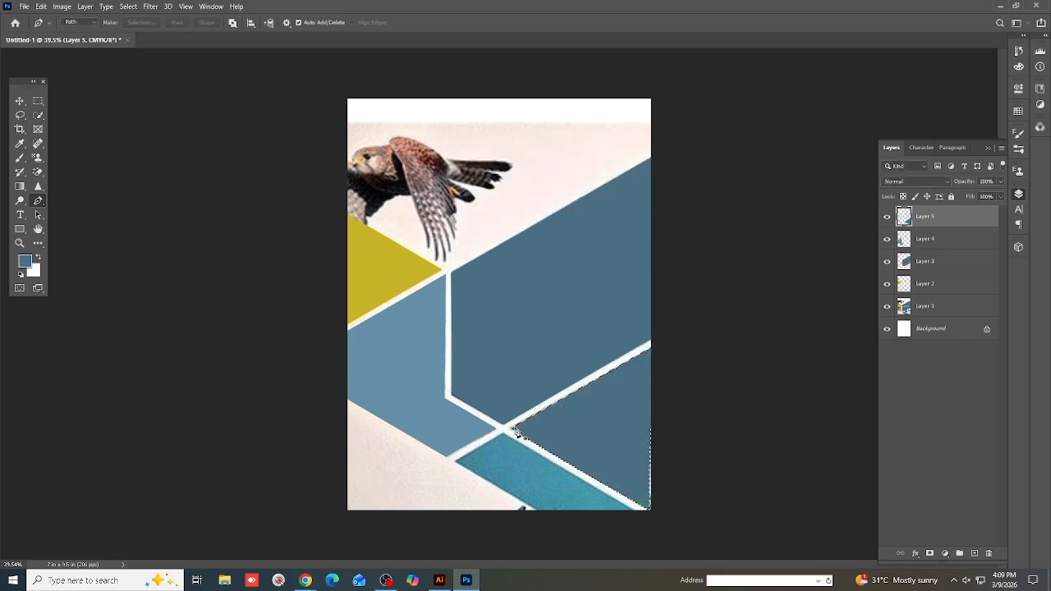
key(ctrl+d)
Trace the teal band at the page's lower edge with the Pen tool and convert the path to a selection
scroll(459, 444, down, 2)
scroll(459, 444, up, 1)
scroll(459, 444, up, 1)
click(455, 463)
click(633, 510)
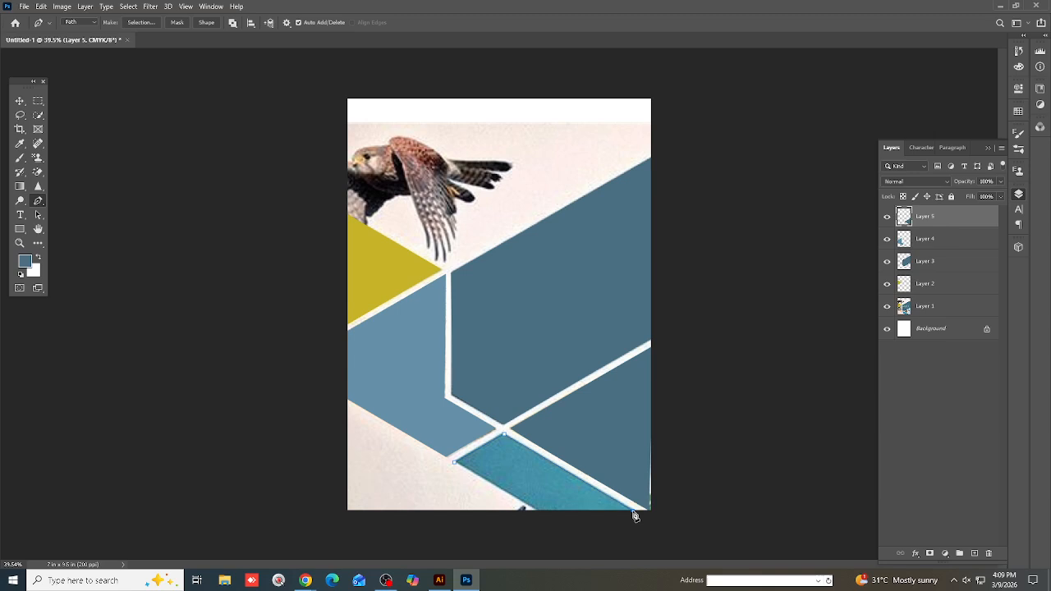
click(537, 511)
click(455, 462)
key(ctrl+Return)
Fill the selected band with the blue-grey foreground colour on a new layer and deselect
key(ctrl+shift+n)
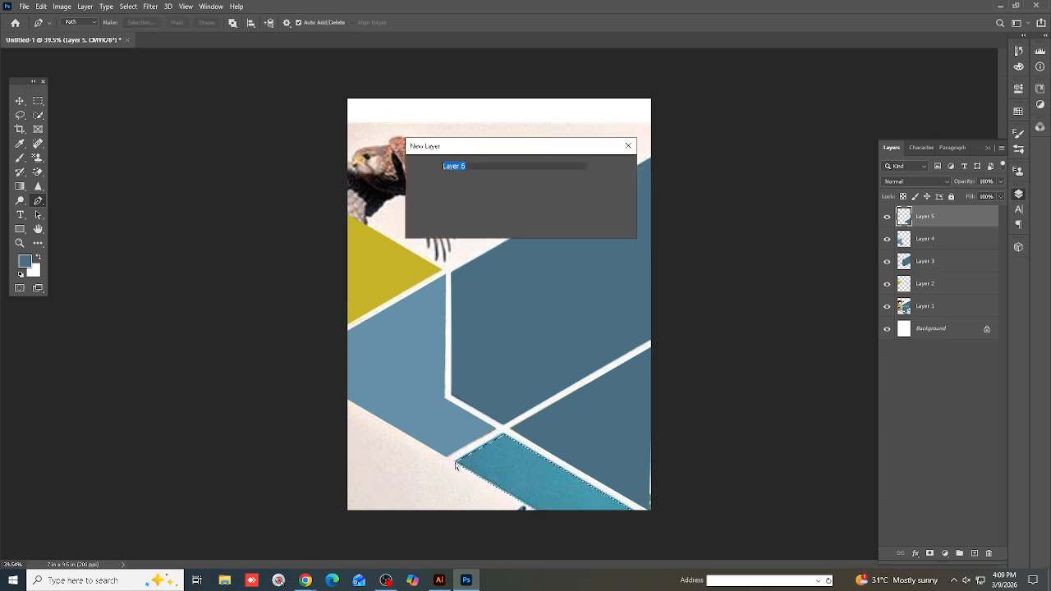
key(Return)
key(alt+BackSpace)
key(ctrl+d)
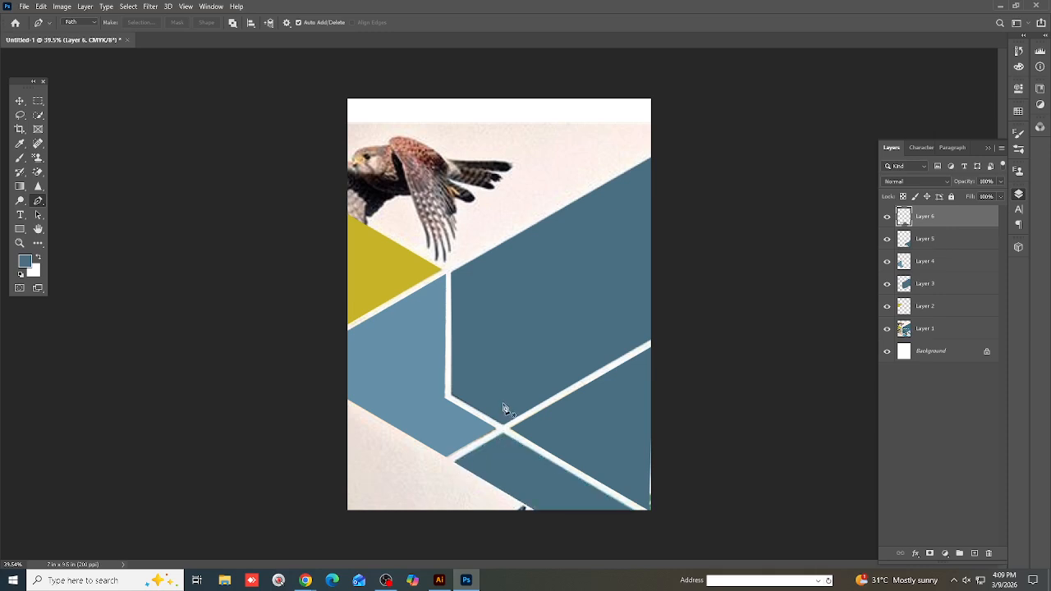
Hide the pasted reference cover on Layer 1 and check the traced shapes against the white page
click(887, 329)
scroll(481, 353, down, 2)
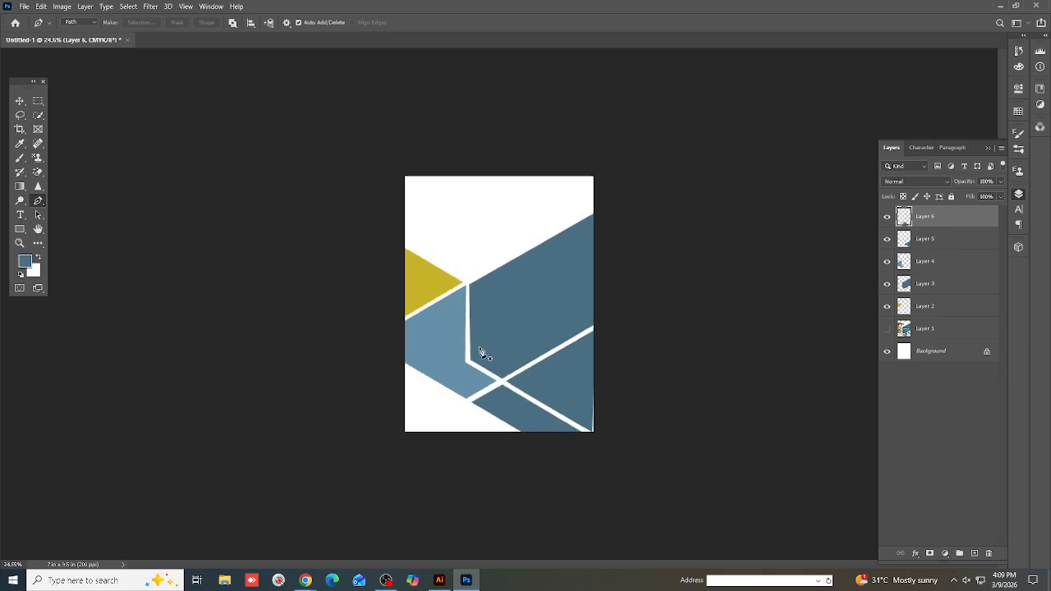
scroll(481, 352, up, 3)
scroll(481, 353, down, 1)
scroll(485, 353, up, 1)
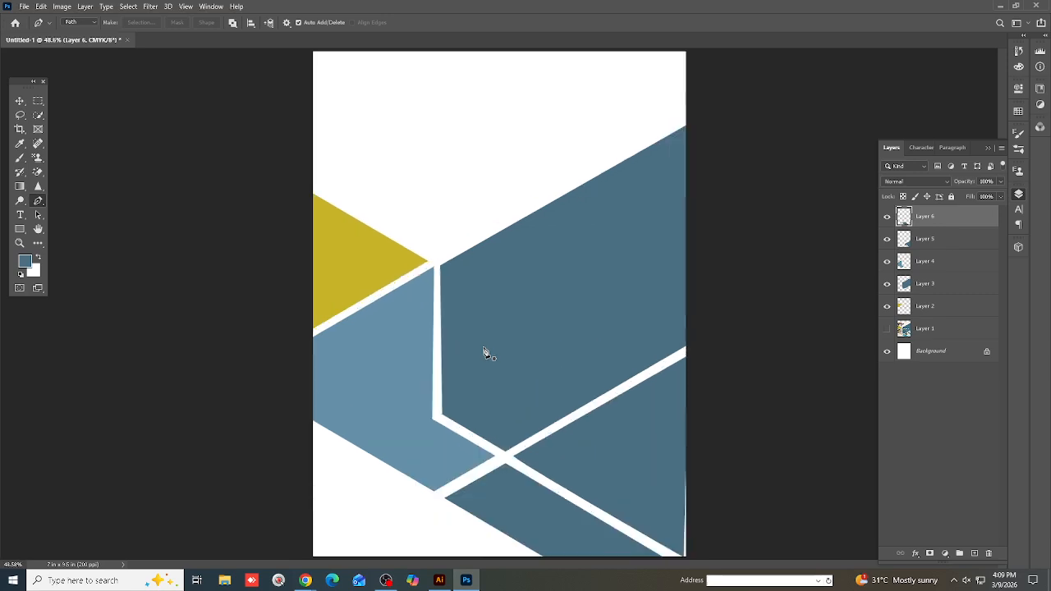
scroll(484, 354, down, 2)
key(v)
scroll(374, 256, down, 2)
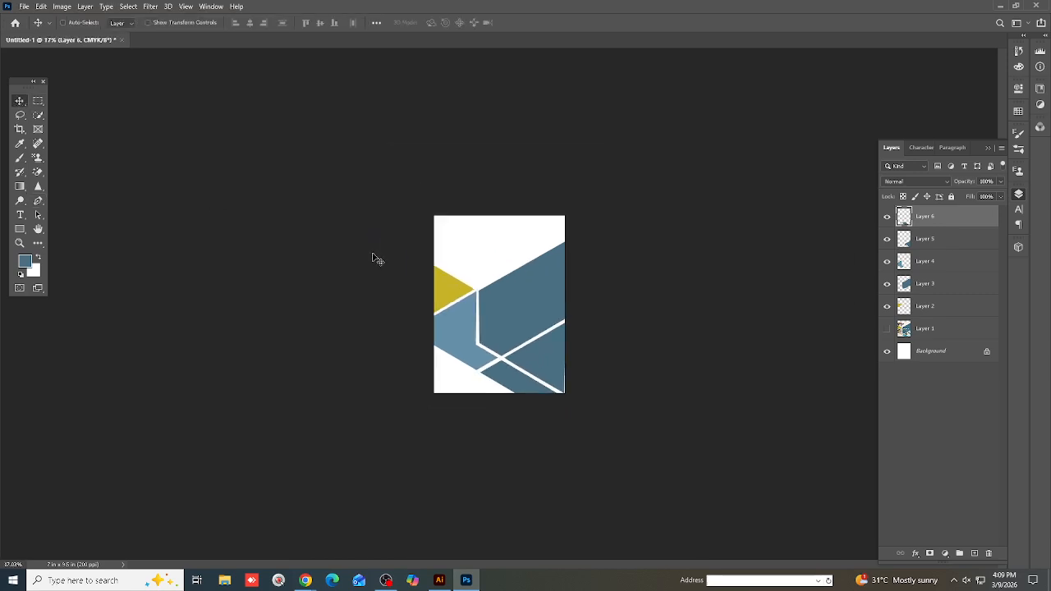
scroll(374, 256, up, 3)
scroll(373, 256, down, 1)
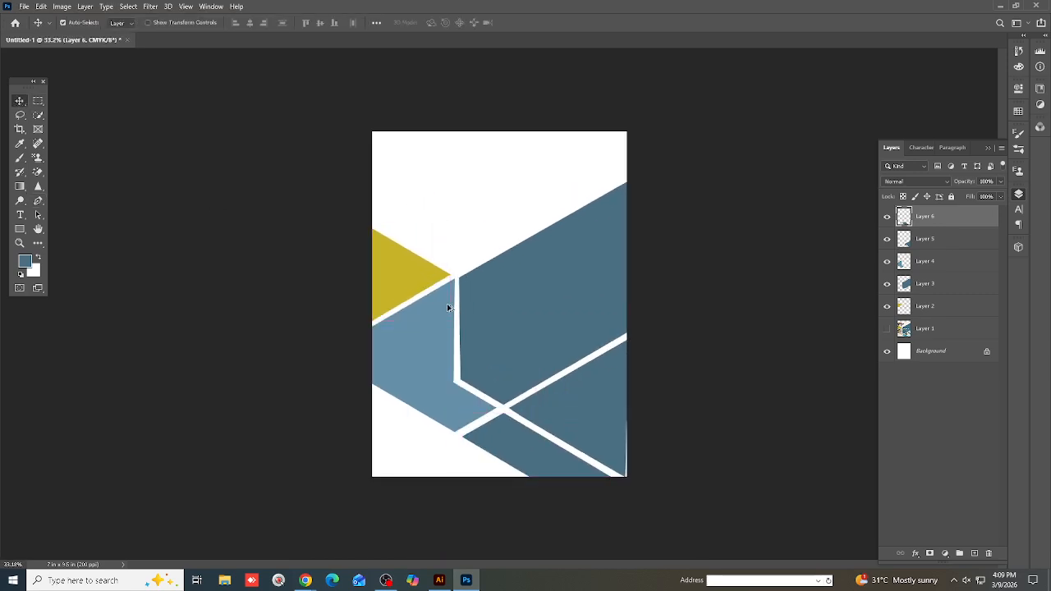
scroll(456, 295, up, 2)
scroll(411, 283, down, 3)
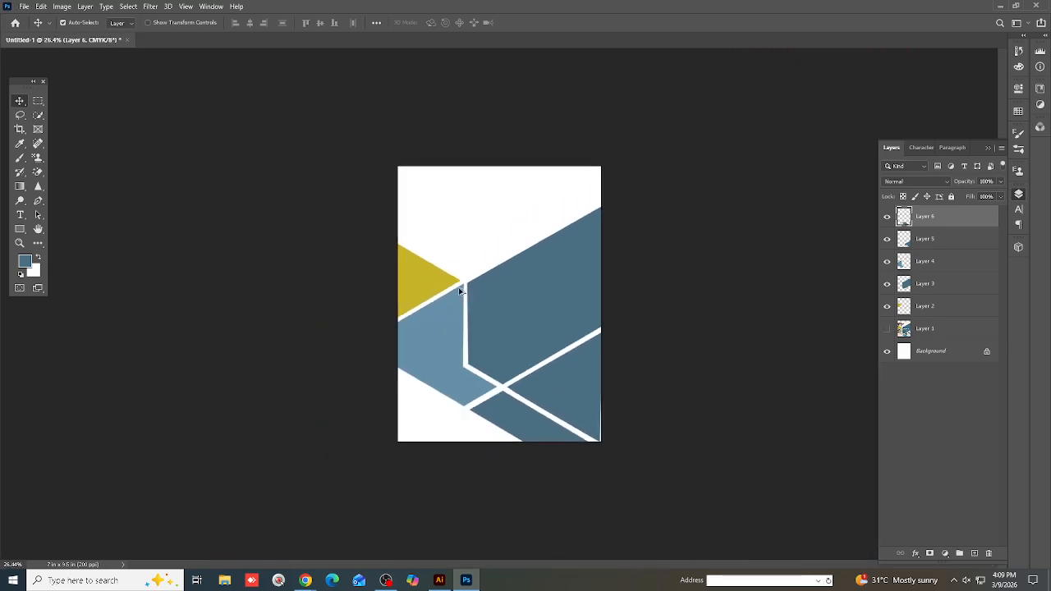
scroll(345, 275, up, 2)
Select the yellow triangle's layer and show the CMYK colour sliders
click(345, 275)
scroll(344, 274, up, 1)
scroll(349, 272, down, 1)
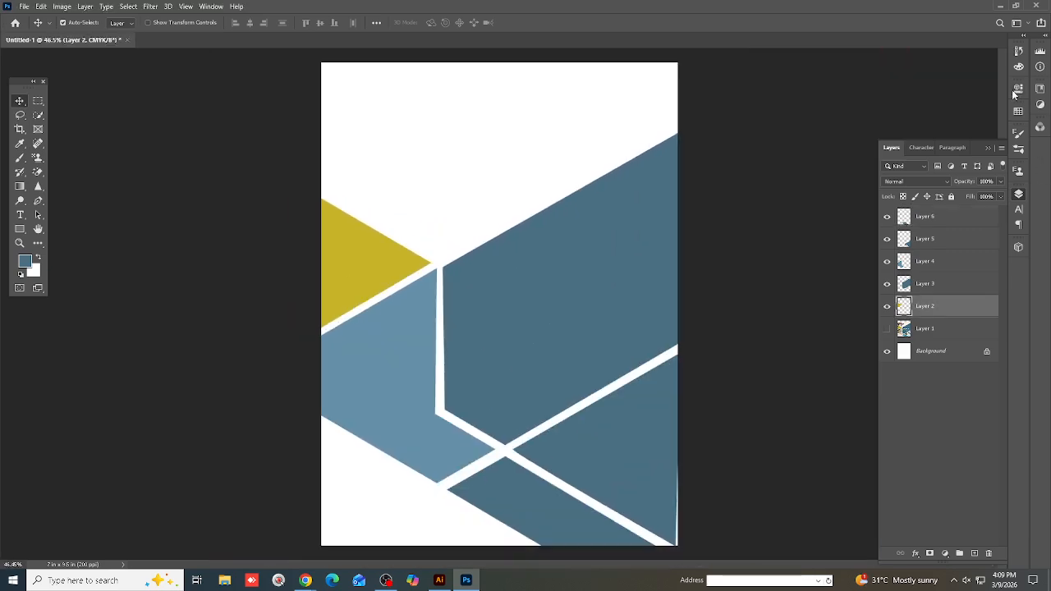
click(1020, 69)
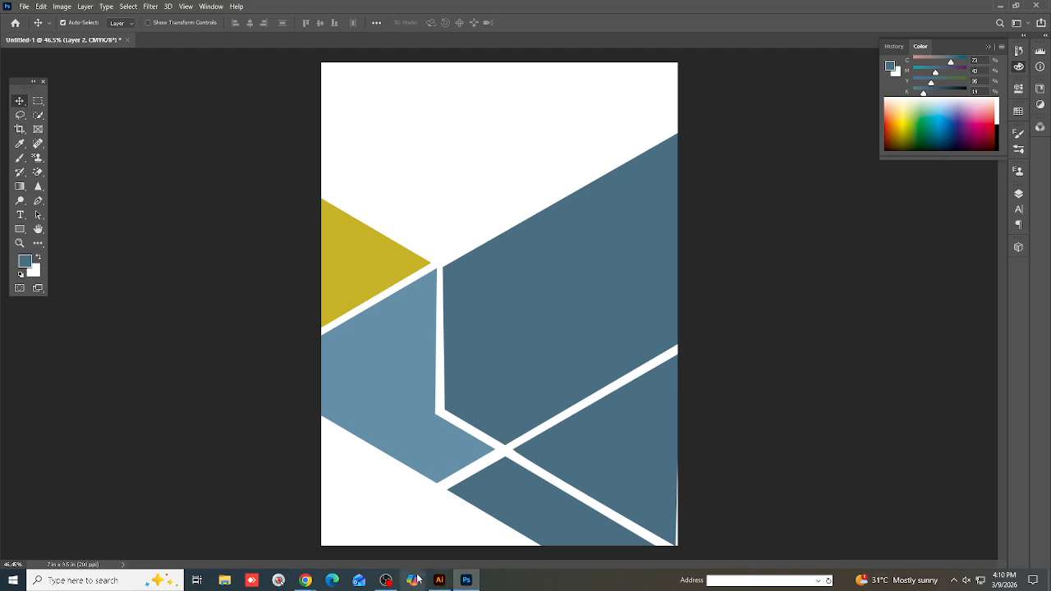
Switch to Illustrator, examine the purple আল-মাদানী masthead and its surrounding text lines, and return to Photoshop
click(440, 580)
scroll(513, 456, up, 2)
scroll(541, 468, down, 2)
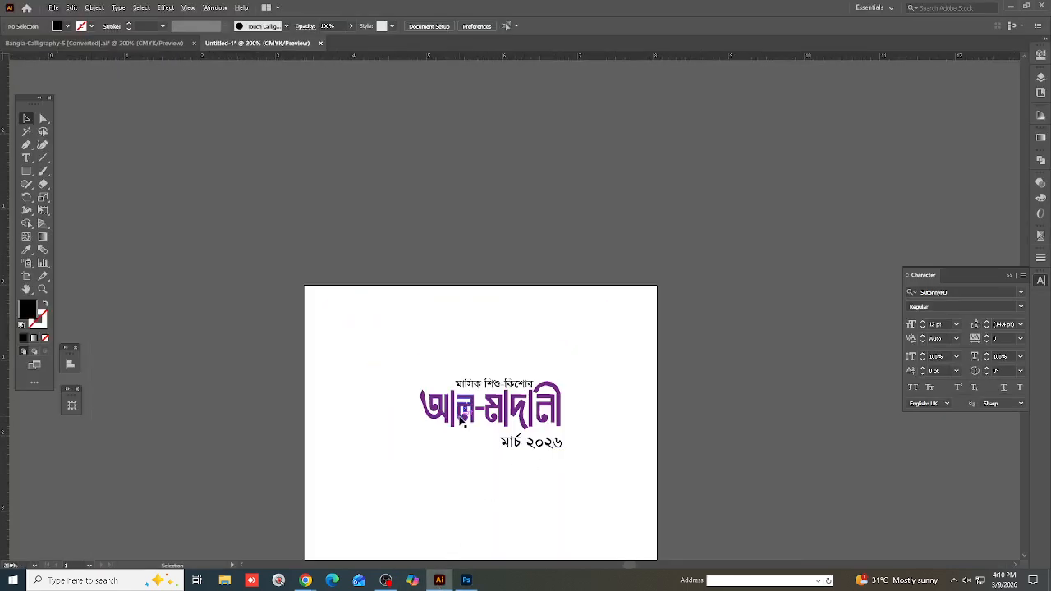
scroll(462, 412, up, 2)
drag(338, 384, 728, 427)
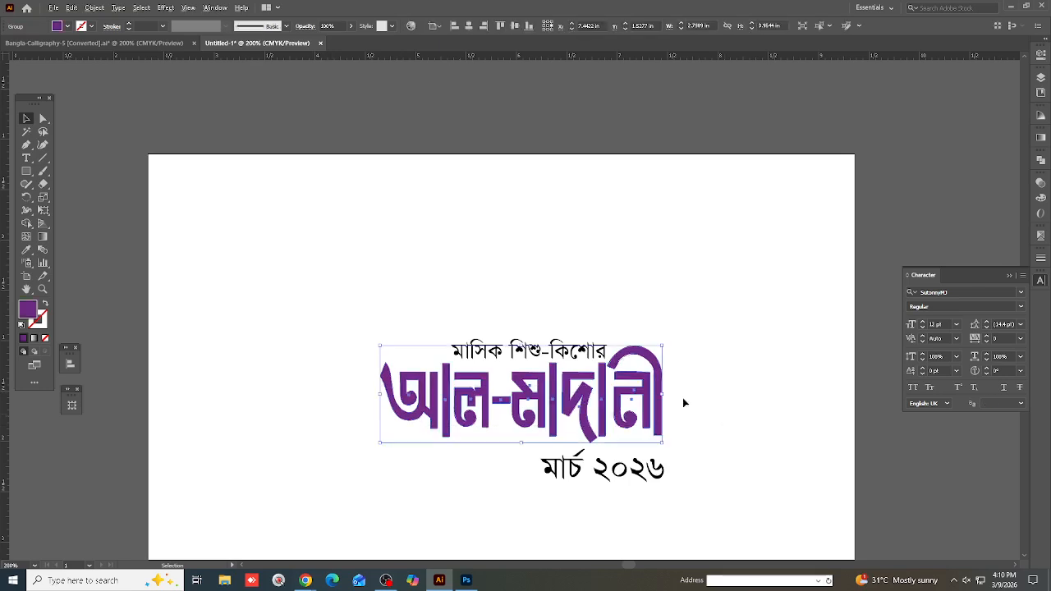
scroll(682, 397, down, 2)
click(711, 404)
scroll(477, 505, down, 3)
click(466, 580)
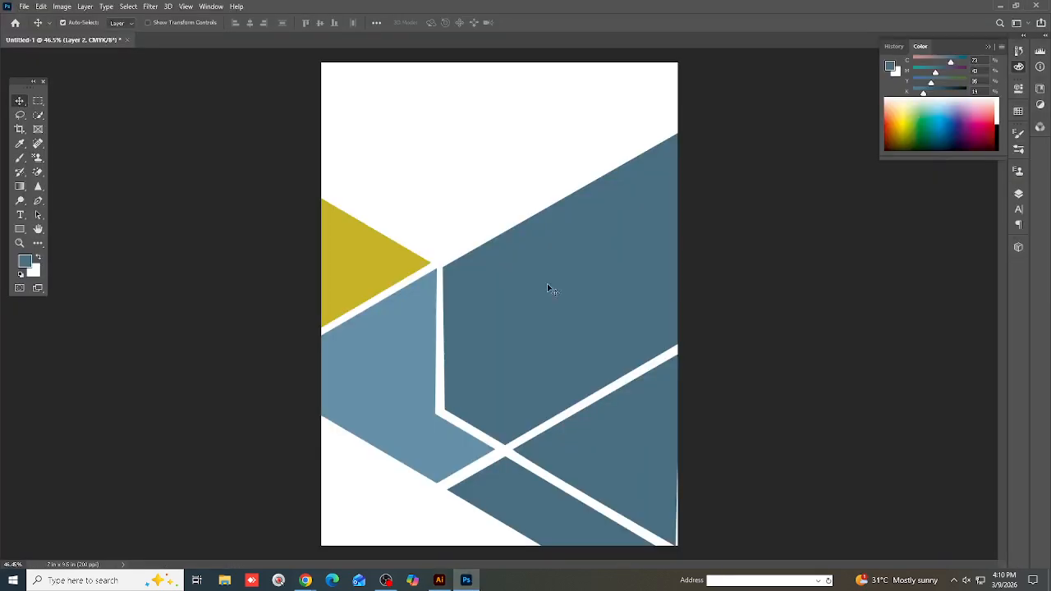
Set the foreground colour's cyan to 0%, magenta to 85% and yellow to 100%, and refill the yellow triangle with it
scroll(528, 276, up, 2)
scroll(493, 295, down, 1)
scroll(288, 235, up, 2)
scroll(352, 260, down, 2)
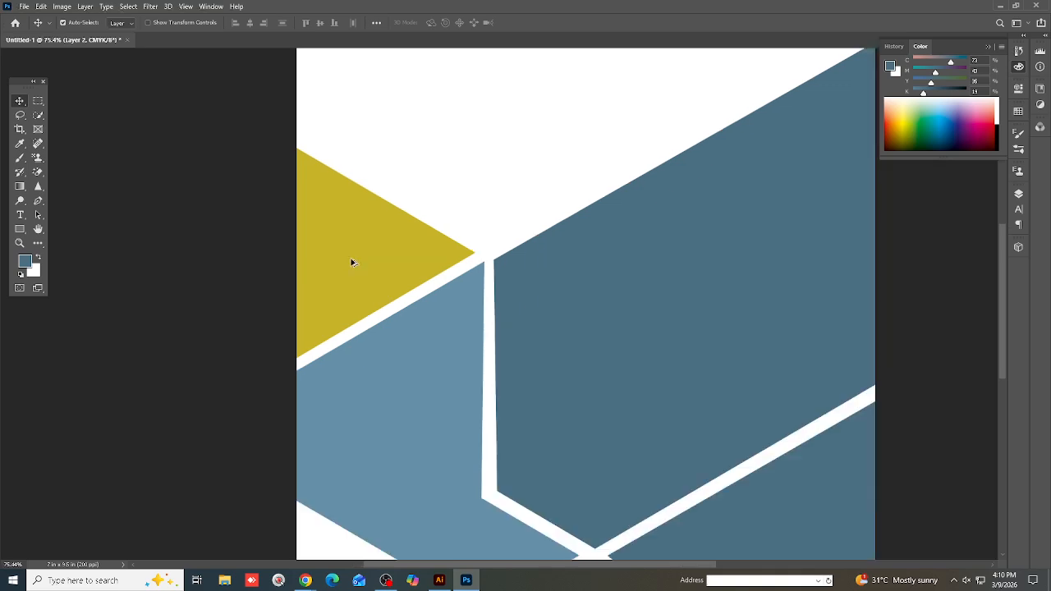
drag(951, 64, 851, 61)
drag(935, 73, 976, 81)
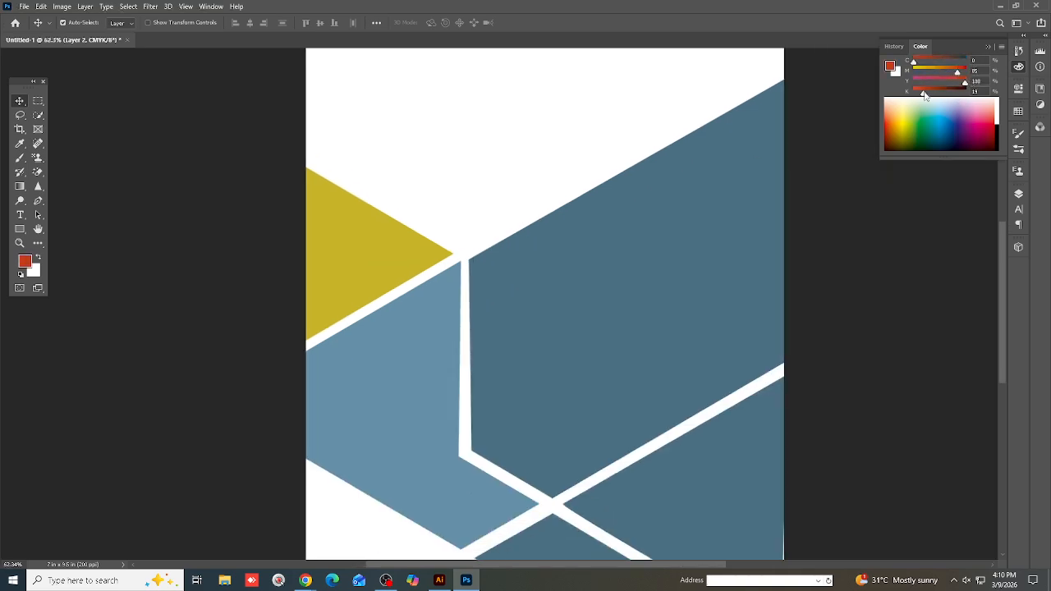
key(alt+BackSpace)
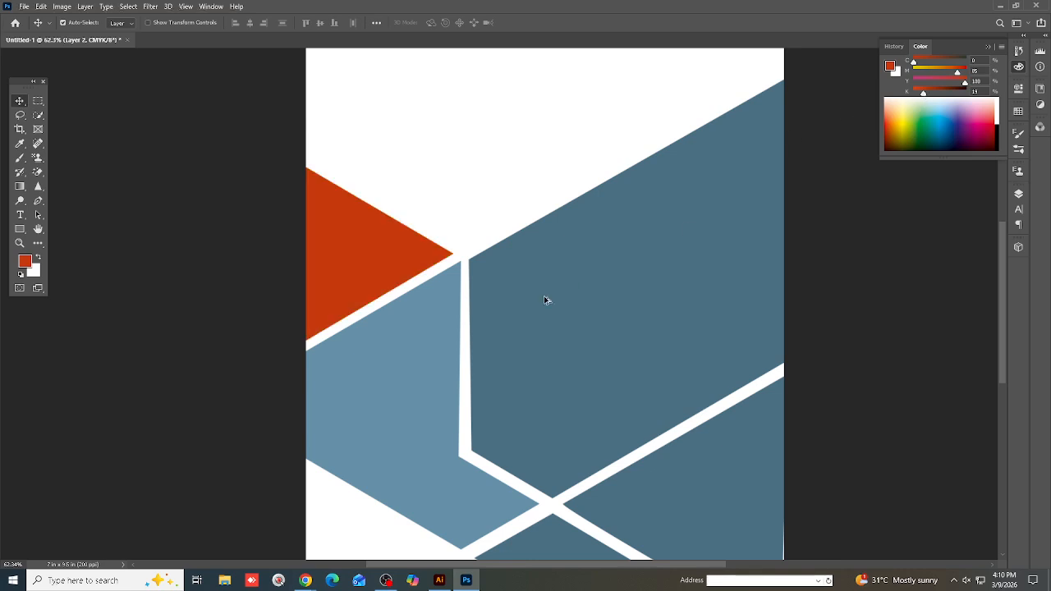
scroll(345, 246, down, 5)
scroll(386, 271, up, 8)
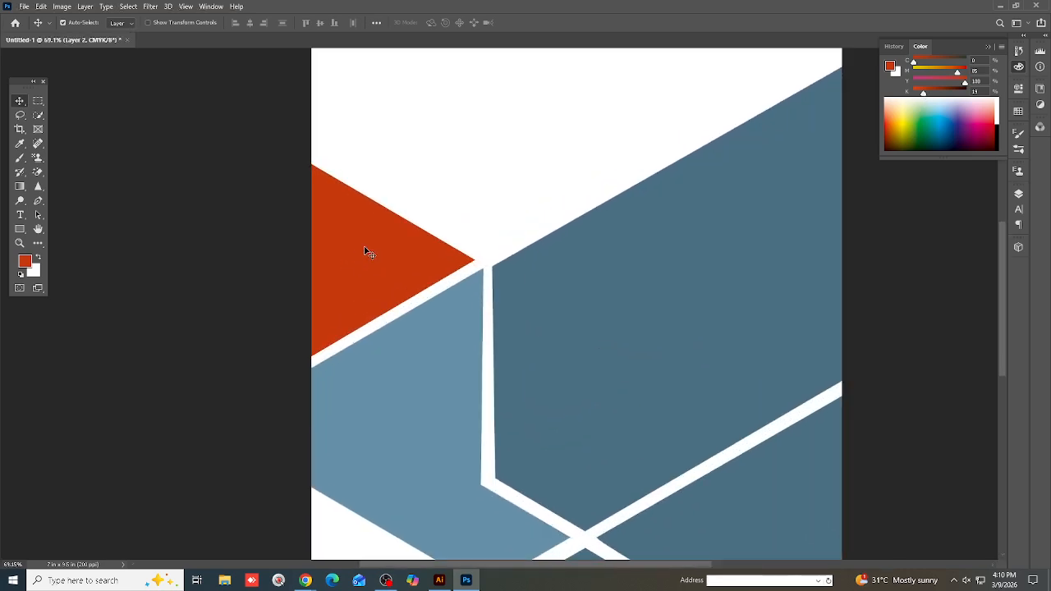
scroll(367, 253, down, 5)
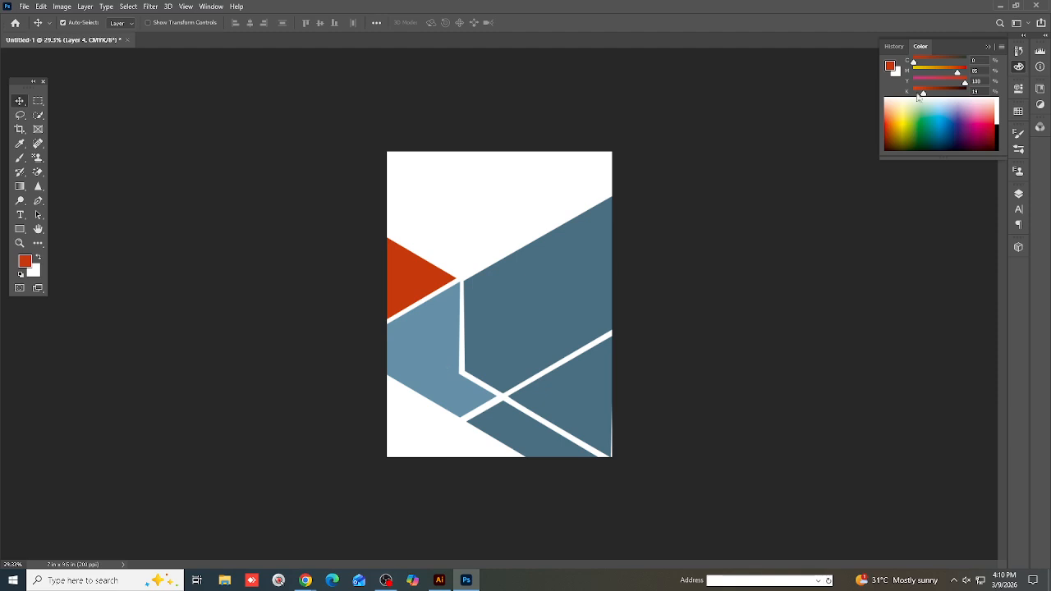
Set the foreground colour to cyan 100%, magenta 57%, yellow 0% and black 0%, and refill the light blue shape below the red triangle
drag(954, 72, 869, 75)
drag(931, 60, 970, 61)
click(944, 70)
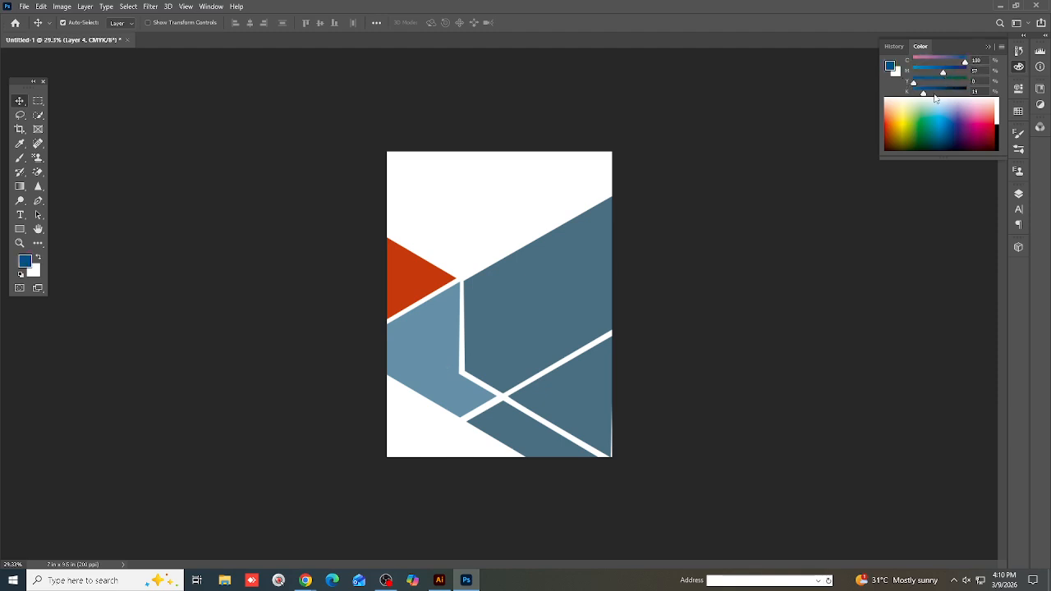
drag(936, 98, 892, 96)
key(shift+alt+BackSpace)
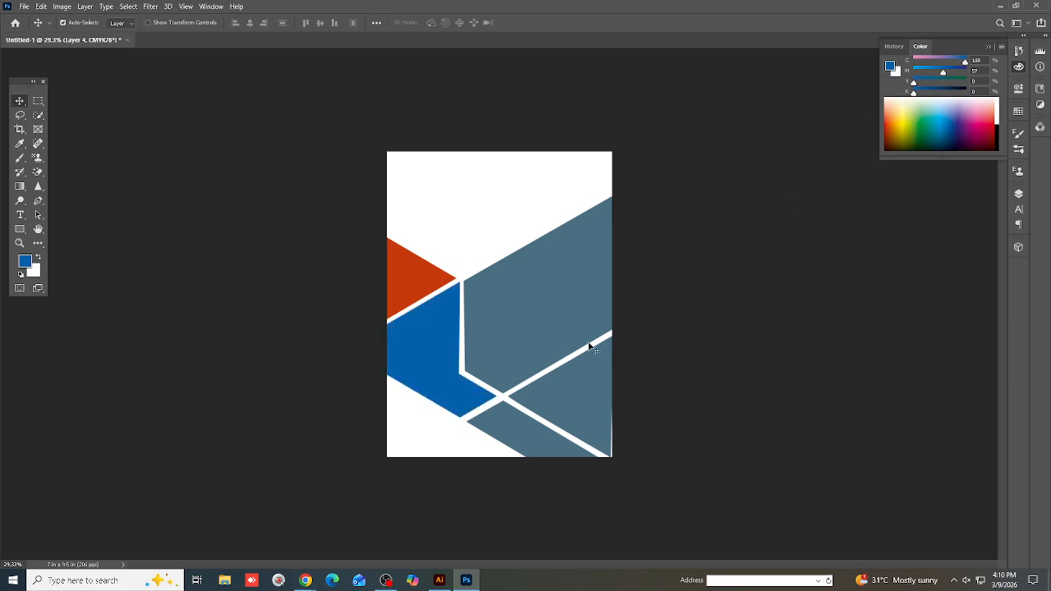
Refill the slate triangle at the page's lower right edge with the blue foreground colour
scroll(590, 347, down, 2)
scroll(562, 416, up, 2)
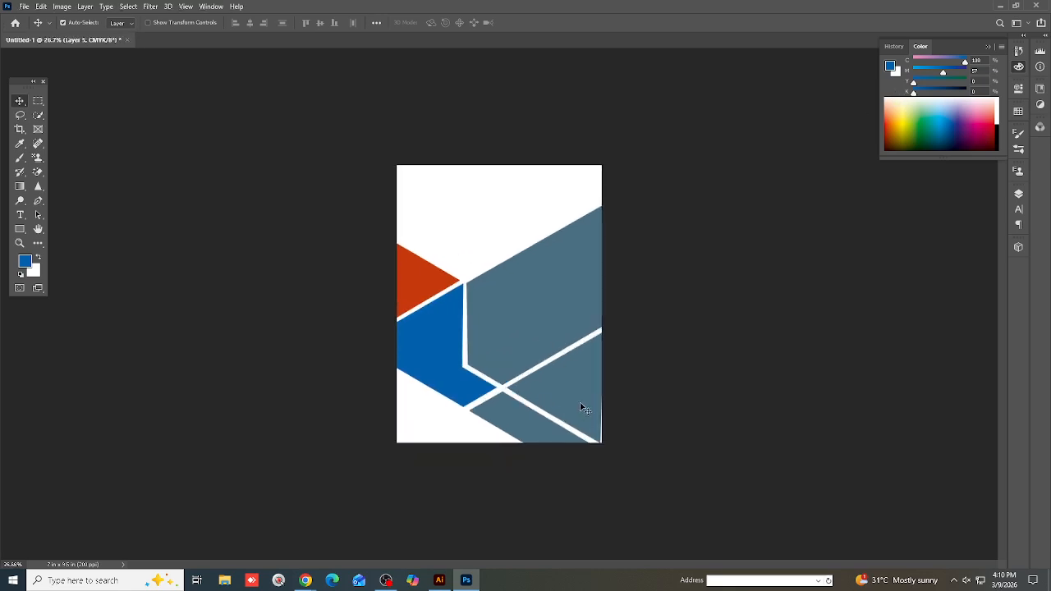
click(581, 406)
key(shift+alt+BackSpace)
click(518, 314)
scroll(517, 315, down, 4)
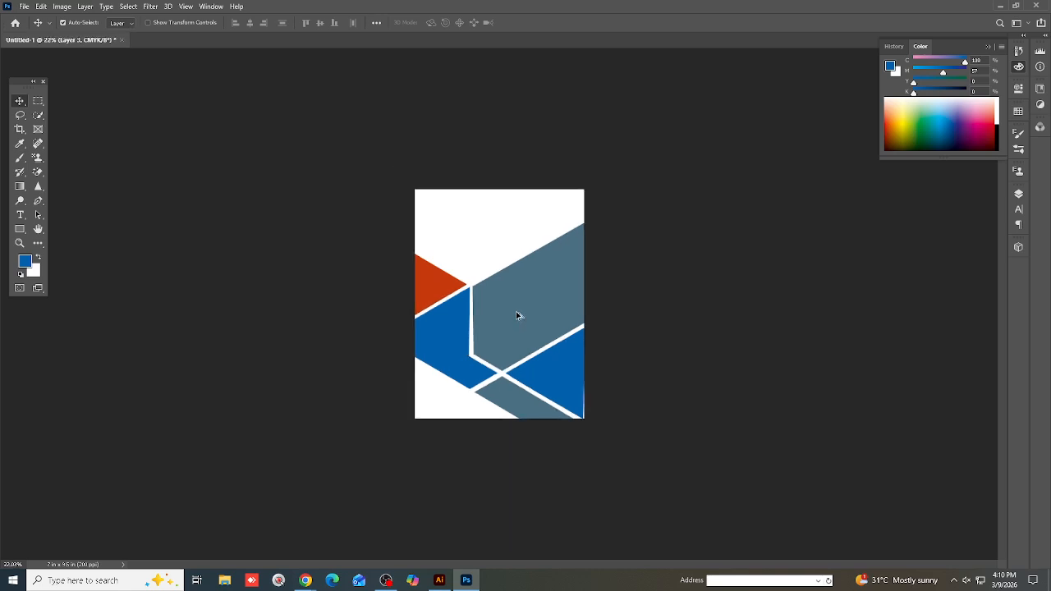
scroll(520, 315, up, 9)
scroll(522, 314, down, 5)
scroll(524, 314, up, 5)
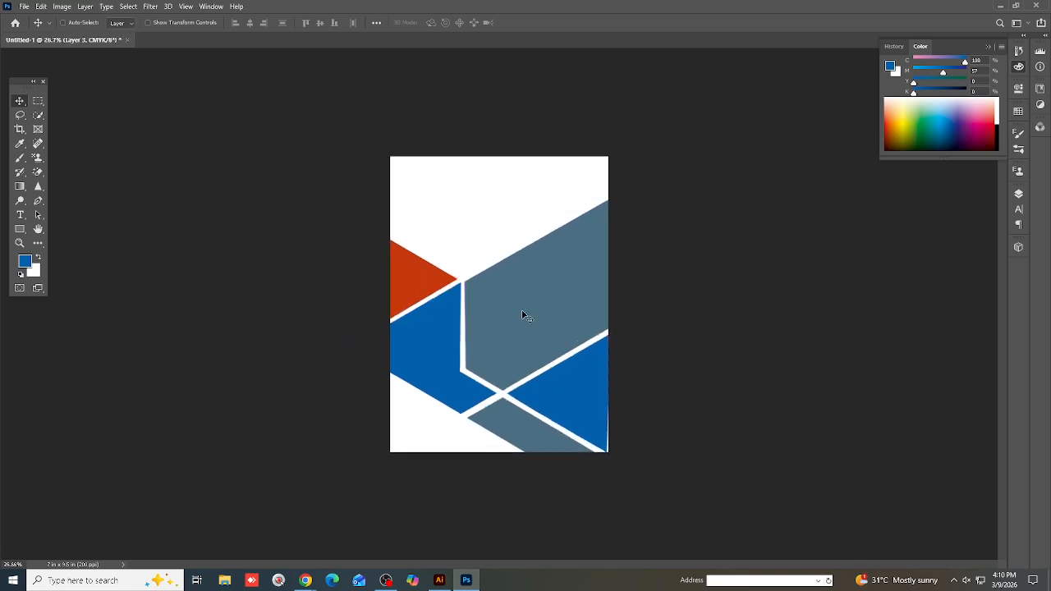
scroll(532, 323, down, 5)
scroll(537, 331, up, 4)
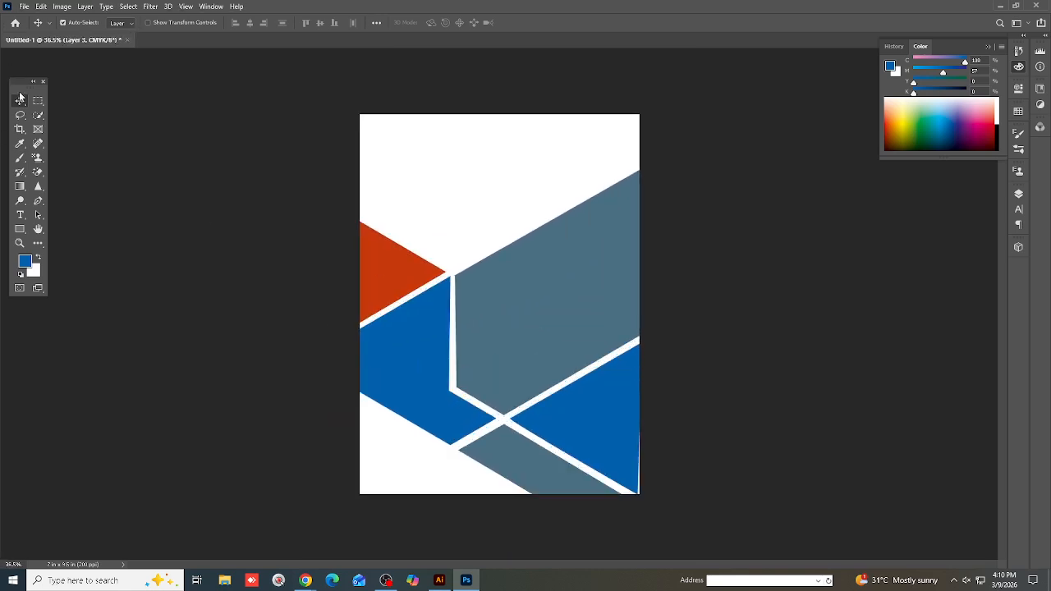
scroll(444, 148, up, 3)
click(444, 148)
scroll(443, 148, down, 3)
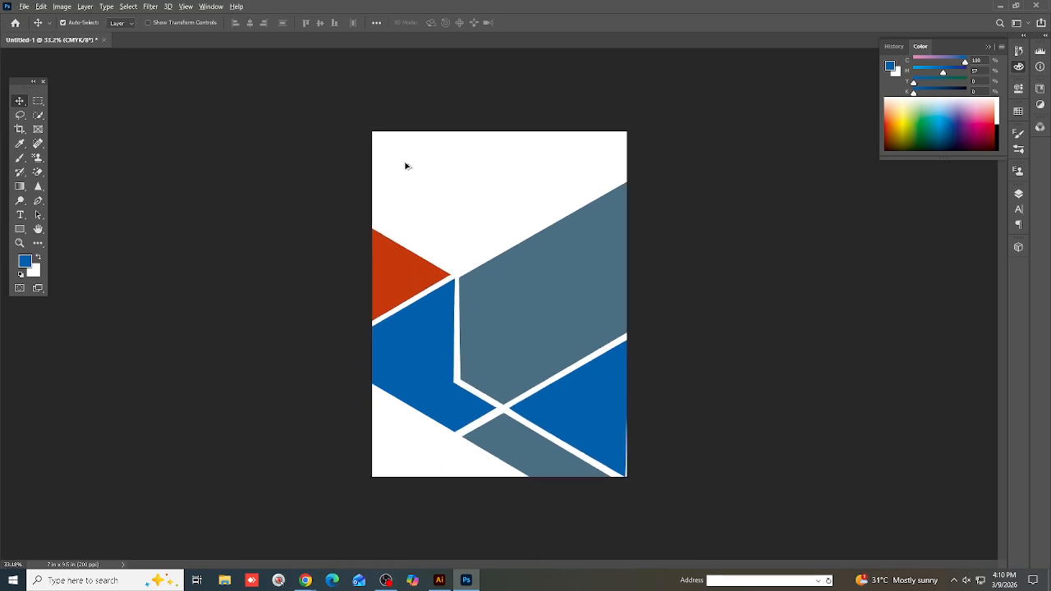
scroll(405, 166, up, 3)
scroll(401, 186, down, 3)
Switch to the Pinterest page in Chrome and copy the large picture of the glowing lantern
mouse_move(309, 582)
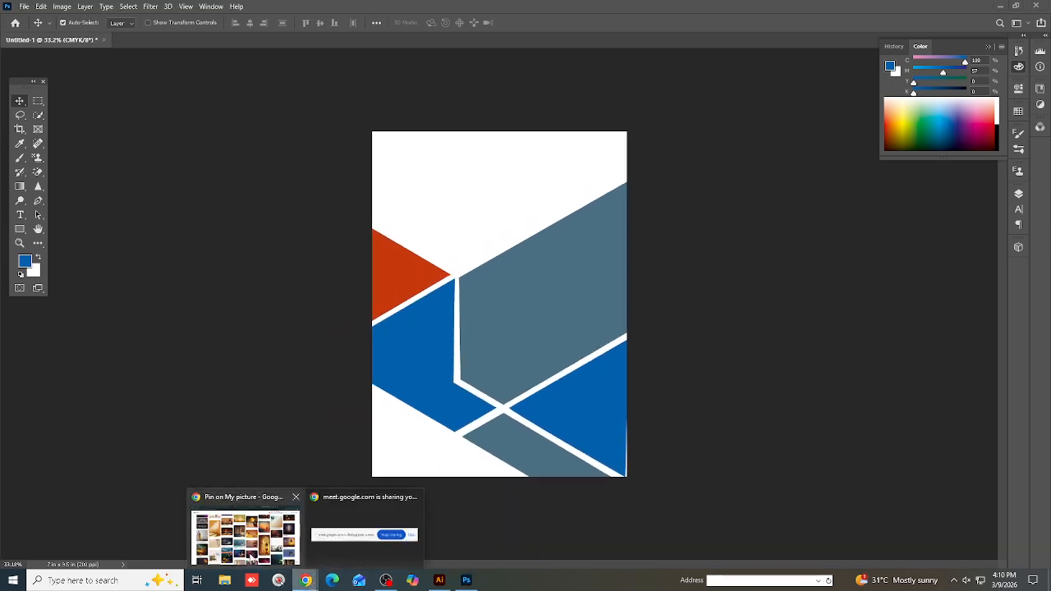
click(246, 530)
scroll(259, 217, up, 3)
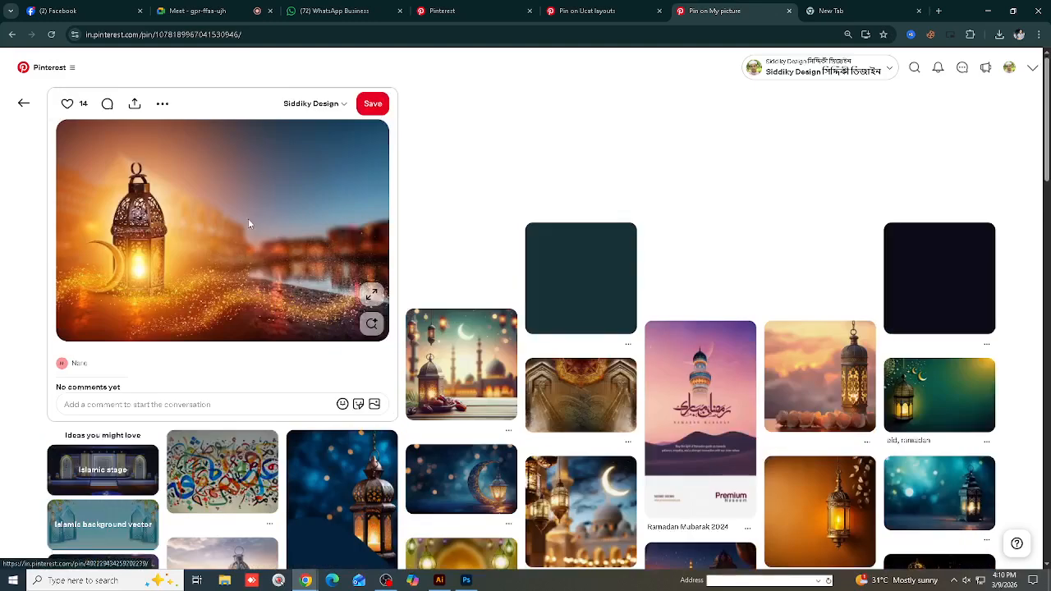
right_click(248, 235)
click(277, 272)
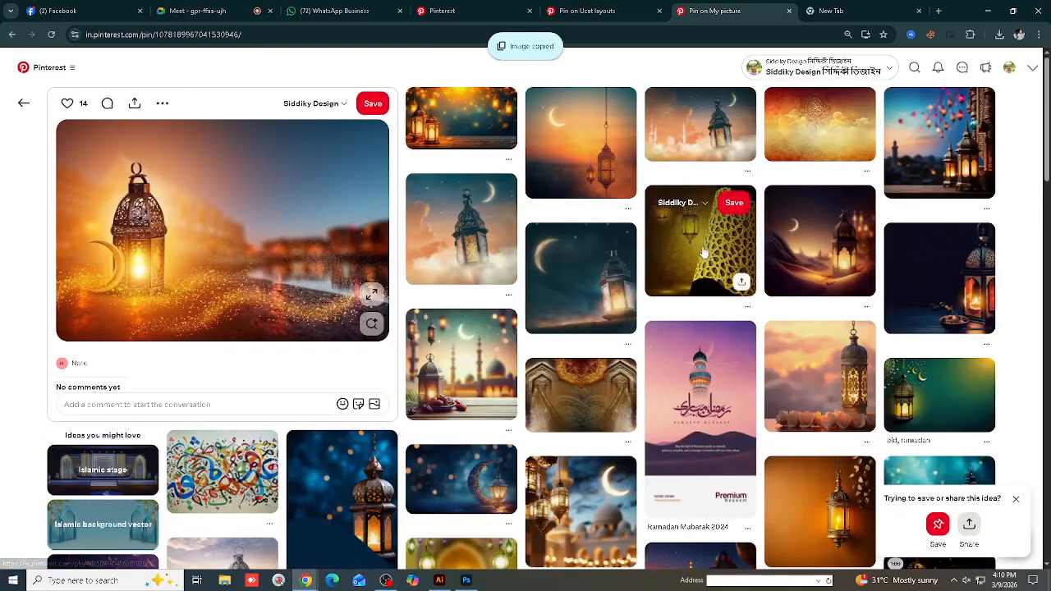
Open the golden-green lattice lantern pin in a new tab and return to Photoshop
right_click(728, 252)
click(733, 261)
scroll(733, 265, down, 2)
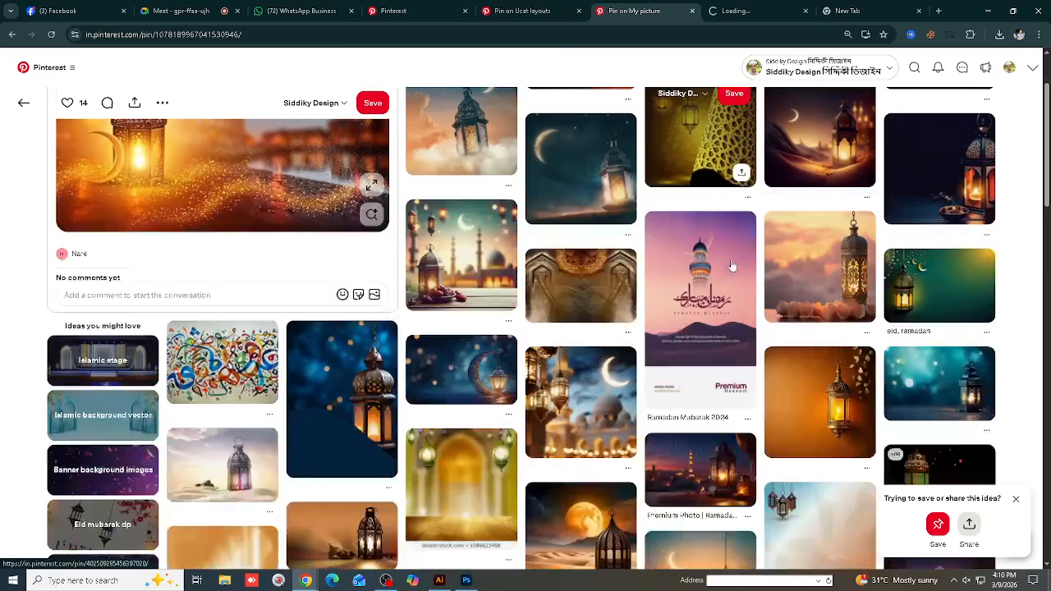
click(467, 579)
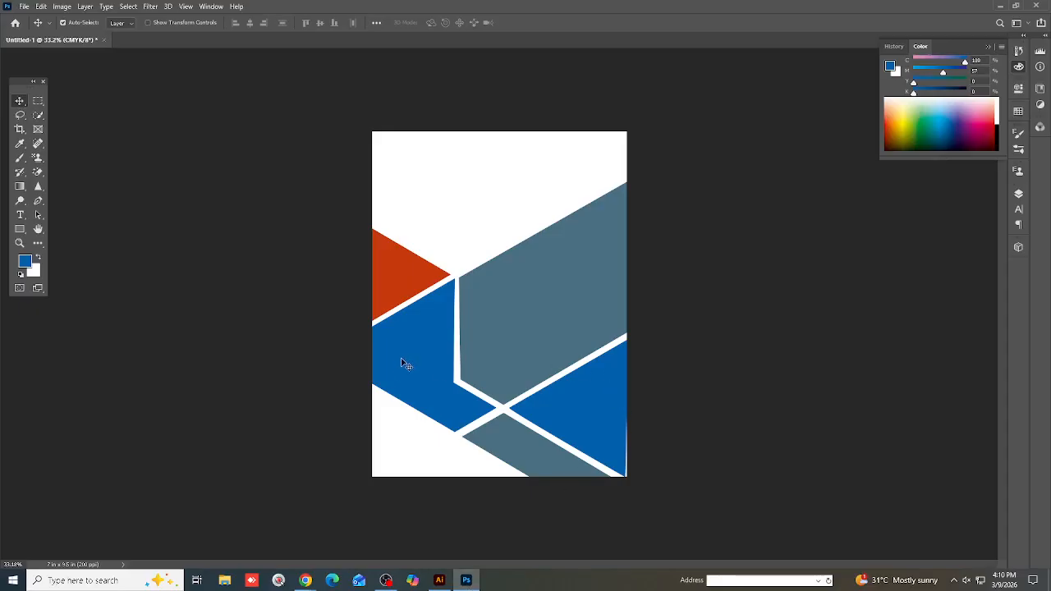
Stretch the lower right blue triangle to about 105.6% width so that it runs past the page edge
scroll(382, 286, up, 2)
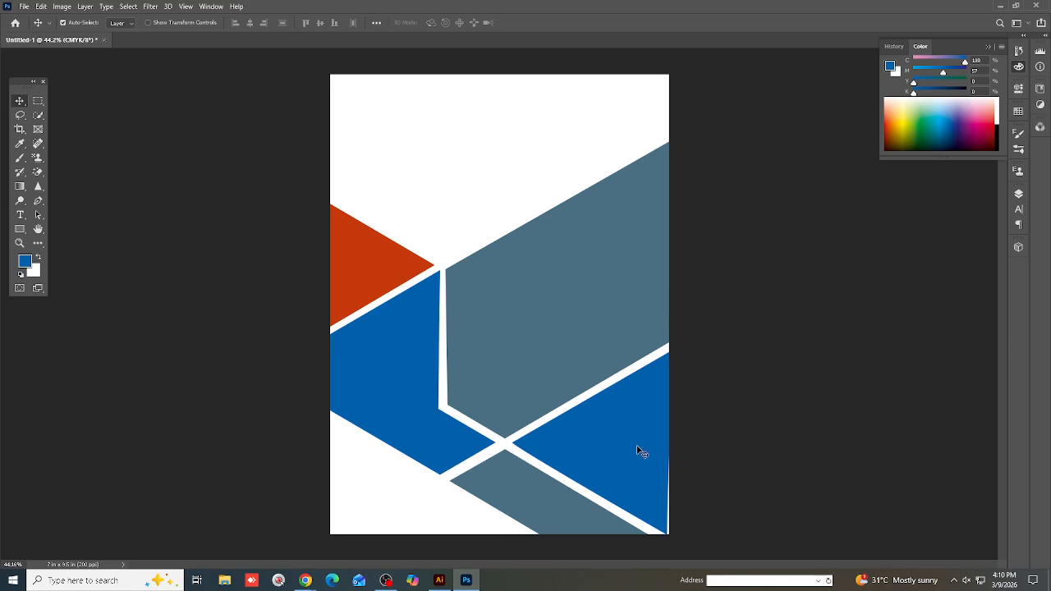
scroll(607, 461, down, 1)
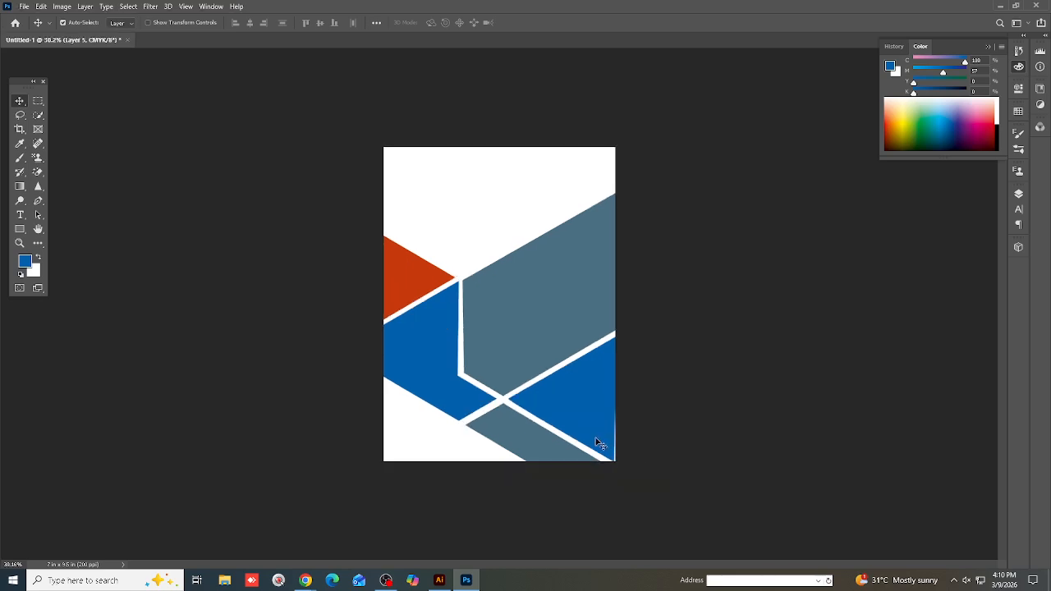
key(ctrl+t)
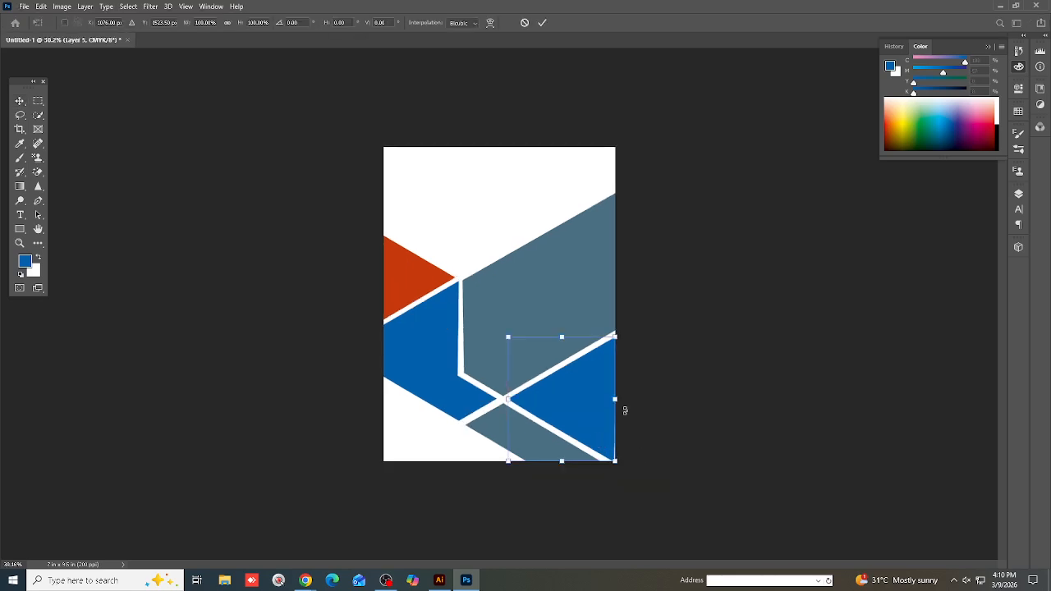
drag(622, 401, 622, 400)
key(Return)
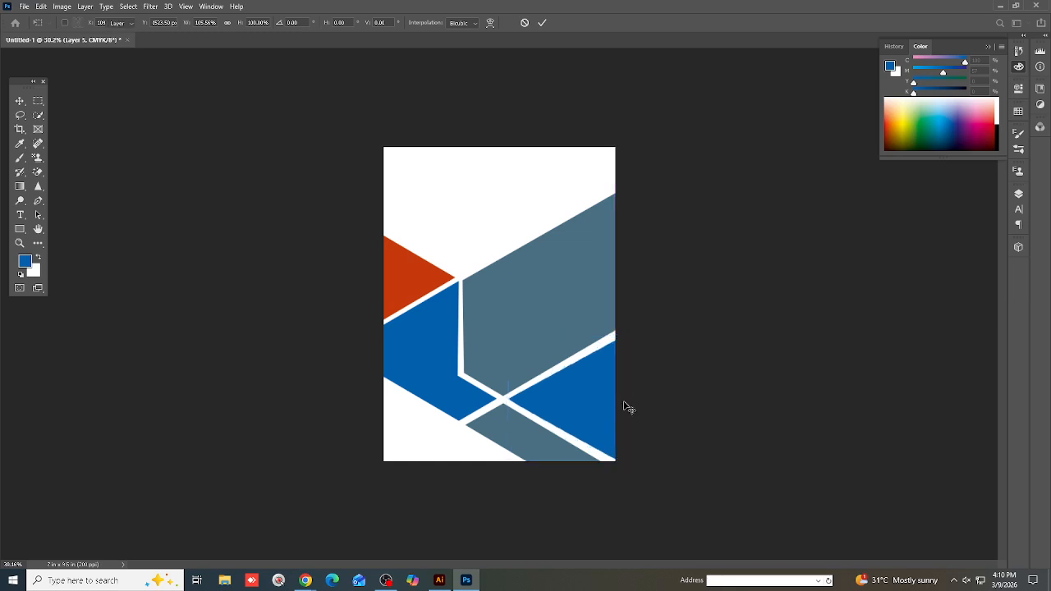
Show the layer list, paste the copied lantern picture above Layer 5 and move it over the blue triangle
scroll(530, 409, down, 2)
scroll(542, 409, up, 5)
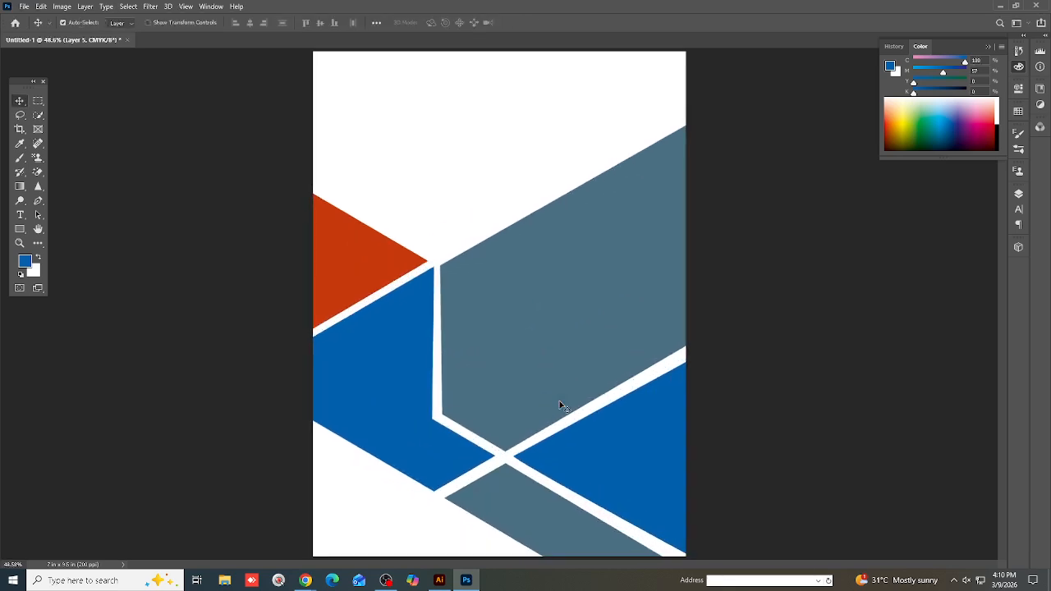
scroll(661, 423, down, 1)
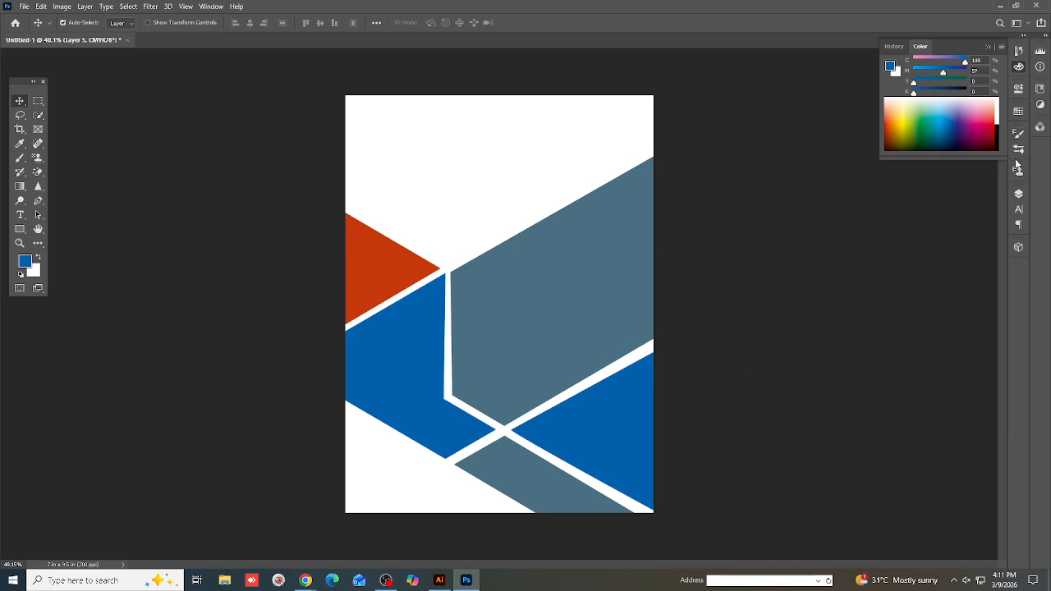
click(1019, 194)
scroll(624, 382, up, 2)
scroll(540, 352, down, 2)
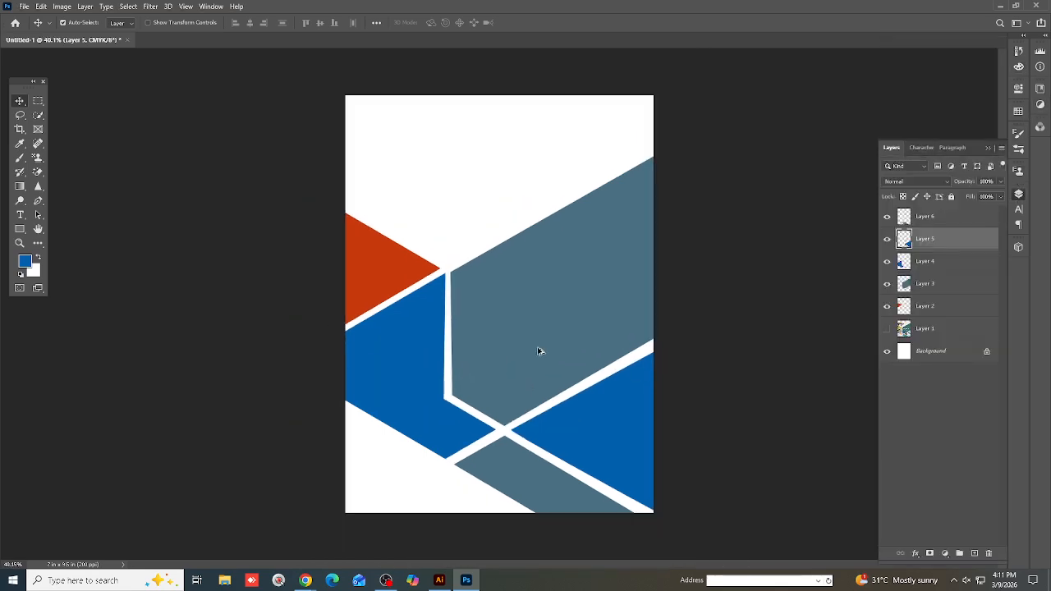
scroll(348, 298, up, 1)
scroll(346, 298, up, 1)
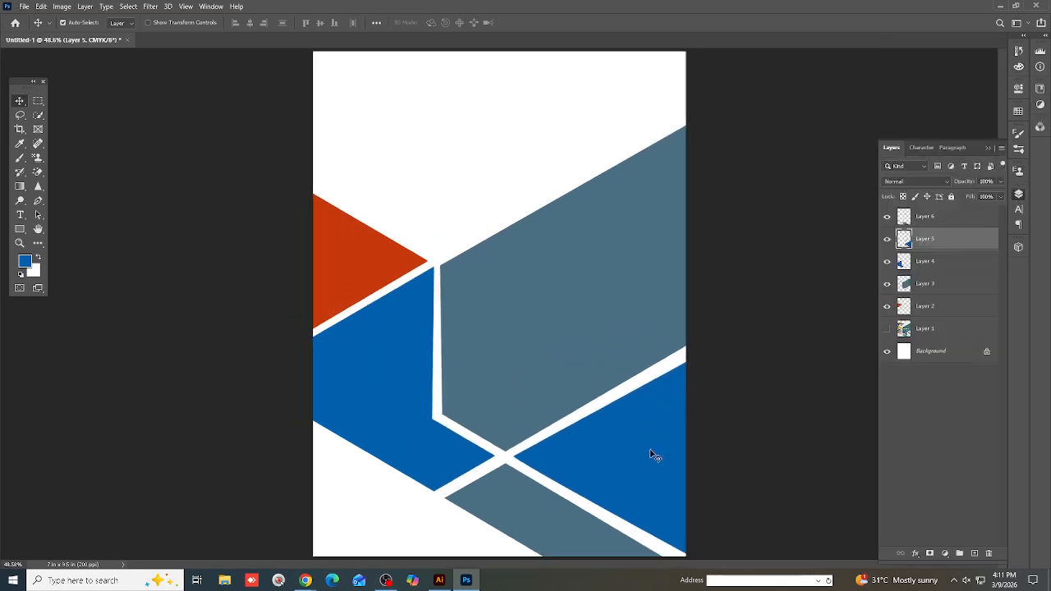
key(ctrl+v)
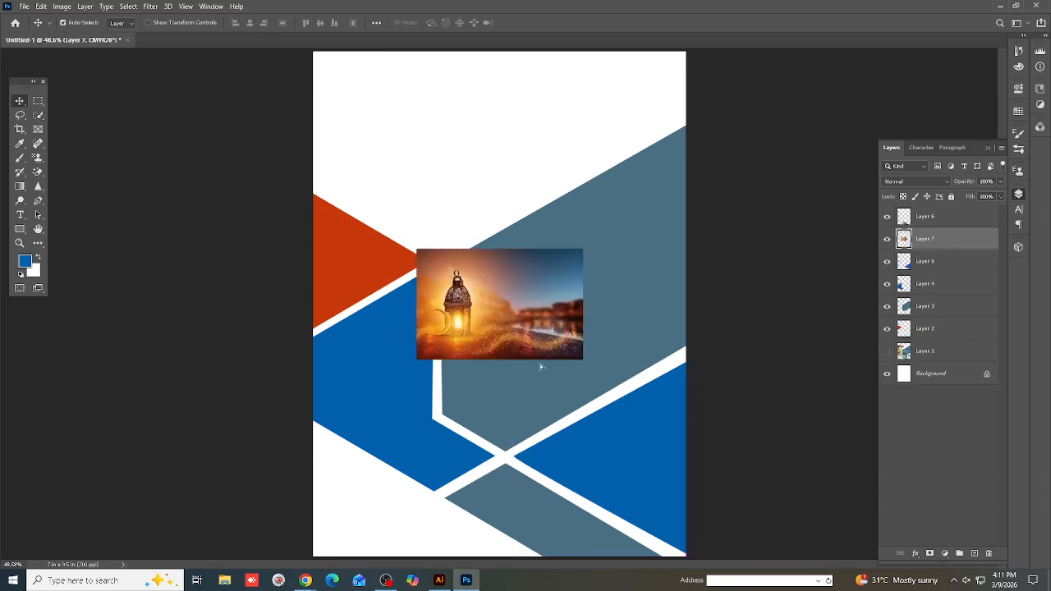
drag(502, 317, 621, 448)
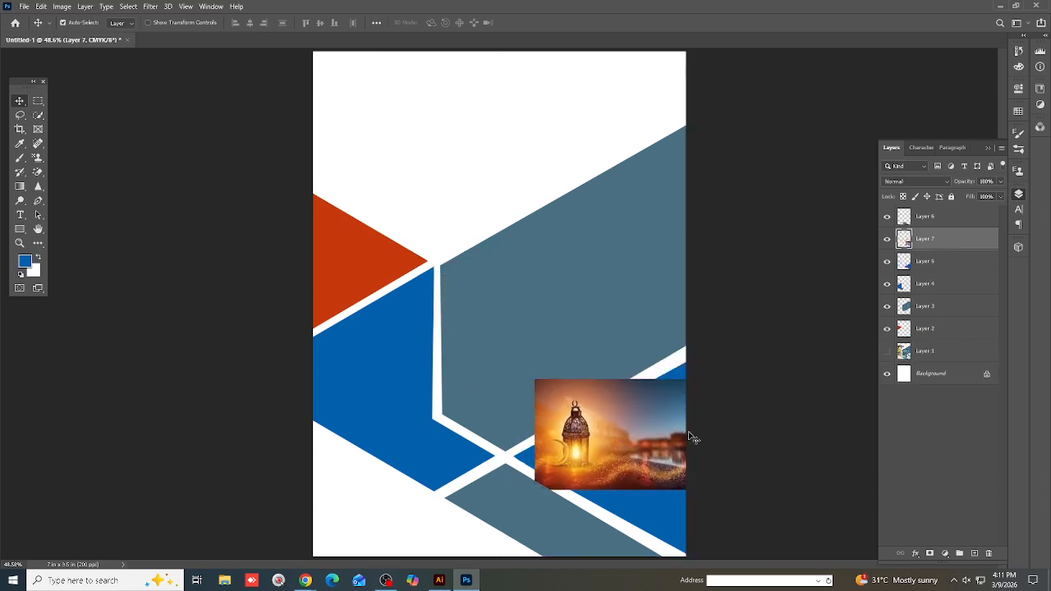
Enlarge the lantern picture to about 177% and position it so the lantern lies over the blue triangle
key(ctrl+t)
key(ctrl+minus)
drag(638, 395, 726, 400)
drag(532, 399, 549, 415)
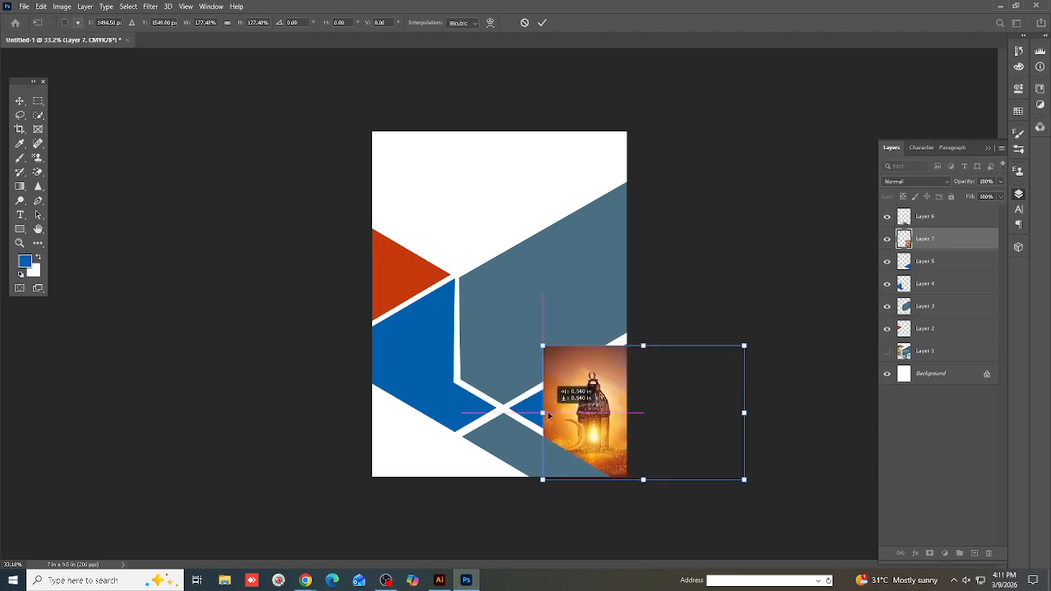
key(Return)
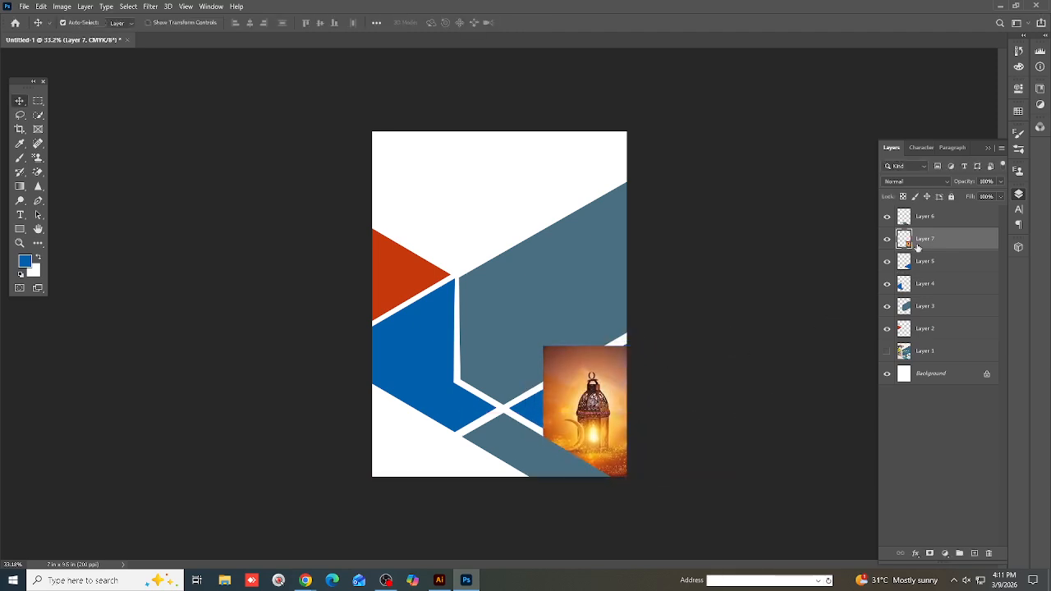
Clip the lantern picture to the blue triangle's layer and shift it sideways to cover the triangle's inner tip
right_click(917, 244)
click(798, 320)
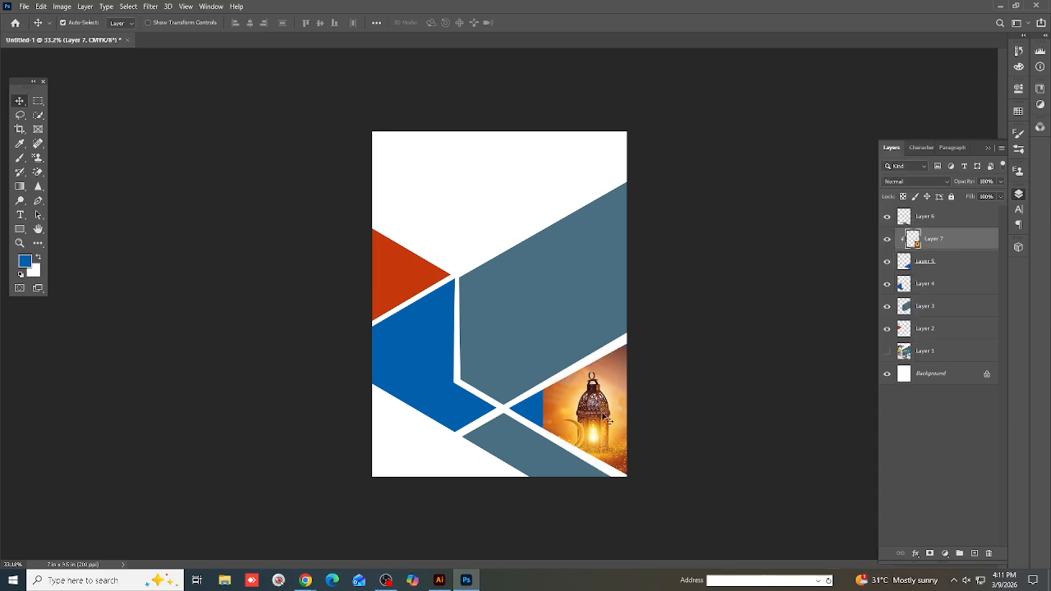
drag(608, 420, 558, 419)
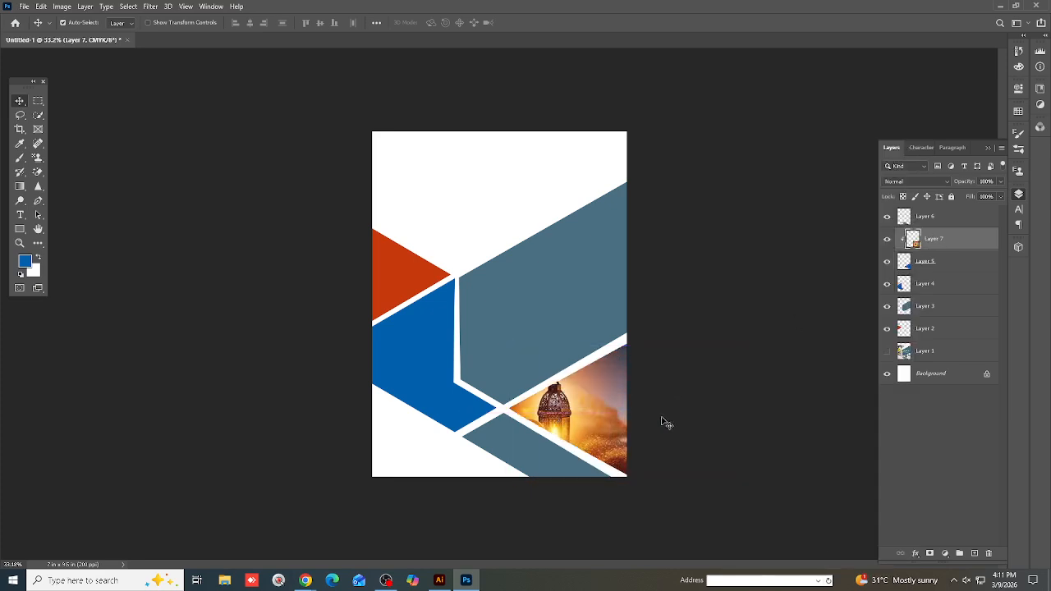
Flip the lantern picture horizontally and reposition it so the lantern and crescent sit inside the triangle
right_click(580, 412)
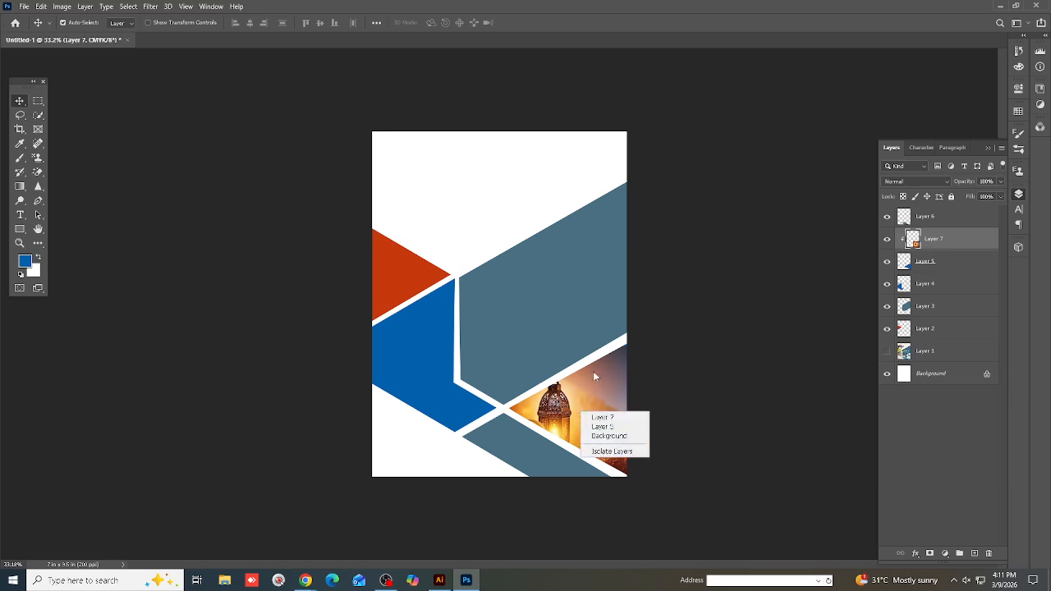
click(595, 376)
key(ctrl+t)
right_click(608, 375)
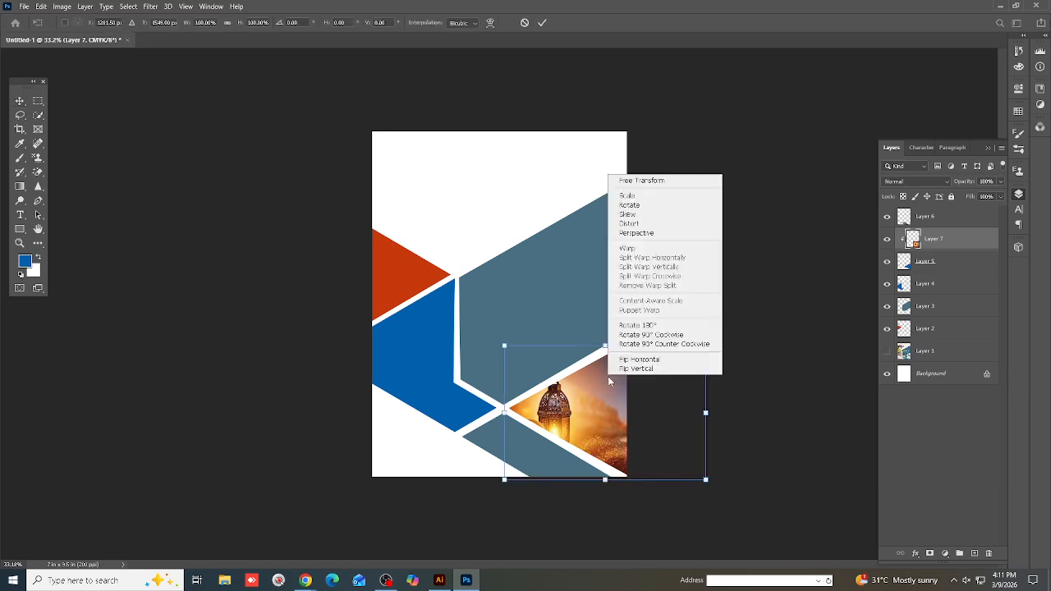
click(648, 360)
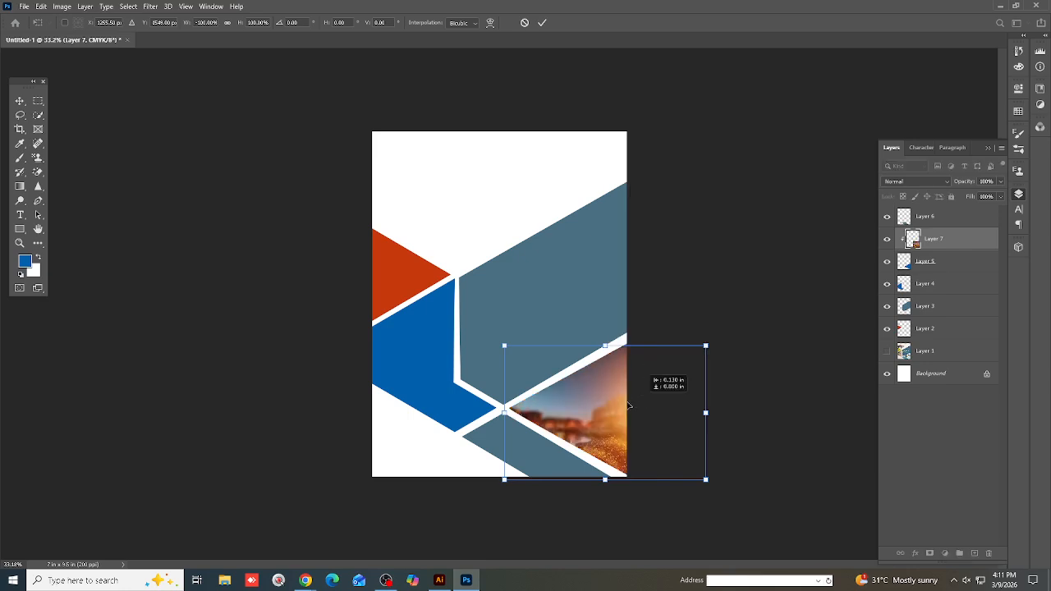
mouse_move(630, 405)
mouse_down()
mouse_move(587, 406)
mouse_move(617, 415)
mouse_up()
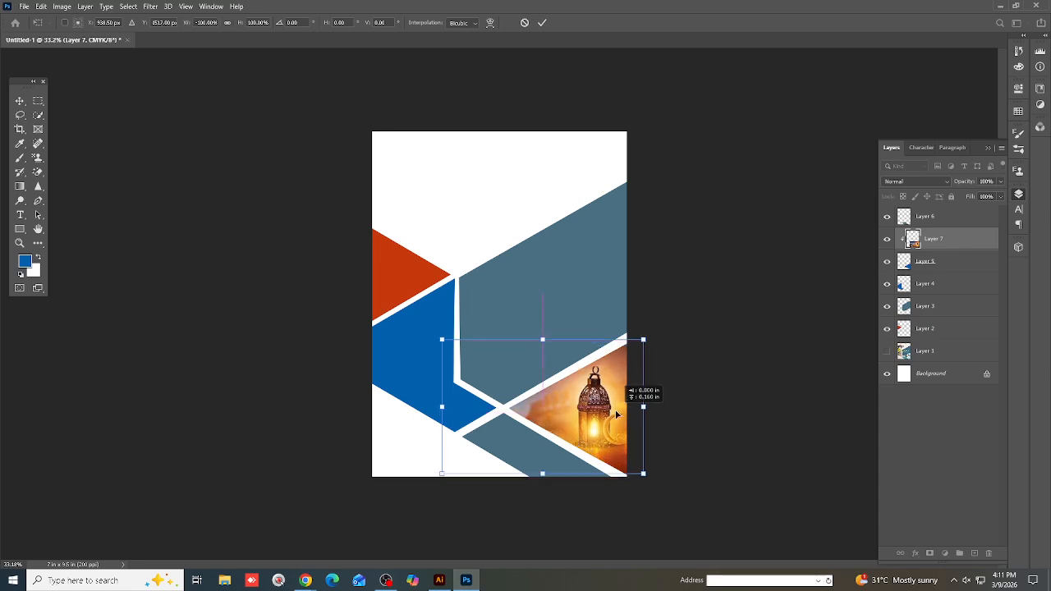
key(Return)
Refill the slate band along the page's lower edge on Layer 6 with the blue foreground colour
scroll(616, 410, up, 4)
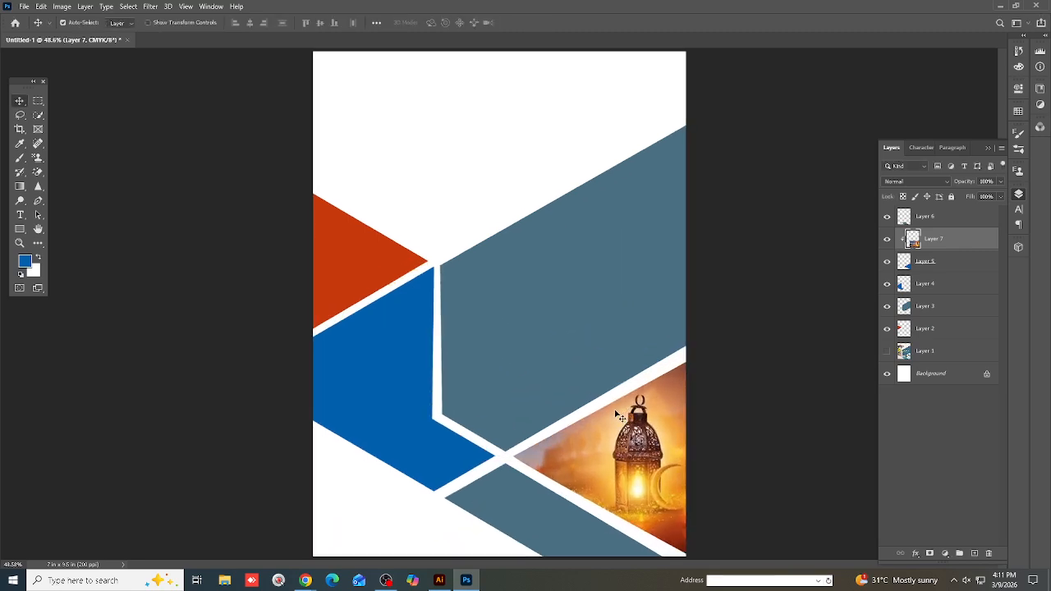
scroll(618, 413, down, 7)
scroll(575, 408, up, 2)
scroll(575, 404, down, 1)
scroll(575, 406, up, 2)
scroll(575, 411, down, 2)
scroll(532, 444, up, 1)
click(497, 467)
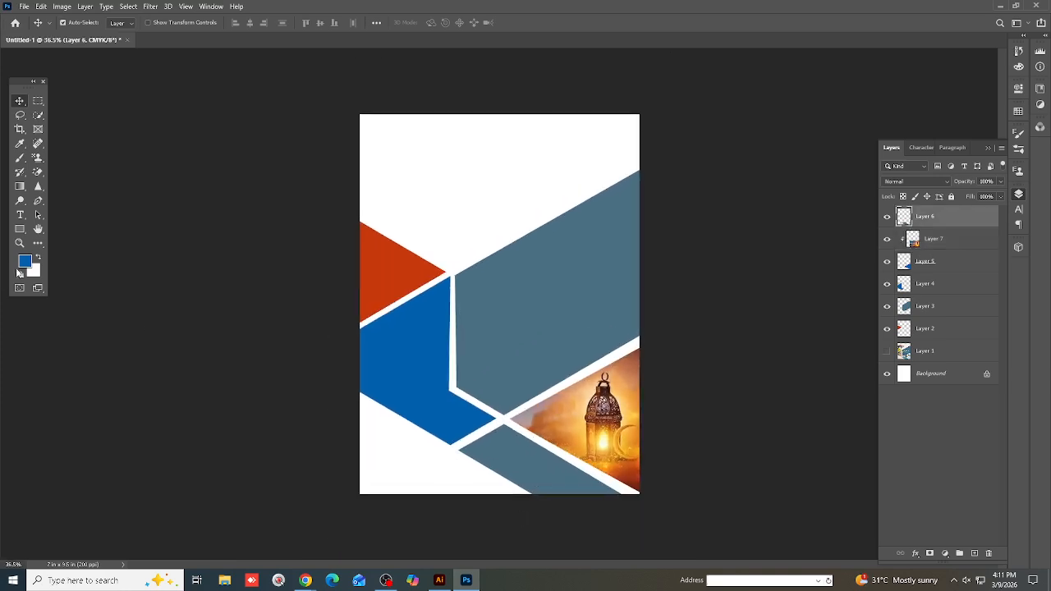
key(alt+shift+BackSpace)
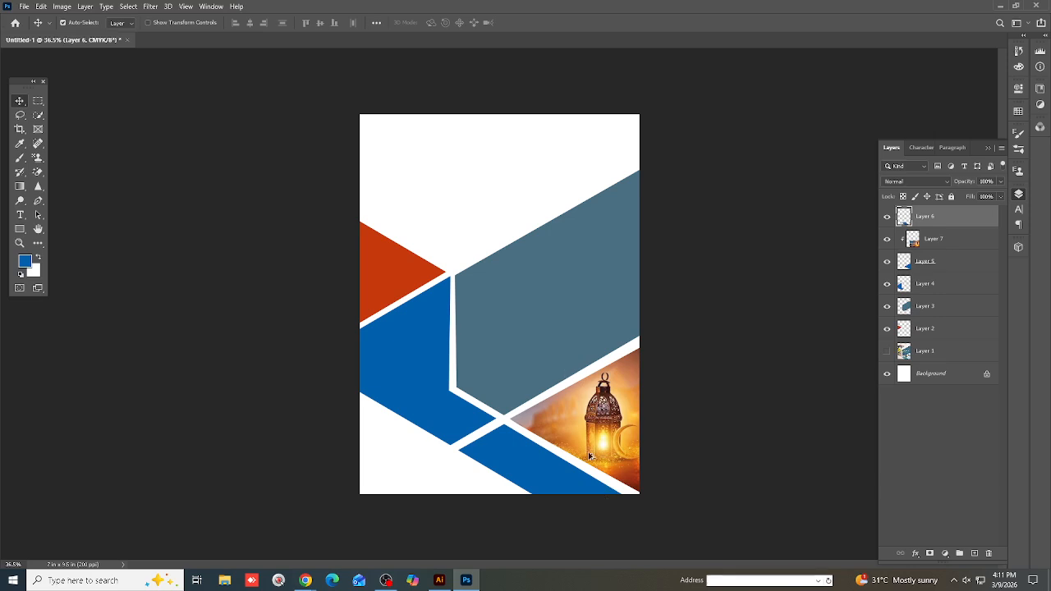
scroll(590, 457, up, 3)
scroll(432, 326, down, 2)
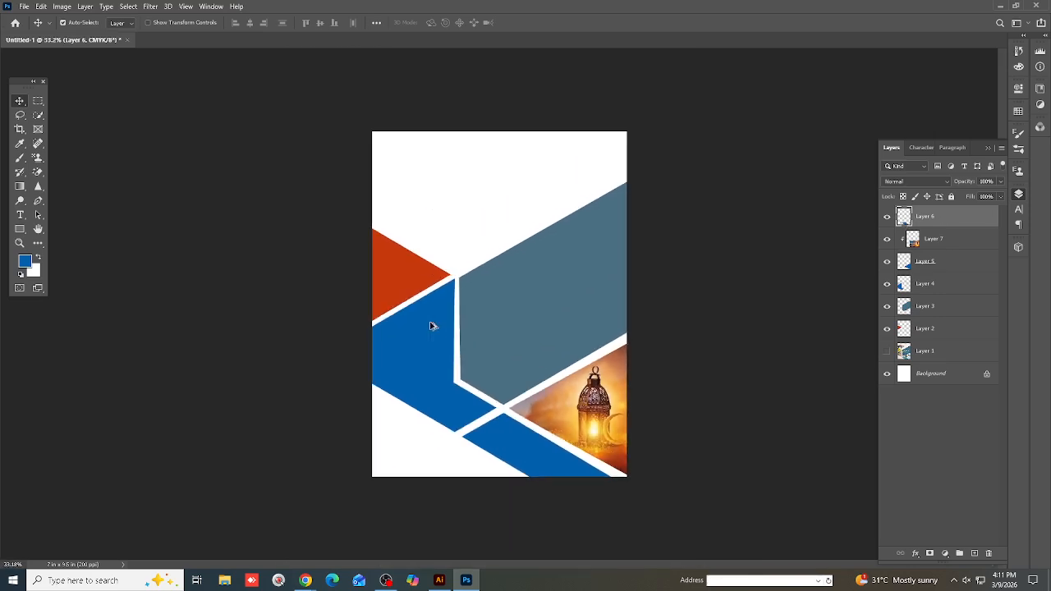
scroll(496, 424, up, 1)
scroll(497, 420, down, 2)
click(573, 341)
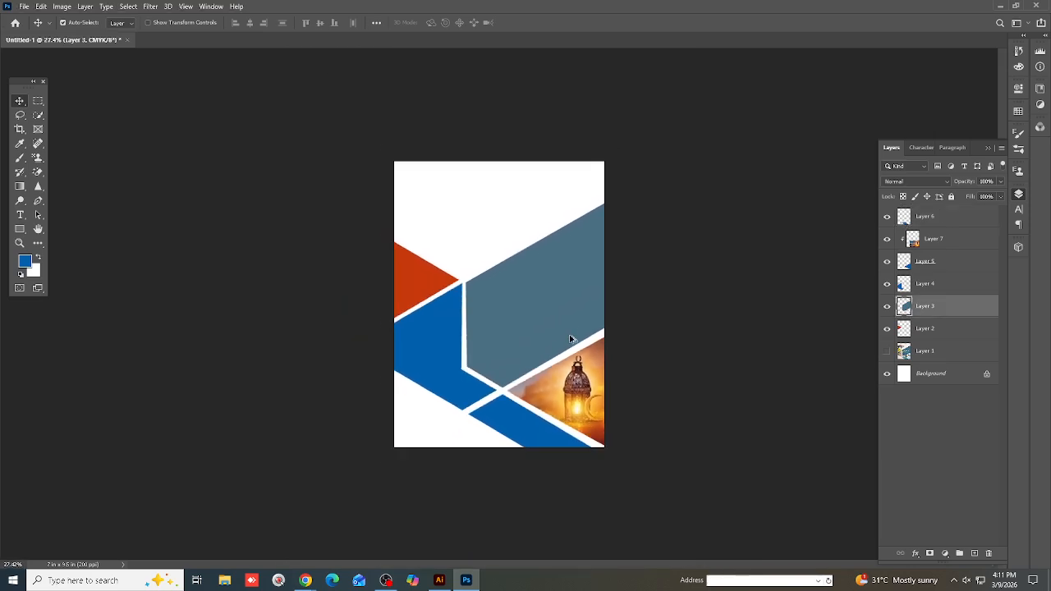
scroll(573, 275, down, 2)
scroll(572, 275, up, 1)
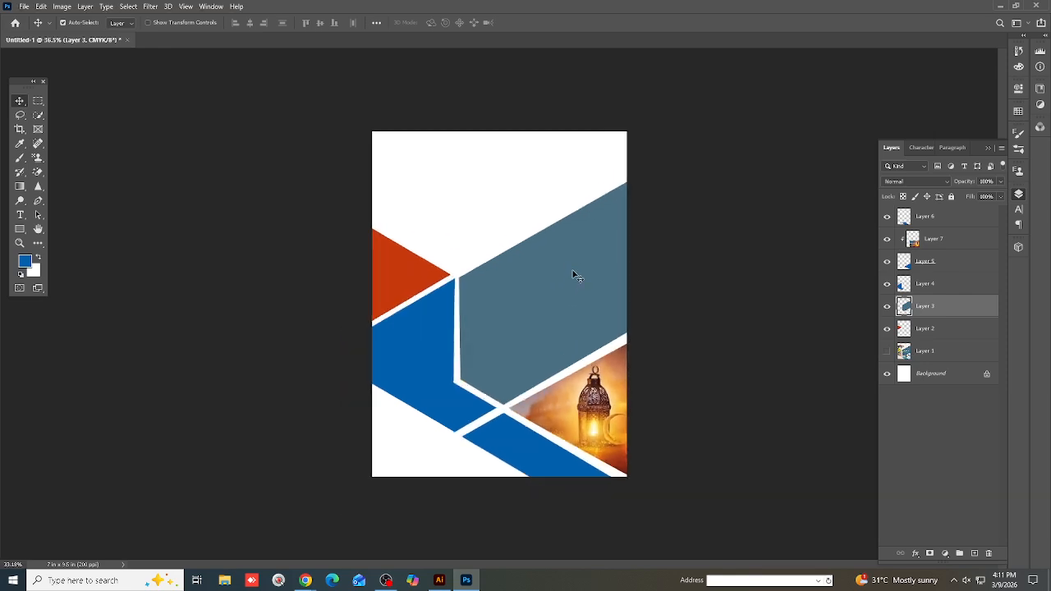
scroll(572, 275, down, 1)
scroll(545, 364, up, 1)
scroll(545, 364, down, 1)
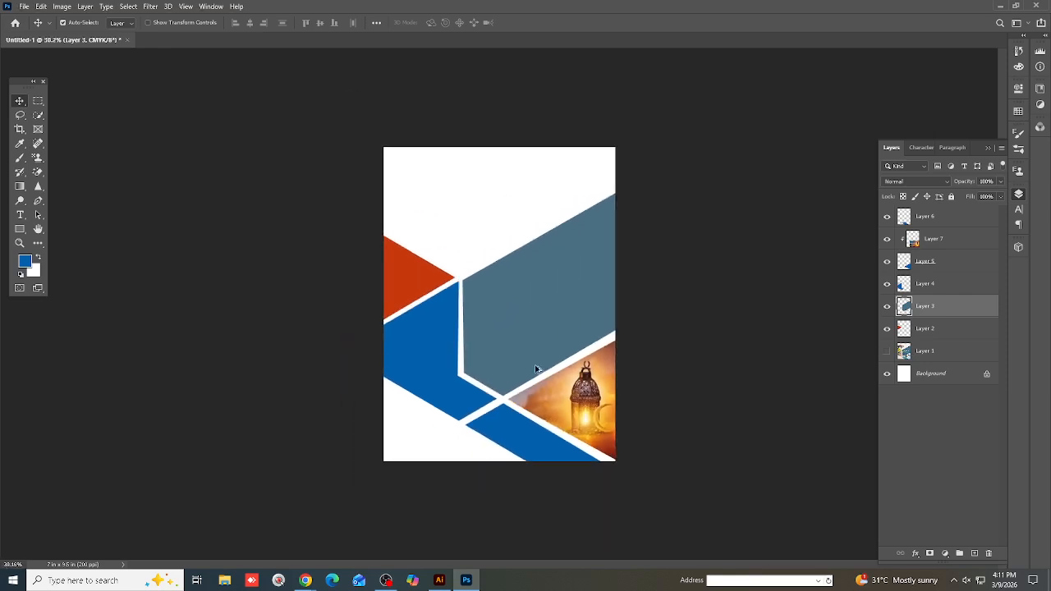
click(416, 364)
scroll(417, 364, down, 2)
scroll(423, 360, up, 3)
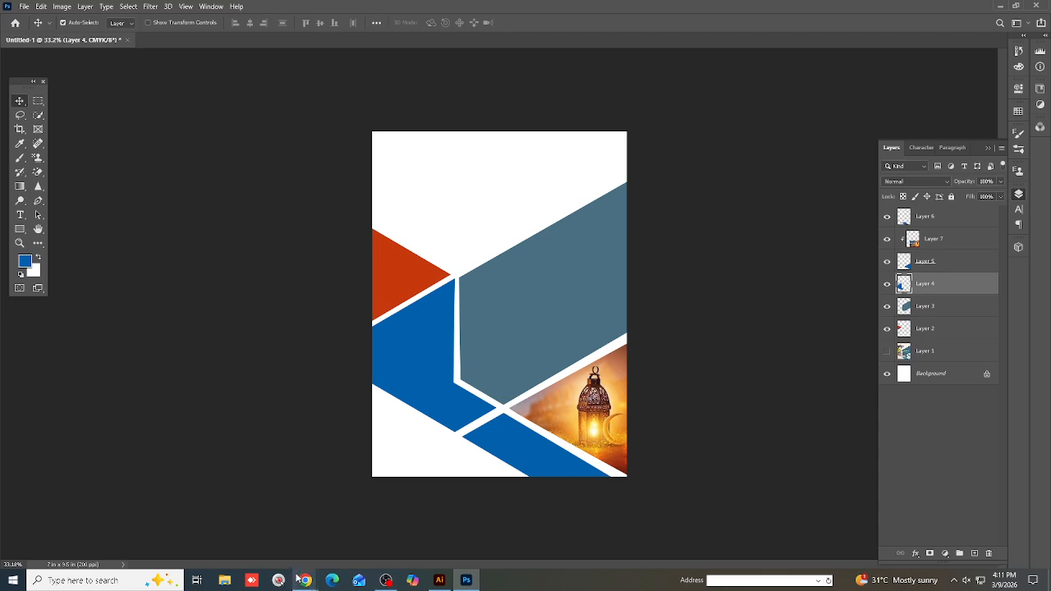
Switch to Chrome and look through the Pinterest lantern pictures and the other open tabs for another picture
mouse_move(306, 581)
click(268, 545)
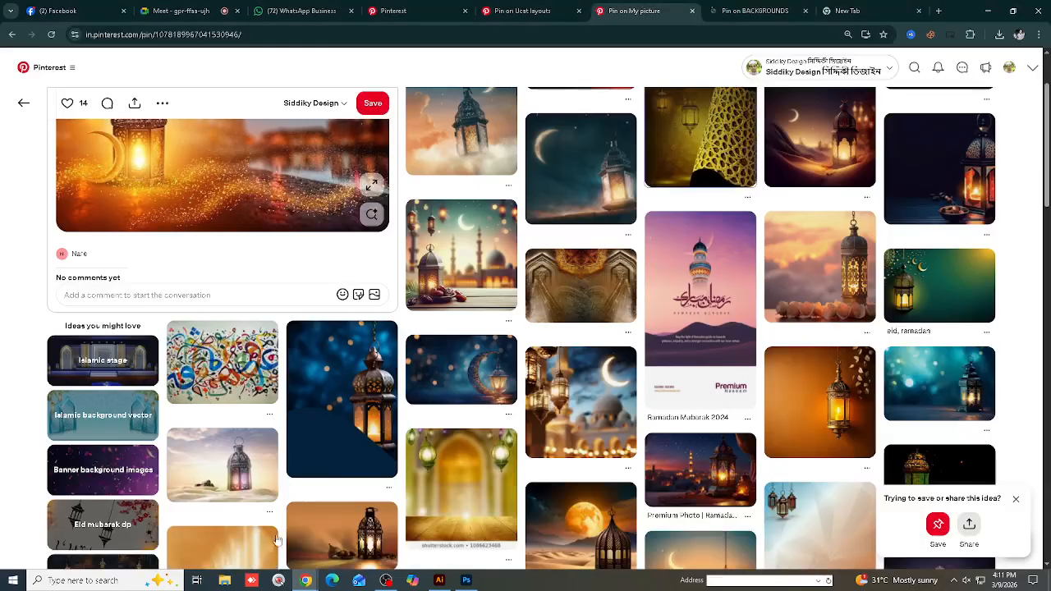
scroll(663, 246, down, 5)
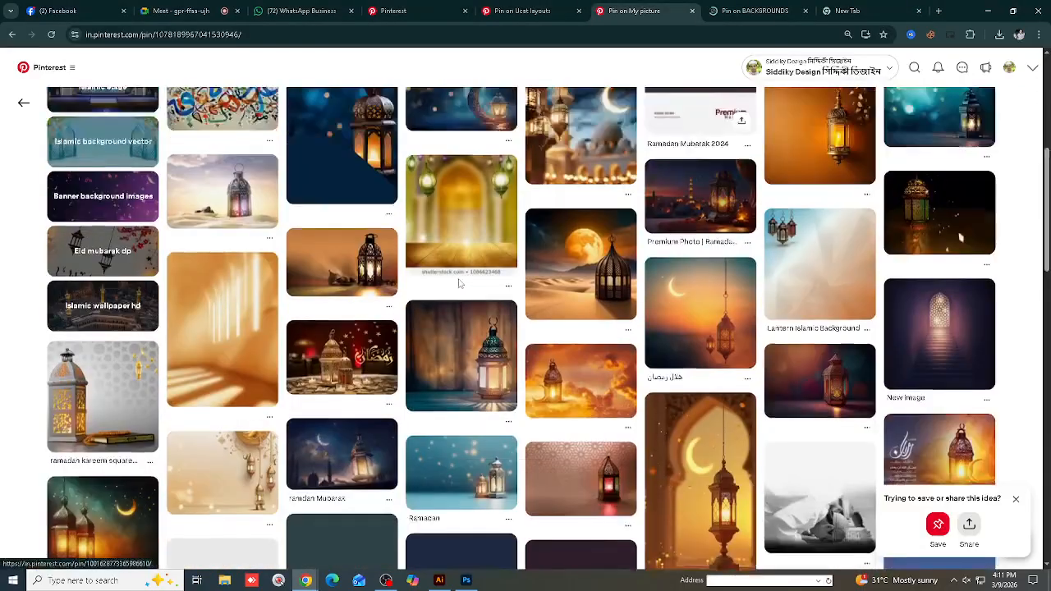
scroll(464, 286, up, 2)
scroll(464, 286, up, 3)
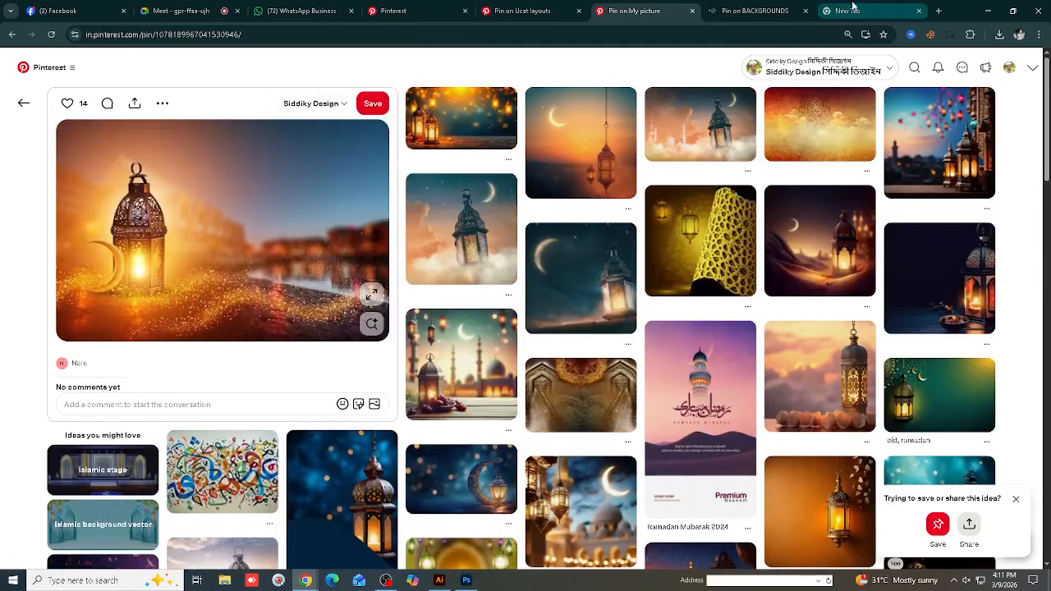
click(854, 11)
click(450, 223)
click(768, 10)
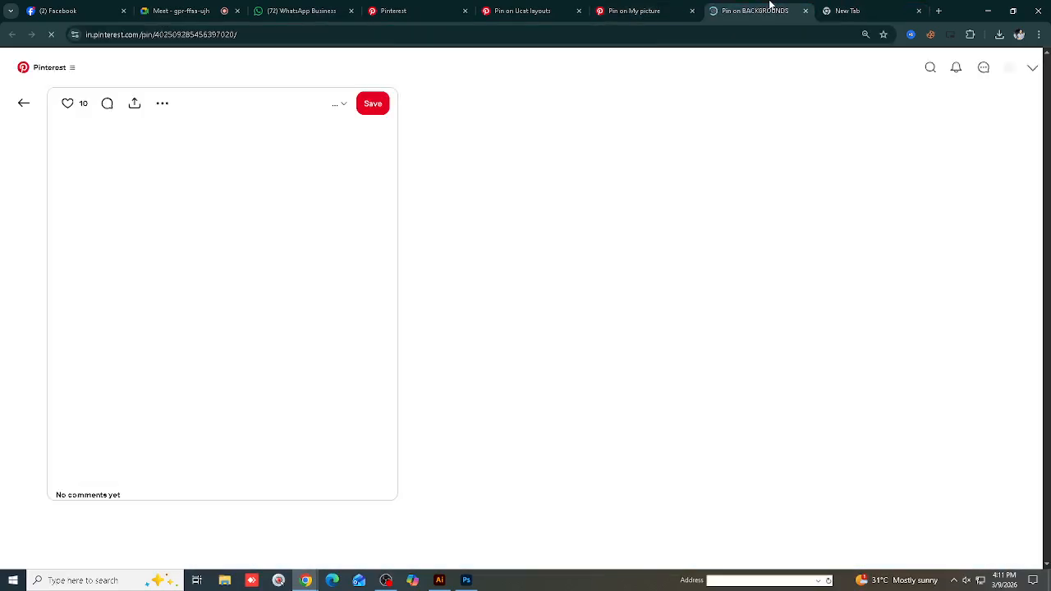
click(653, 8)
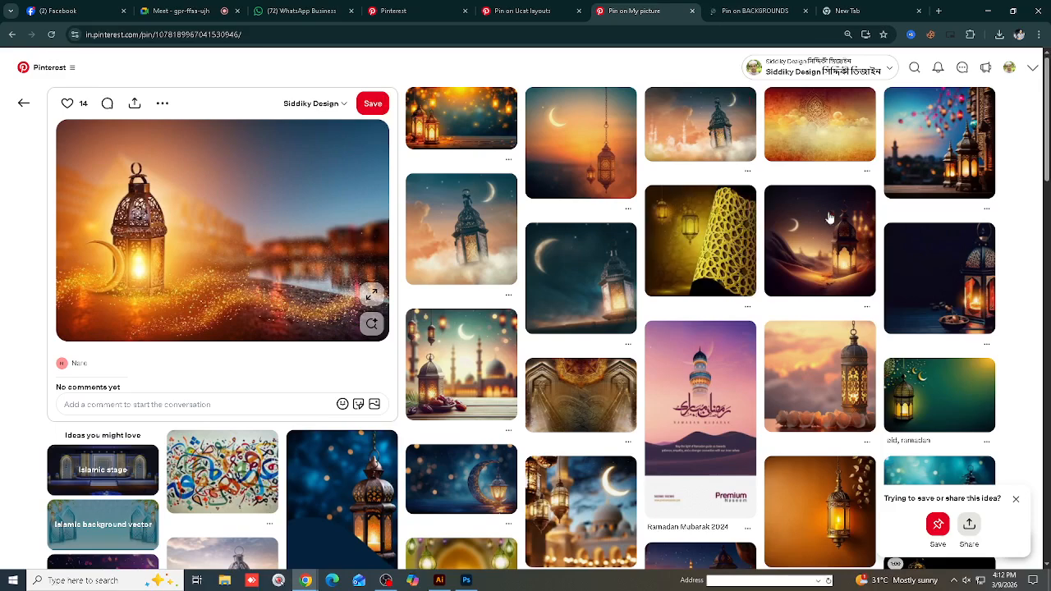
Open the night desert lantern pin, then the sunset desert lantern pin, and look through the related Islamic pictures
scroll(809, 152, down, 1)
click(816, 164)
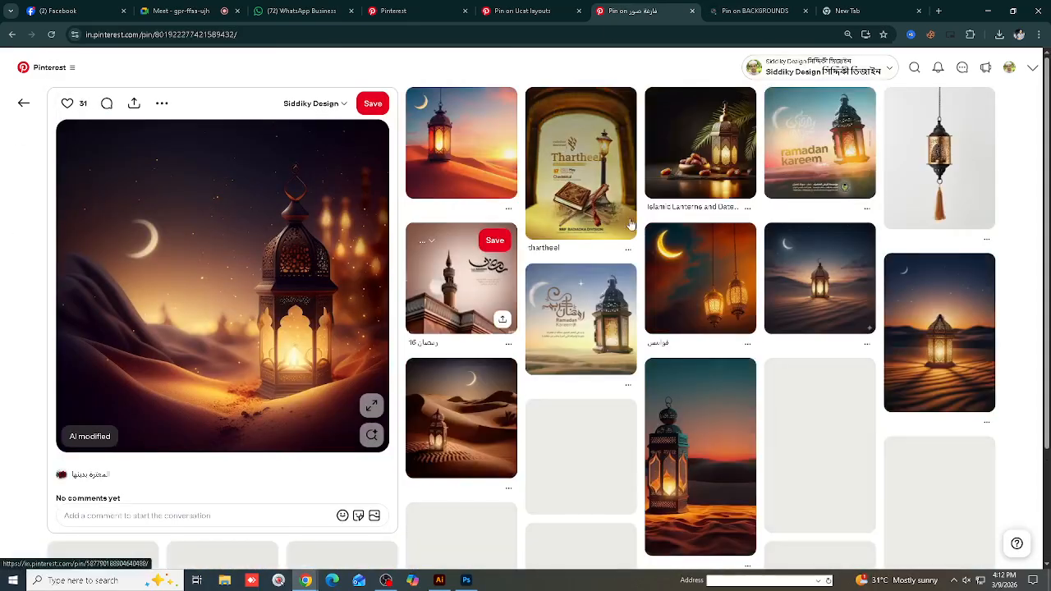
click(476, 156)
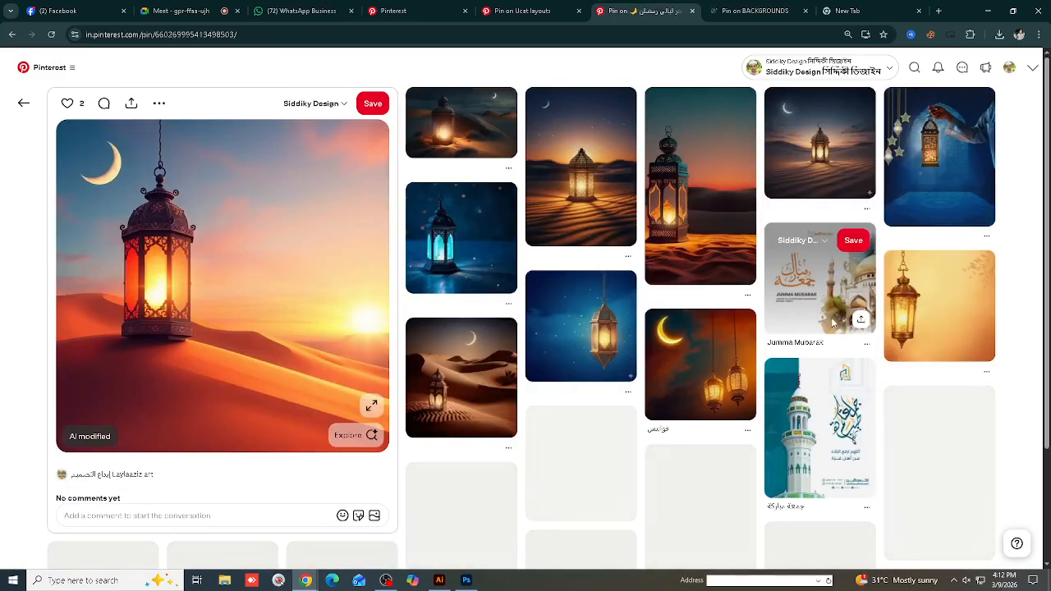
scroll(834, 322, down, 3)
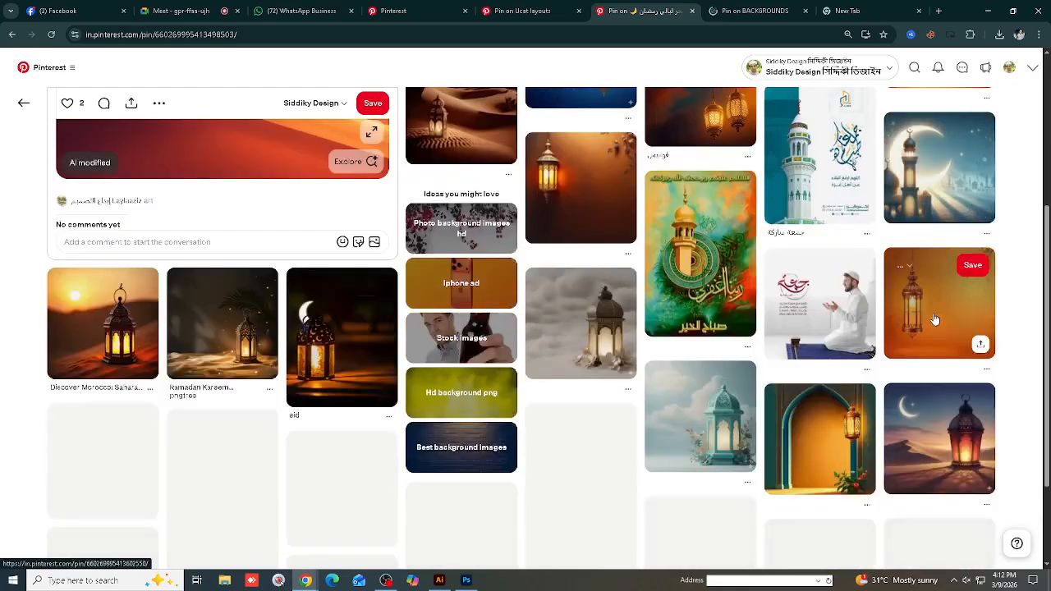
scroll(934, 318, down, 2)
scroll(275, 336, down, 1)
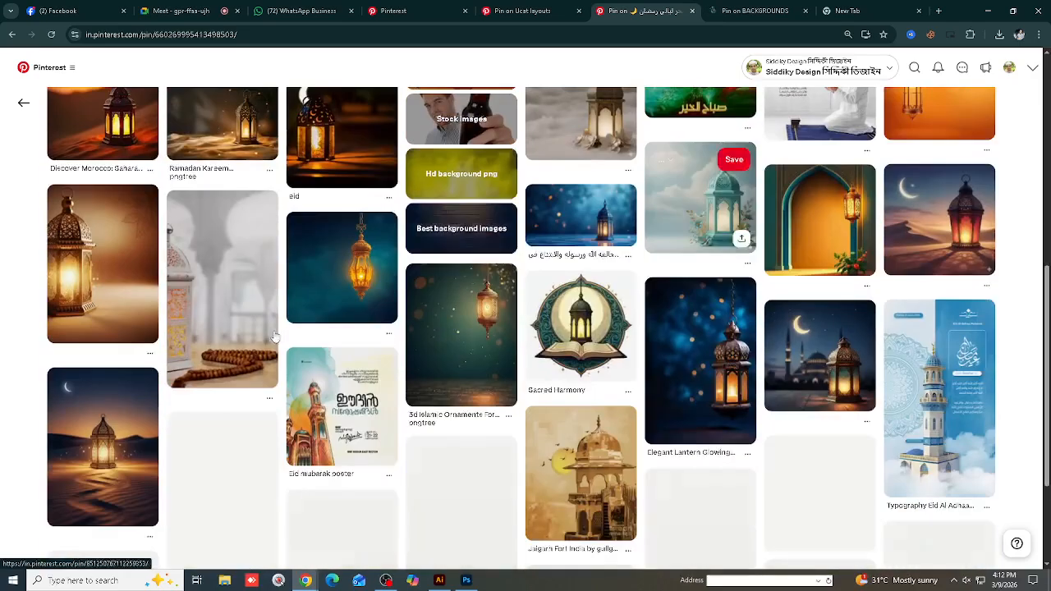
scroll(263, 312, down, 1)
scroll(229, 263, down, 1)
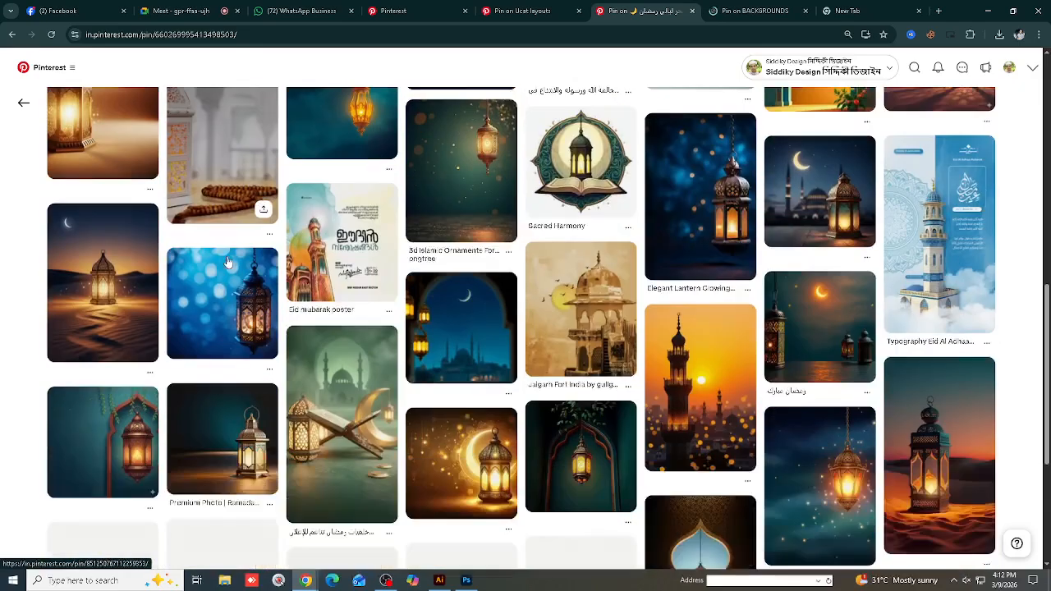
Open the pin with the white lantern and prayer beads and look through its related pictures
click(214, 168)
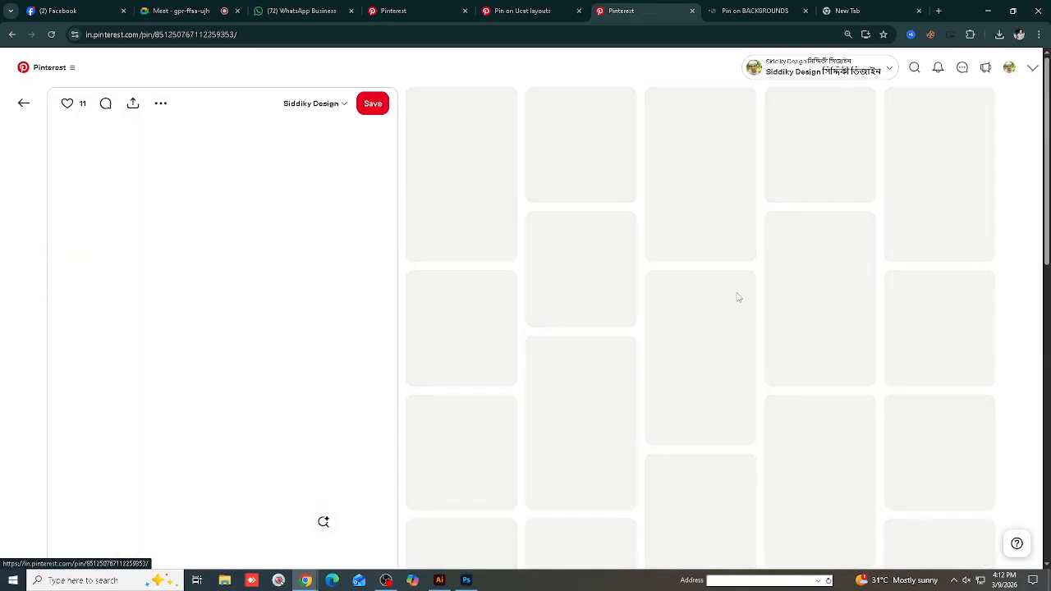
scroll(741, 297, down, 3)
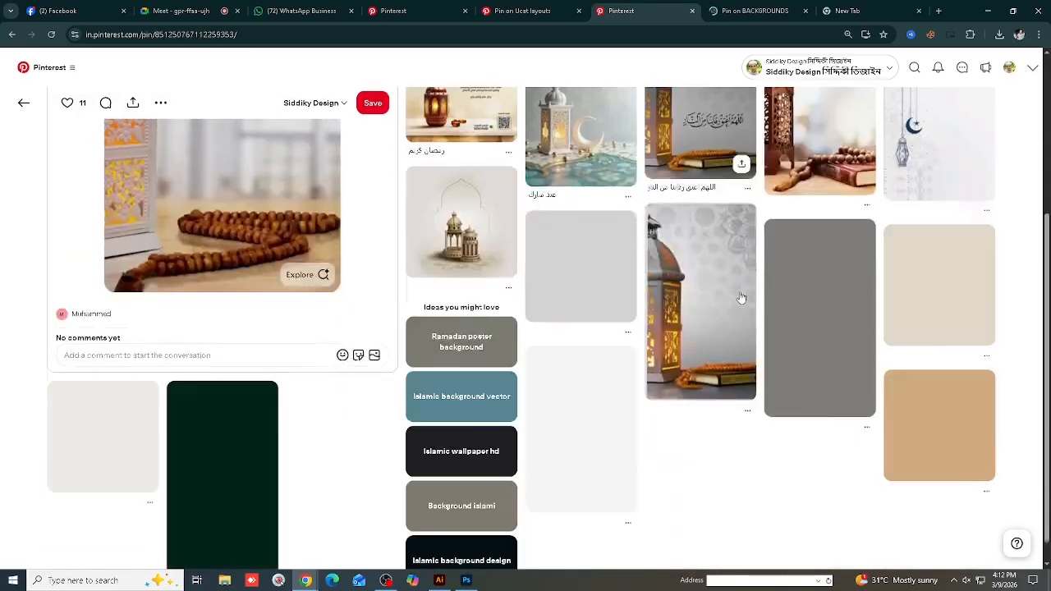
scroll(741, 297, up, 3)
scroll(735, 294, down, 2)
scroll(730, 291, up, 1)
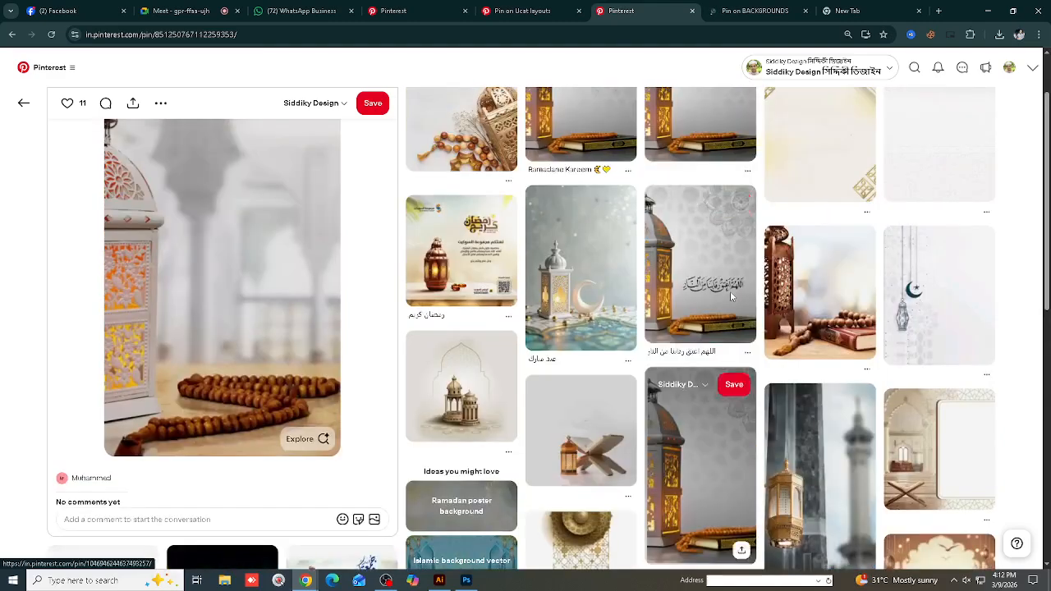
scroll(730, 291, down, 1)
scroll(434, 326, up, 2)
Open the related "ramadan kareem" pin with the lantern above the clouds and copy its image
click(433, 326)
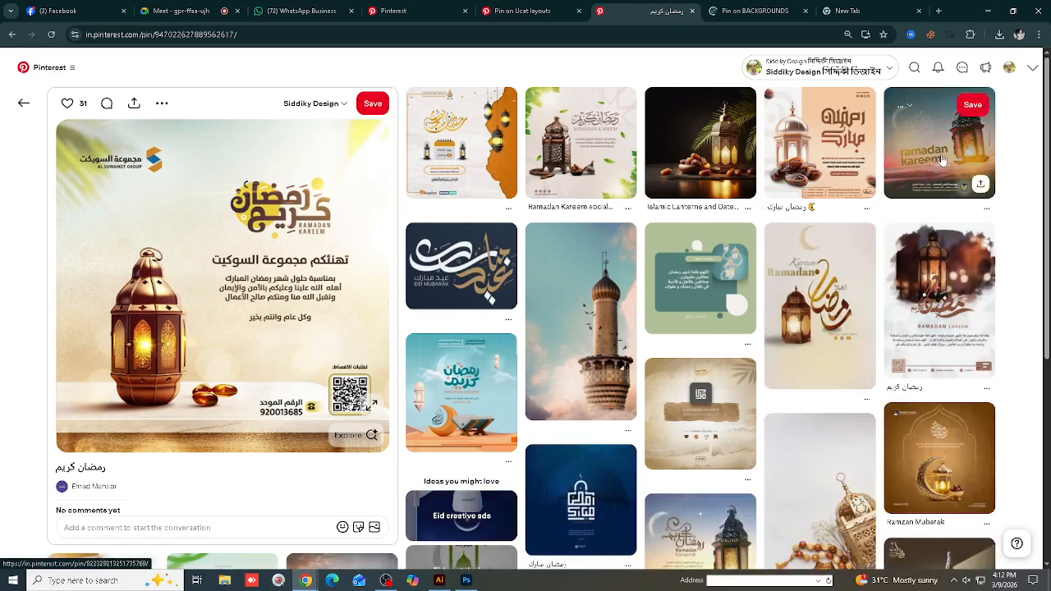
click(943, 160)
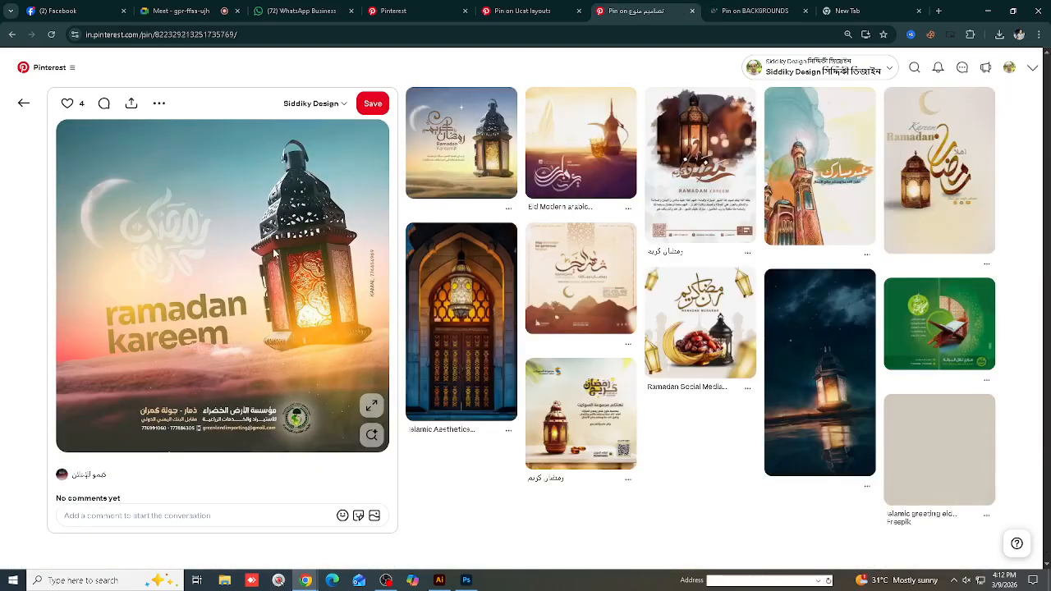
right_click(274, 254)
click(330, 292)
scroll(329, 292, down, 2)
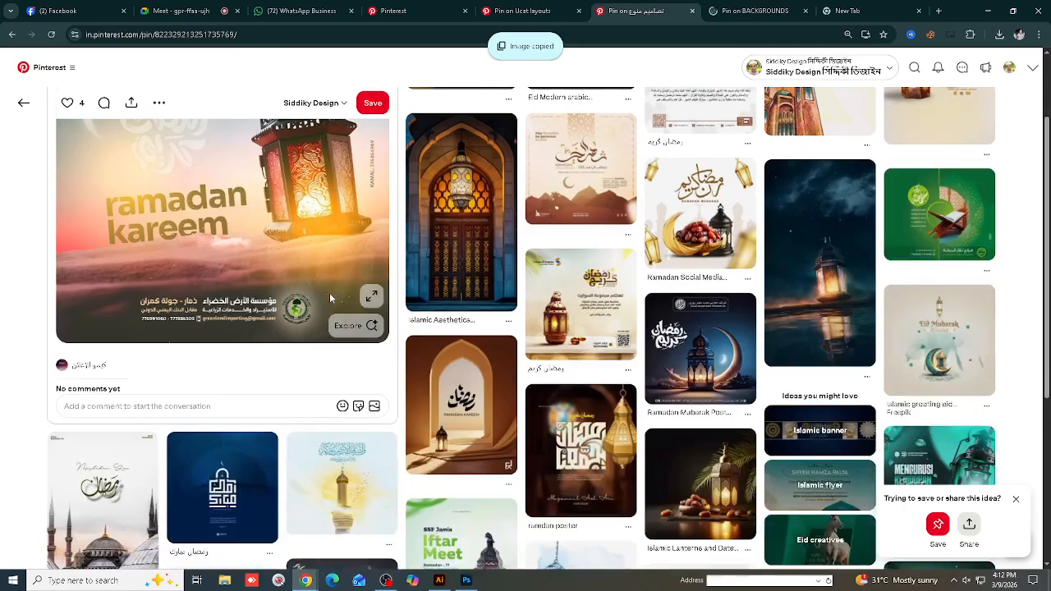
scroll(330, 293, up, 2)
scroll(423, 474, down, 3)
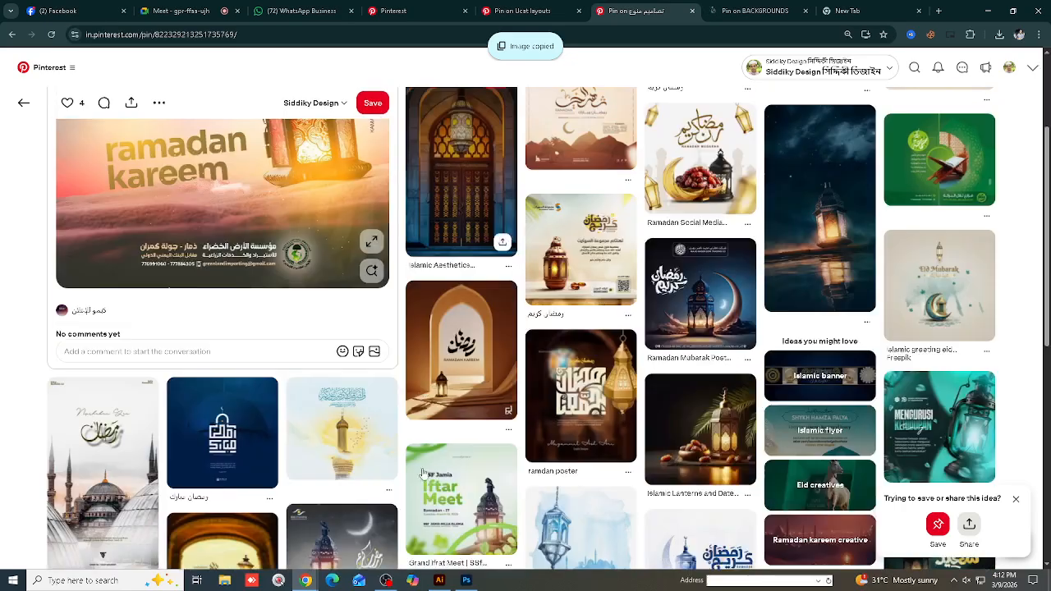
Switch to Photoshop, paste the Ramadan Kareem picture directly above Layer 3 and move it over the slate hexagon
click(466, 581)
click(616, 443)
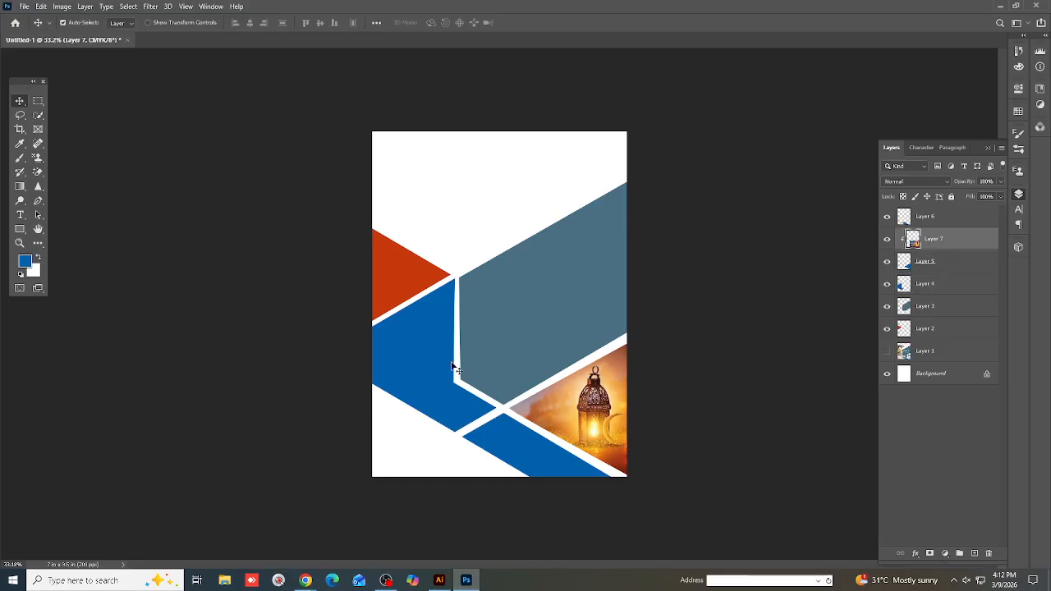
scroll(418, 380, up, 2)
scroll(535, 468, down, 2)
scroll(538, 470, up, 1)
click(631, 275)
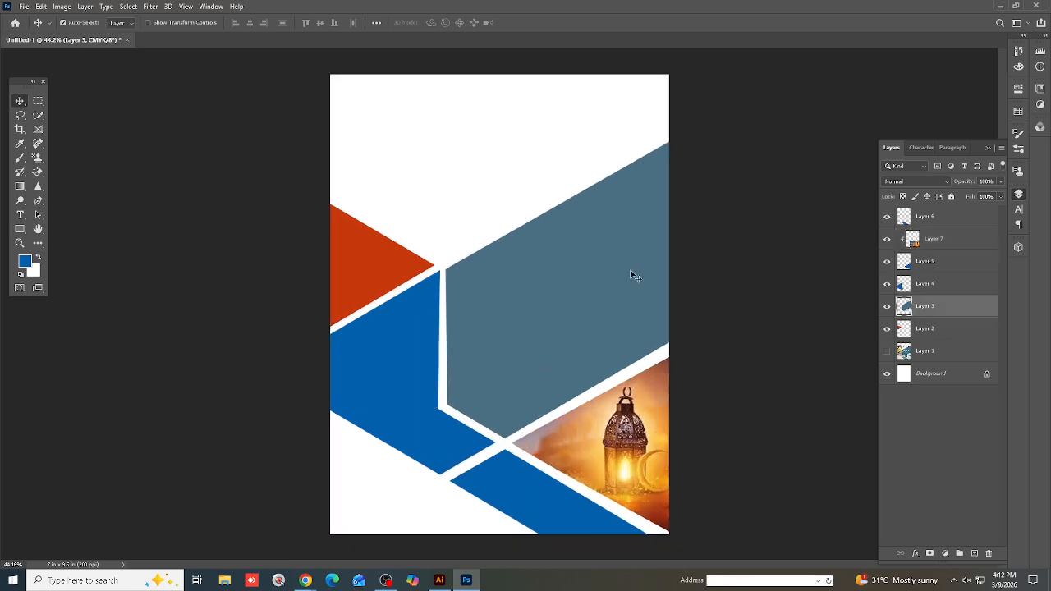
key(ctrl+v)
drag(551, 316, 637, 289)
Enlarge the Ramadan Kareem picture slightly and position it to span the slate hexagon's width
key(ctrl+t)
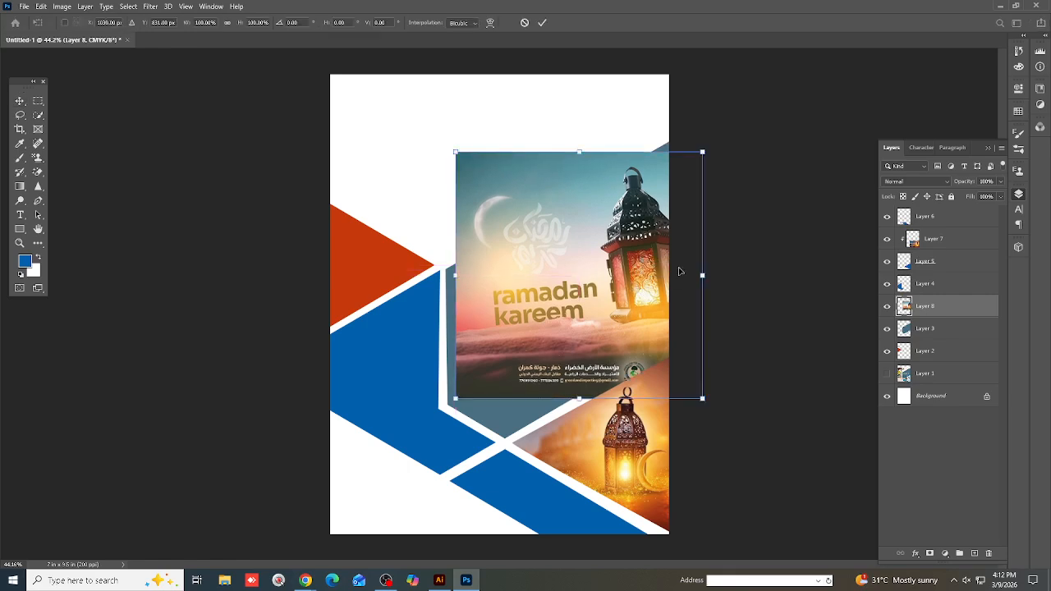
drag(703, 276, 716, 276)
drag(629, 285, 626, 282)
key(Return)
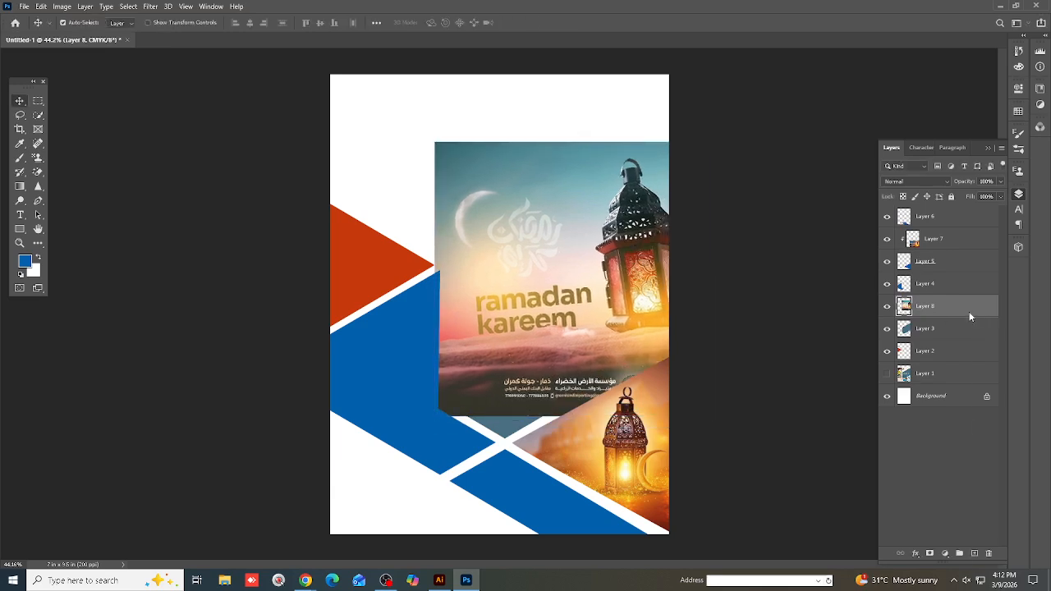
Clip the Ramadan Kareem picture to Layer 3's hexagon and shift it downward to cover the shape's lower tip
right_click(970, 317)
click(853, 313)
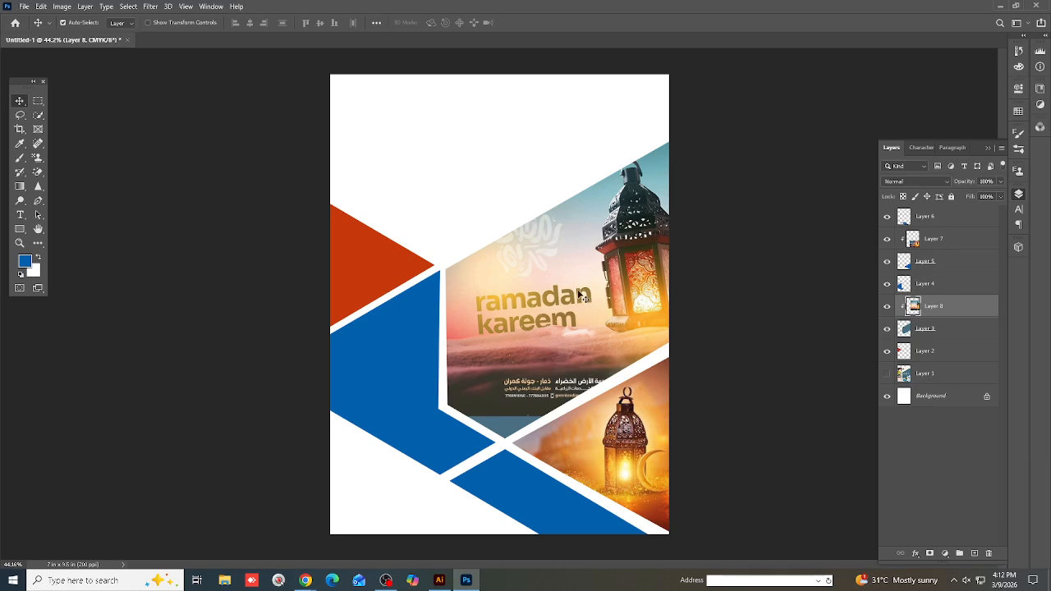
drag(580, 295, 607, 350)
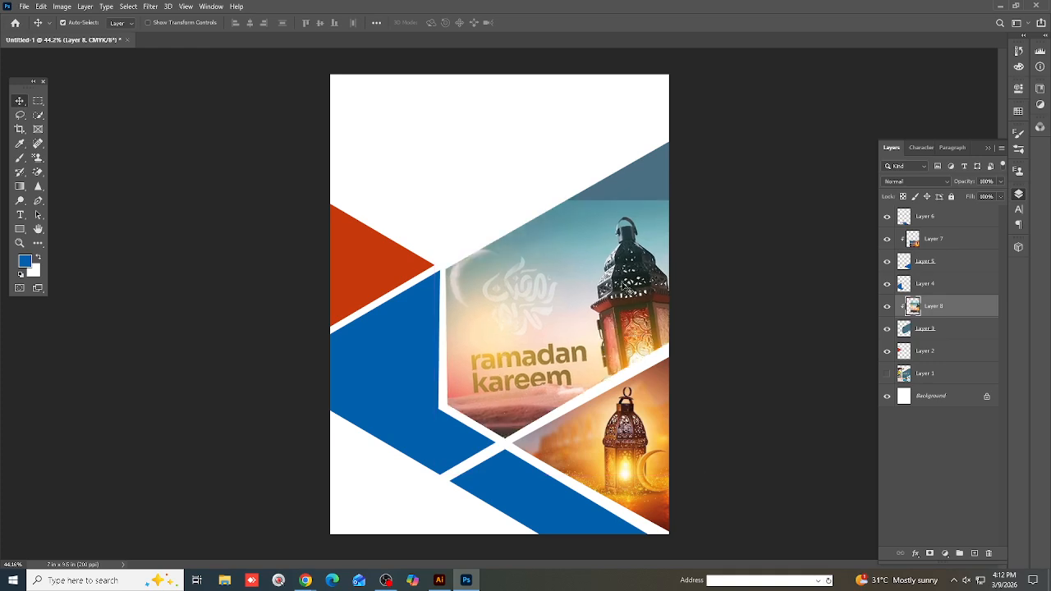
Sample the picture's teal sky colour (#5b9aa6) as the foreground colour and refill Layer 3's slate hexagon with it
scroll(626, 280, down, 6)
scroll(627, 282, up, 12)
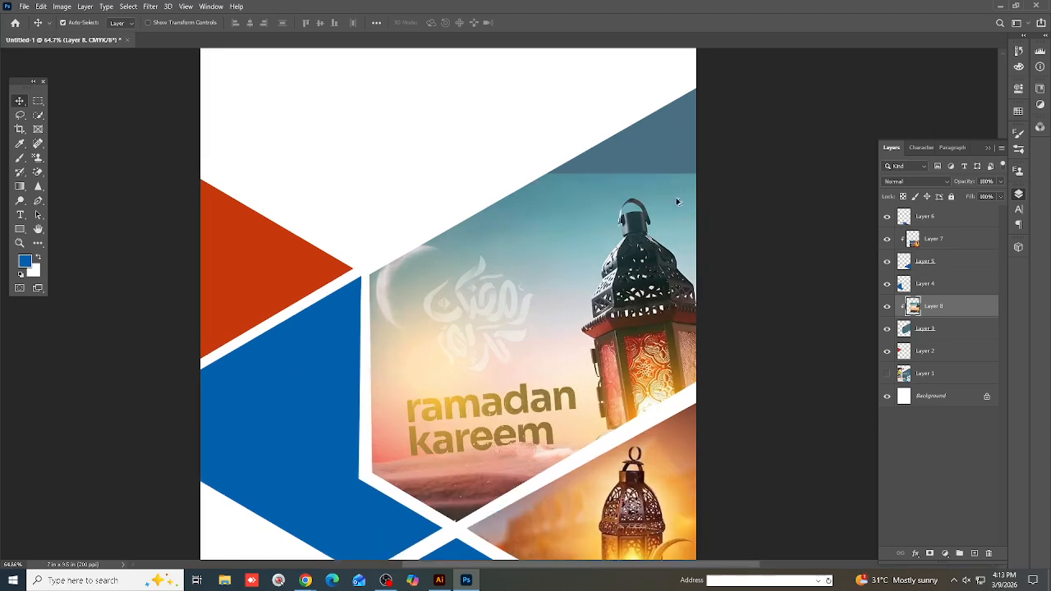
scroll(688, 201, up, 6)
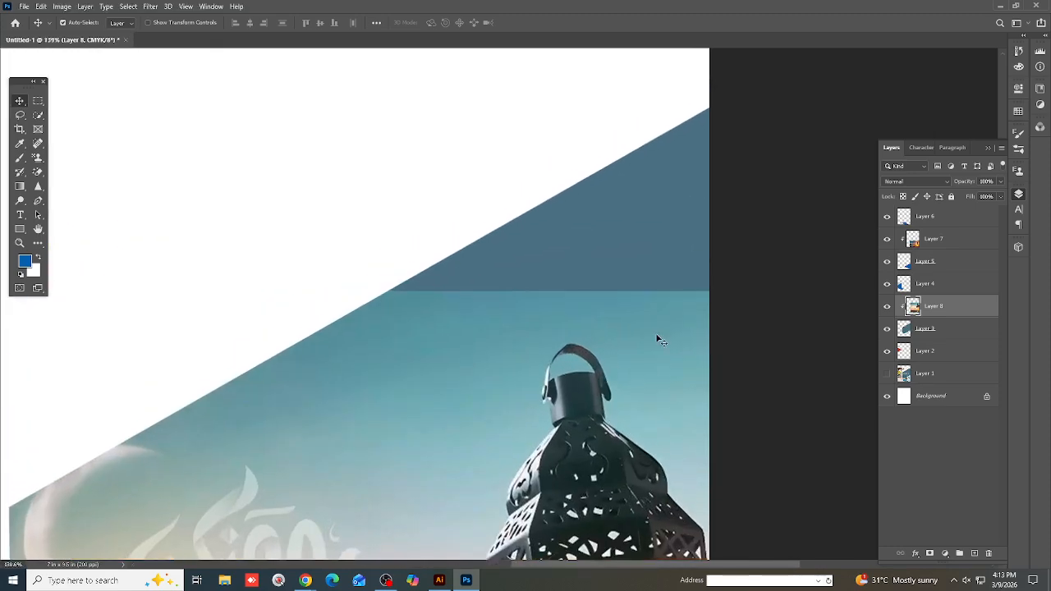
click(667, 240)
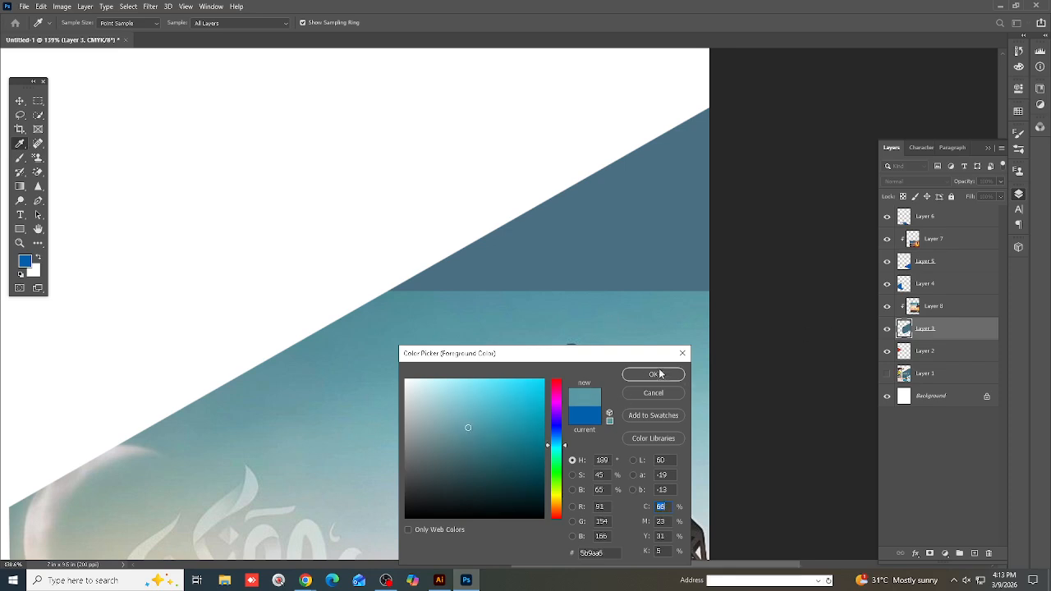
click(657, 374)
scroll(669, 378, down, 3)
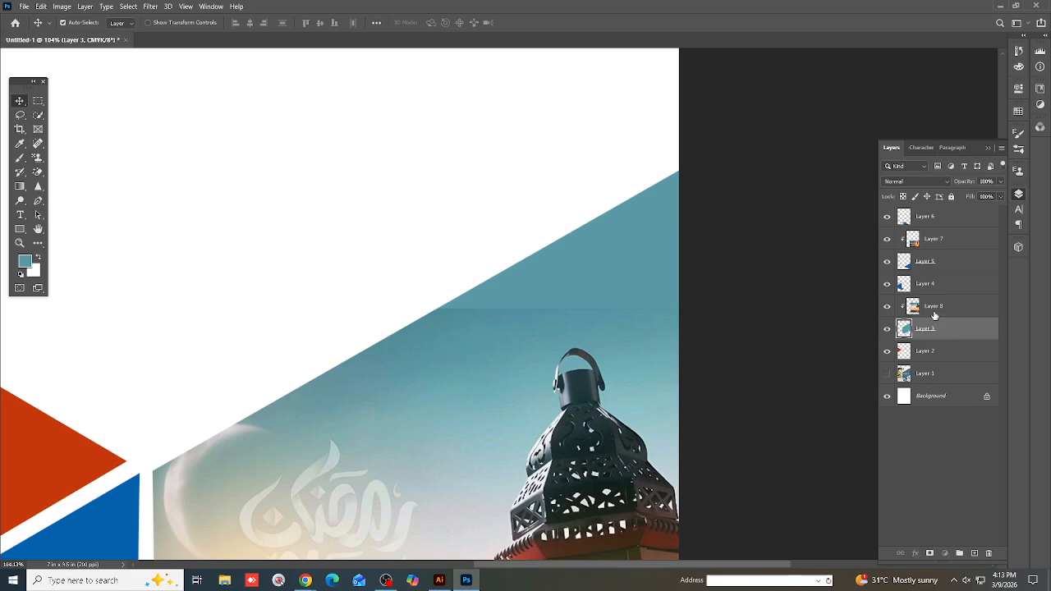
Add a layer mask to Layer 8 and blend the picture's hard upper edge into the teal hexagon with a size 175 black brush
key(alt+bracketright)
click(930, 553)
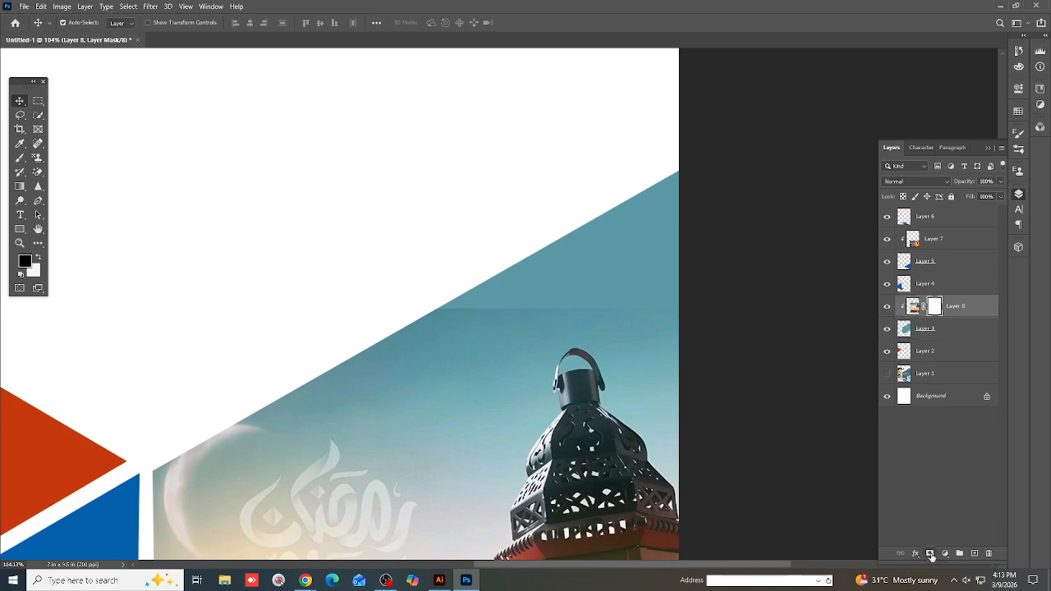
click(20, 158)
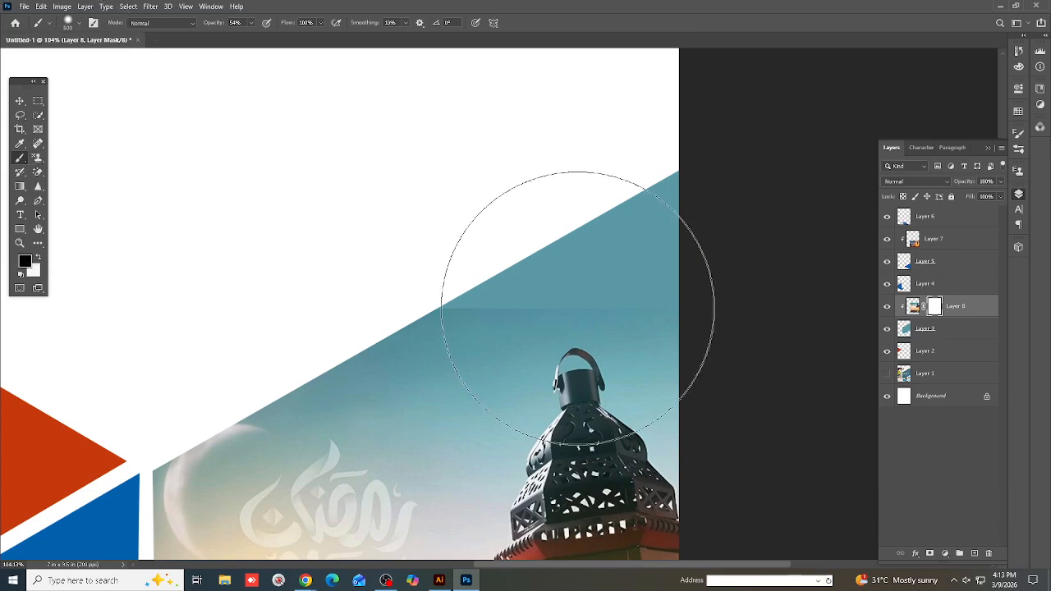
key(bracketleft)
key(bracketleft)
key(bracketleft)
key(bracketleft)
key(bracketleft)
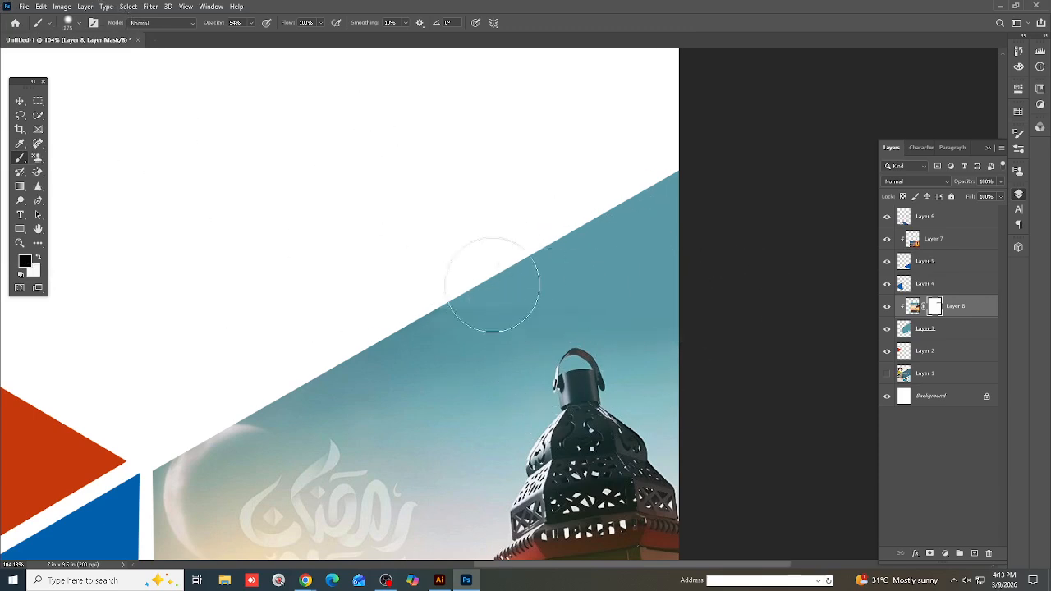
scroll(374, 279, down, 5)
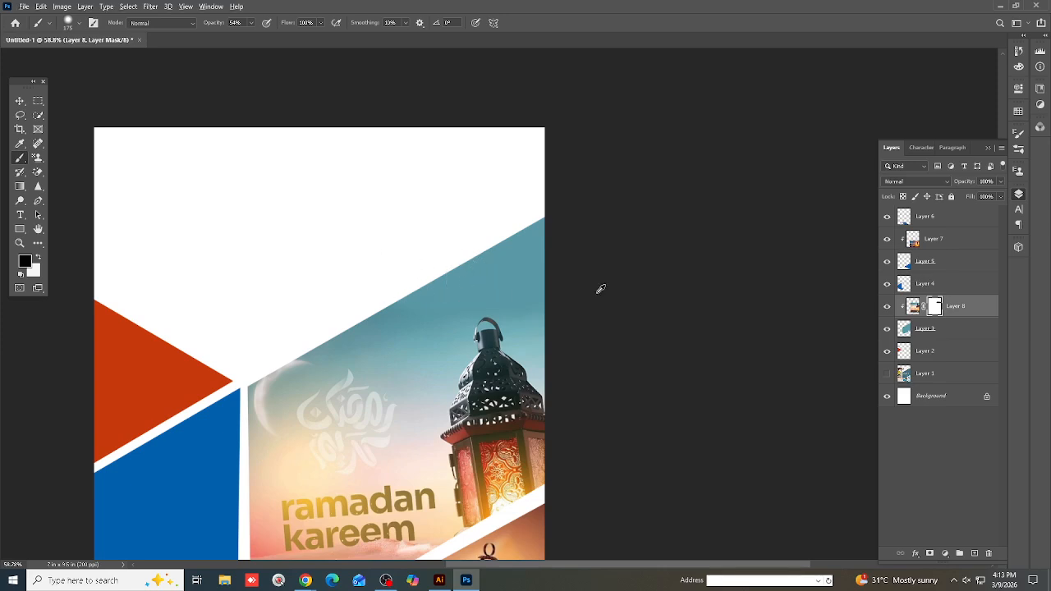
scroll(600, 289, down, 3)
scroll(600, 289, up, 1)
scroll(600, 289, down, 2)
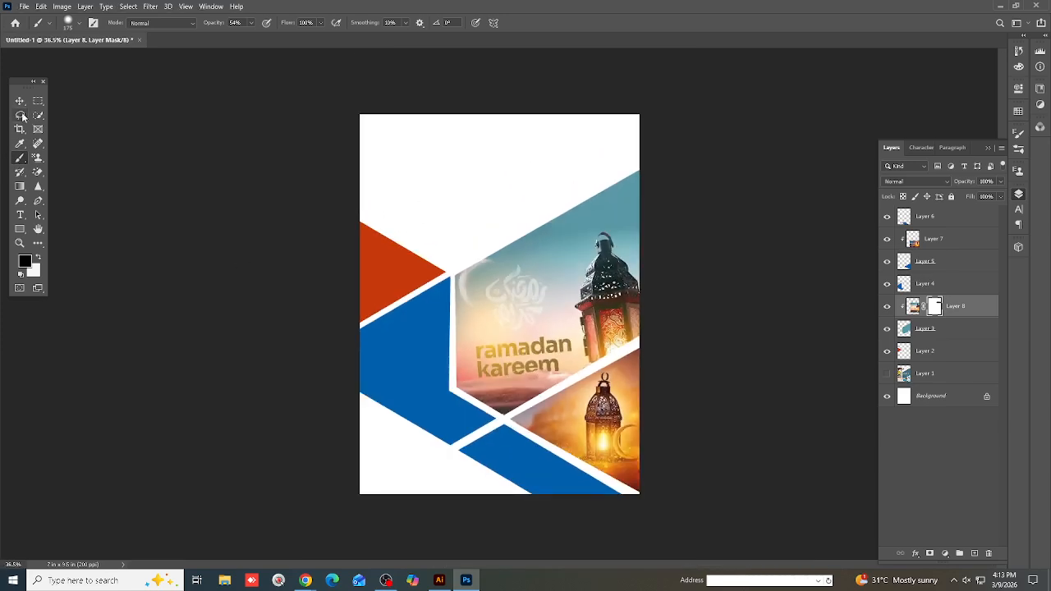
Shift the midtones of Layer 8's Ramadan Kareem picture toward yellow with Color Balance
click(19, 100)
scroll(588, 343, up, 1)
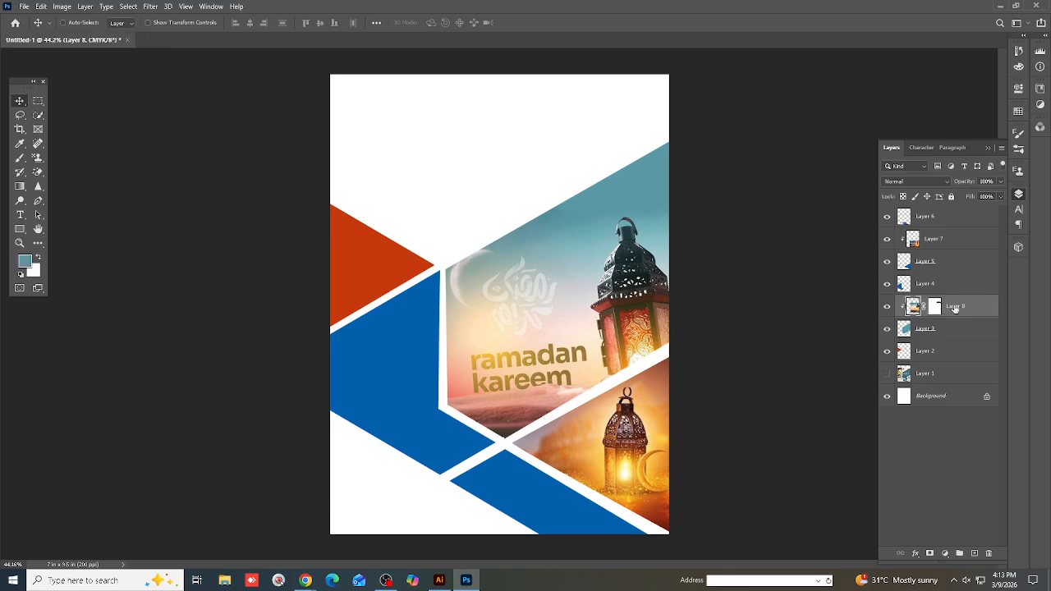
key(ctrl+b)
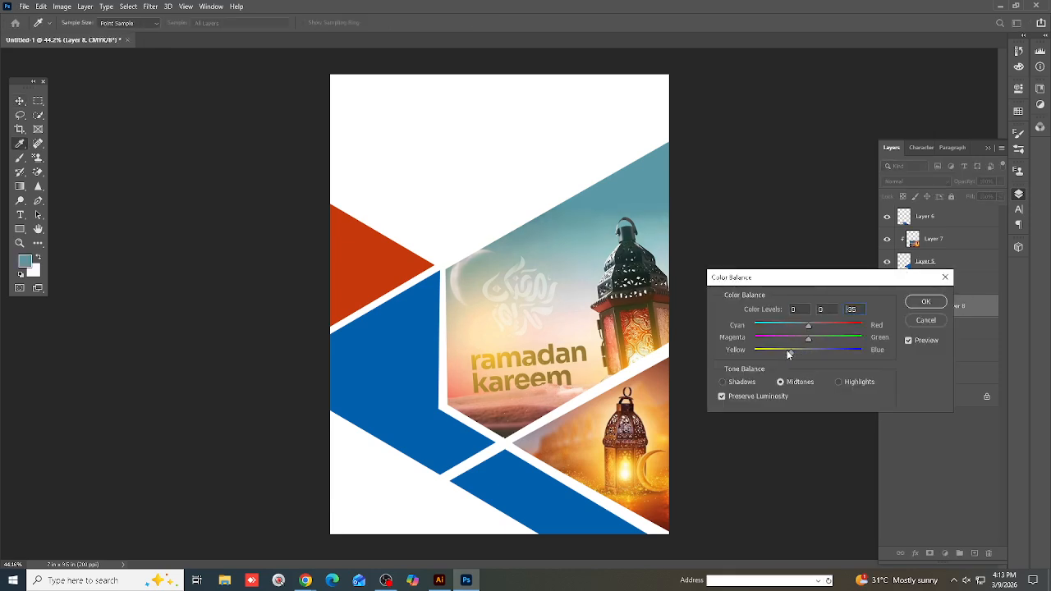
click(910, 305)
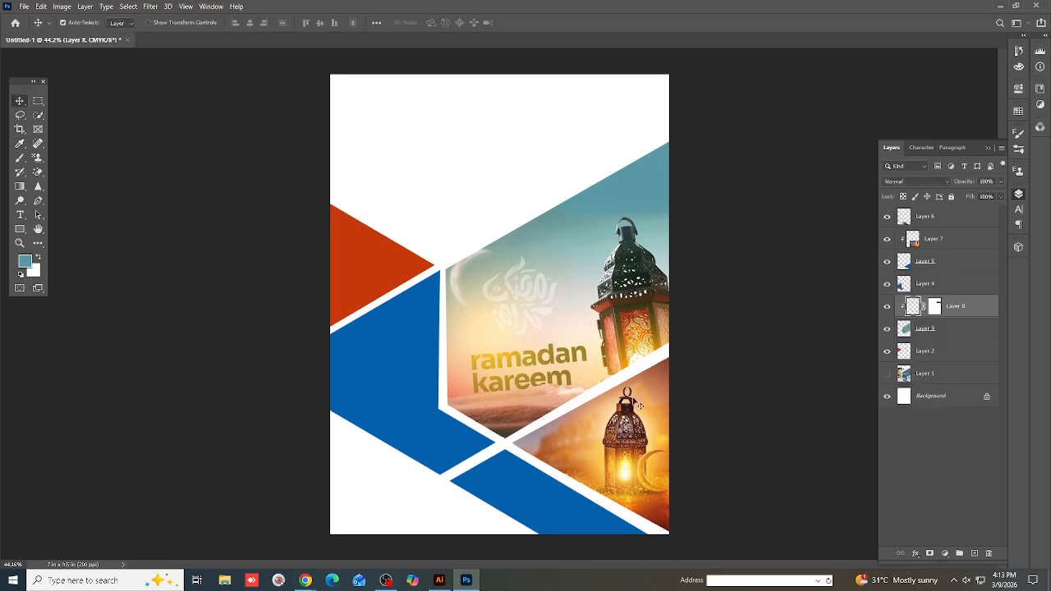
Try the Soft Light blend mode on Layer 7's small lantern picture
scroll(636, 444, down, 2)
click(595, 419)
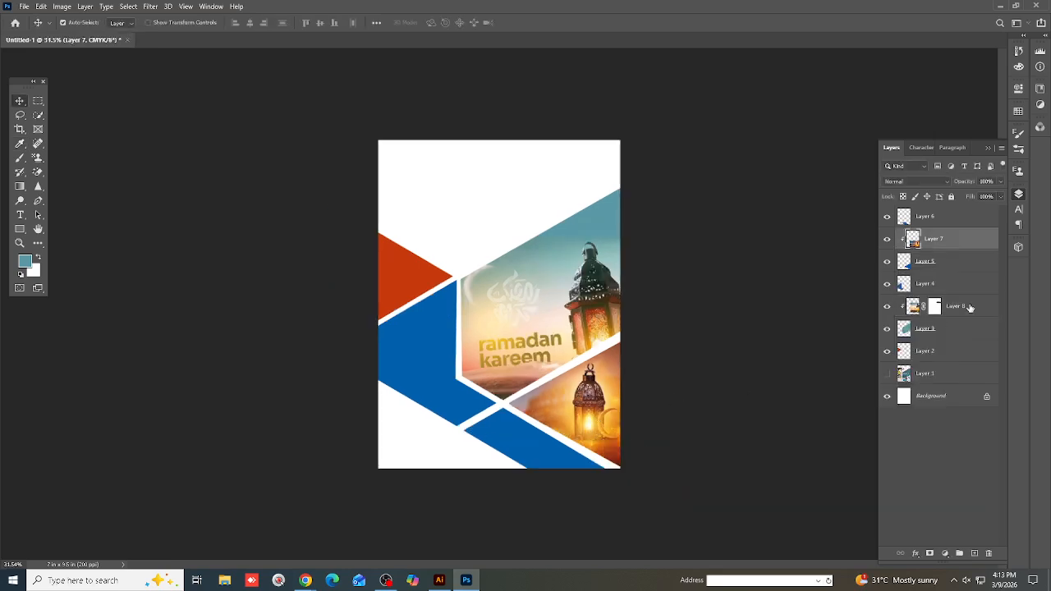
click(910, 180)
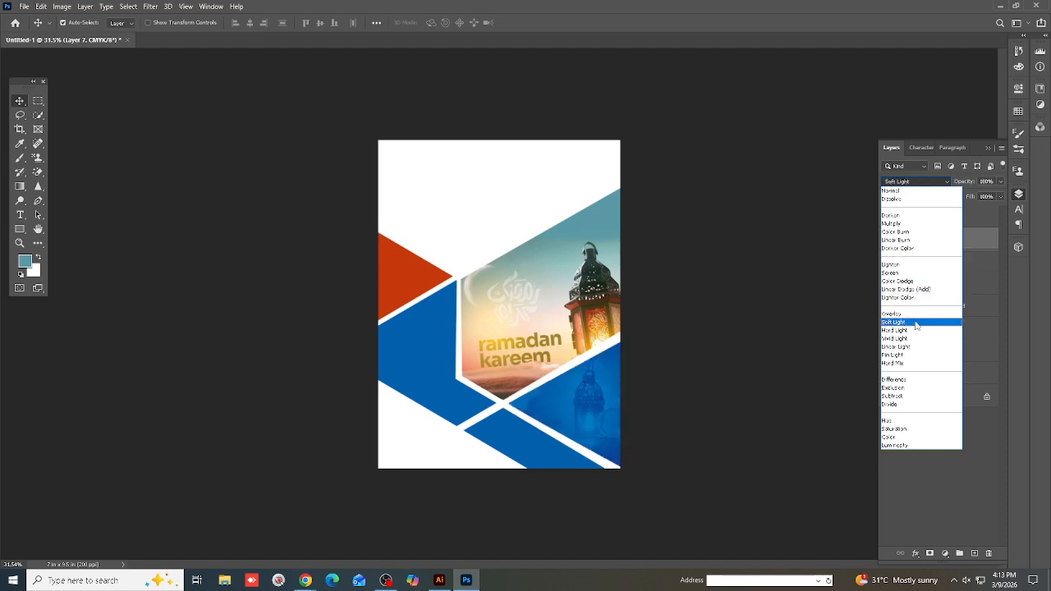
click(917, 323)
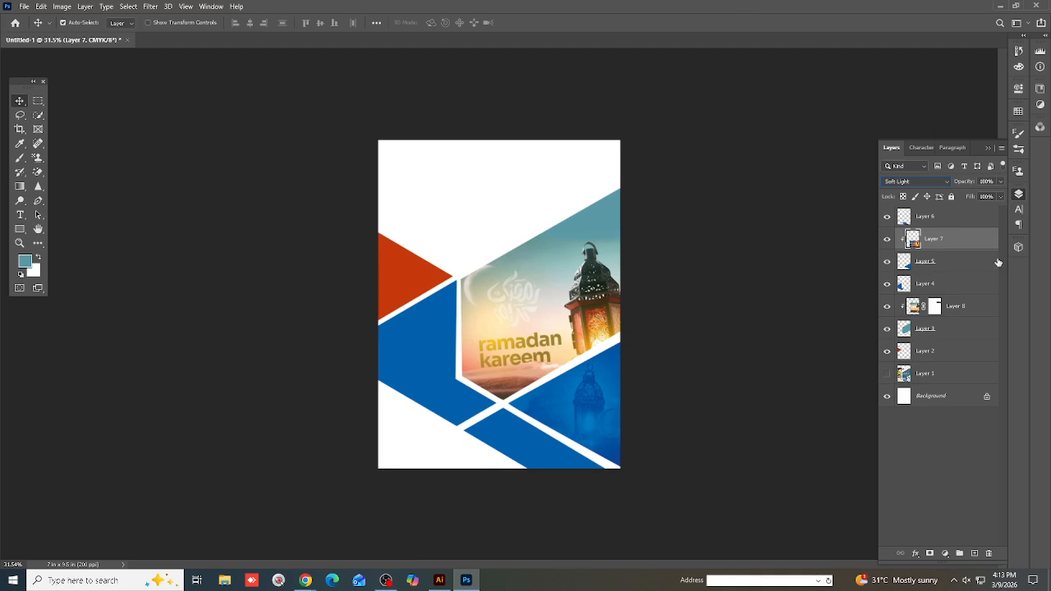
Delete Layer 7's lantern picture, leaving Layer 5's plain blue triangle
click(990, 553)
click(474, 216)
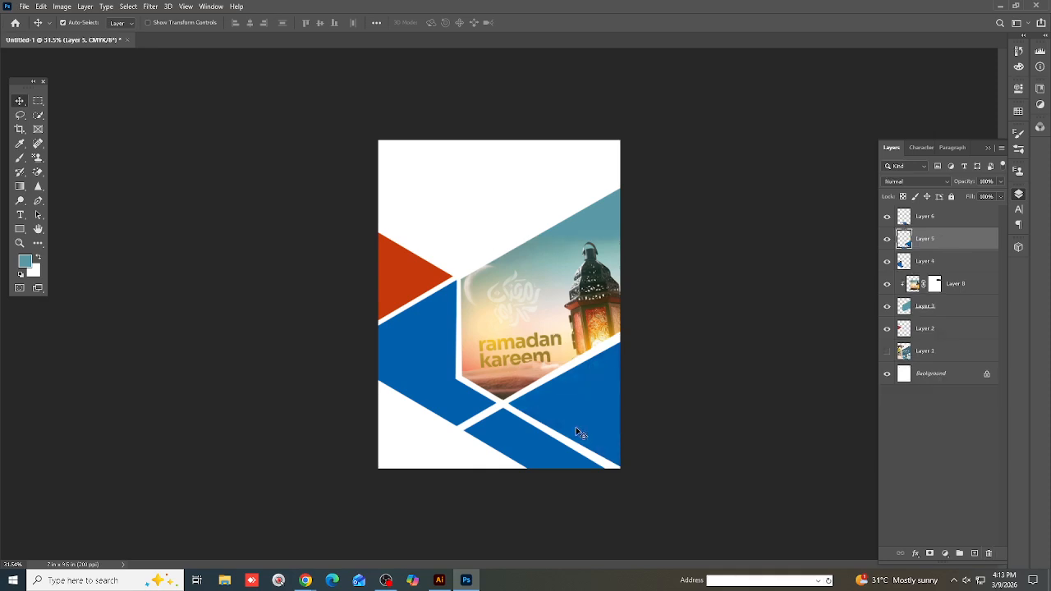
scroll(580, 431, up, 1)
scroll(567, 439, down, 2)
scroll(450, 394, up, 1)
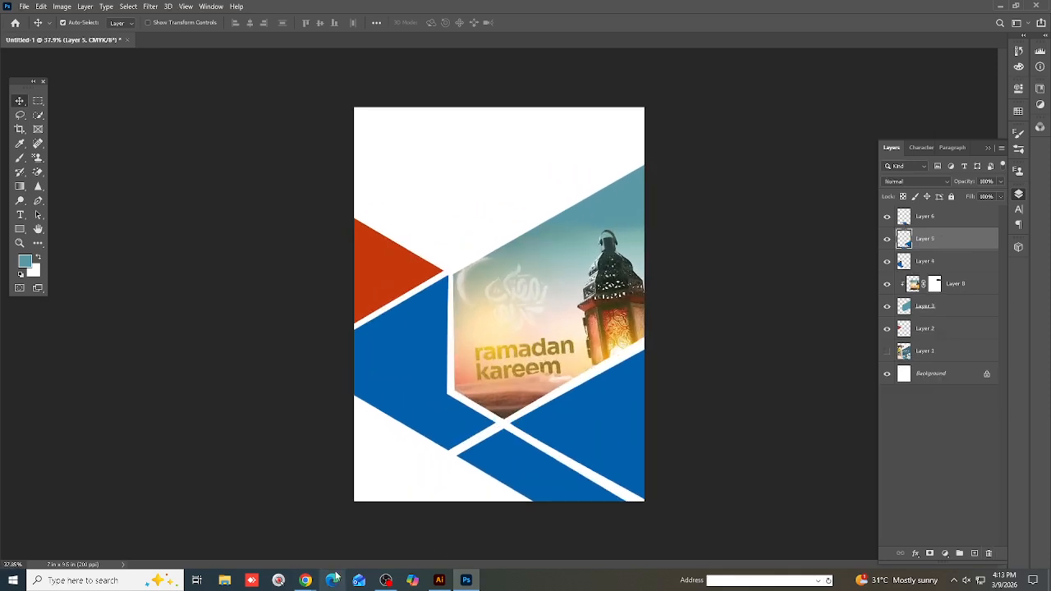
Switch to Chrome and look through the related Ramadan pins on Pinterest for another suitable picture
mouse_move(307, 582)
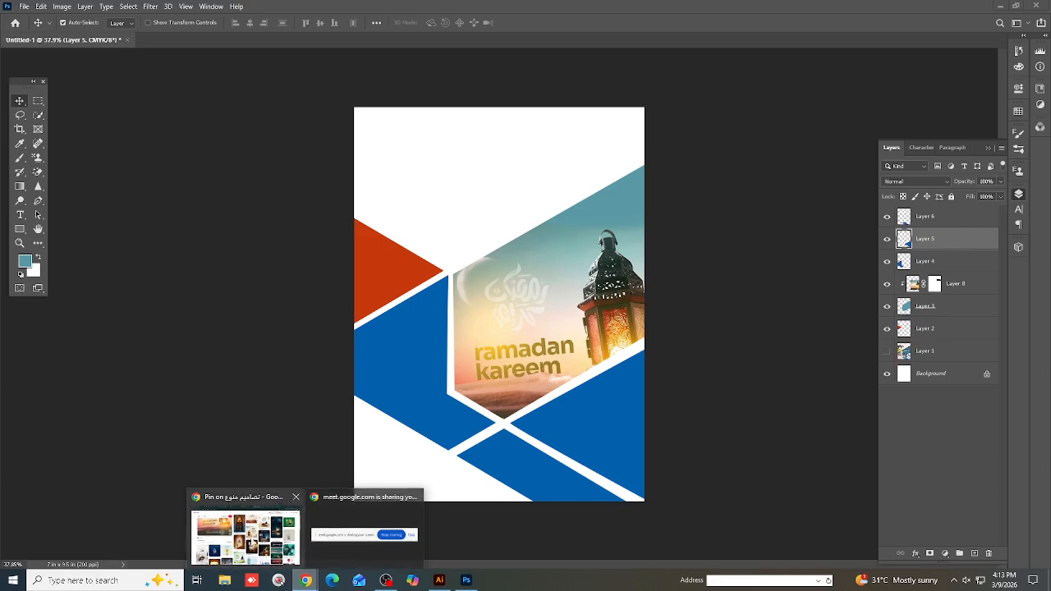
click(246, 538)
scroll(103, 493, down, 2)
scroll(103, 555, up, 2)
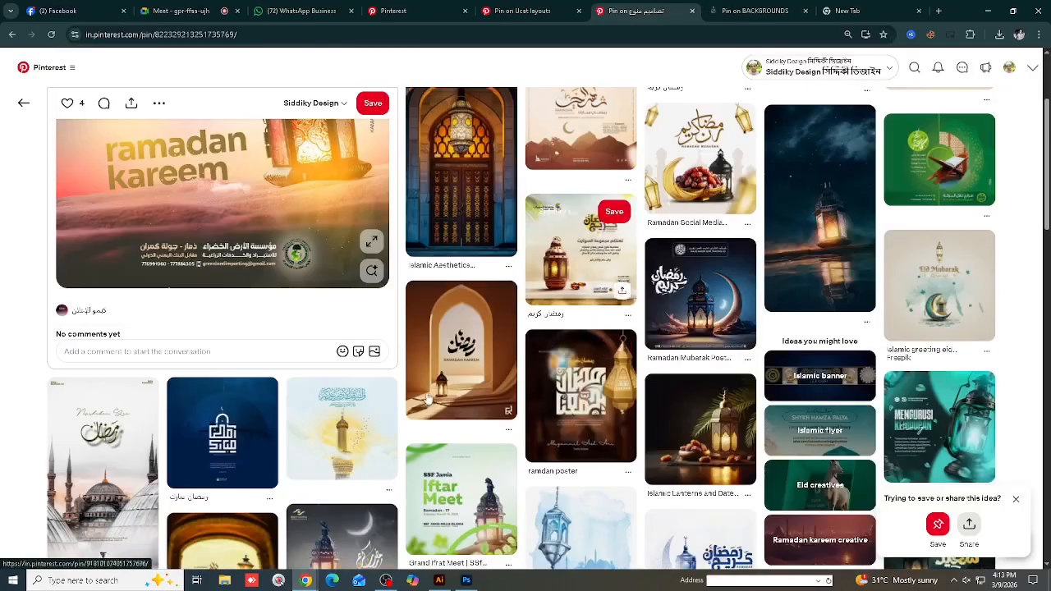
scroll(433, 380, up, 2)
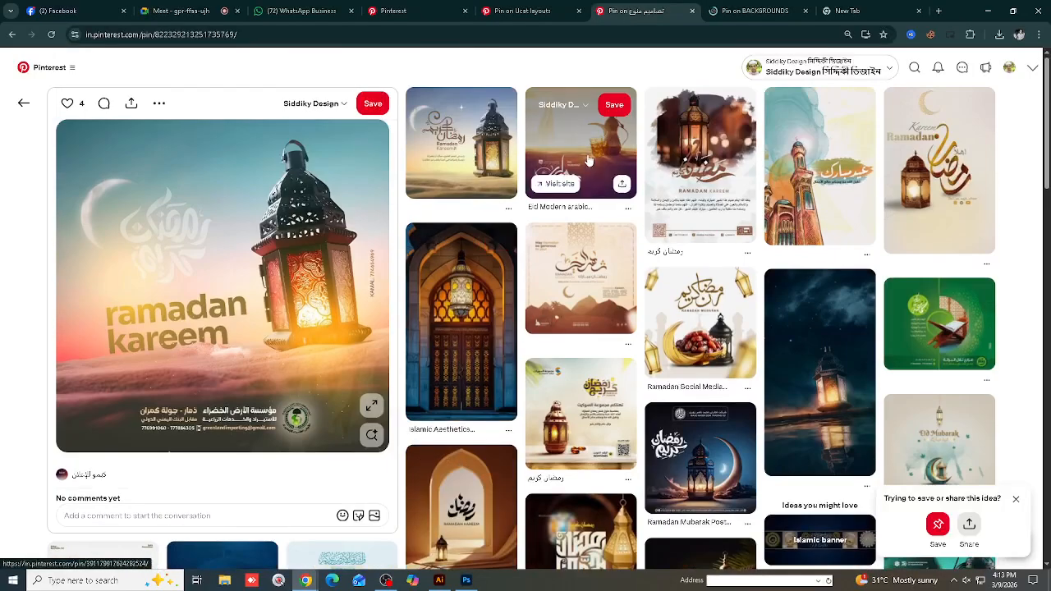
scroll(588, 160, down, 15)
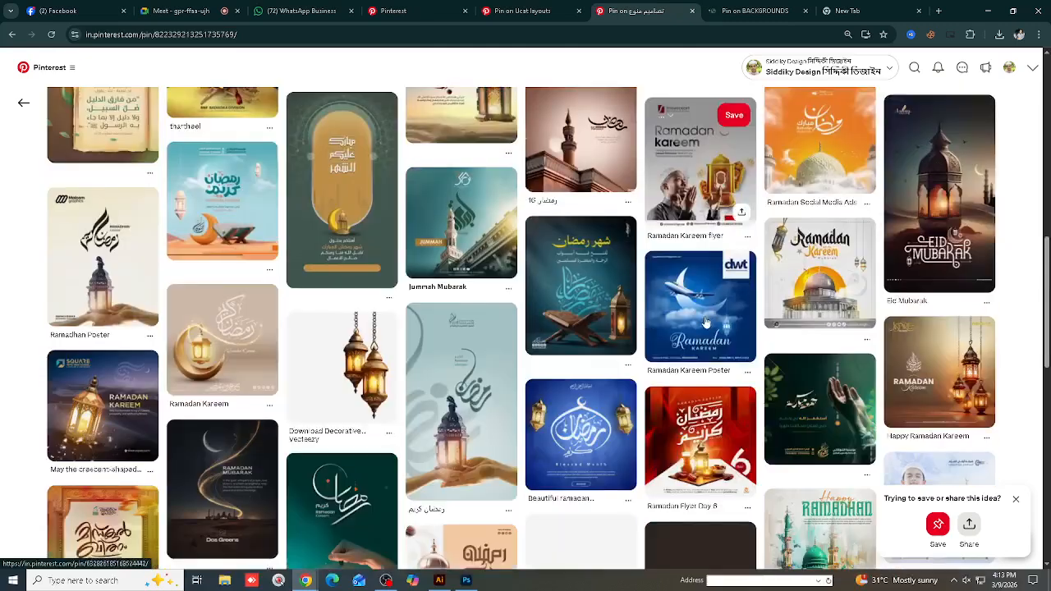
scroll(705, 322, down, 5)
scroll(705, 321, down, 5)
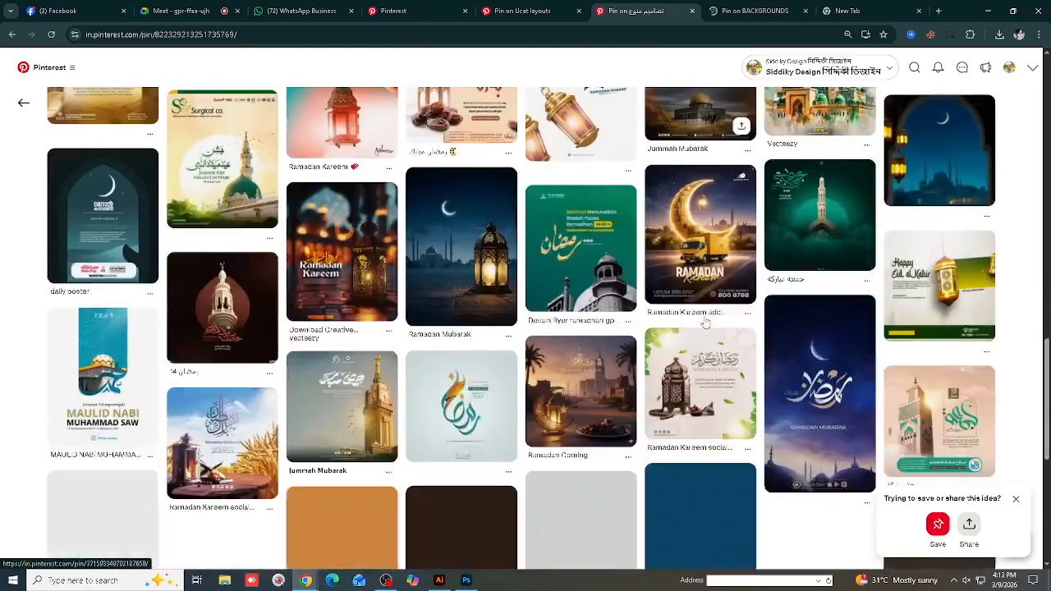
scroll(705, 322, down, 2)
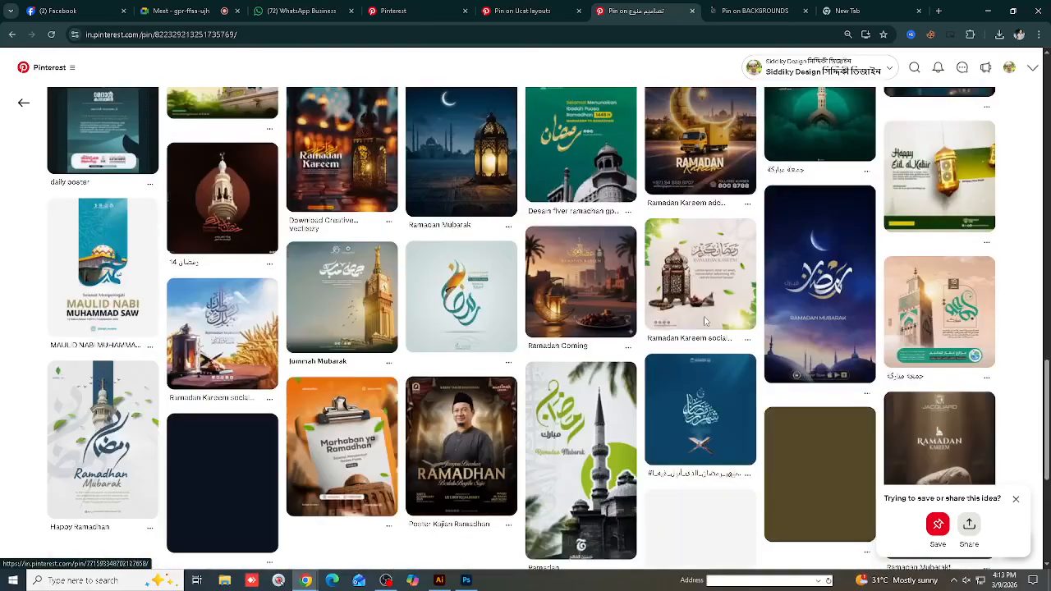
Search Google Images for "islamic pattern" in the empty tab and look over the results
click(850, 6)
click(372, 219)
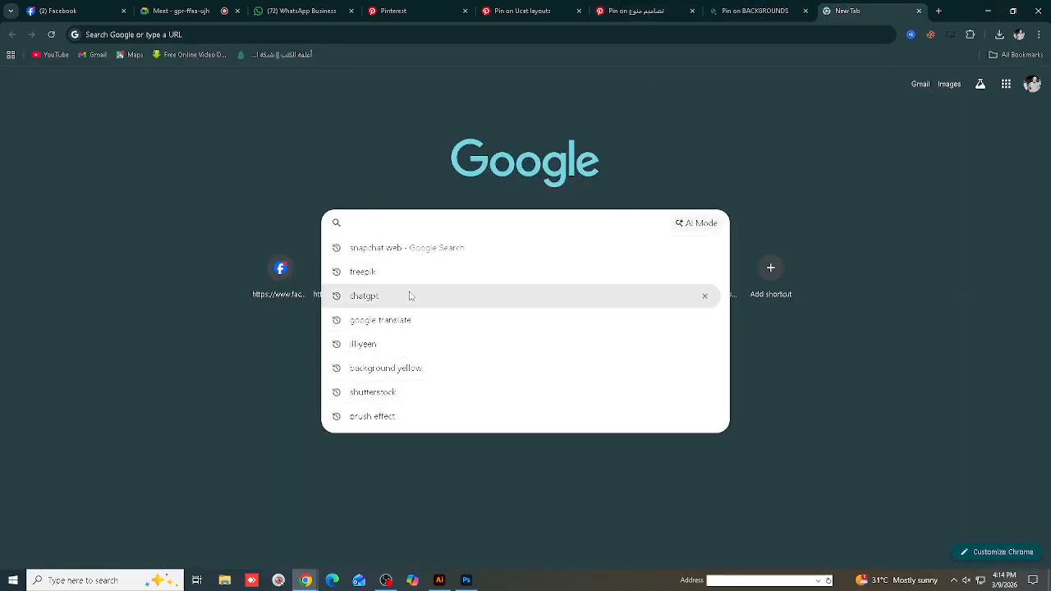
text(is)
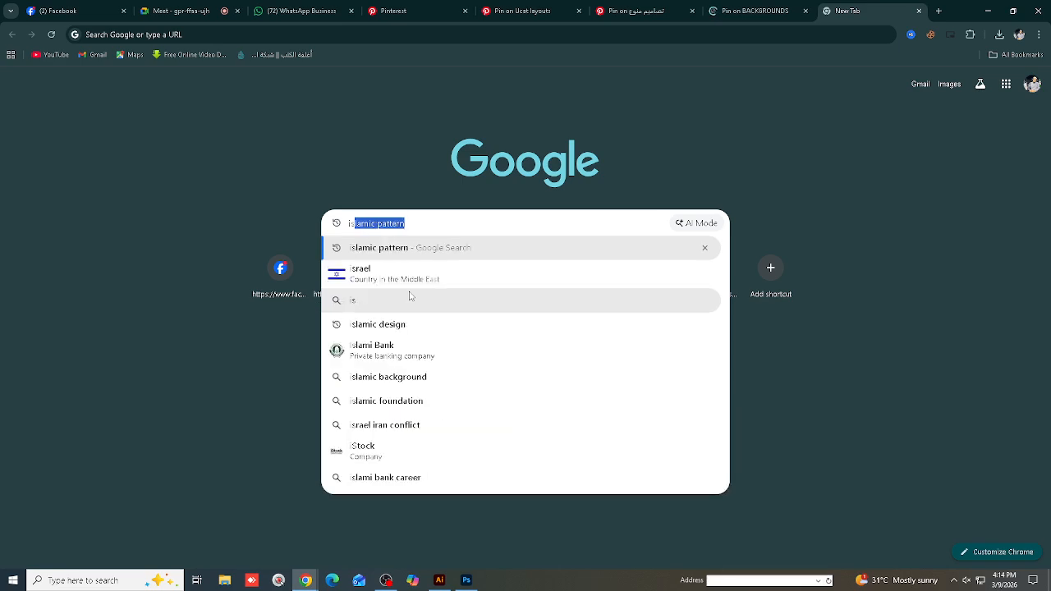
key(Return)
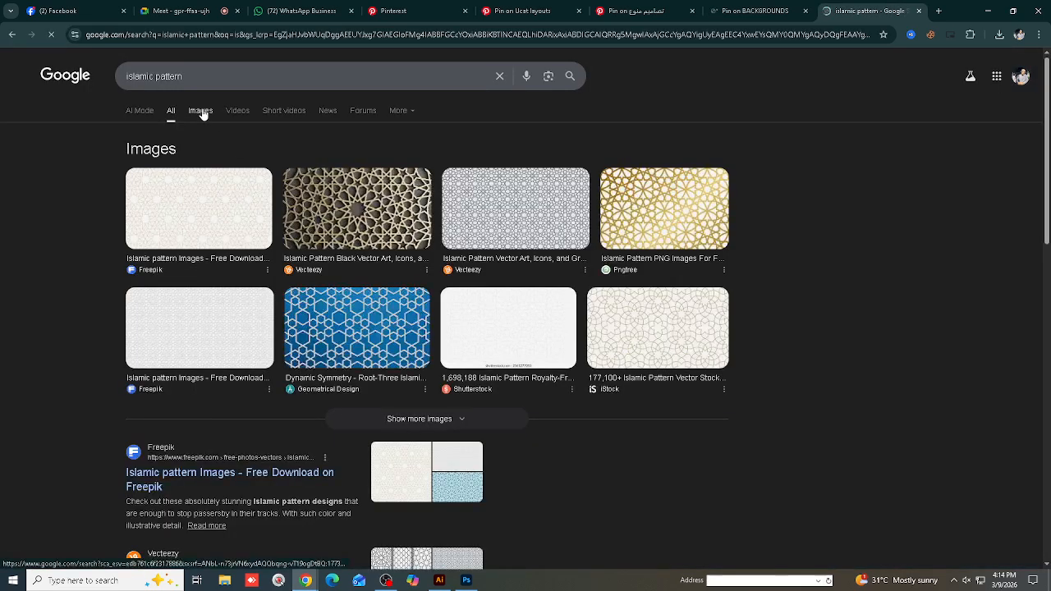
click(201, 112)
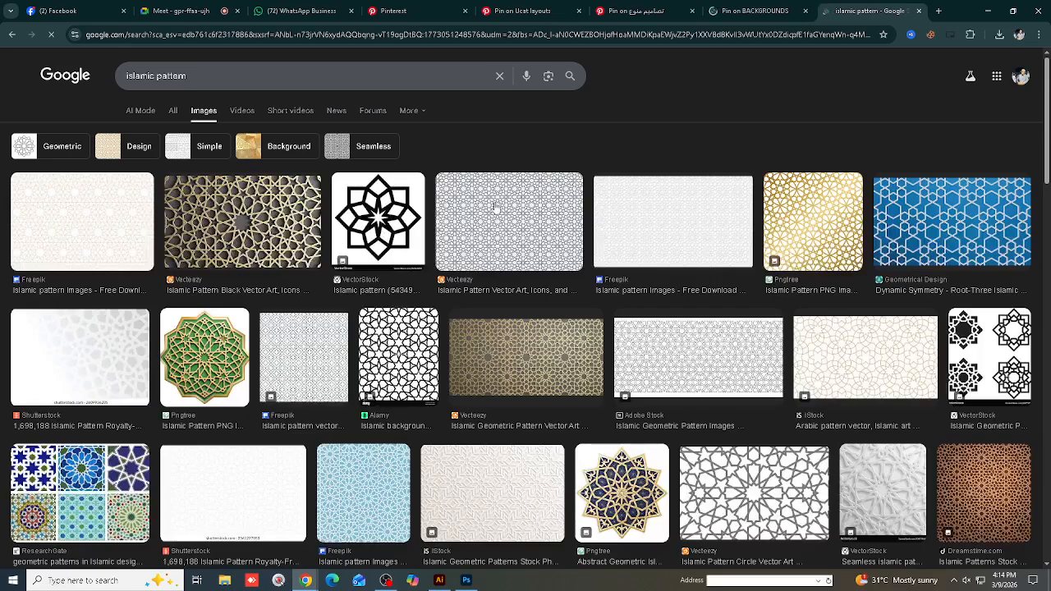
scroll(495, 207, down, 4)
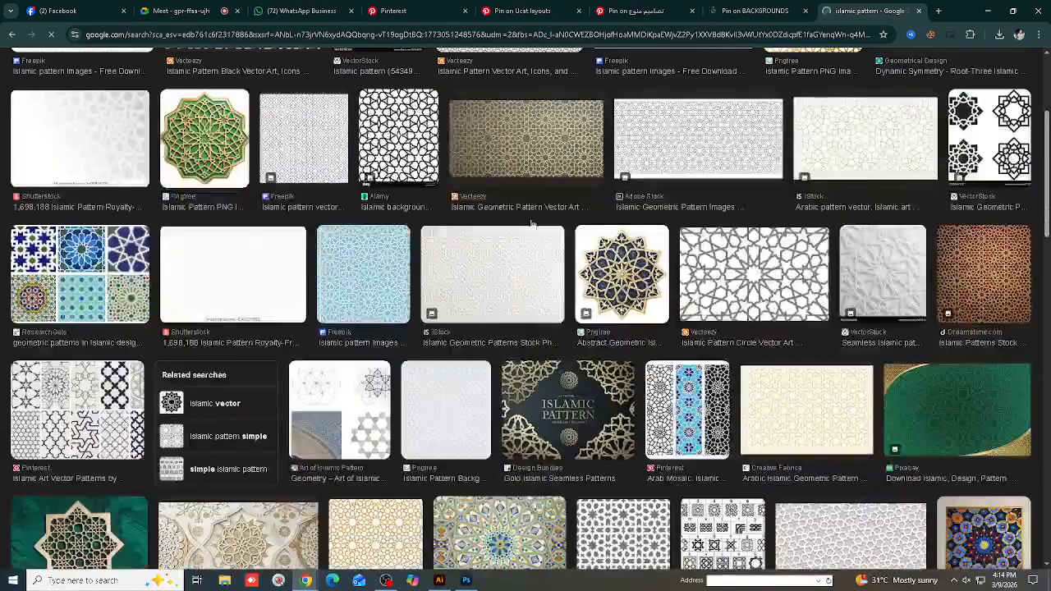
scroll(602, 243, up, 4)
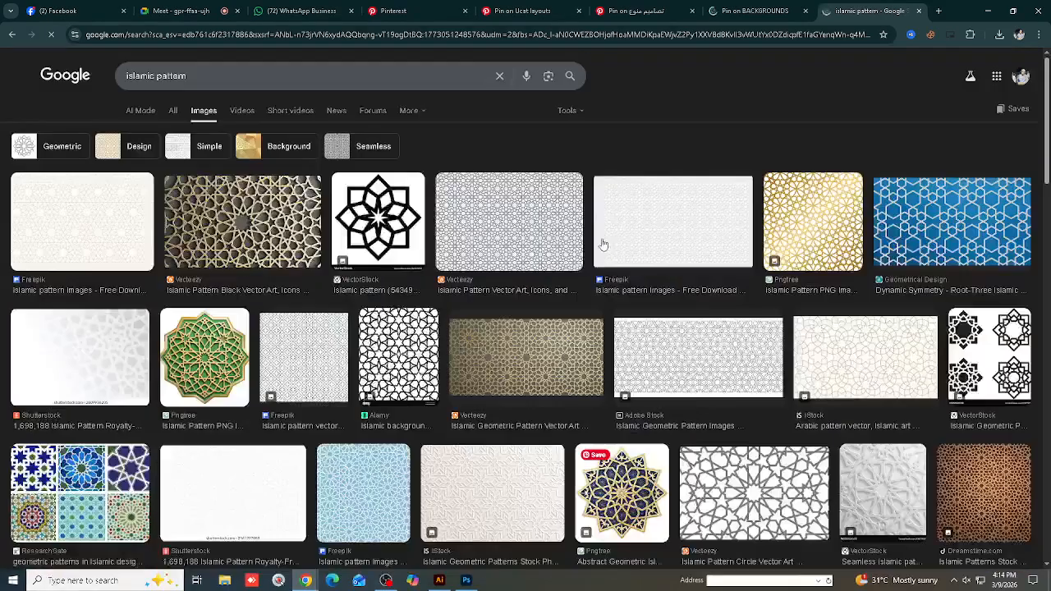
Open the grey geometric Vecteezy pattern from the results and copy its image
click(509, 221)
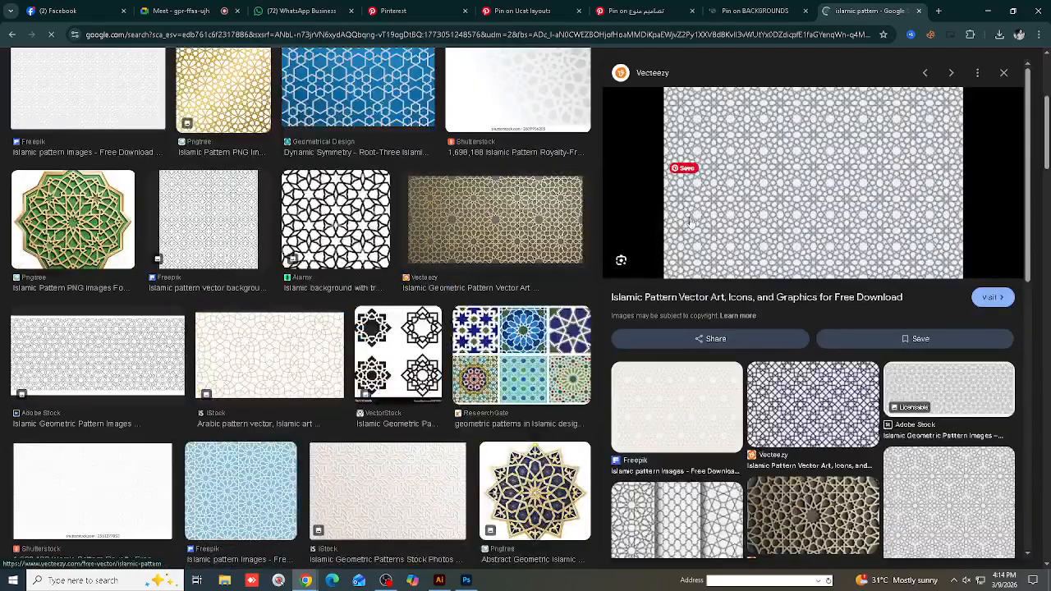
scroll(829, 263, up, 3)
scroll(871, 250, down, 3)
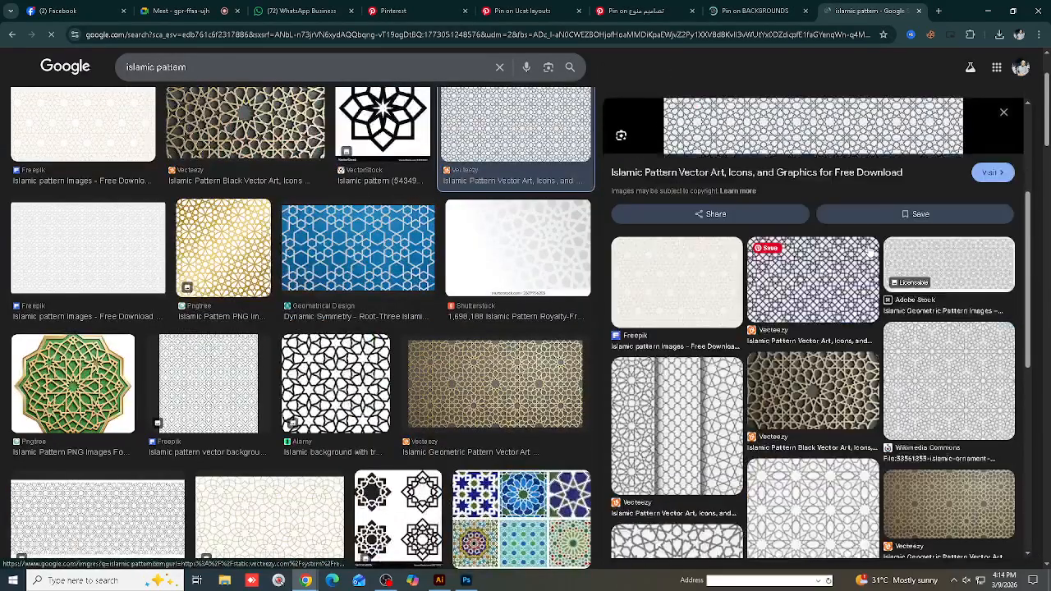
scroll(870, 251, up, 3)
right_click(795, 213)
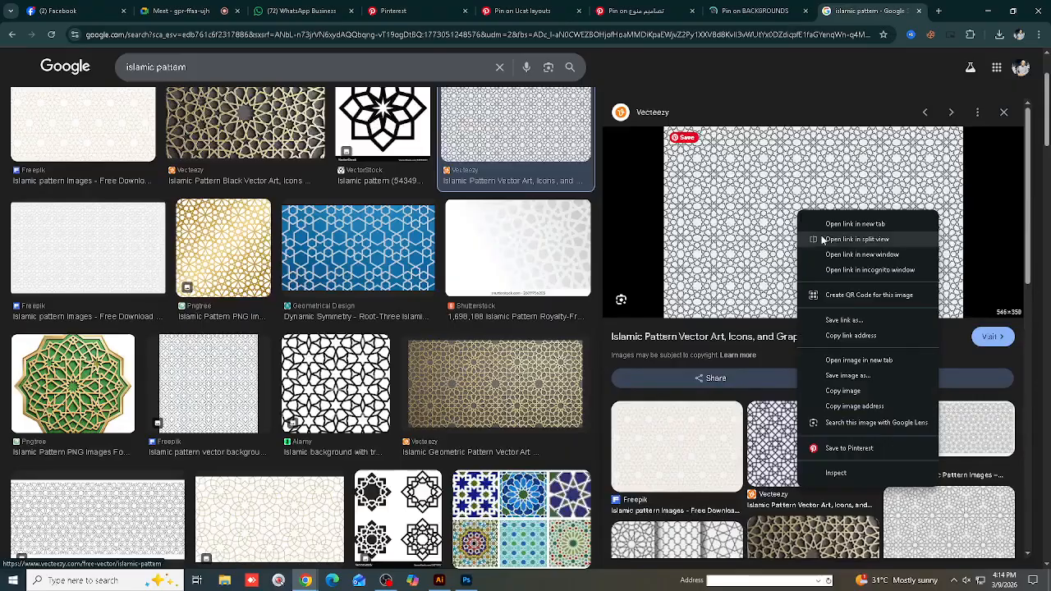
click(846, 391)
Switch to Photoshop, paste the pattern directly above Layer 2 and move it over the upper part of the orange triangle
click(466, 580)
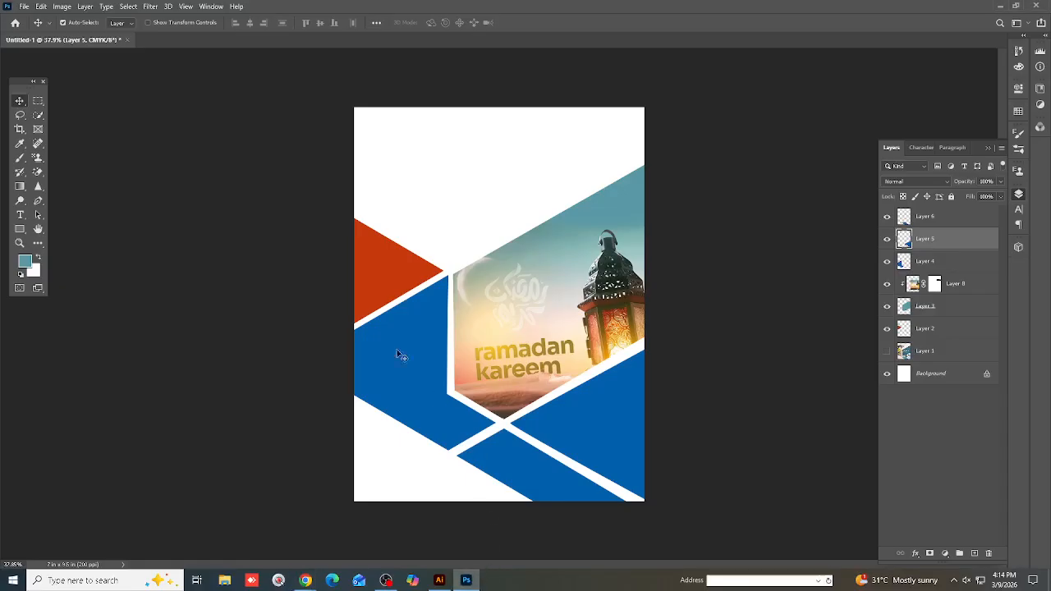
click(382, 277)
scroll(373, 267, up, 5)
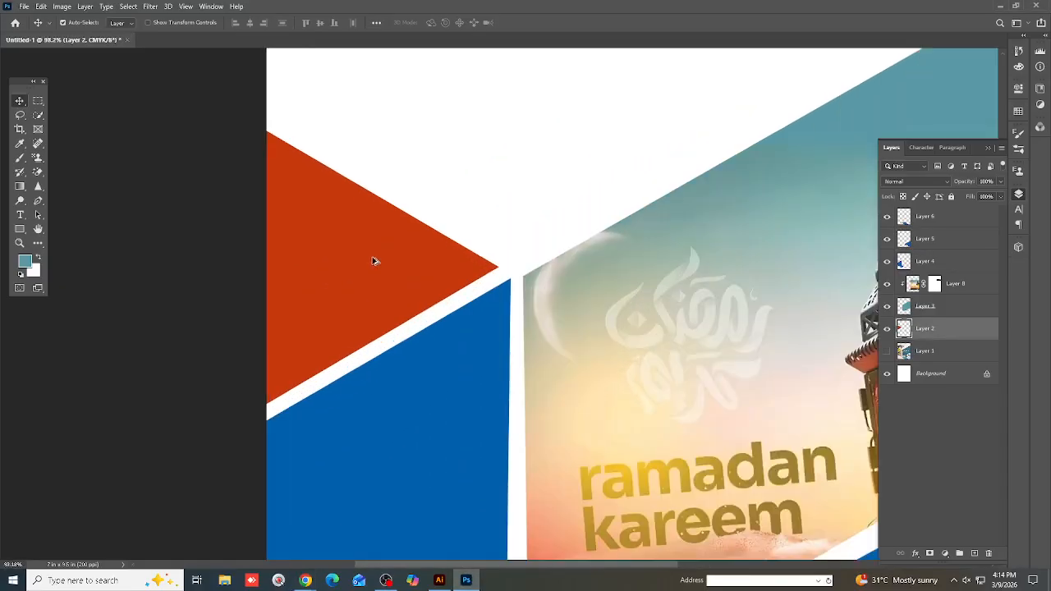
key(ctrl+v)
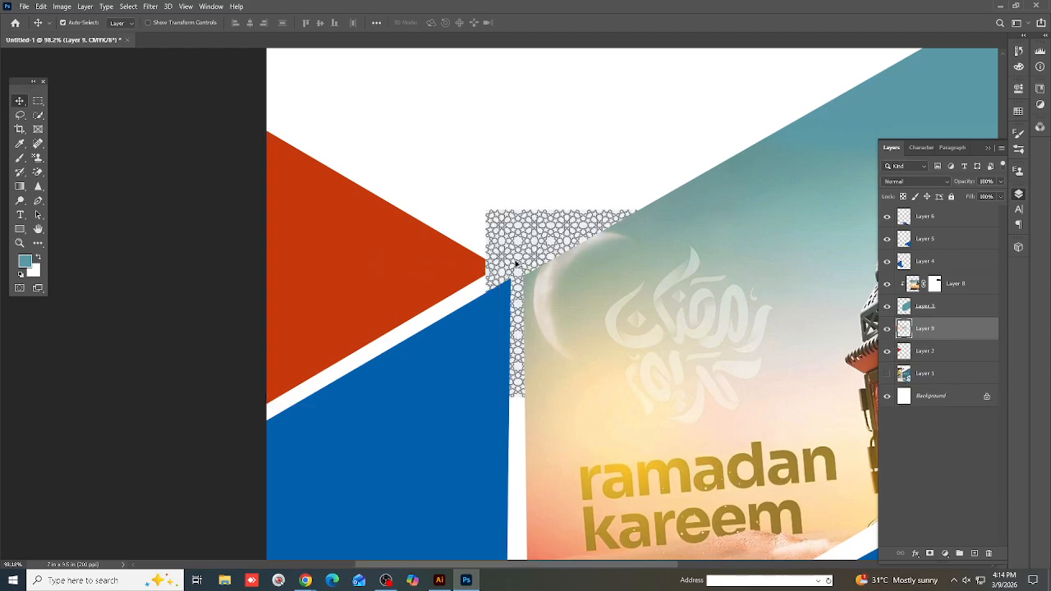
scroll(516, 263, down, 2)
drag(433, 235, 313, 152)
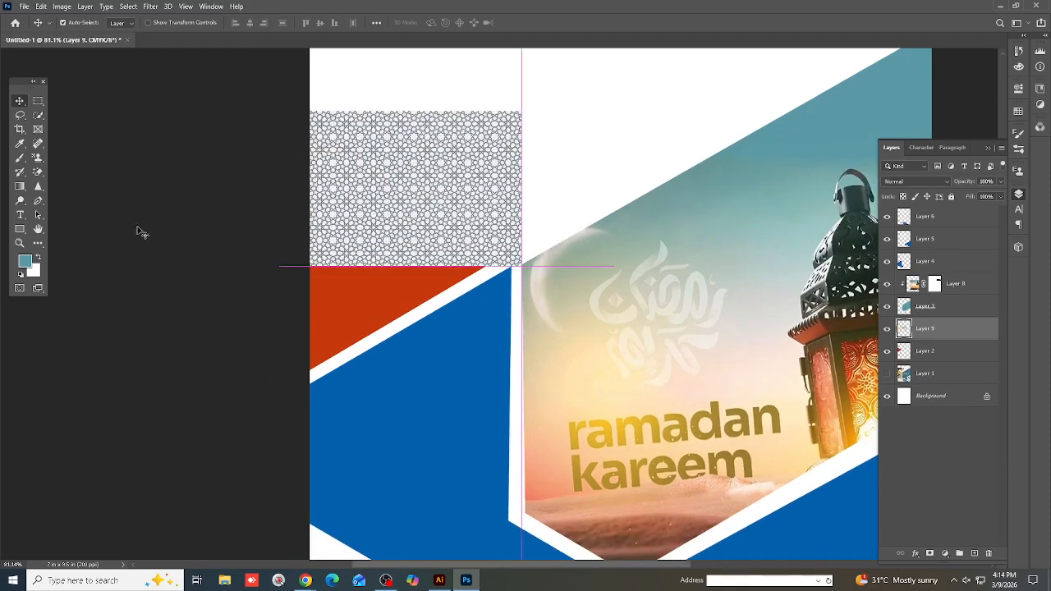
Sample the triangle's orange as foreground colour and recolour the grey pattern with an orange-to-white Gradient Map
click(350, 289)
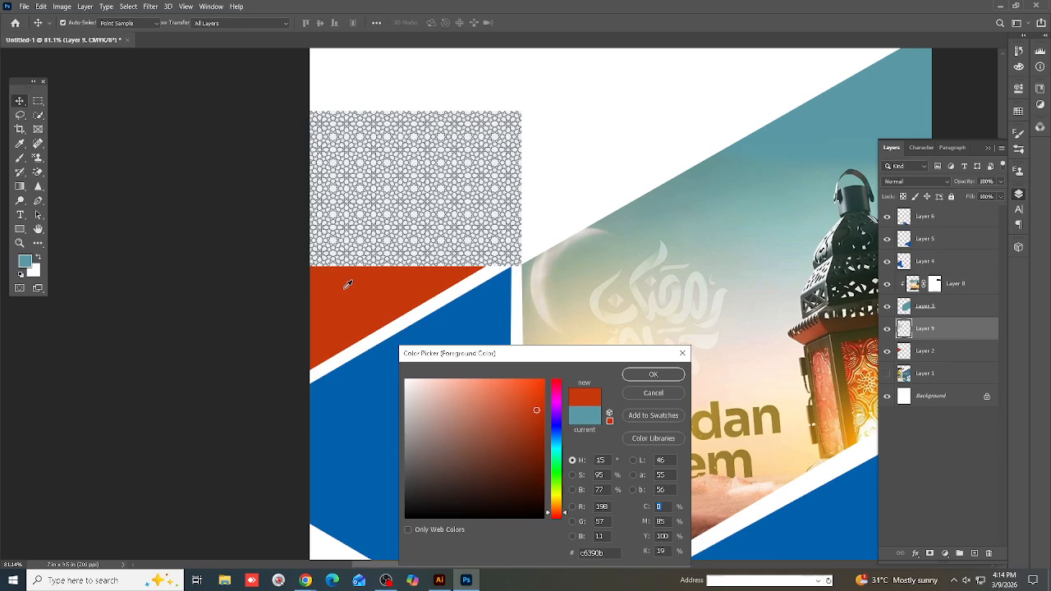
click(653, 375)
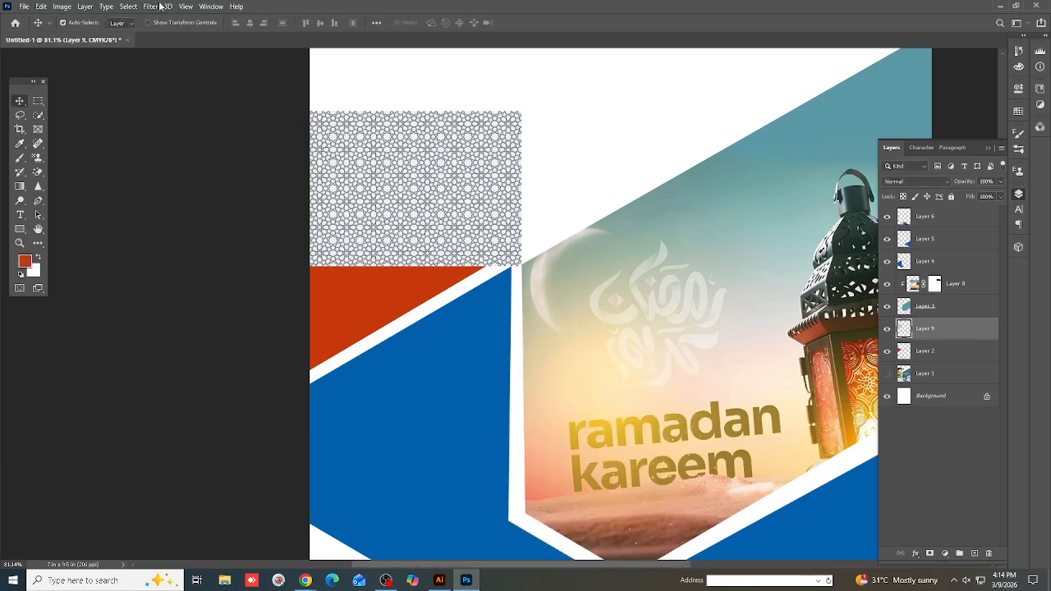
click(57, 8)
mouse_move(82, 37)
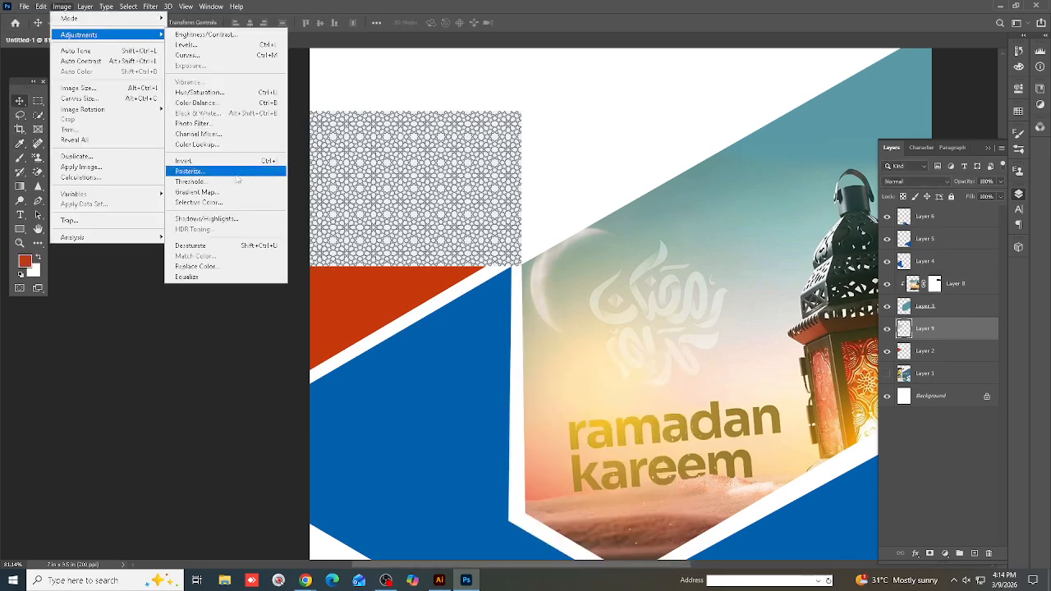
click(205, 192)
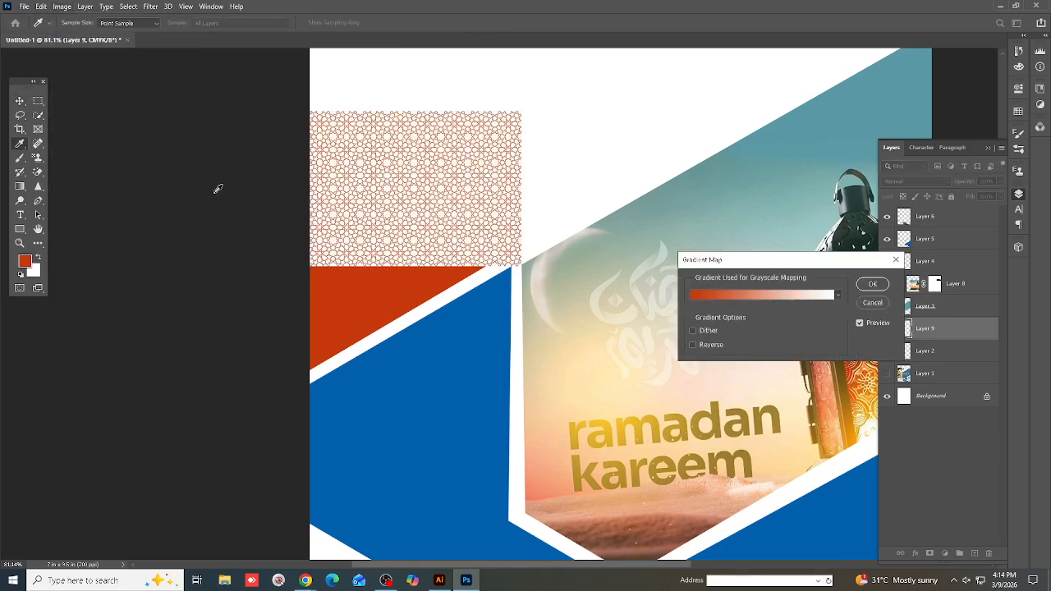
key(Return)
Move the pattern lower over the orange triangle and clip it to Layer 2
drag(386, 178, 358, 204)
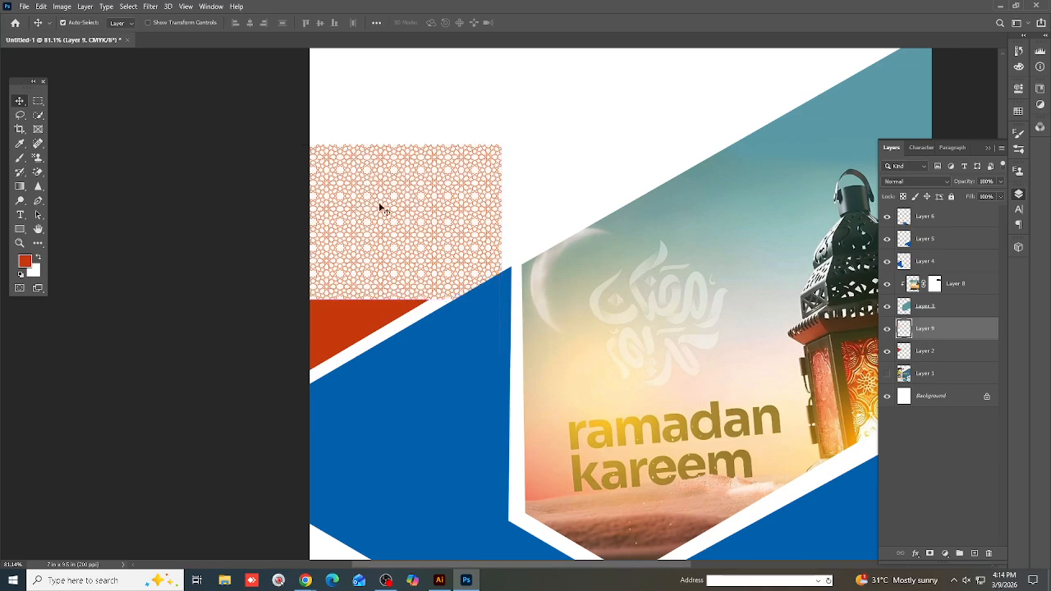
right_click(960, 336)
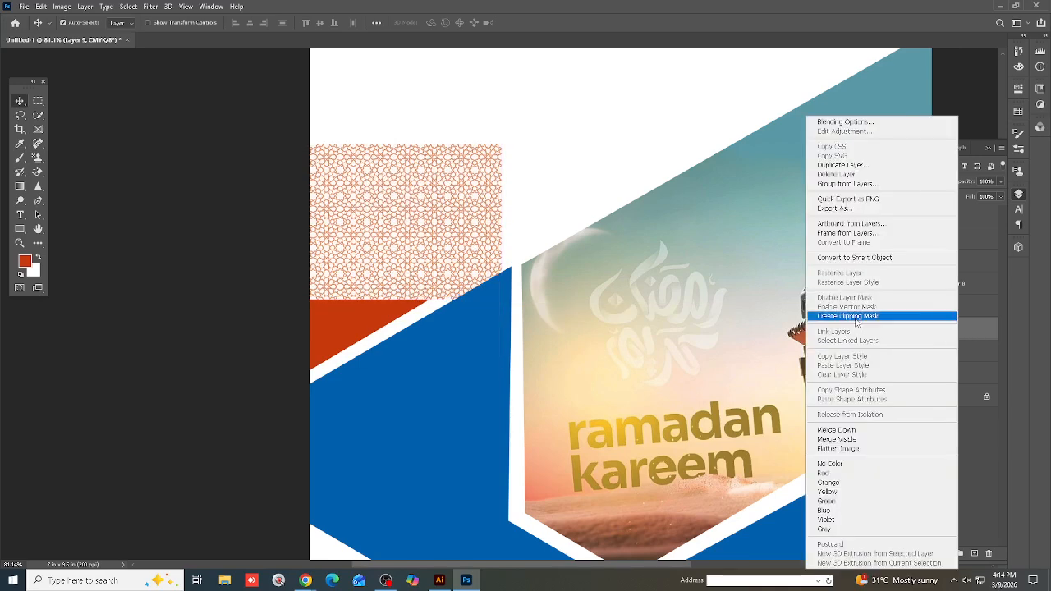
click(859, 317)
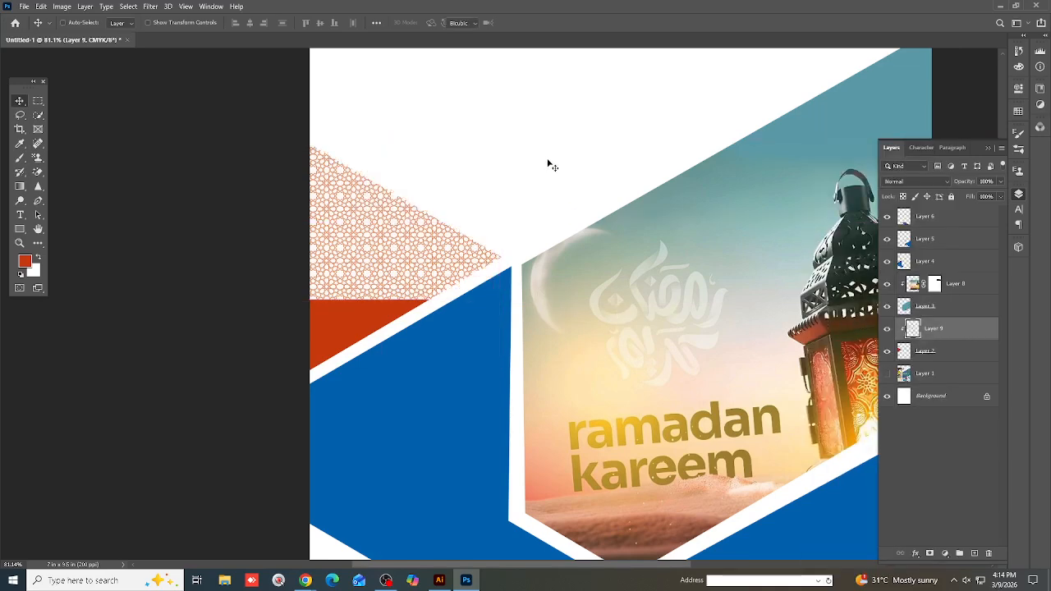
Rotate the clipped pattern by about 90 degrees and scale it to about 134% so it covers the whole triangle
key(ctrl+t)
drag(451, 439, 502, 486)
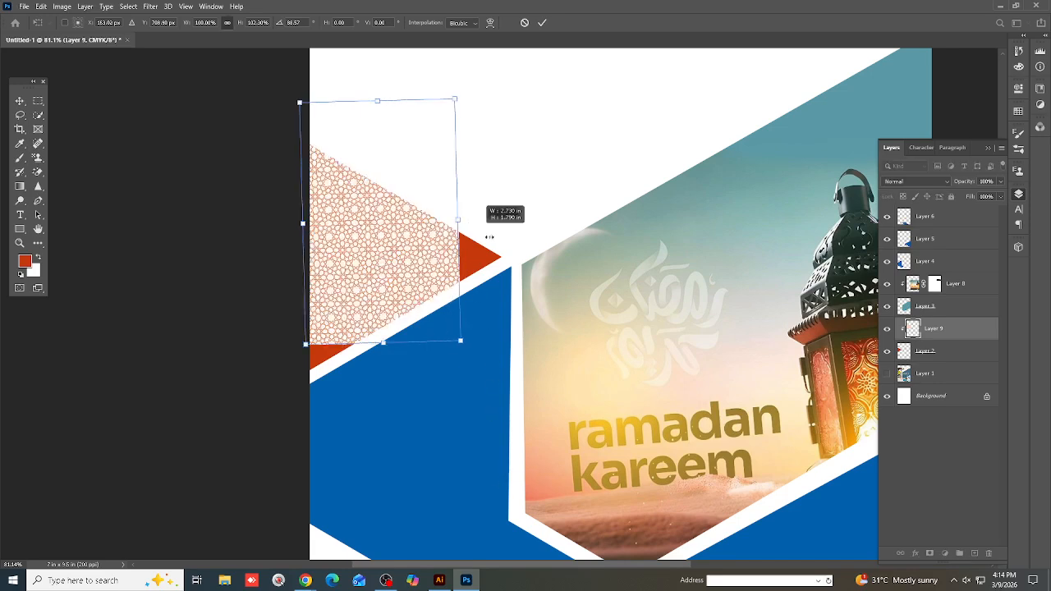
drag(489, 237, 512, 247)
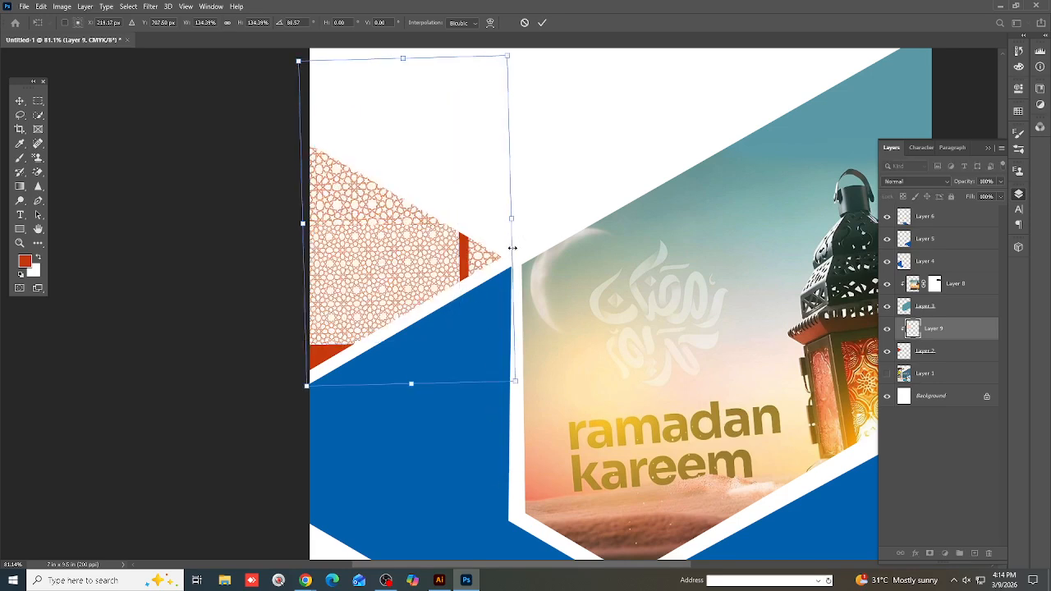
key(Return)
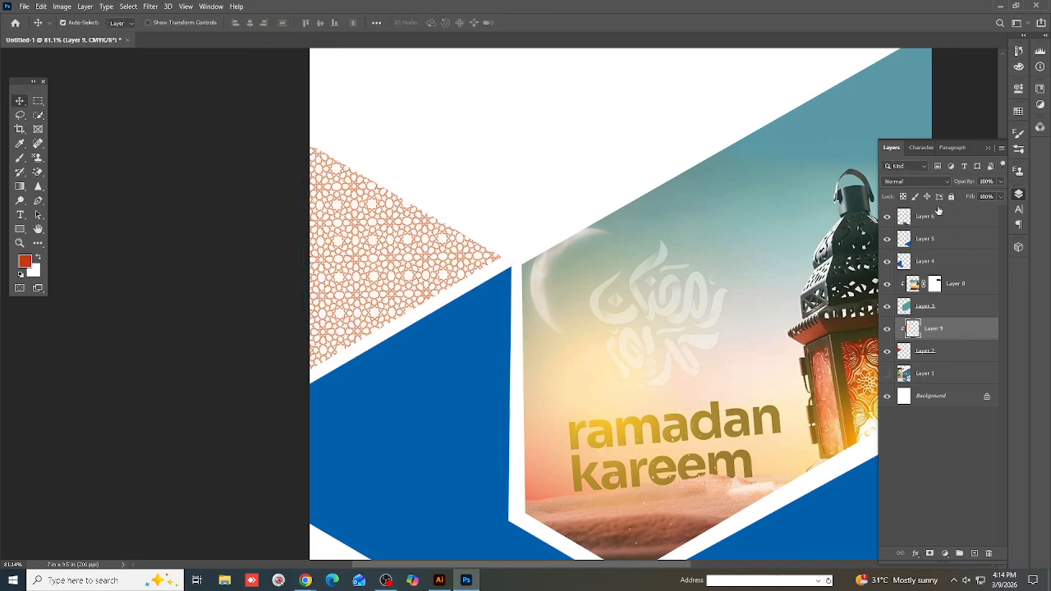
Set the pattern layer's blend mode to Multiply and its opacity to 62%
click(917, 182)
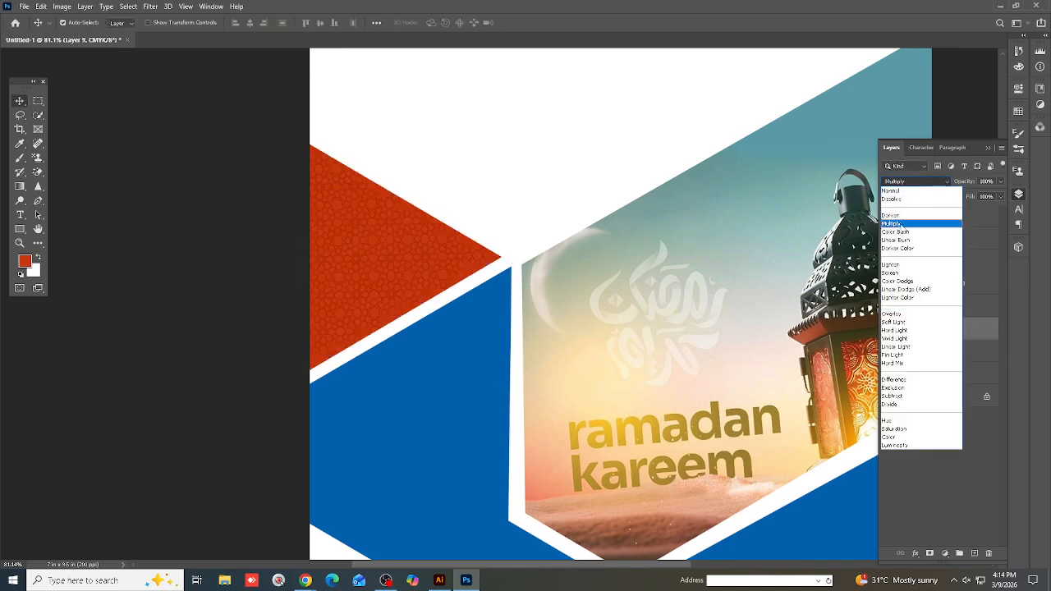
click(902, 222)
scroll(370, 258, up, 3)
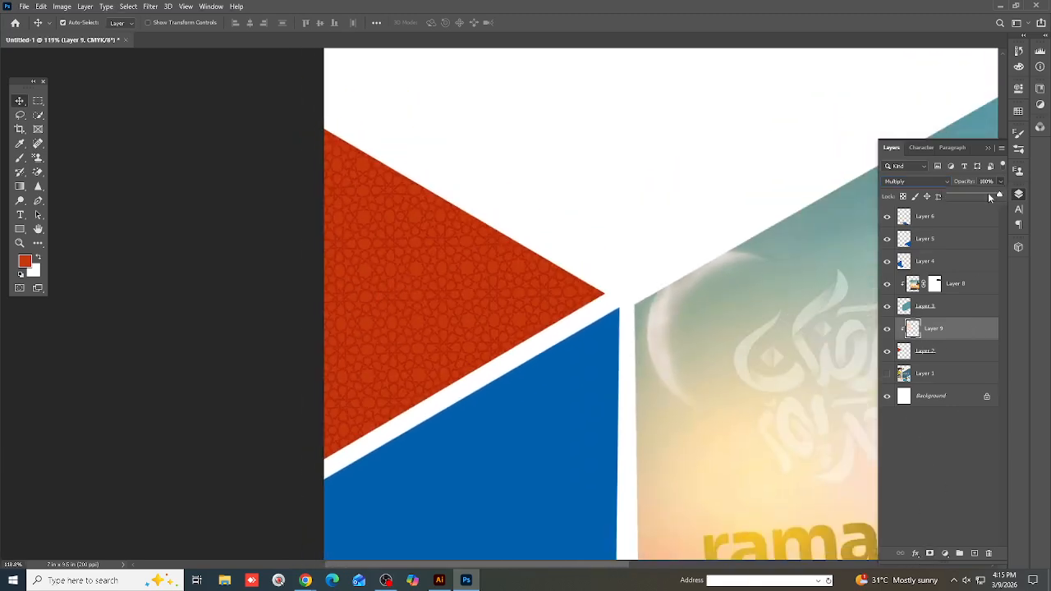
Add a layer mask to the pattern layer and fade the pattern inside the triangle with a soft black brush at 54% opacity
click(931, 556)
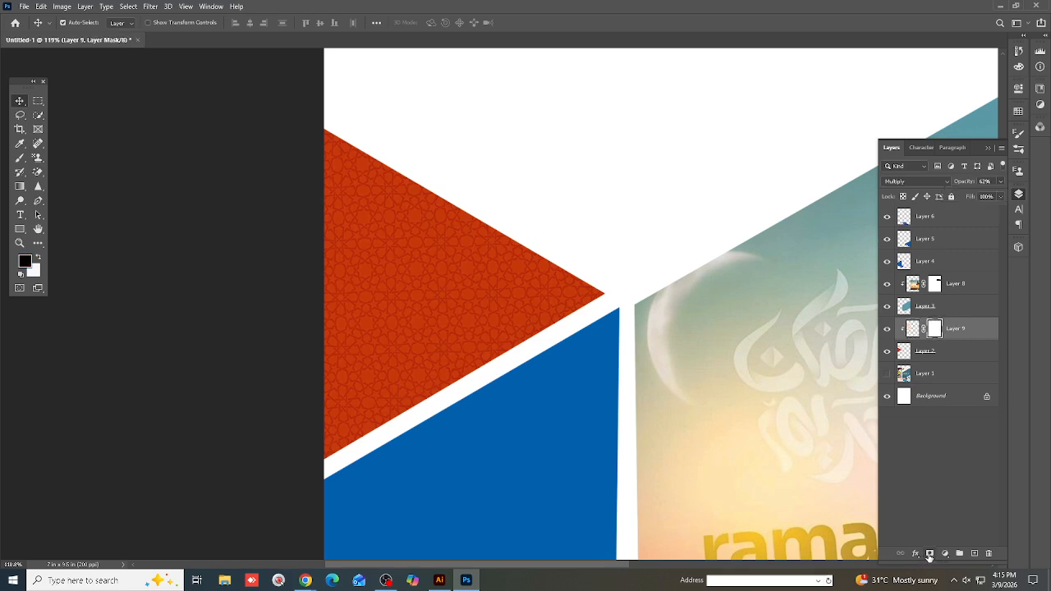
key(b)
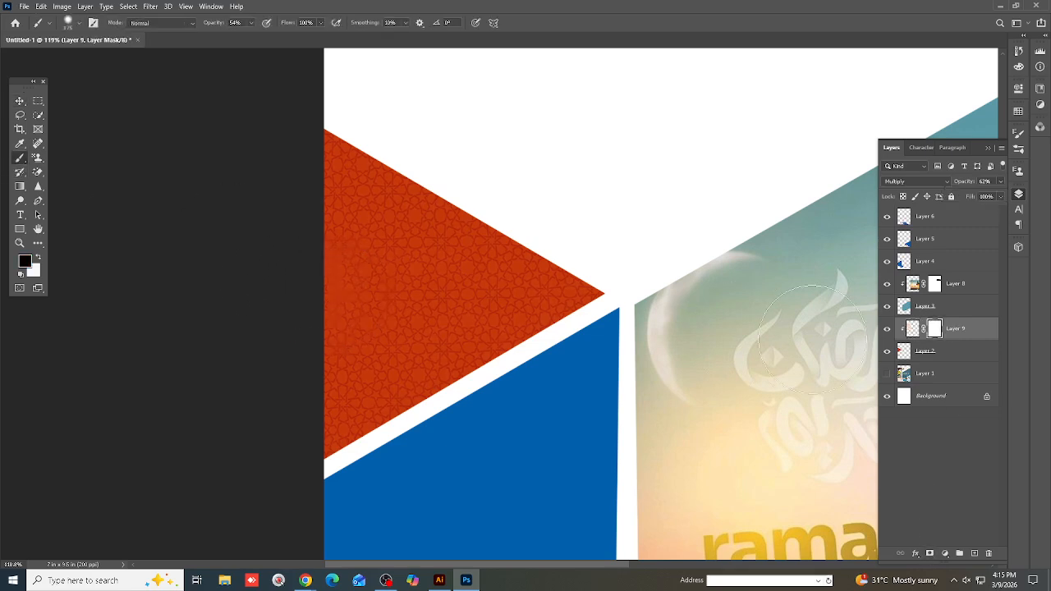
scroll(421, 374, down, 5)
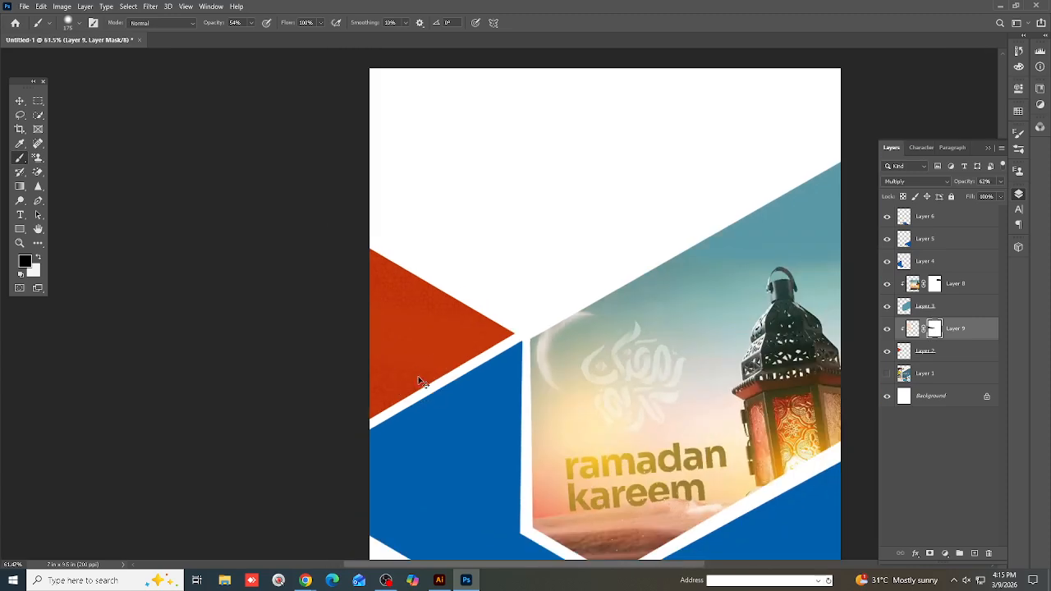
scroll(413, 379, up, 2)
scroll(419, 390, down, 2)
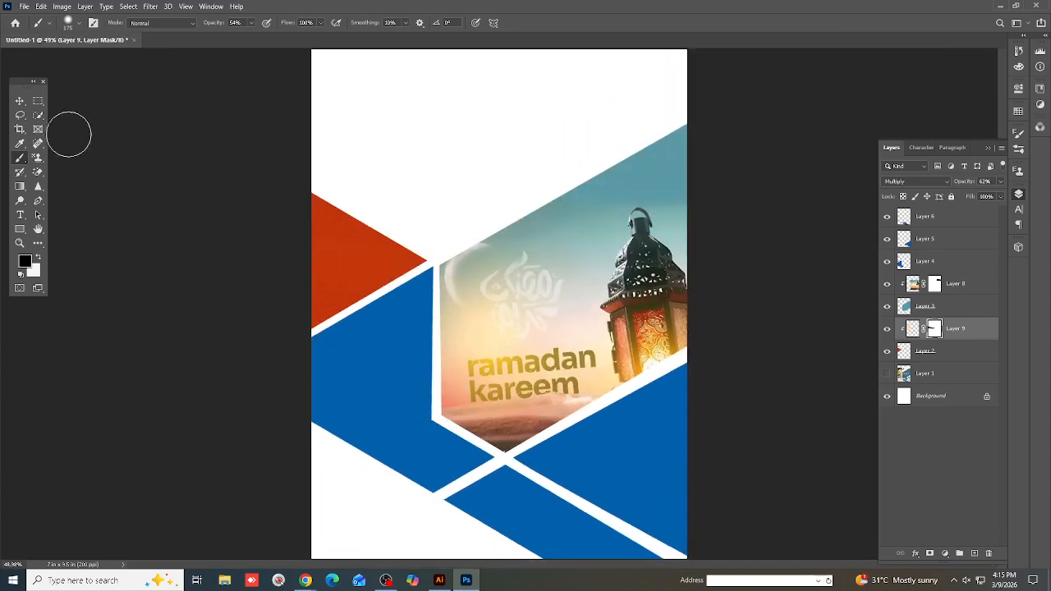
Select the layer of the bottommost blue band (Layer 6) with the Move tool
click(19, 100)
scroll(424, 406, up, 3)
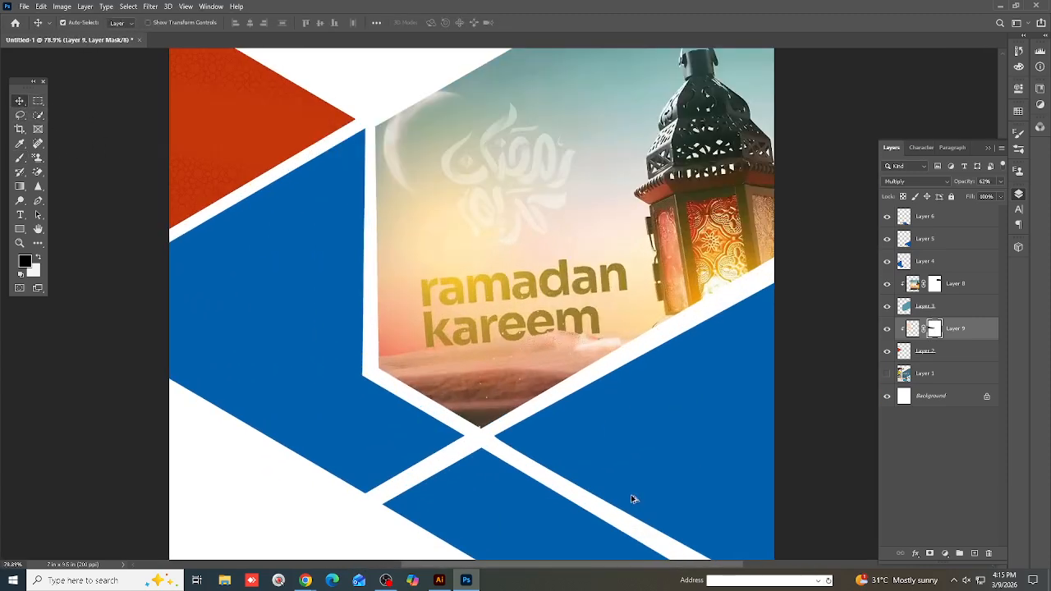
scroll(633, 498, down, 2)
click(536, 497)
scroll(558, 517, down, 1)
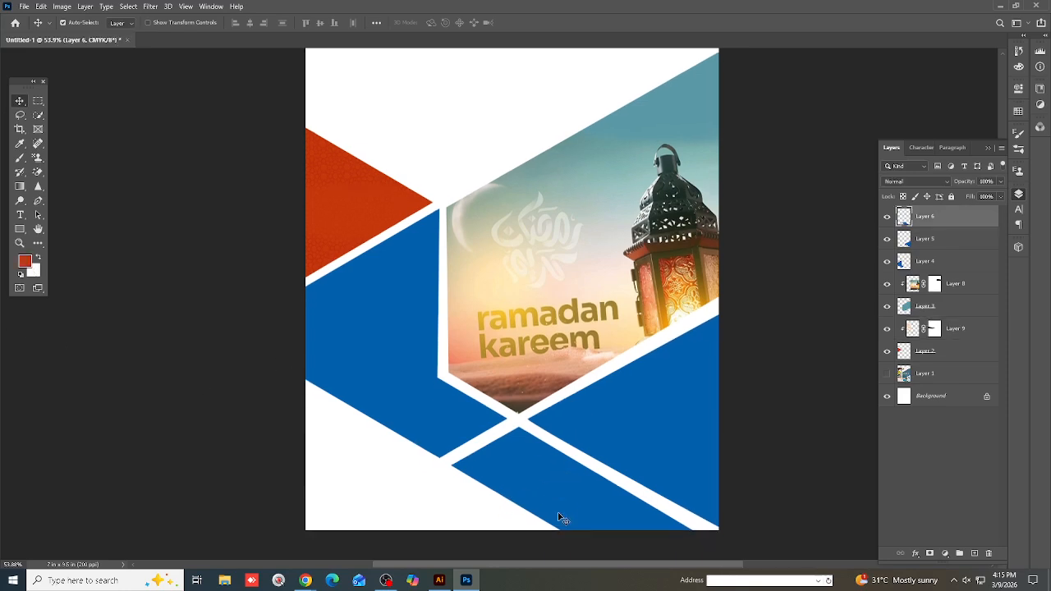
scroll(577, 498, up, 1)
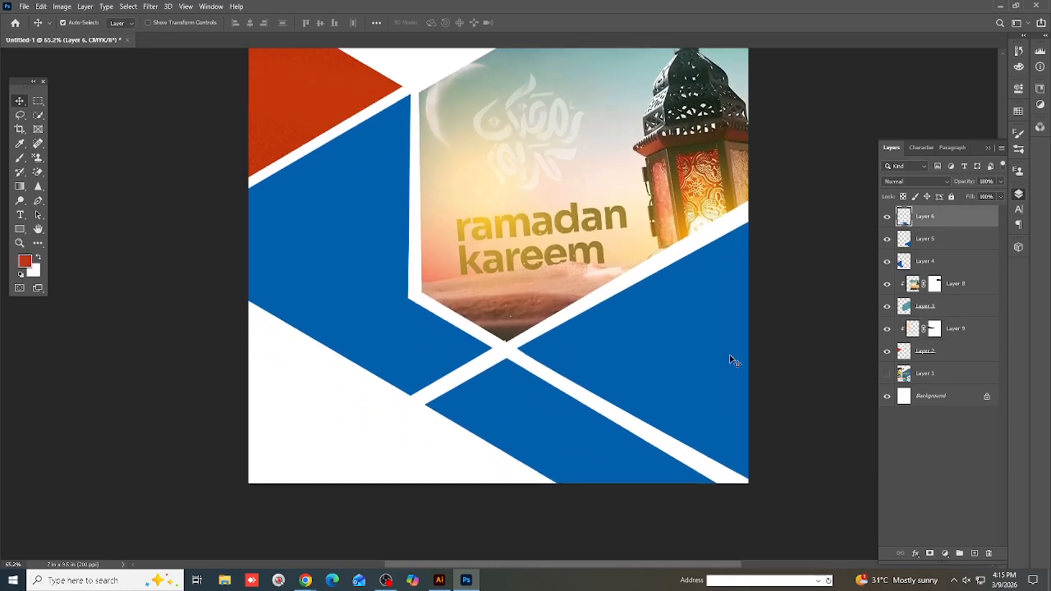
key(ctrl+v)
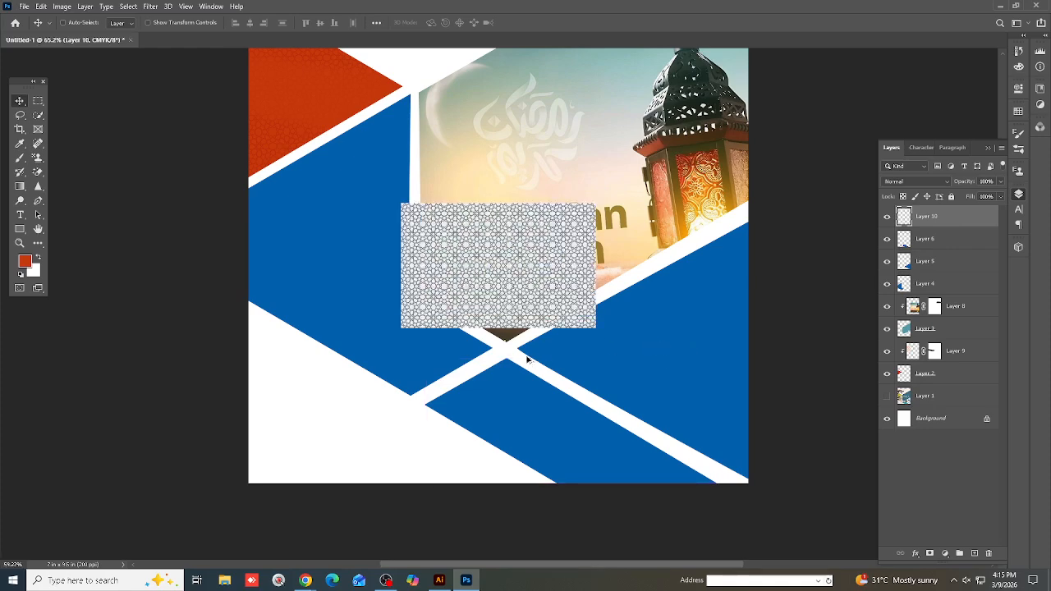
scroll(535, 305, down, 1)
drag(535, 306, 640, 456)
key(Delete)
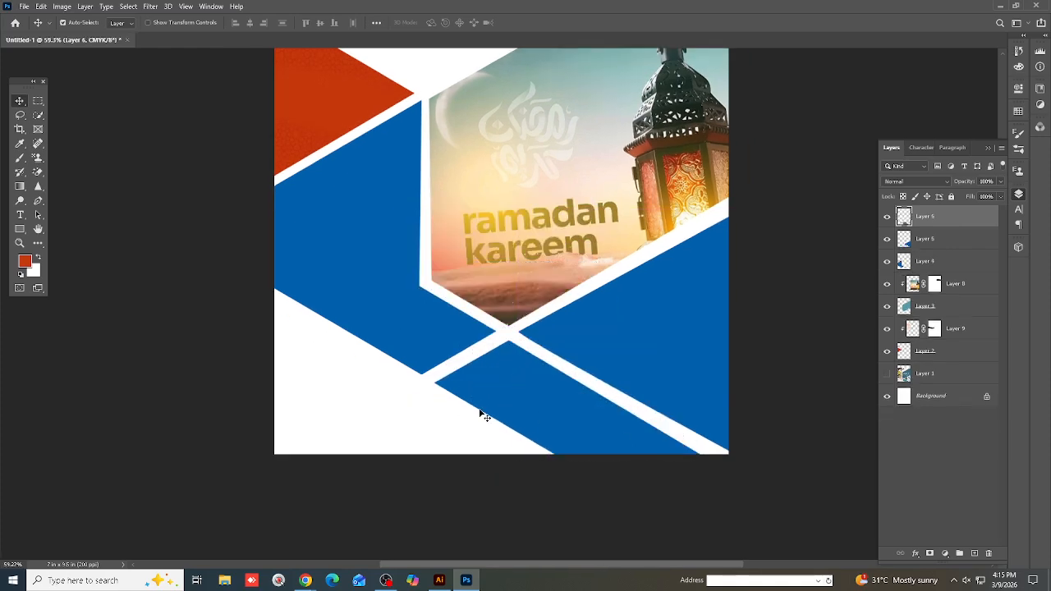
Switch to Chrome and look through more of the "islamic pattern" image results for another suitable picture
scroll(485, 416, down, 2)
mouse_move(305, 581)
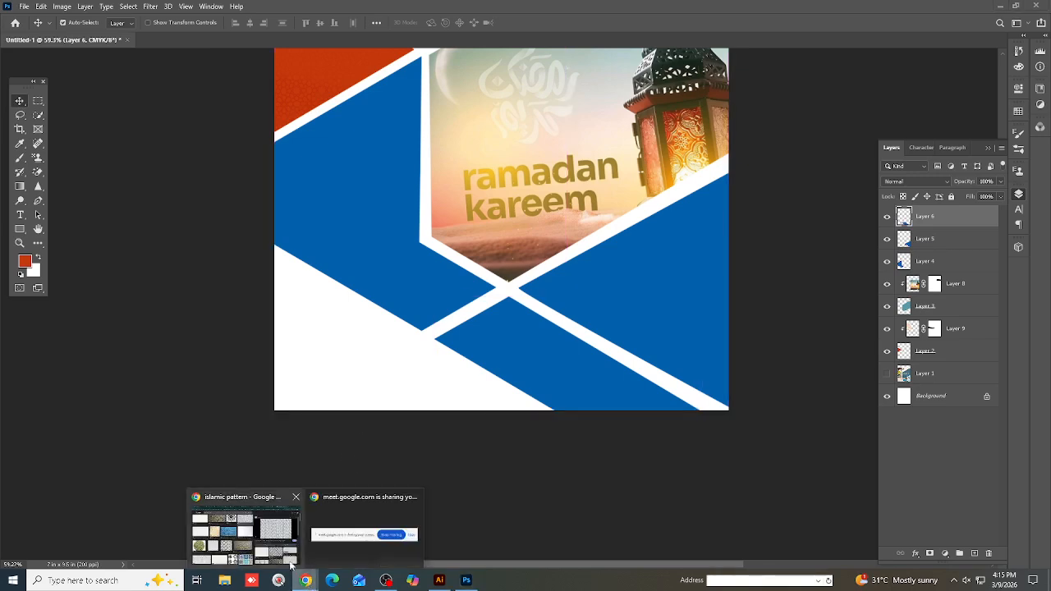
click(232, 524)
scroll(555, 443, down, 5)
scroll(555, 443, down, 3)
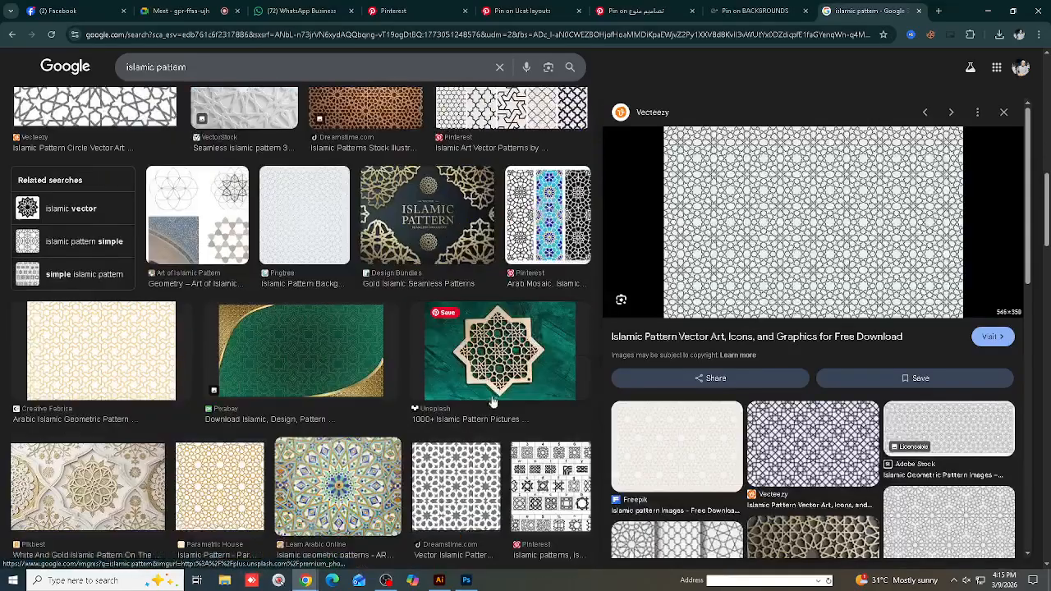
scroll(370, 371, down, 5)
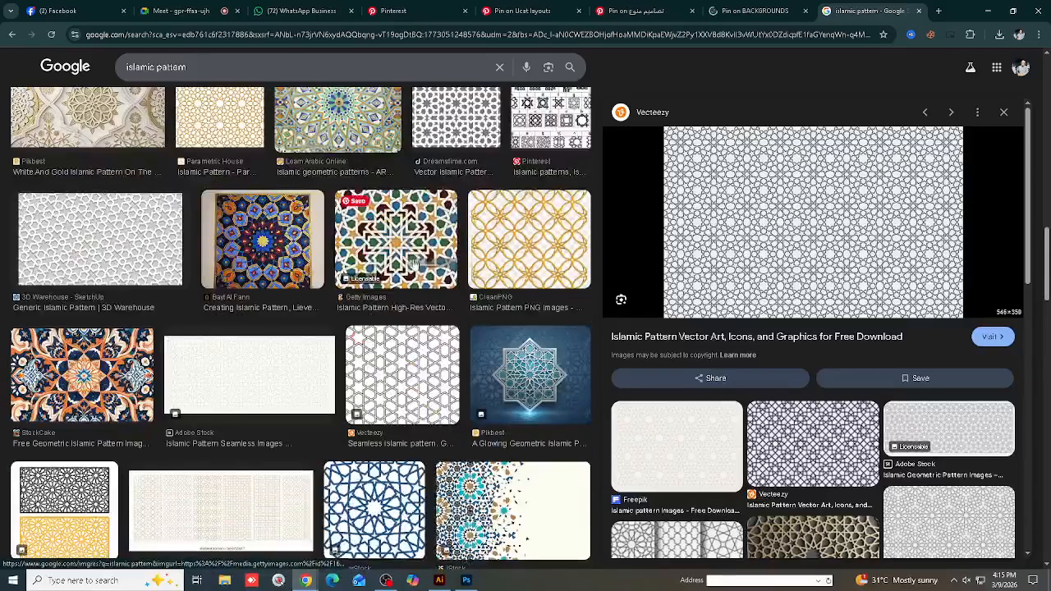
scroll(370, 372, down, 10)
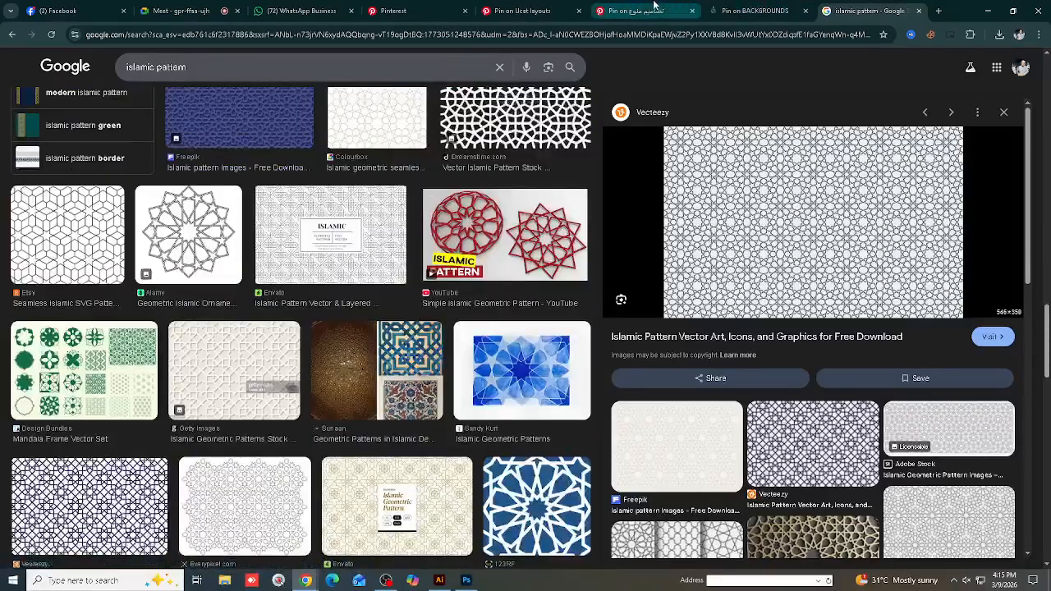
Browse the Ramadan pins on Pinterest, opening the green lantern-and-Quran pin and the related brown wooden Quran stand pin
click(655, 8)
scroll(631, 304, down, 3)
scroll(631, 305, down, 3)
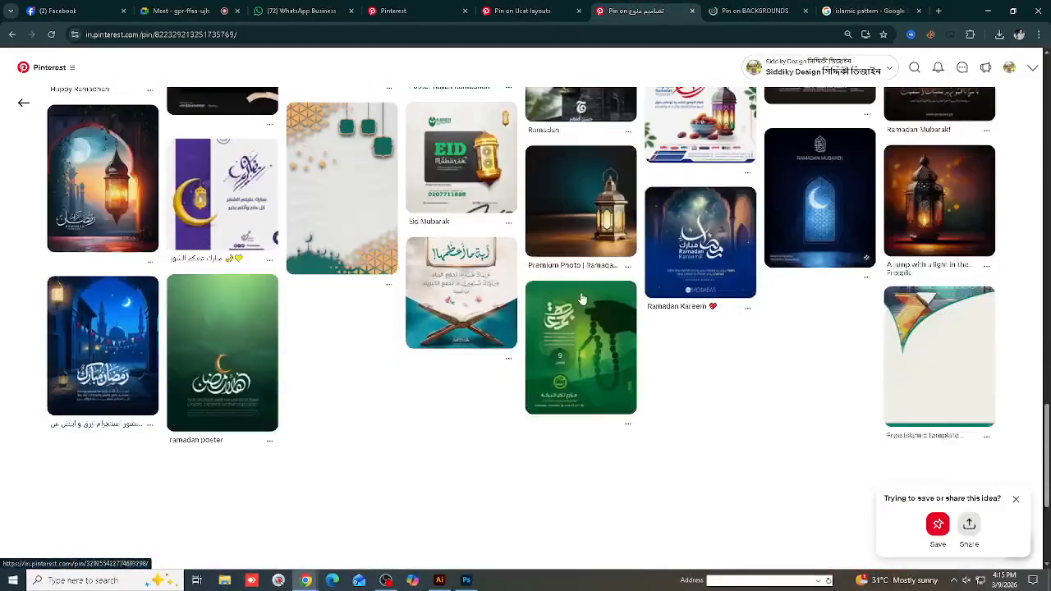
scroll(369, 440, down, 2)
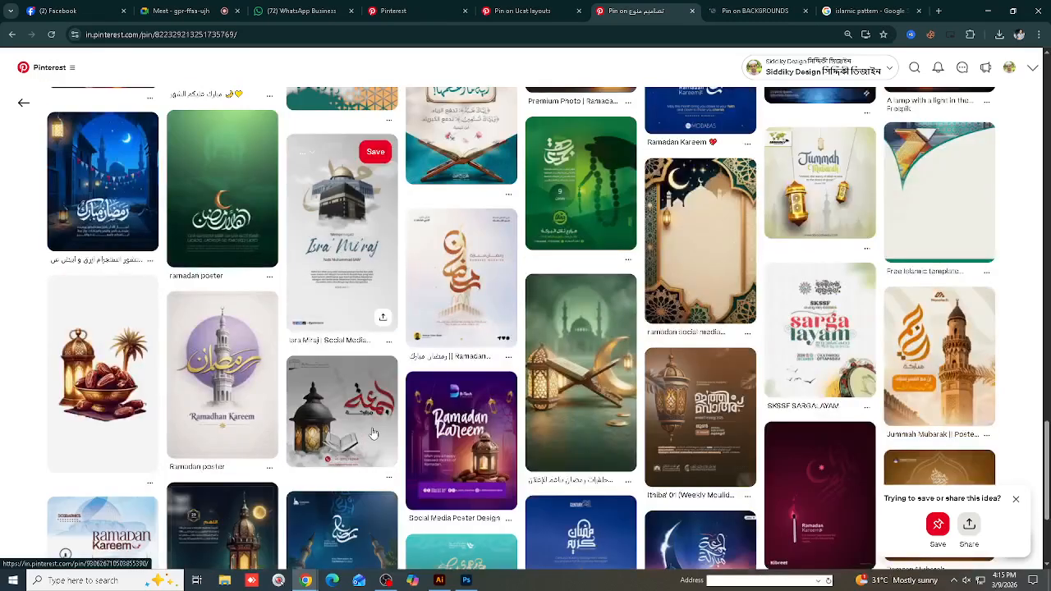
scroll(611, 427, down, 2)
click(604, 221)
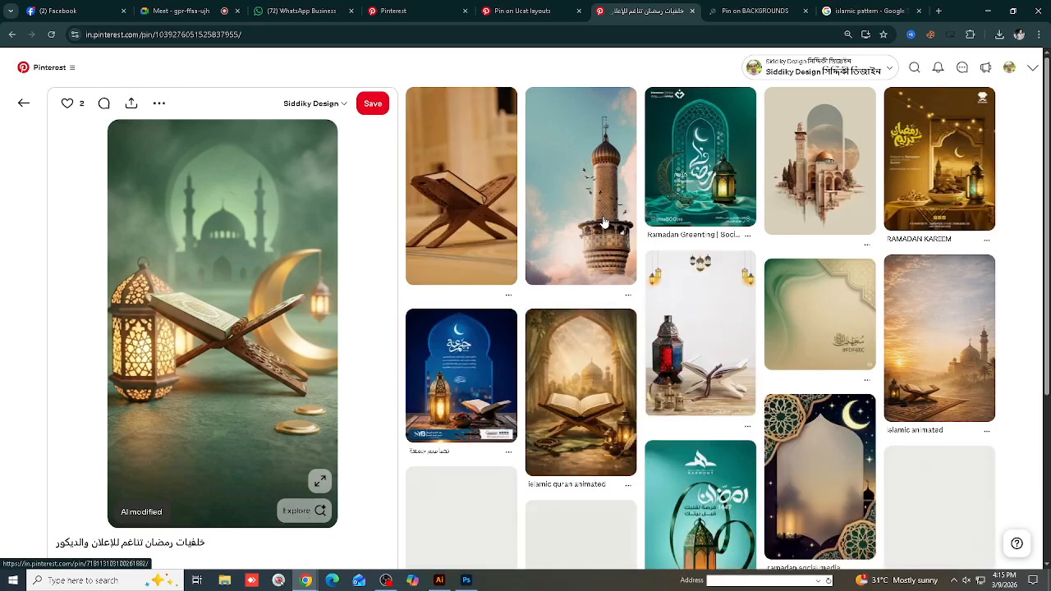
click(462, 192)
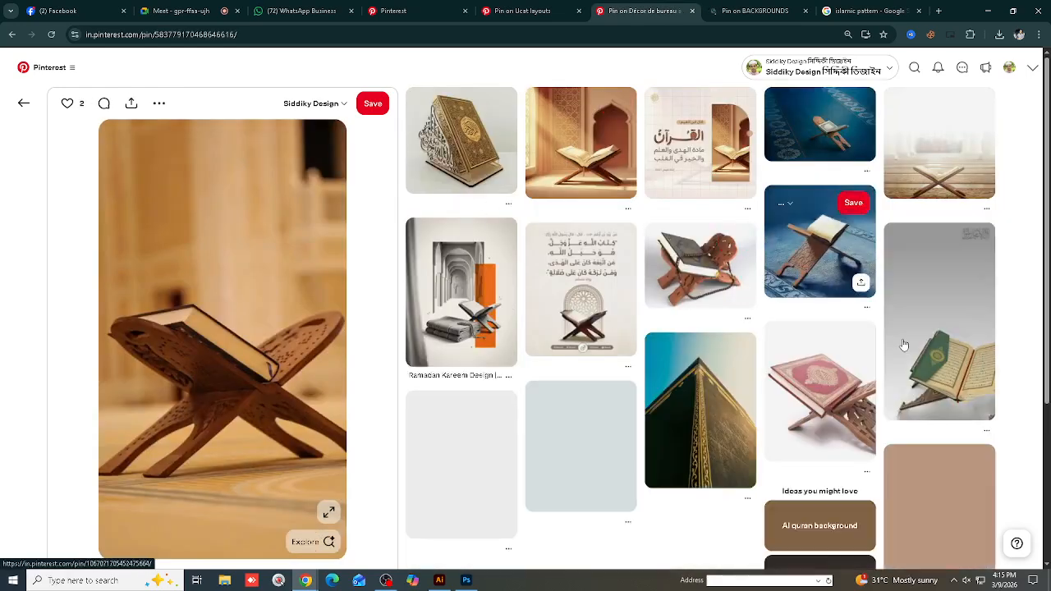
Find the related pin of an open Quran with red prayer beads in a glowing mosque and copy its image
scroll(792, 296, down, 4)
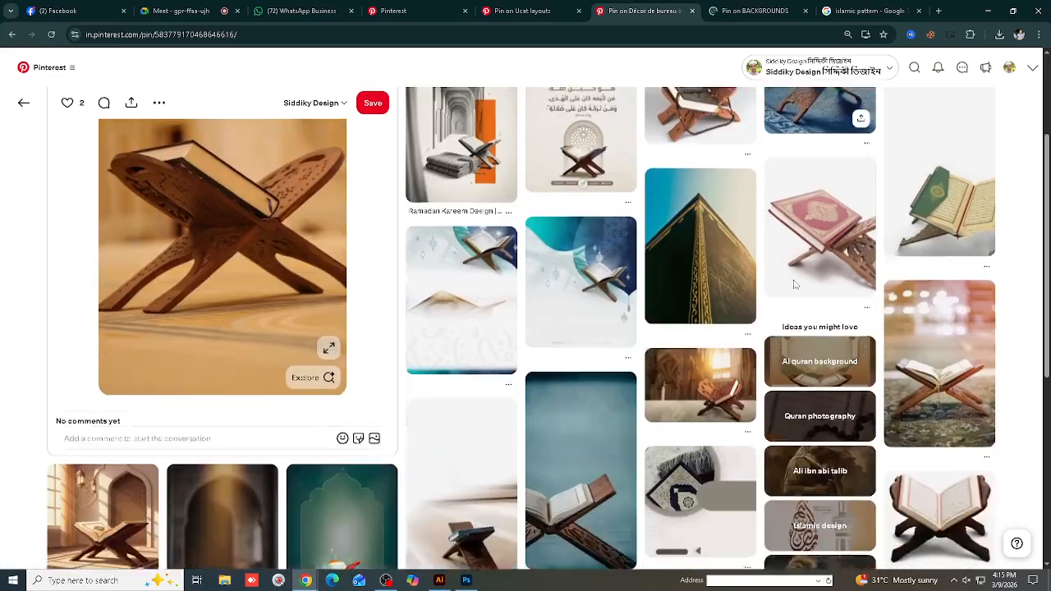
scroll(789, 289, down, 1)
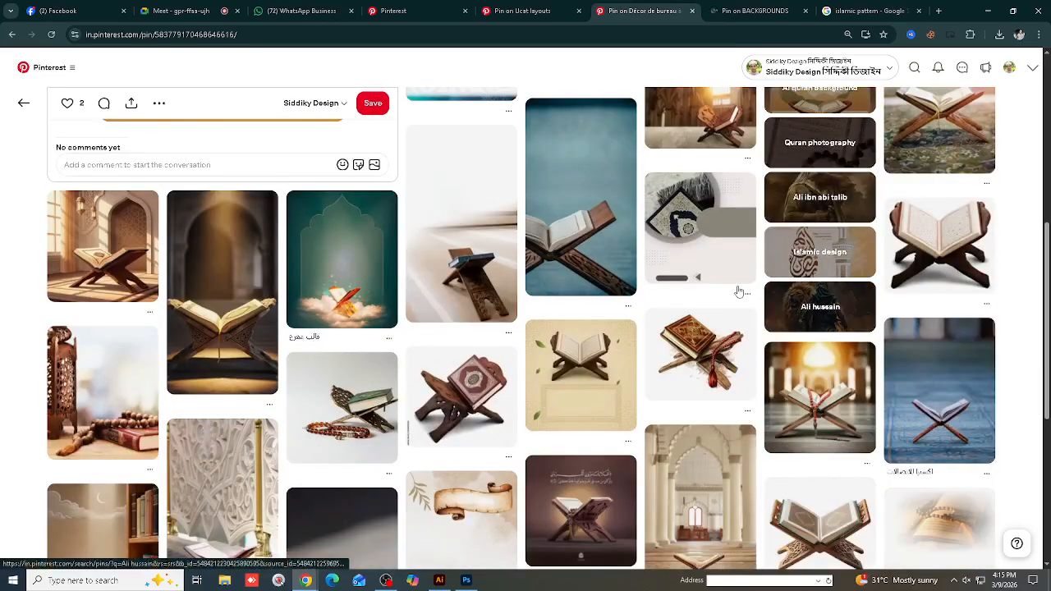
scroll(731, 279, down, 1)
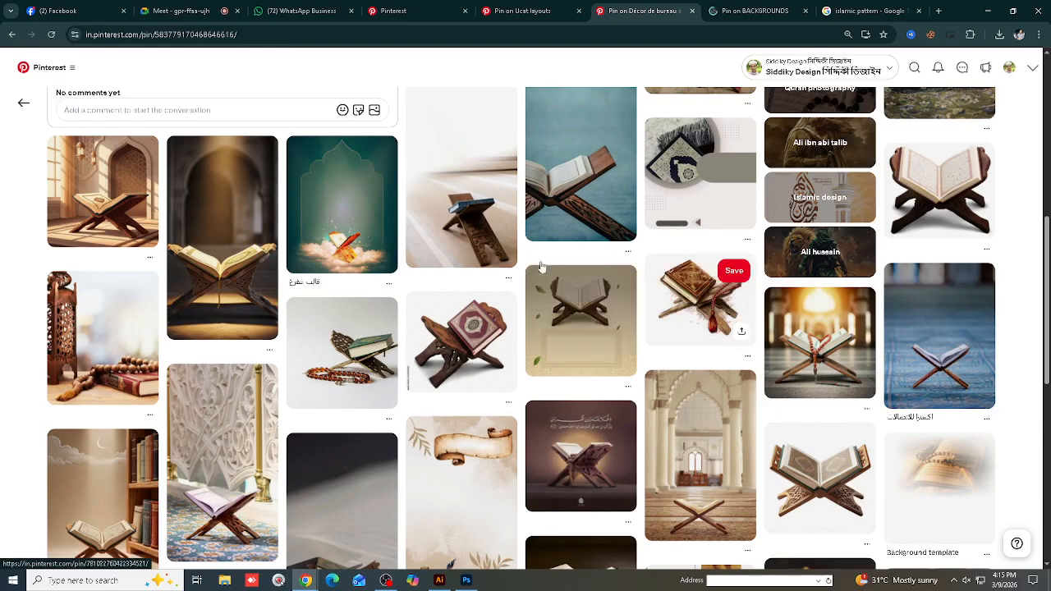
click(821, 355)
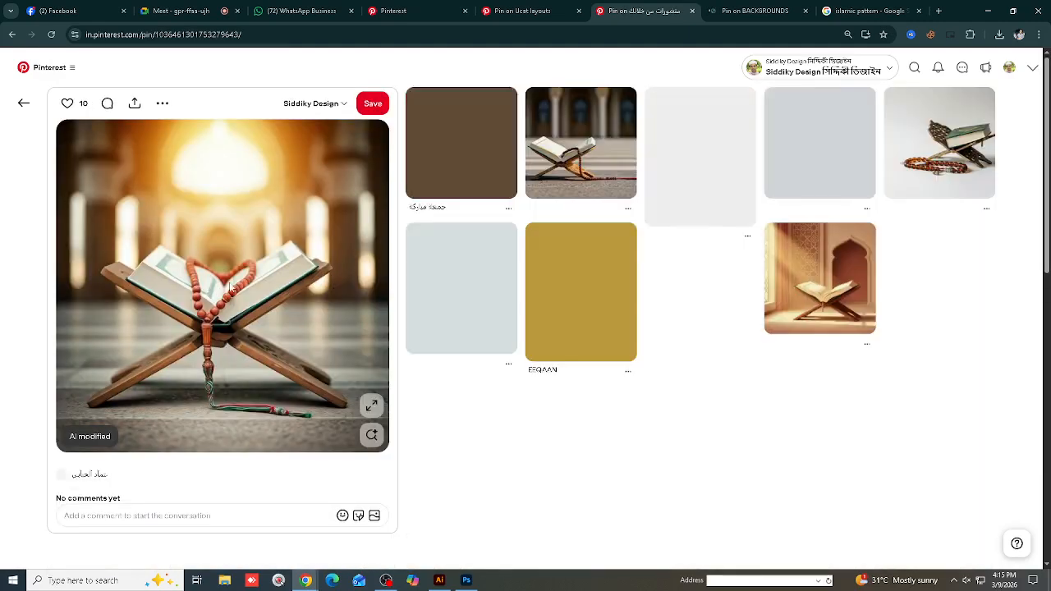
right_click(229, 285)
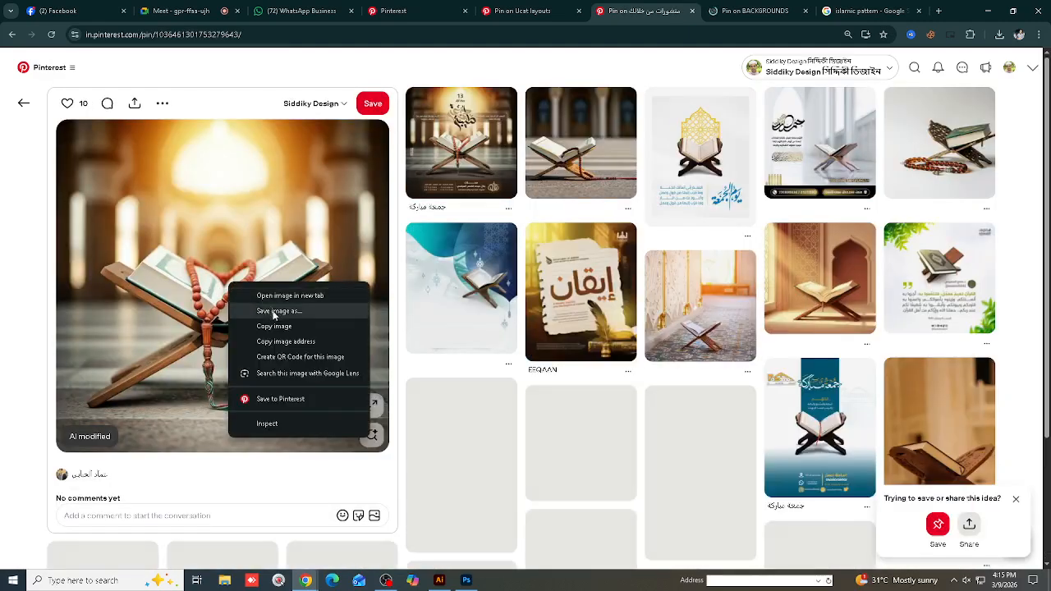
click(276, 326)
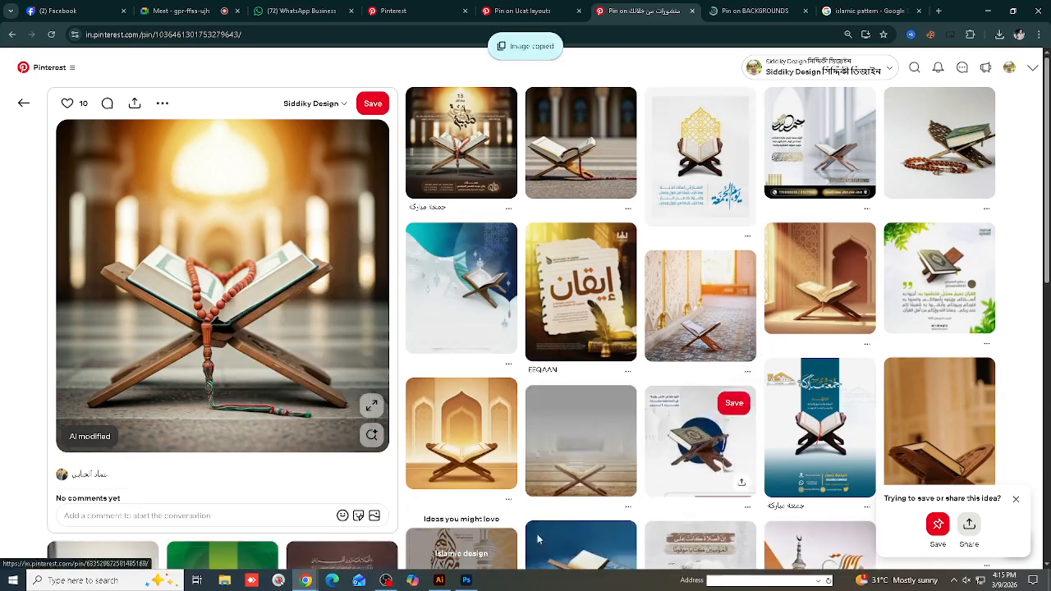
Switch to Photoshop and paste the copied Quran picture above the left blue shape's layer (Layer 4), placing it over that shape
click(467, 580)
scroll(425, 284, up, 2)
click(358, 260)
scroll(351, 258, up, 2)
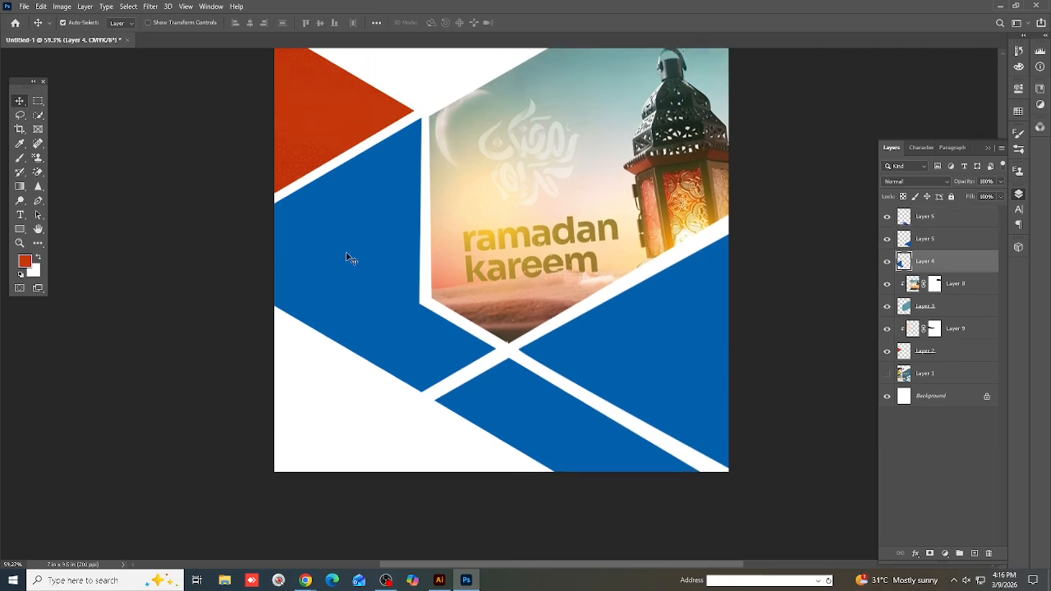
scroll(352, 257, up, 2)
scroll(542, 368, down, 2)
key(ctrl+v)
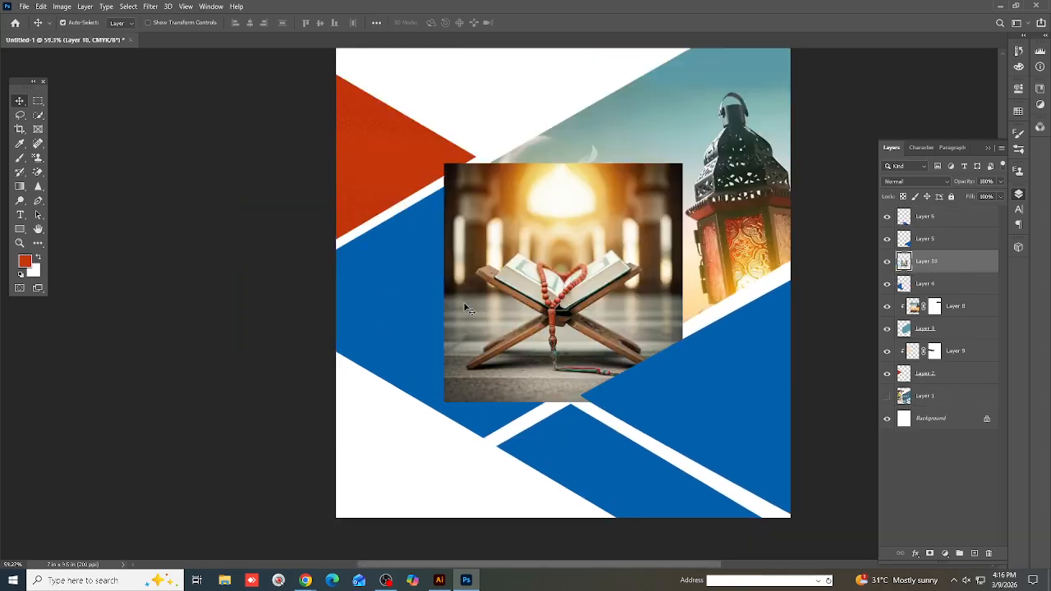
drag(540, 312, 392, 308)
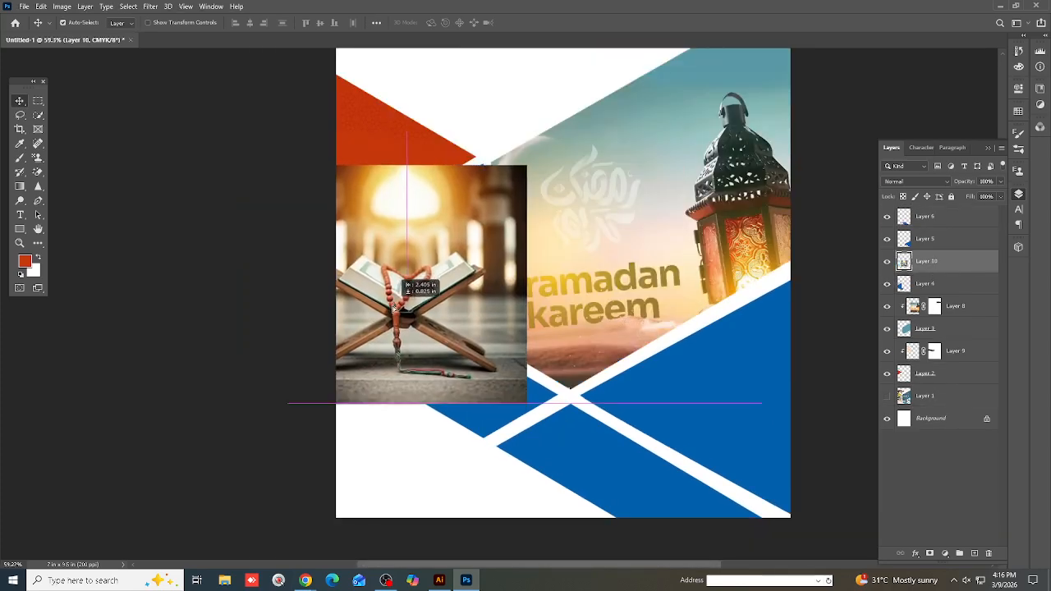
Try clipping the pasted Quran picture to the left blue shape and adjusting its position inside it
right_click(942, 267)
click(839, 321)
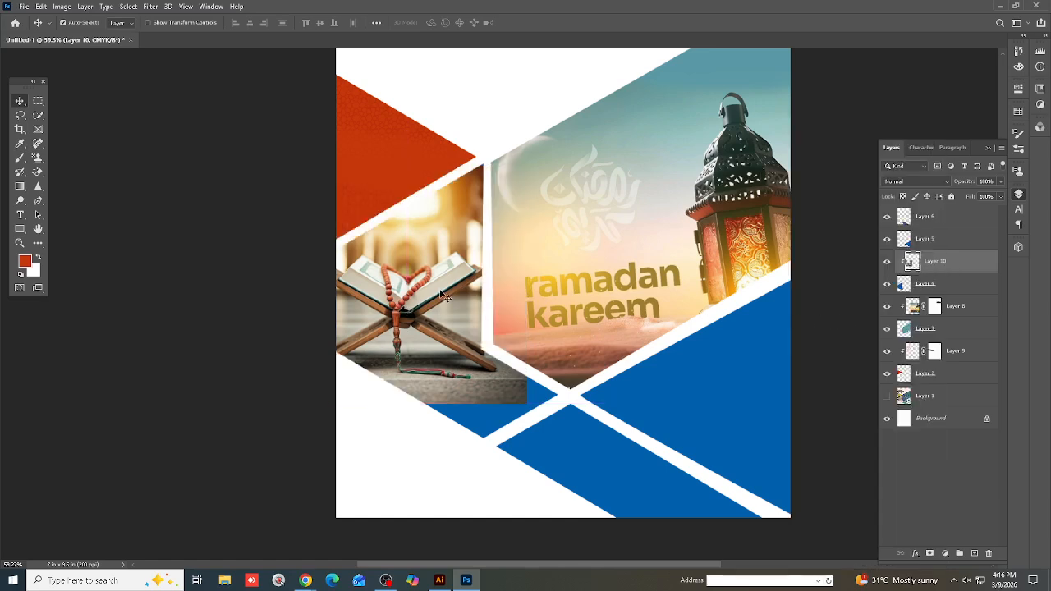
mouse_move(441, 293)
mouse_down()
mouse_move(459, 283)
mouse_move(452, 296)
mouse_up()
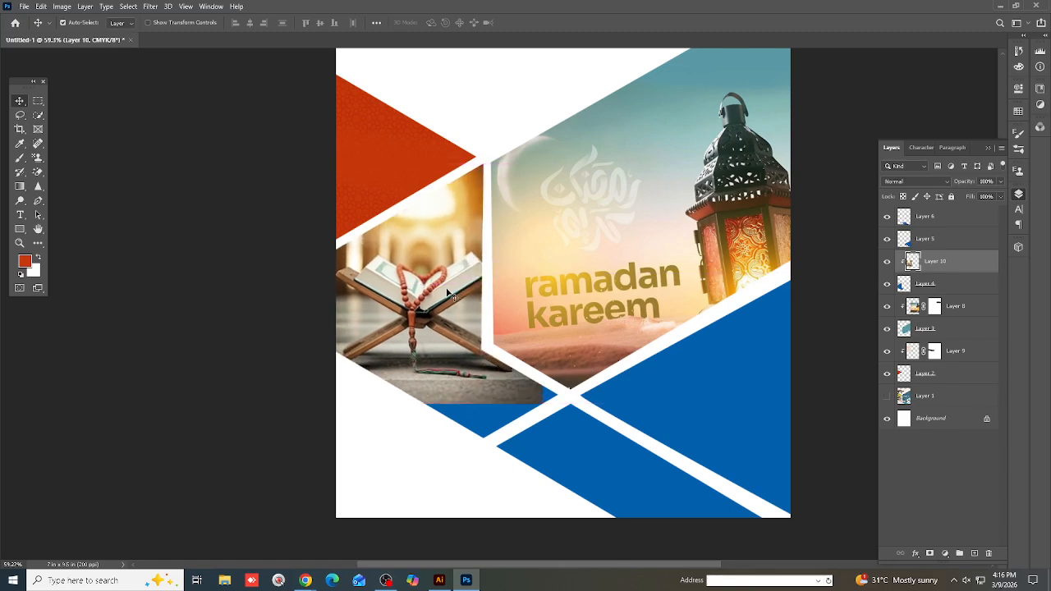
key(shift+Left)
key(shift+Left)
key(shift+Left)
key(shift+Left)
key(shift+Left)
key(ctrl+alt+g)
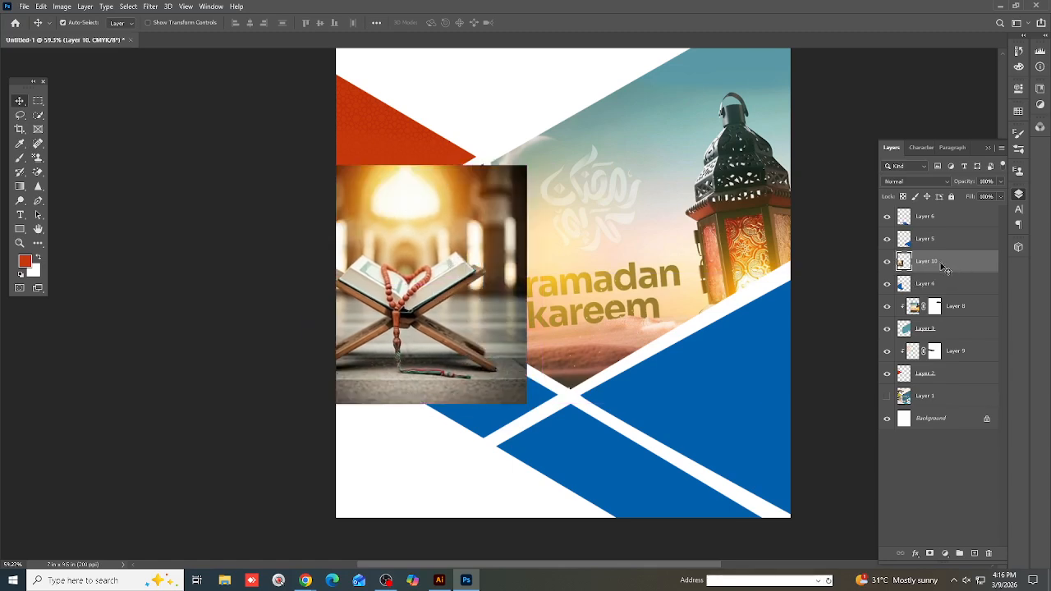
Move the Quran picture's layer above Layer 5, clip it to the right blue triangle, and position it inside that triangle
drag(945, 267, 933, 237)
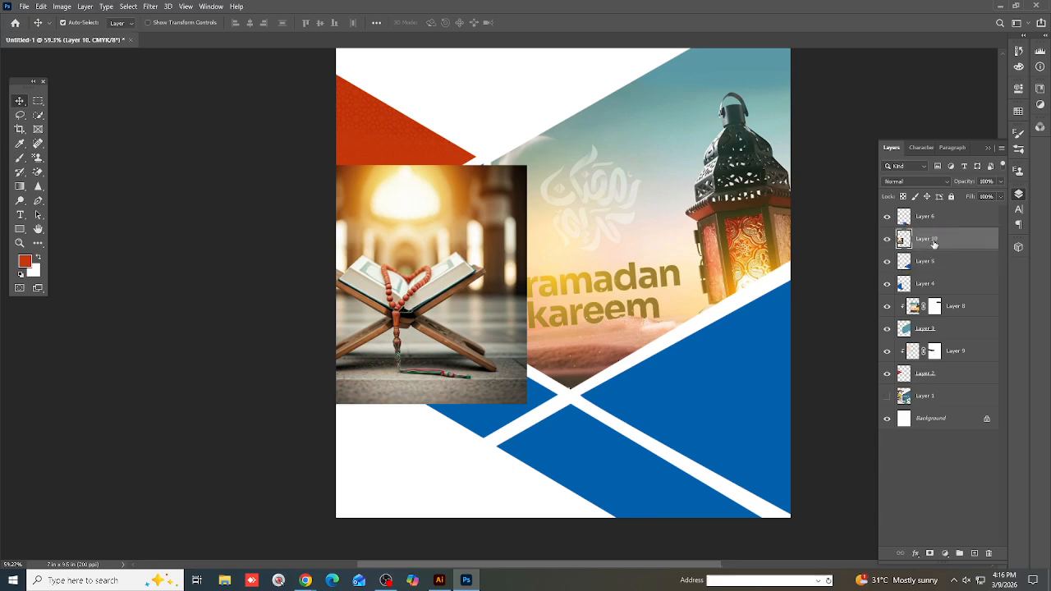
right_click(934, 244)
click(817, 316)
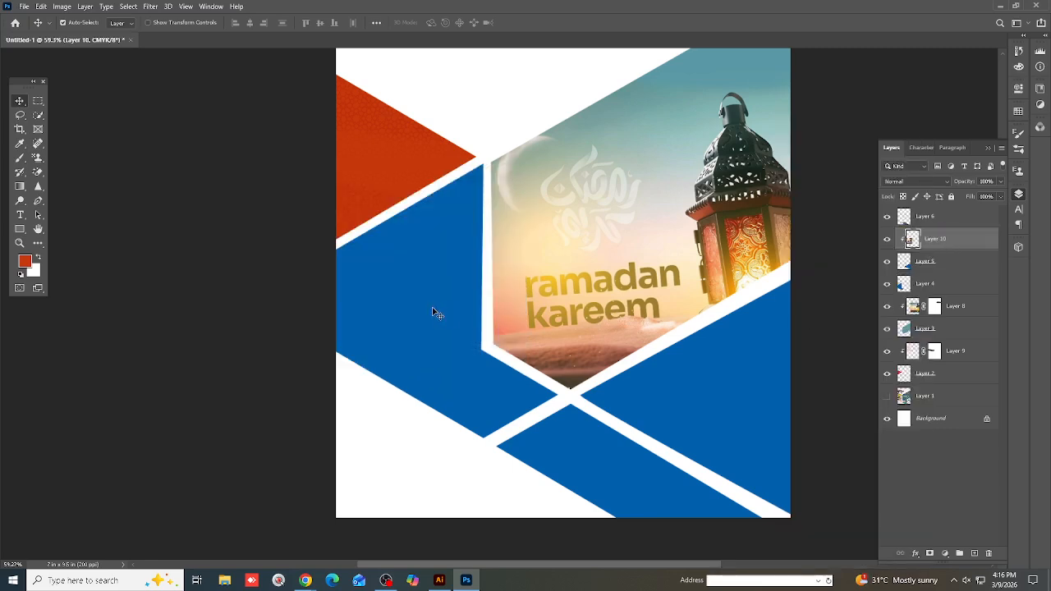
key(ctrl+t)
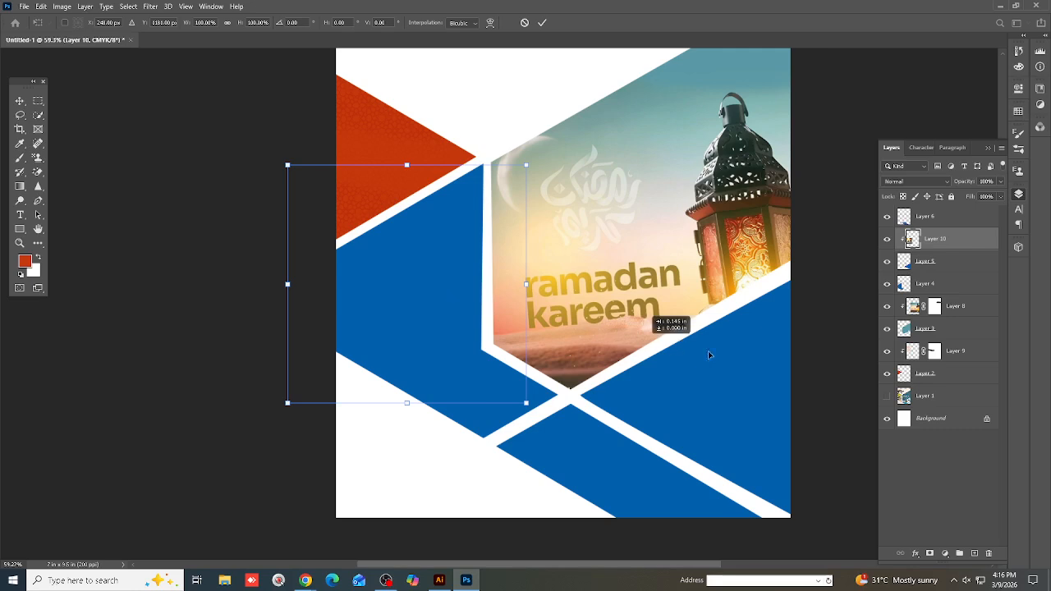
drag(710, 355, 776, 415)
drag(848, 408, 810, 412)
key(Return)
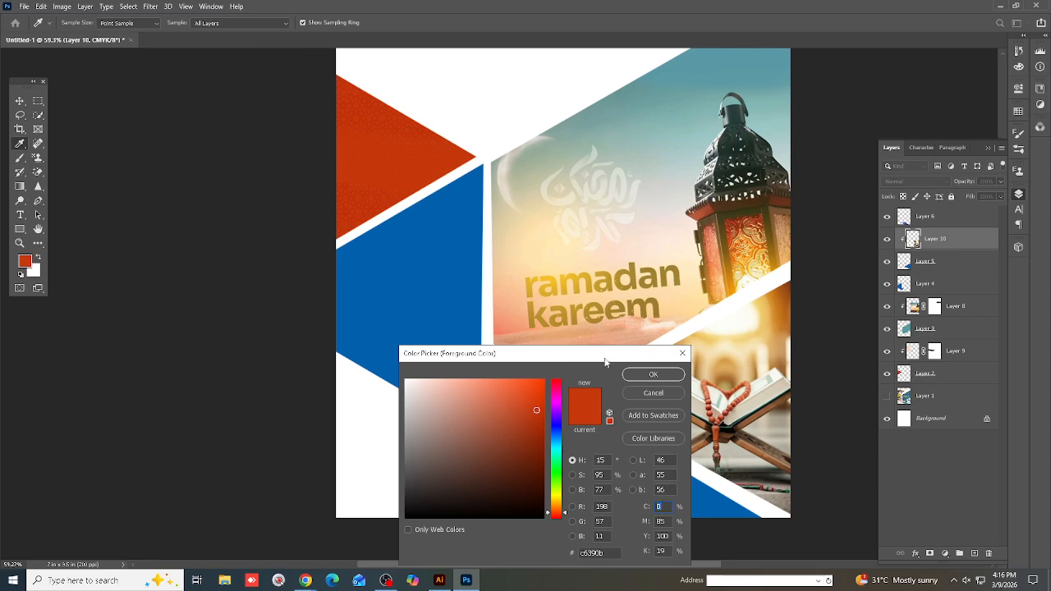
Sample a golden orange (RGB 211, 135, 41) from the Quran picture and fill the triangle on Layer 5 with it
drag(605, 362, 525, 391)
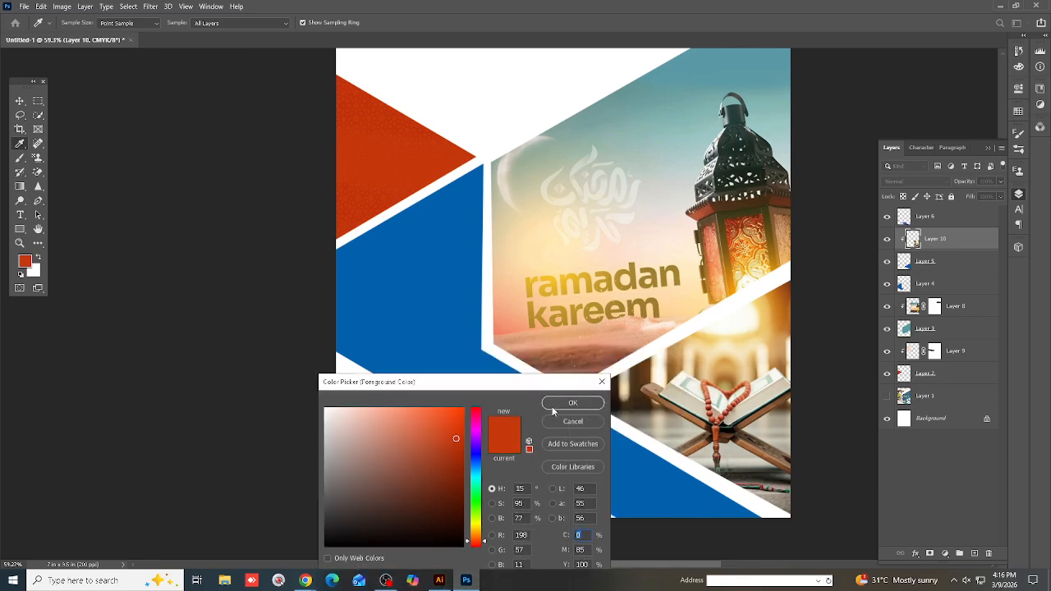
click(777, 310)
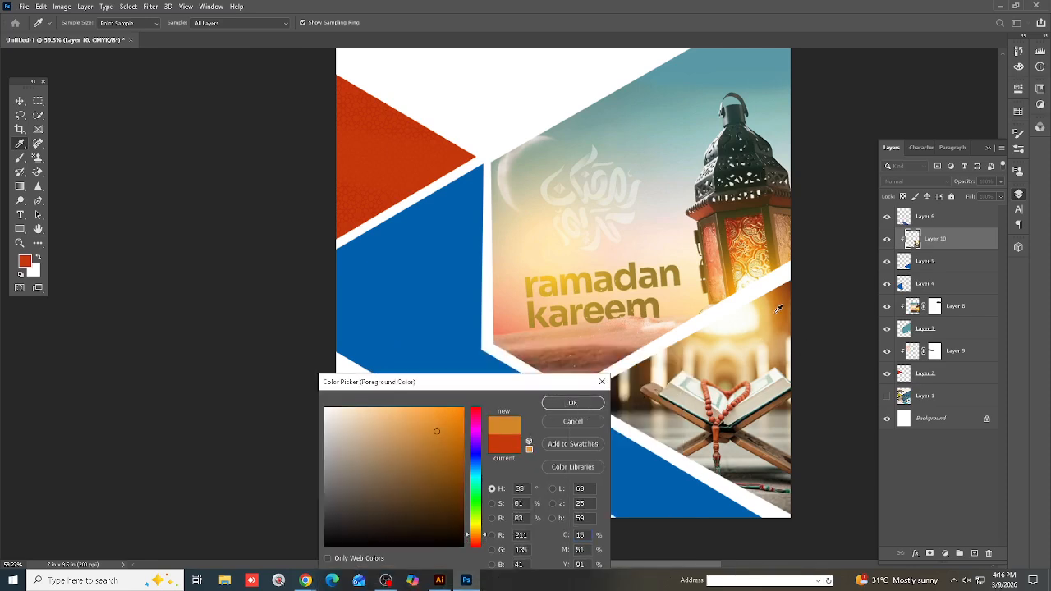
click(585, 403)
click(932, 264)
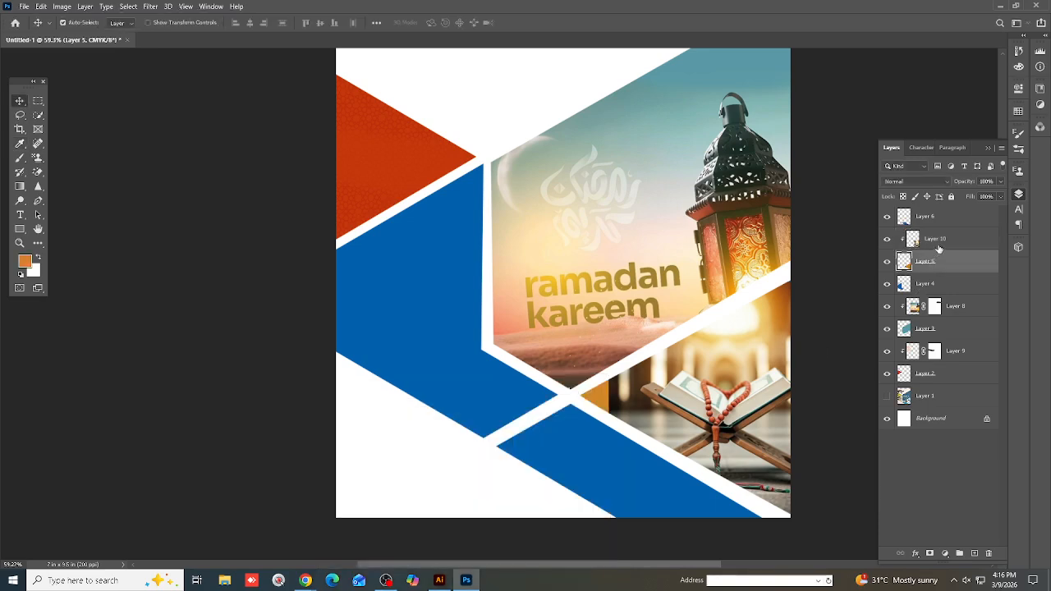
Set the blend mode of the clipped Quran picture (Layer 10) to Luminosity
click(938, 247)
click(901, 180)
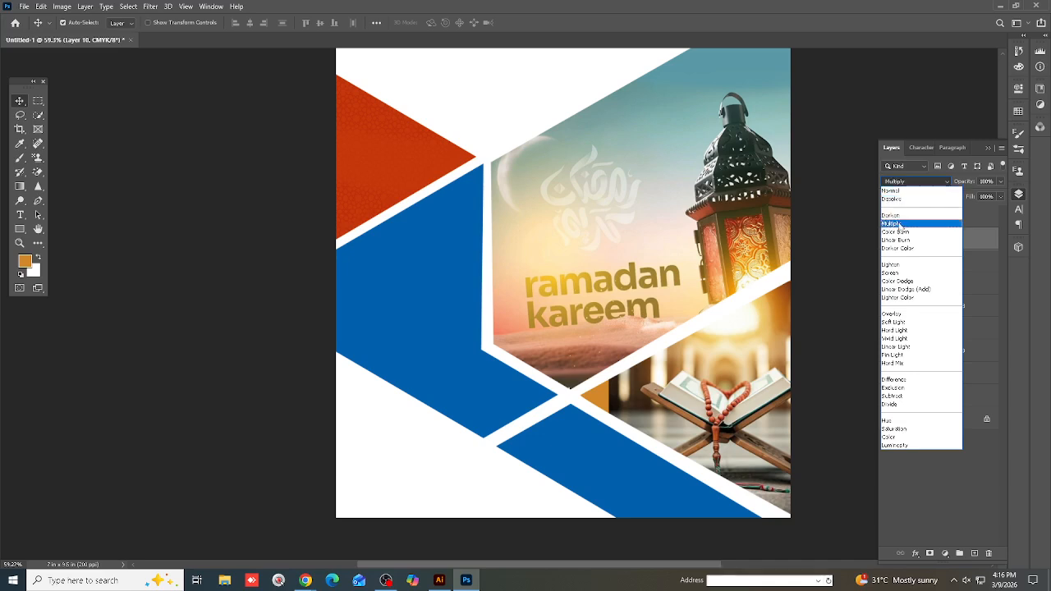
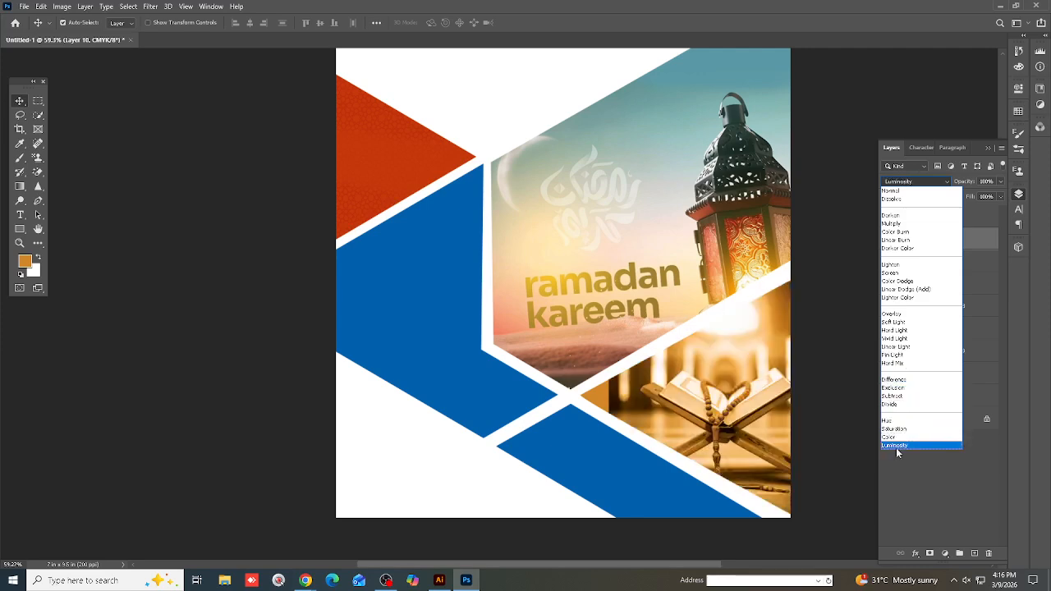
click(896, 446)
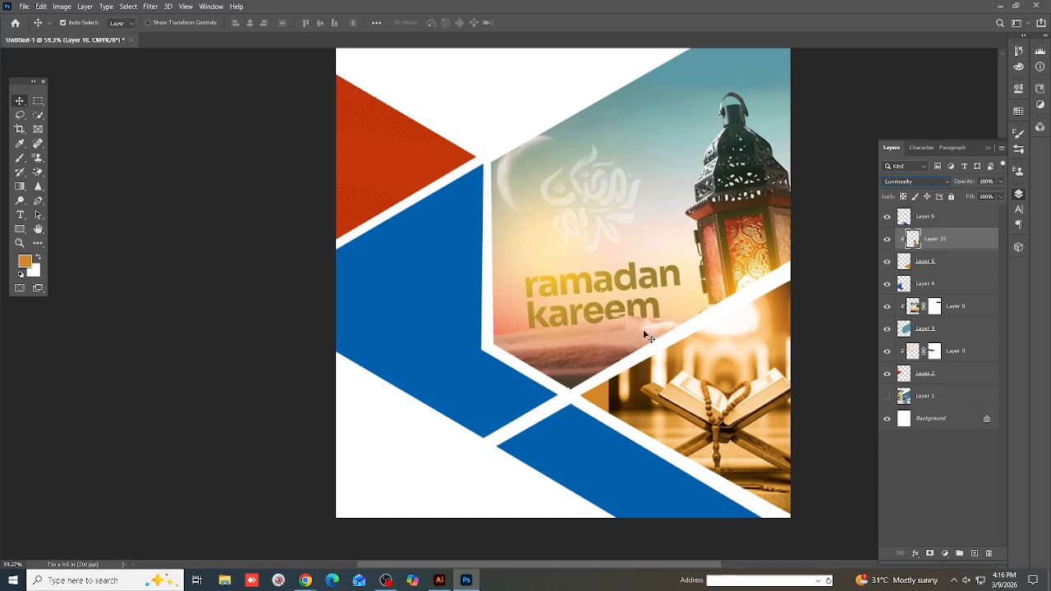
scroll(697, 362, down, 3)
key(ctrl+0)
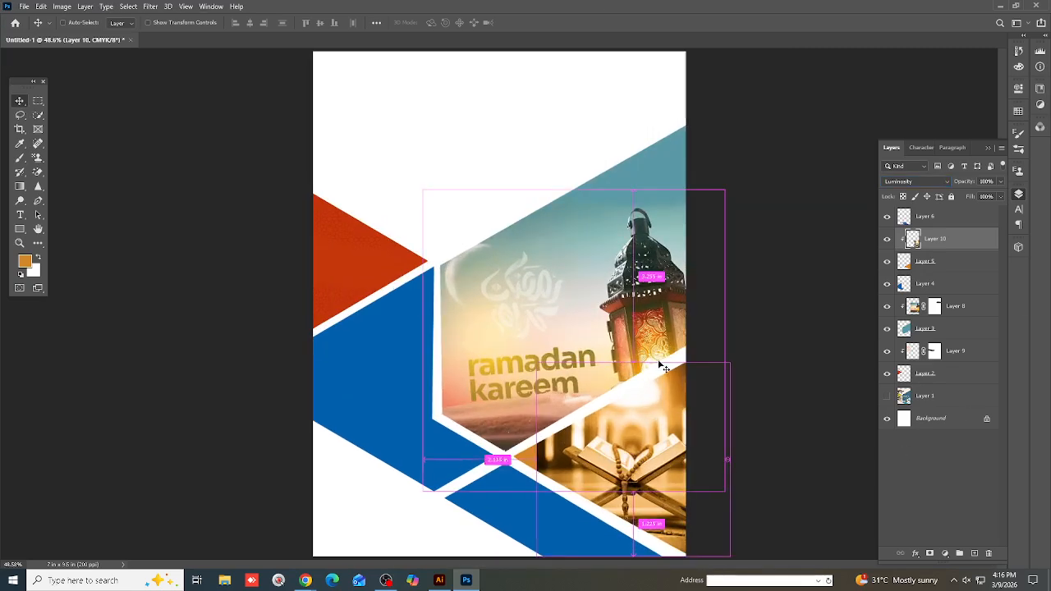
ctrl+click(389, 406)
key(ctrl+minus)
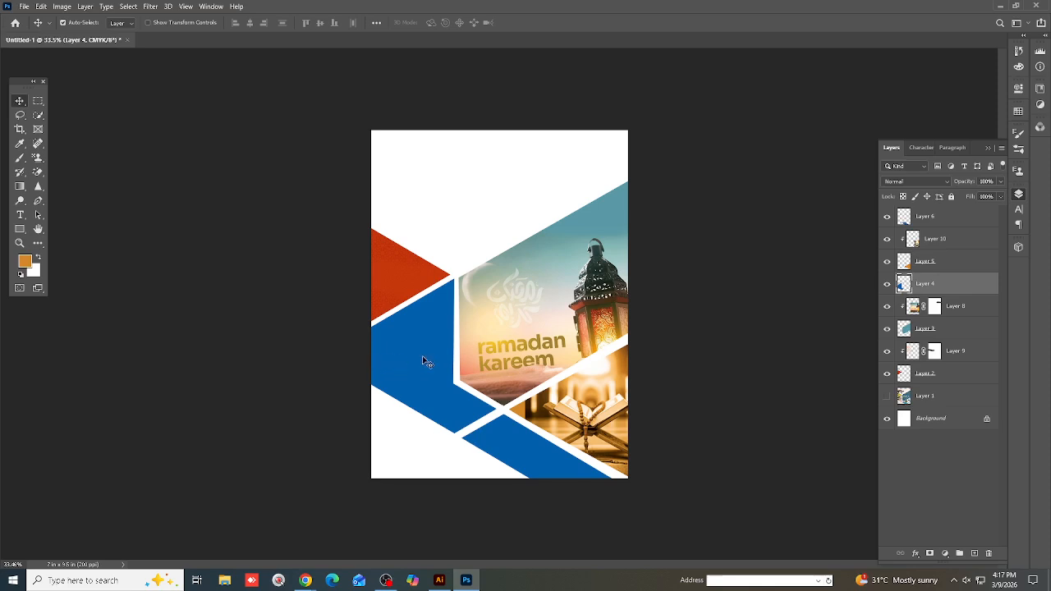
scroll(422, 356, up, 2)
scroll(427, 359, down, 2)
scroll(427, 359, up, 3)
scroll(410, 363, down, 3)
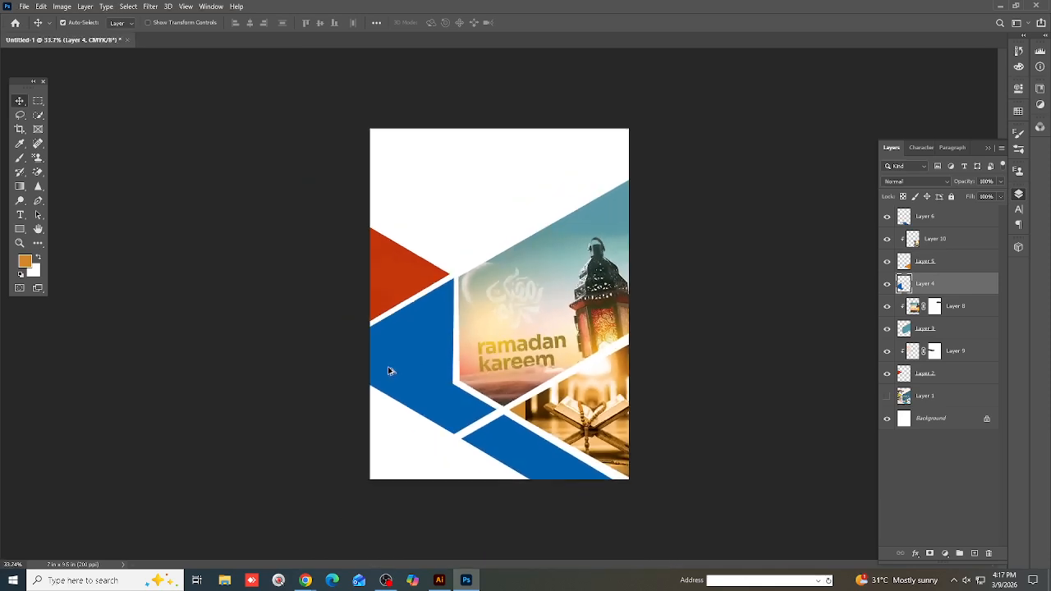
scroll(389, 371, up, 3)
scroll(405, 362, down, 1)
scroll(413, 359, up, 2)
scroll(415, 363, down, 3)
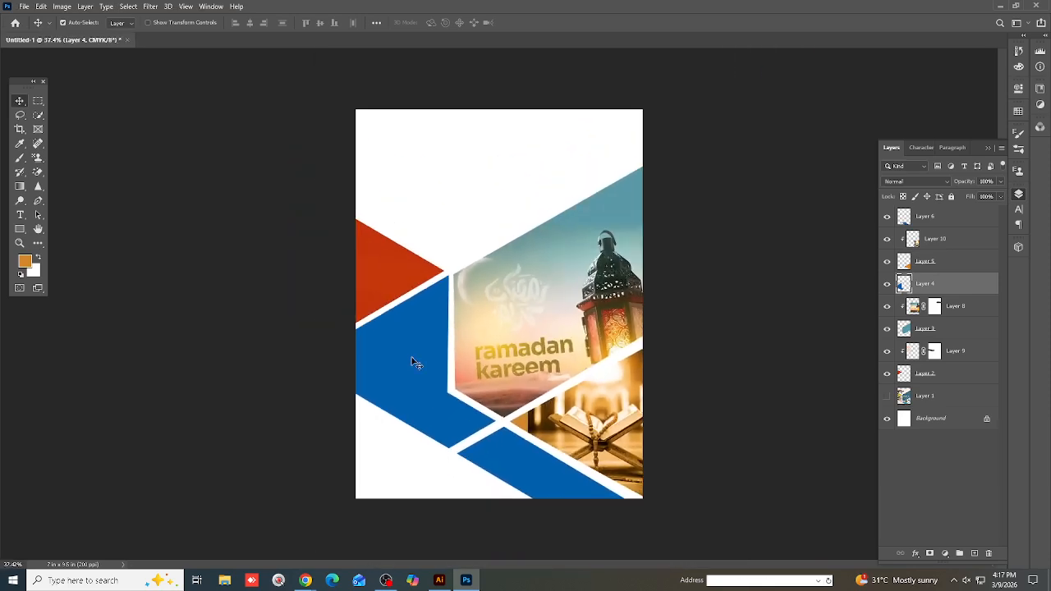
scroll(415, 363, up, 2)
scroll(418, 363, down, 3)
scroll(421, 370, up, 4)
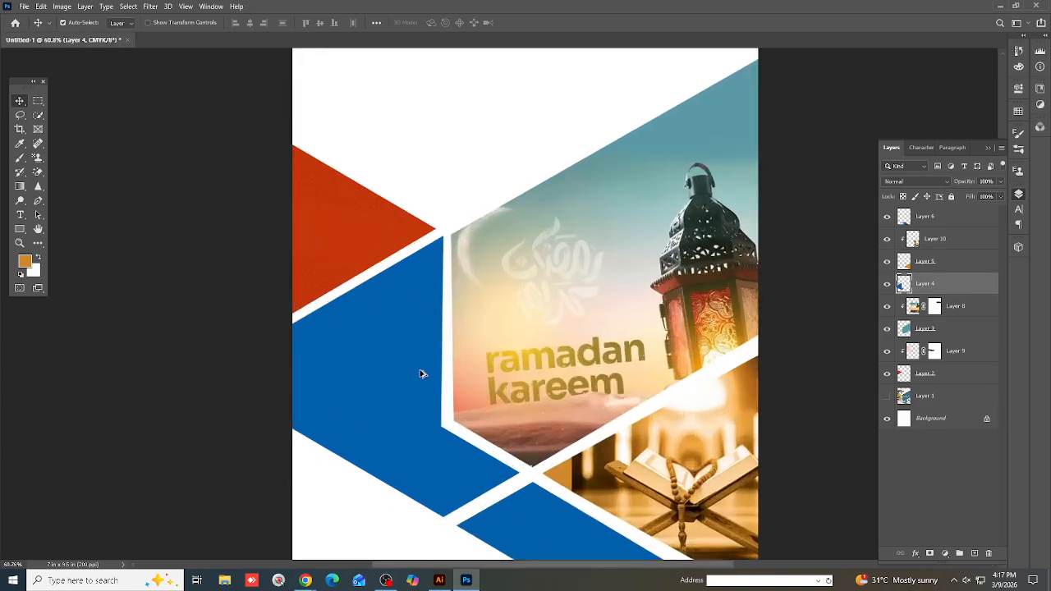
scroll(421, 375, down, 1)
scroll(429, 363, up, 1)
scroll(401, 343, down, 2)
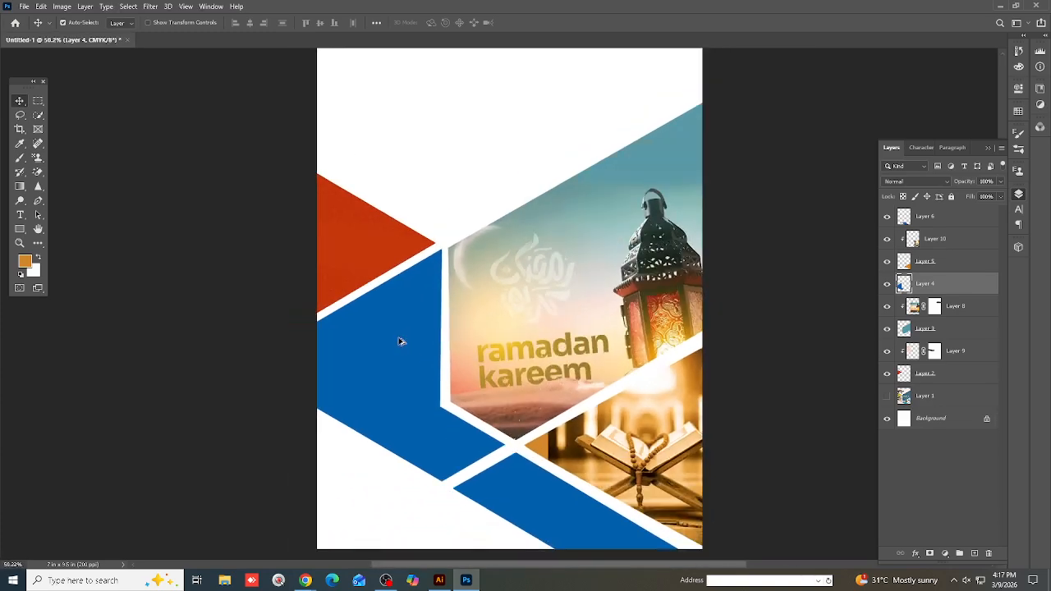
scroll(399, 343, down, 1)
scroll(392, 353, up, 1)
key(ctrl+0)
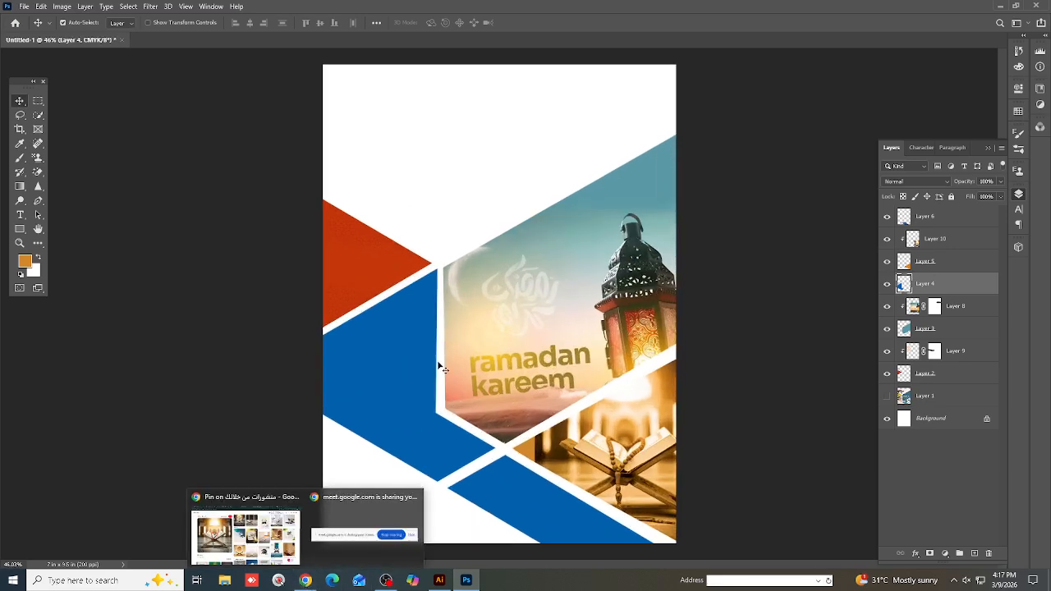
Select the layer of the blue band beneath the Quran picture (Layer 6)
click(537, 495)
scroll(537, 495, down, 3)
scroll(487, 523, up, 5)
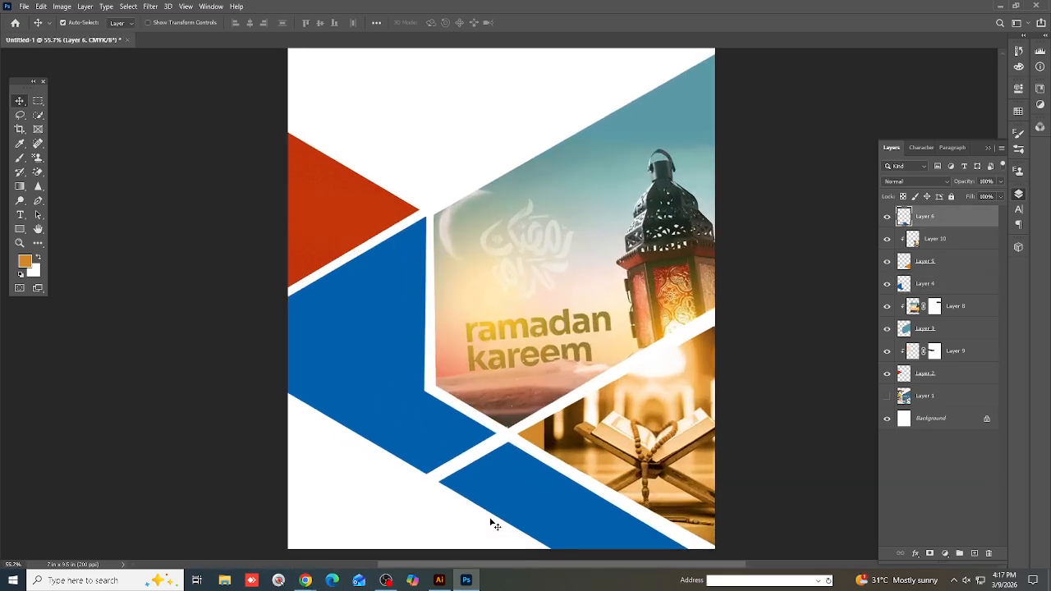
Switch to Chrome and browse the related Pinterest pins, opening the glowing teal Quran pin and the related teal mandala background pin
mouse_move(307, 582)
click(248, 538)
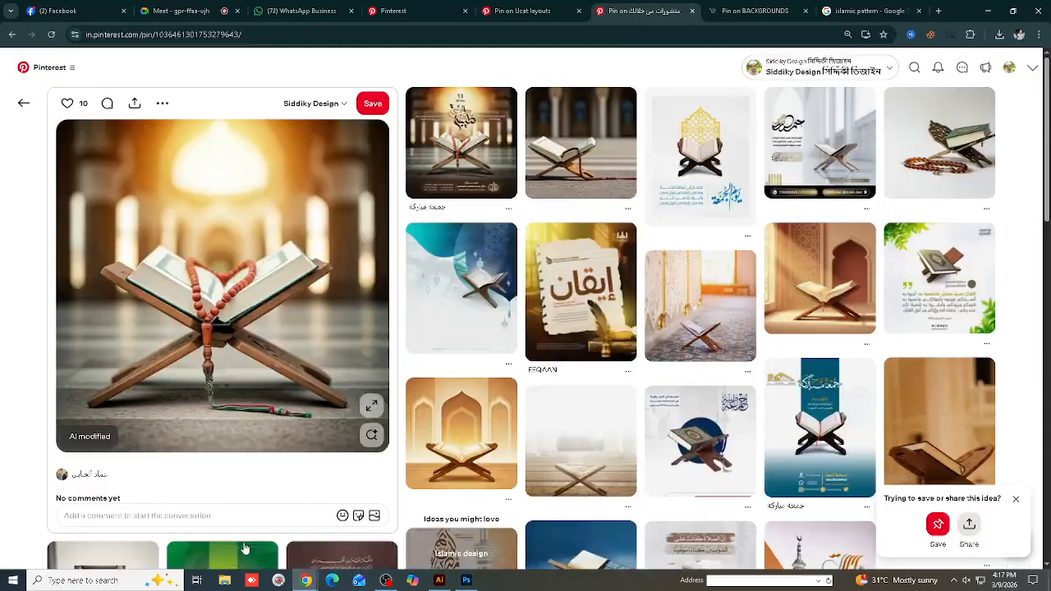
scroll(645, 363, down, 10)
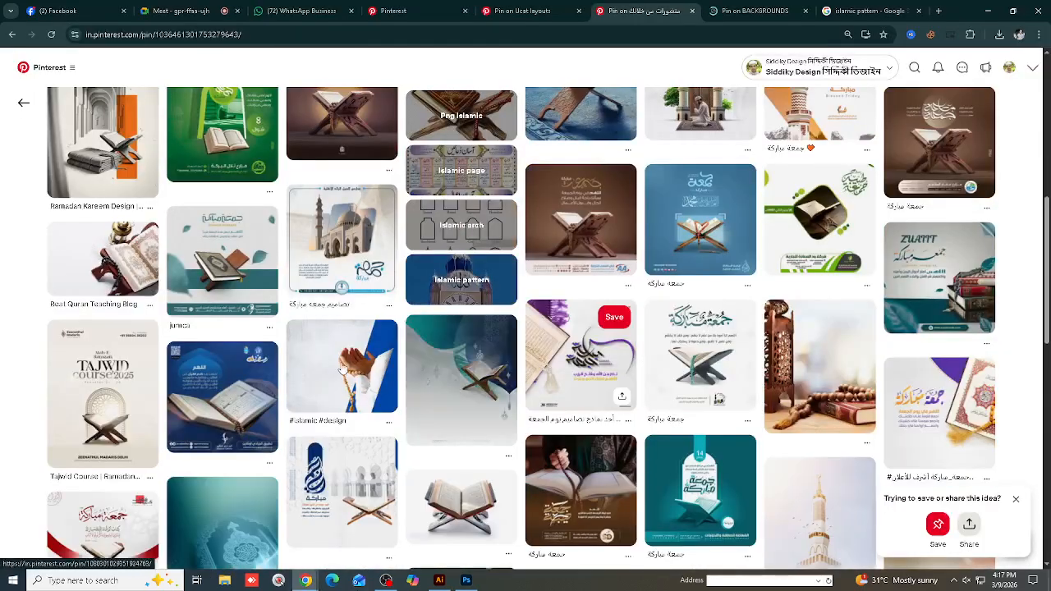
scroll(411, 394, down, 2)
scroll(421, 366, down, 1)
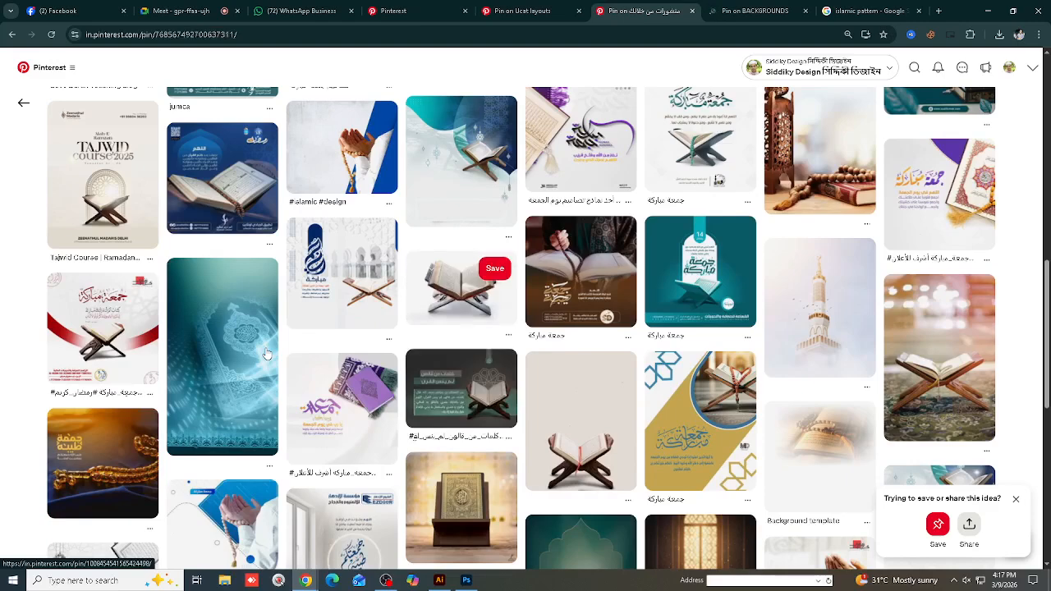
click(222, 362)
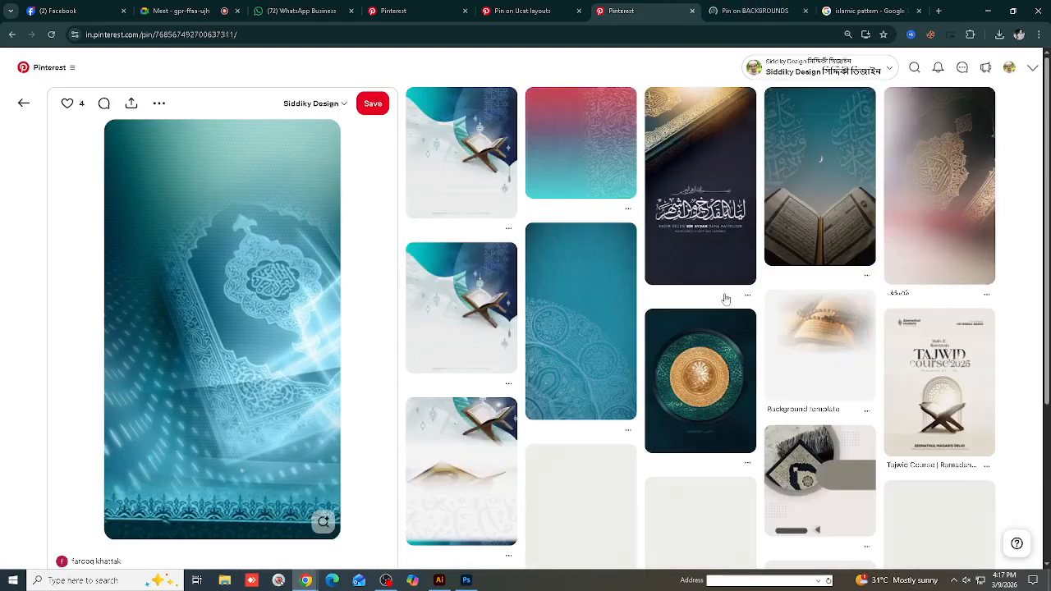
click(553, 359)
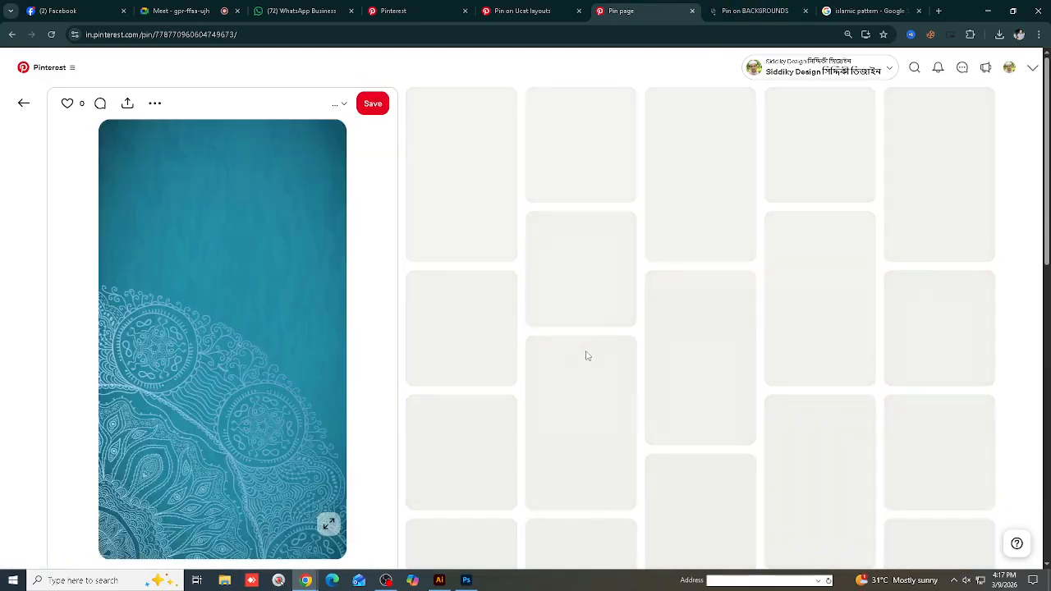
Browse the pins related to the teal mandala background and open the white frame pin with turquoise mandala corners
scroll(588, 356, down, 2)
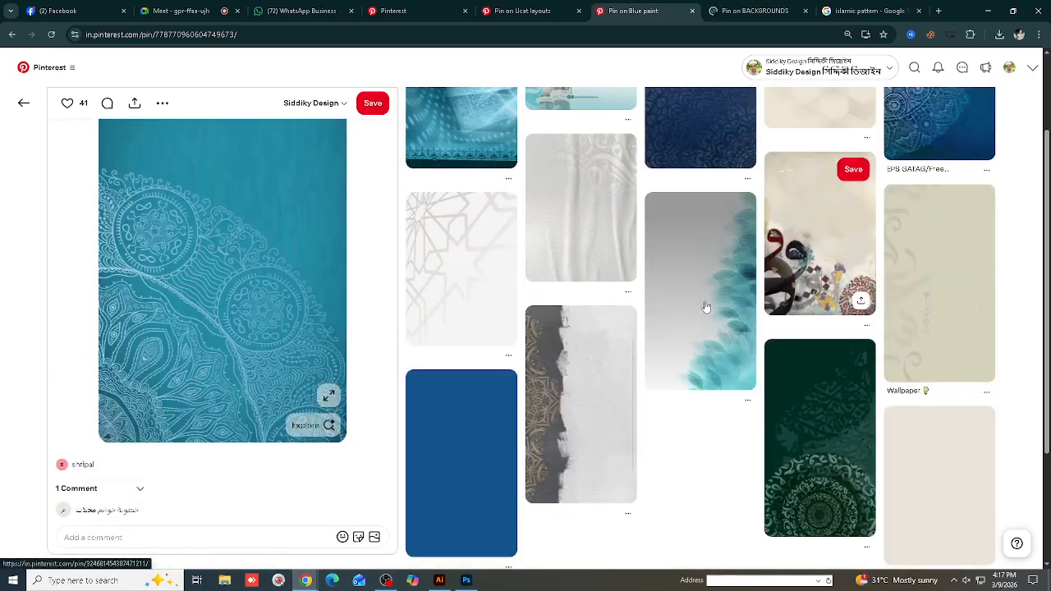
scroll(717, 262, down, 1)
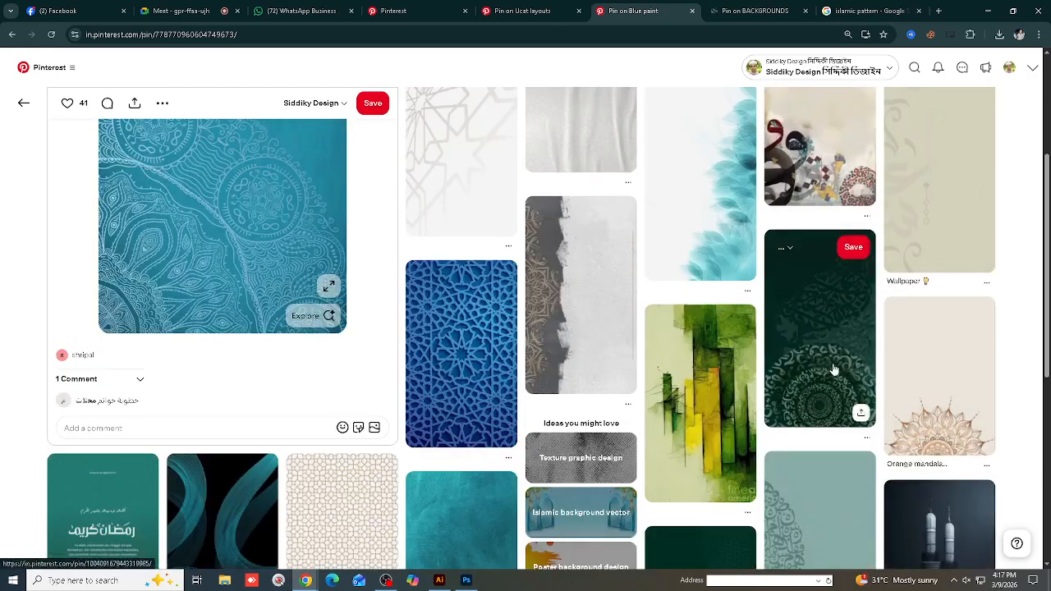
scroll(832, 360, down, 2)
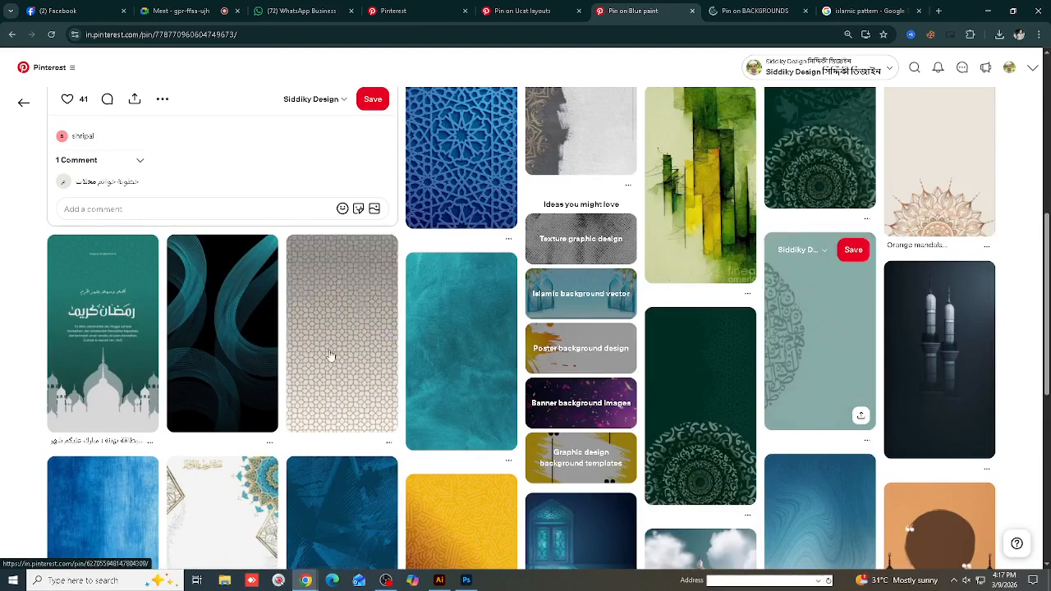
scroll(353, 286, down, 2)
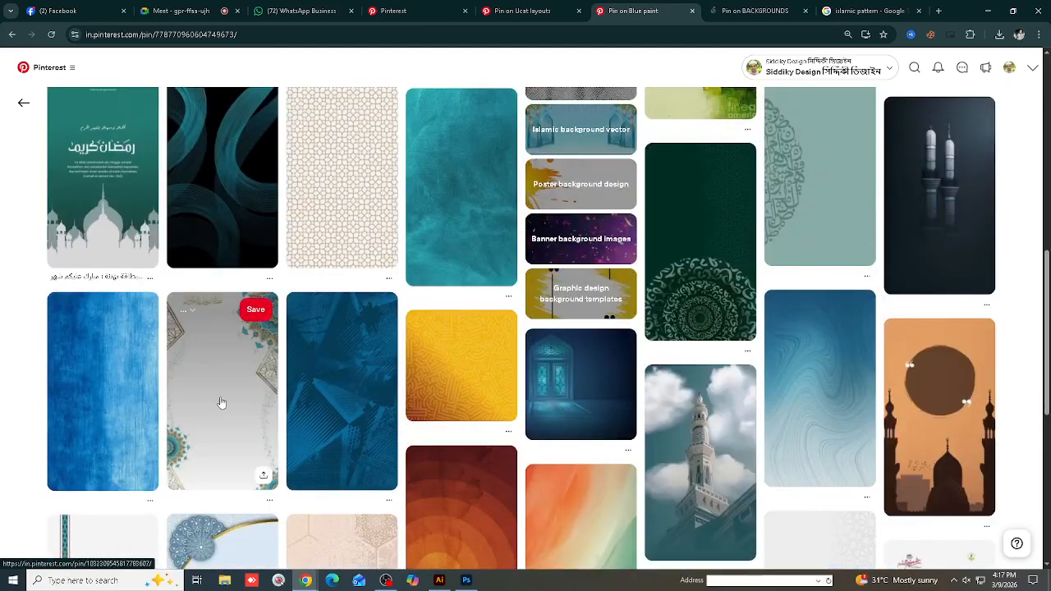
click(221, 403)
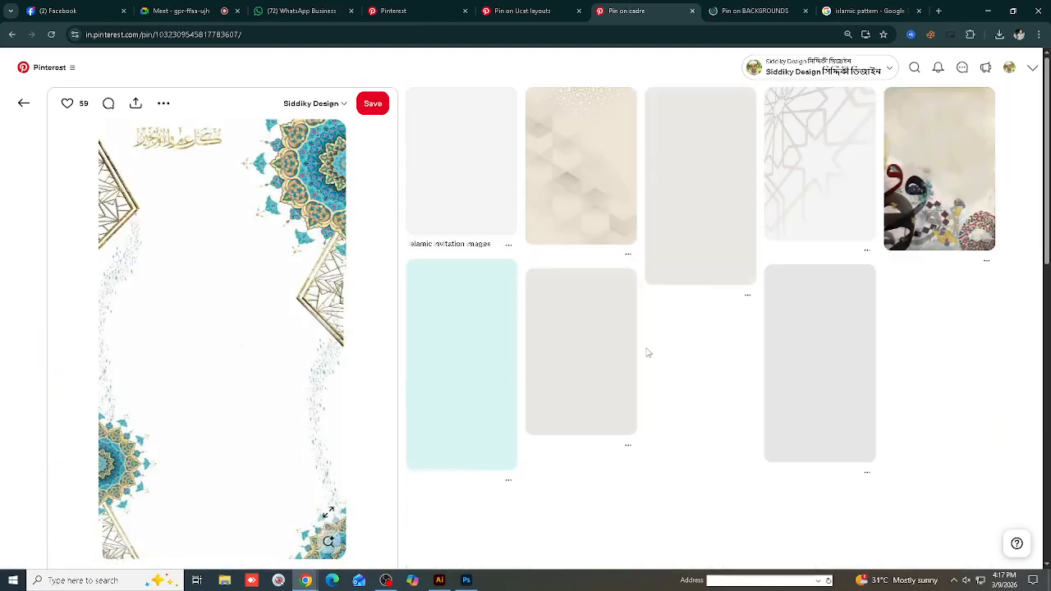
Look through the Islamic frame and border pins and open the round blue-and-gold ornament artwork
scroll(662, 352, down, 1)
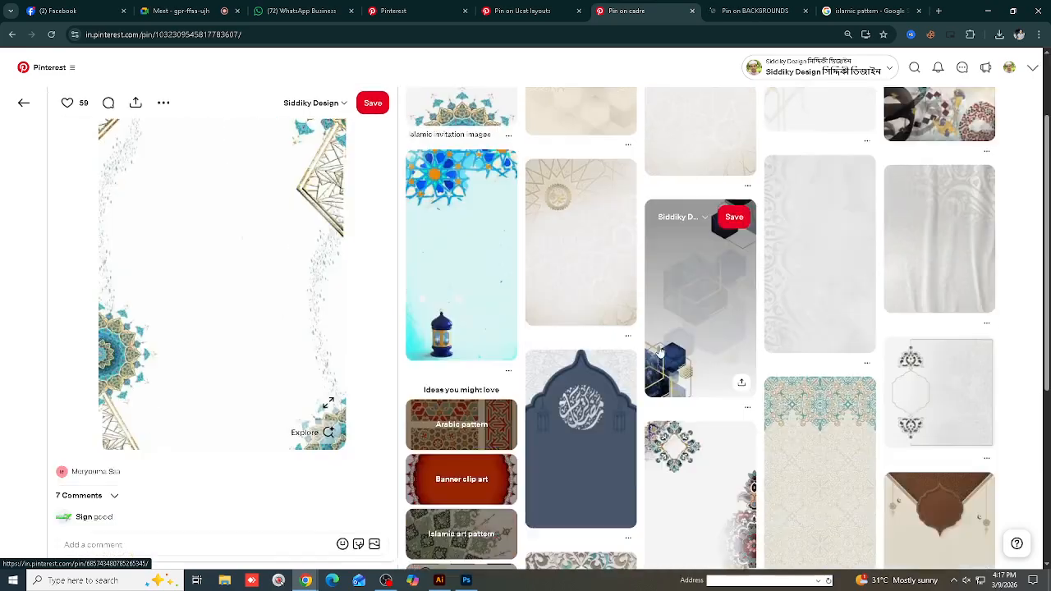
scroll(740, 370, down, 4)
scroll(774, 378, down, 1)
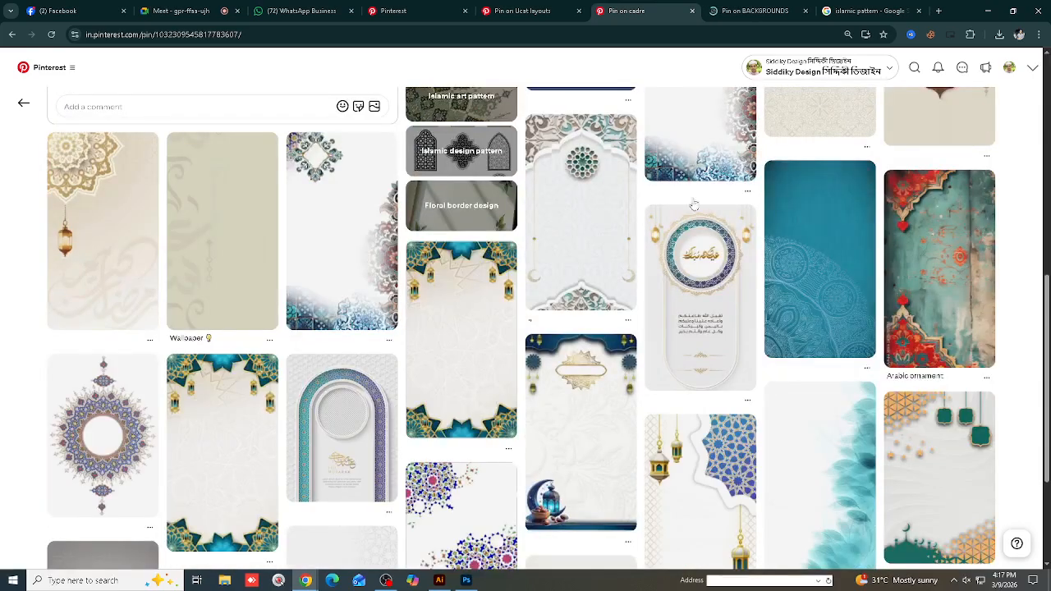
scroll(657, 353, down, 1)
scroll(597, 335, down, 1)
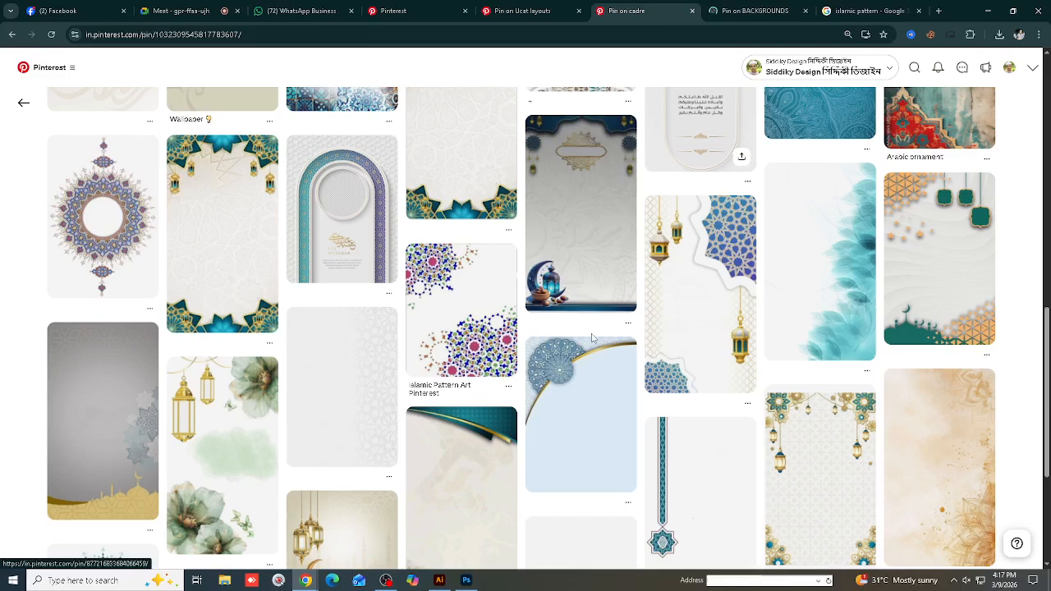
click(98, 210)
Browse the pins related to the round ornament and open the beige Arabic calligraphy art pin
scroll(641, 296, down, 1)
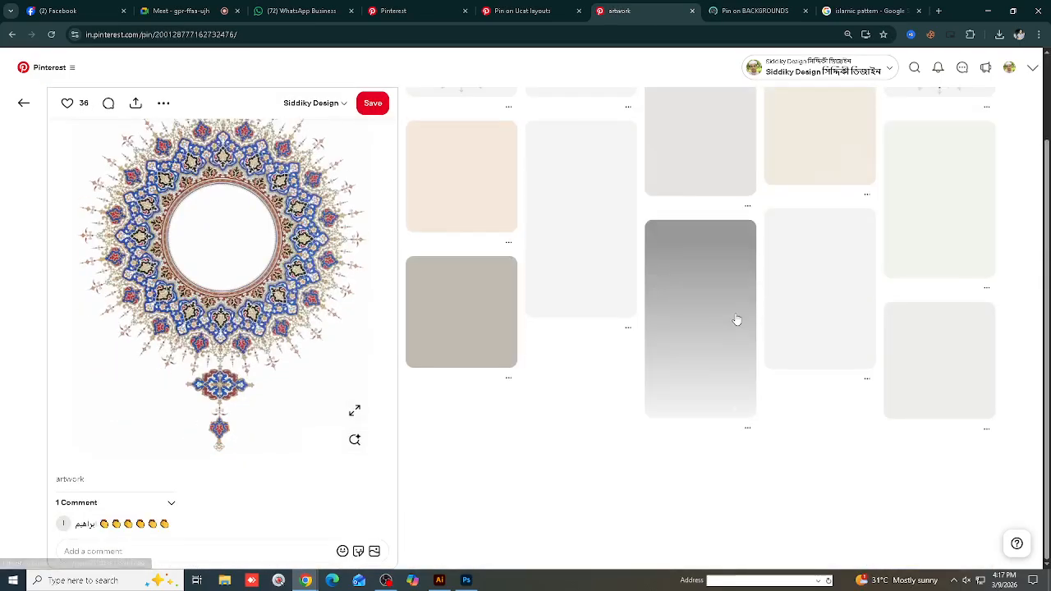
scroll(734, 317, down, 2)
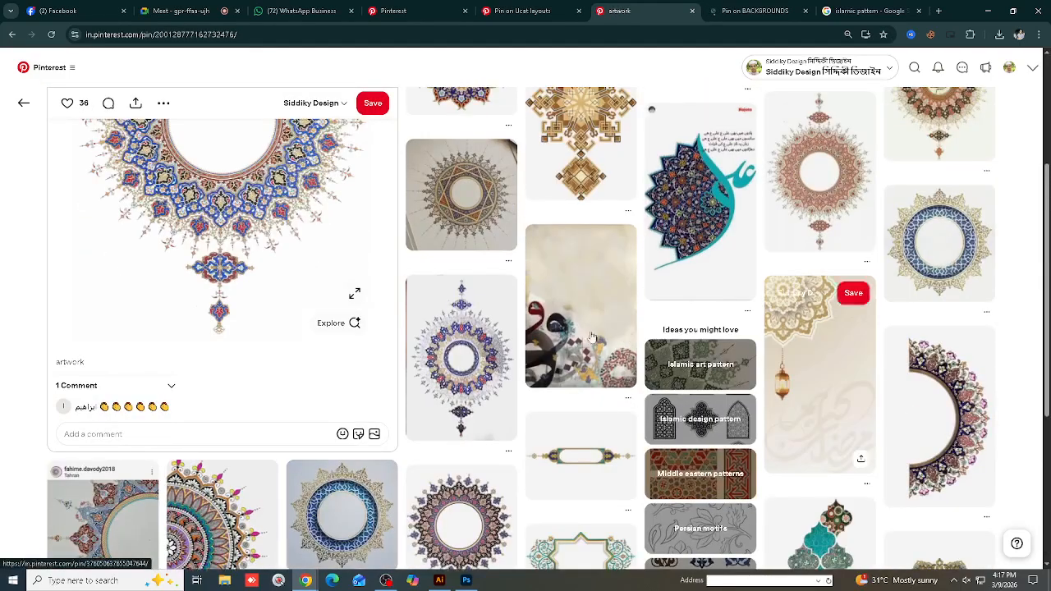
click(584, 340)
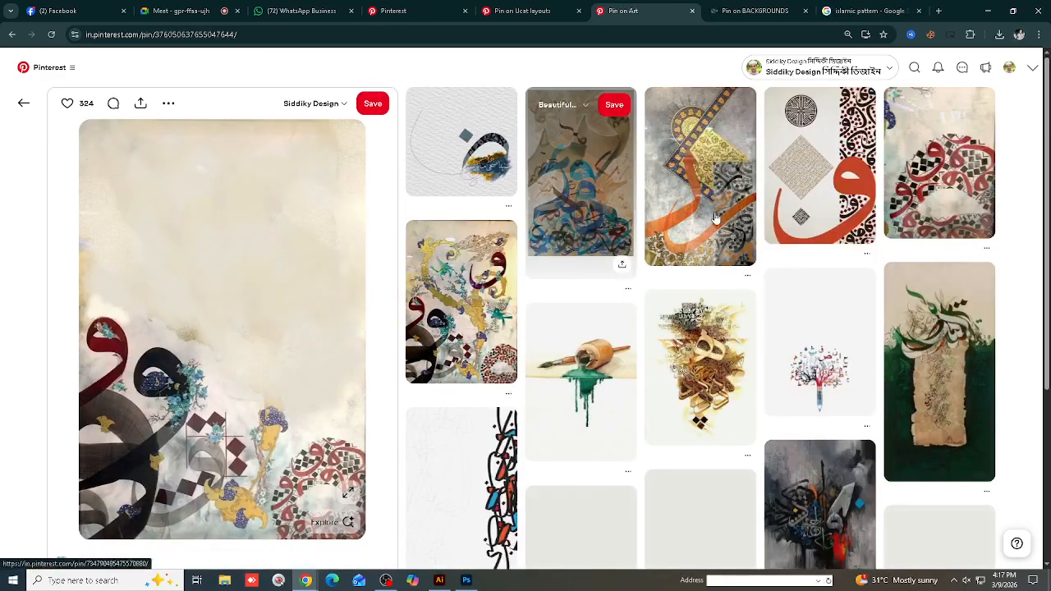
Find the black-and-white Arabic calligraphy painting among the related pins, open it and copy its image
scroll(683, 205, down, 5)
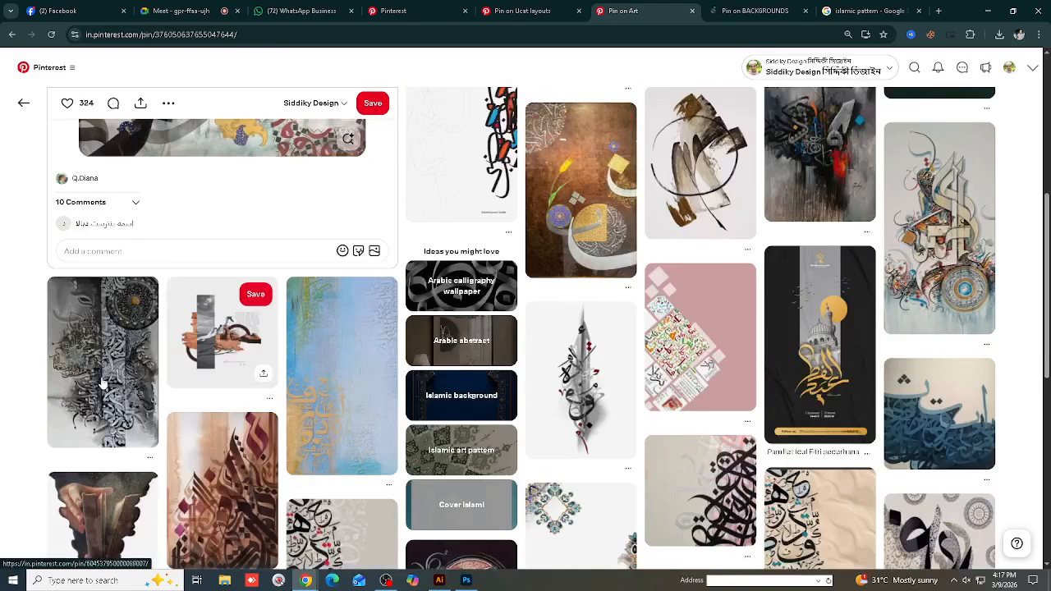
click(102, 384)
right_click(250, 275)
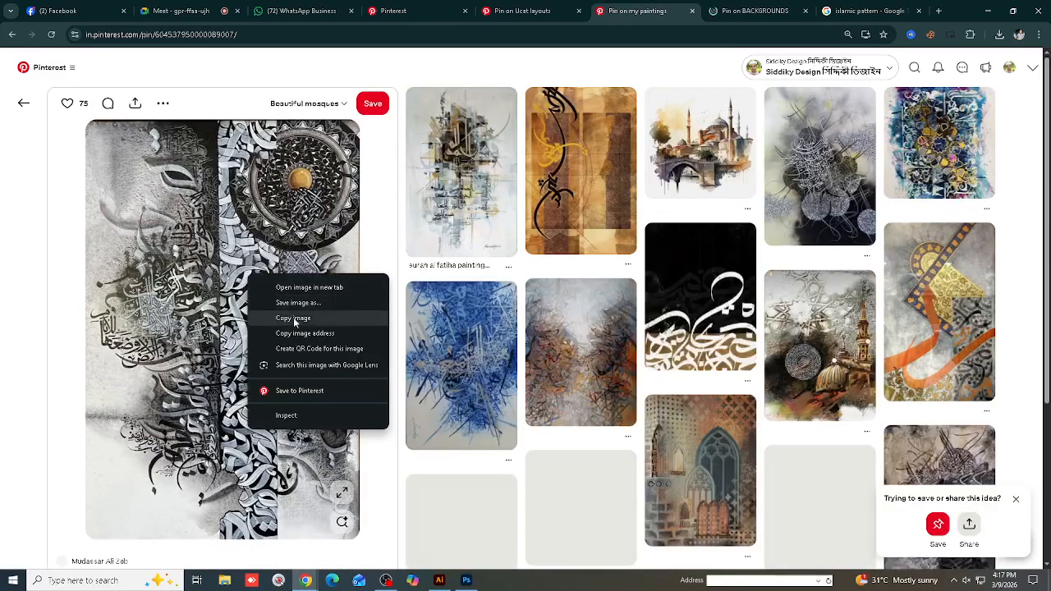
click(294, 319)
Switch to Photoshop and paste the calligraphy painting directly above the layer of the large blue shape (Layer 4)
click(466, 580)
click(345, 367)
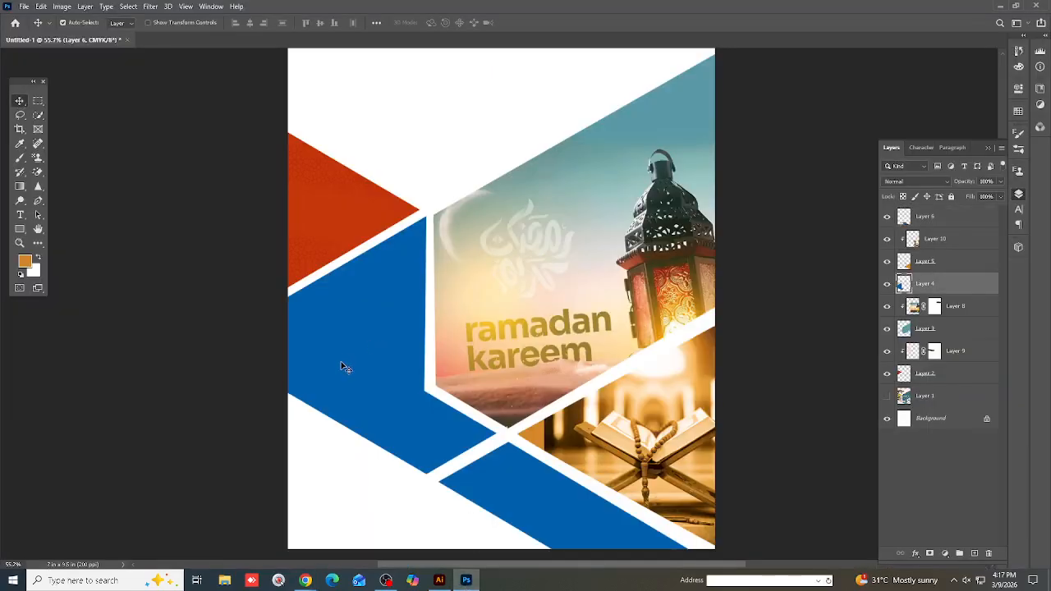
scroll(313, 389, up, 5)
scroll(455, 317, down, 2)
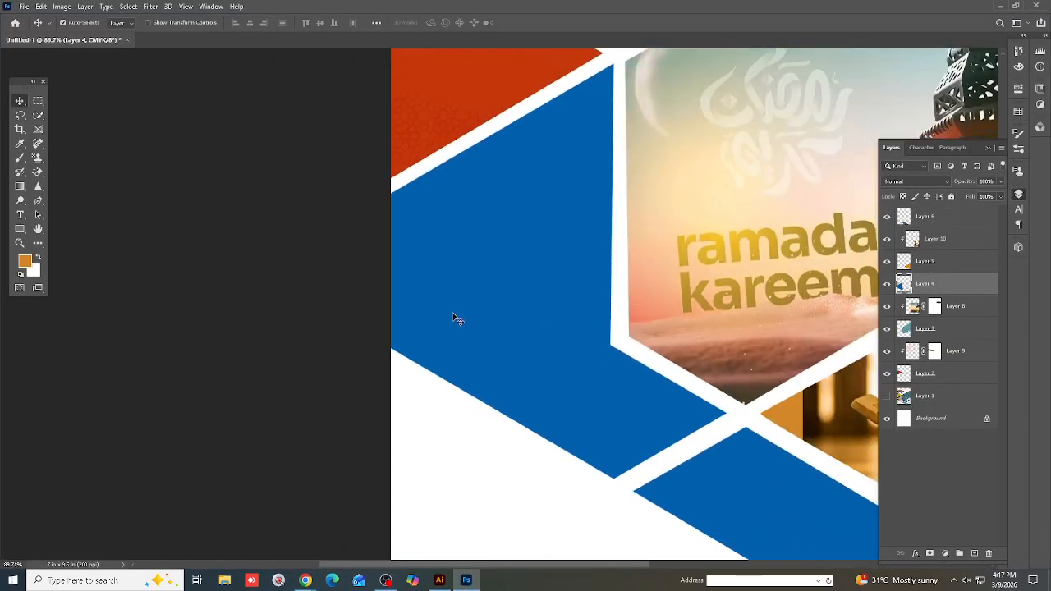
key(ctrl+v)
scroll(535, 298, down, 3)
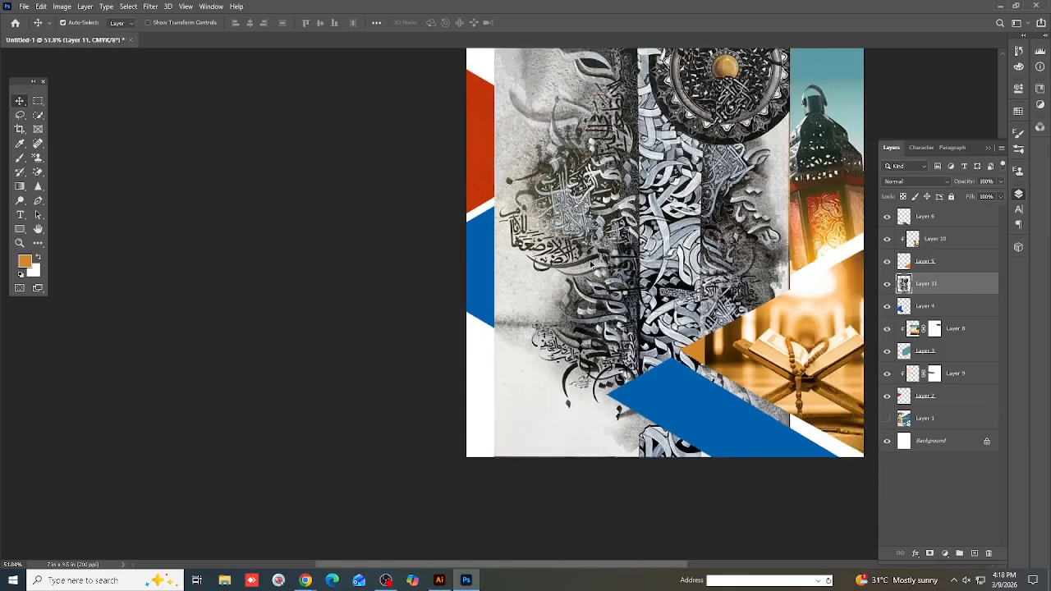
Clip the pasted calligraphy painting to the large blue shape and position it so the lettering covers the shape
right_click(965, 293)
click(846, 321)
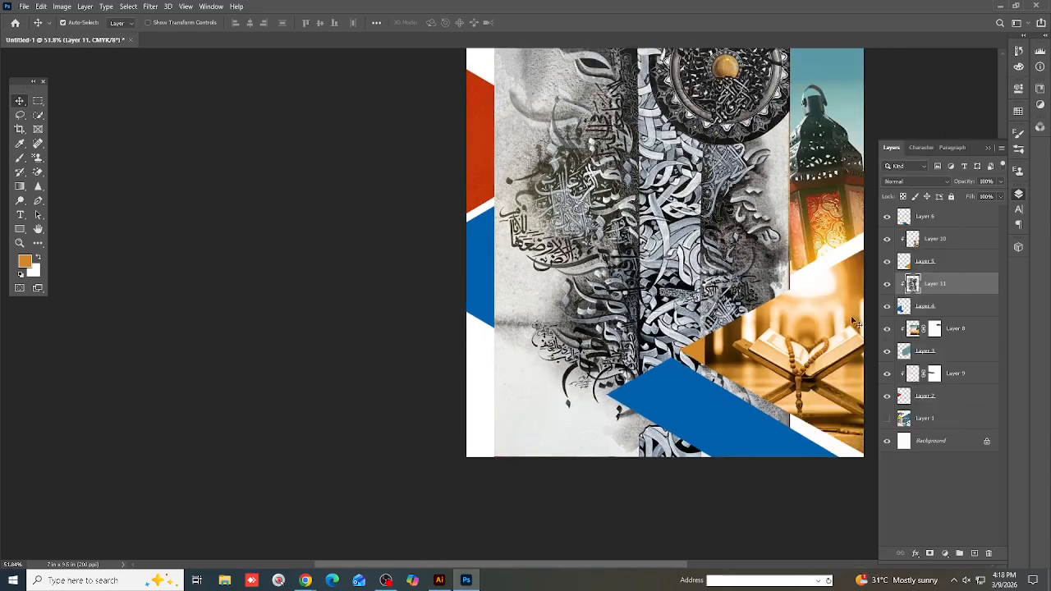
drag(527, 285, 522, 298)
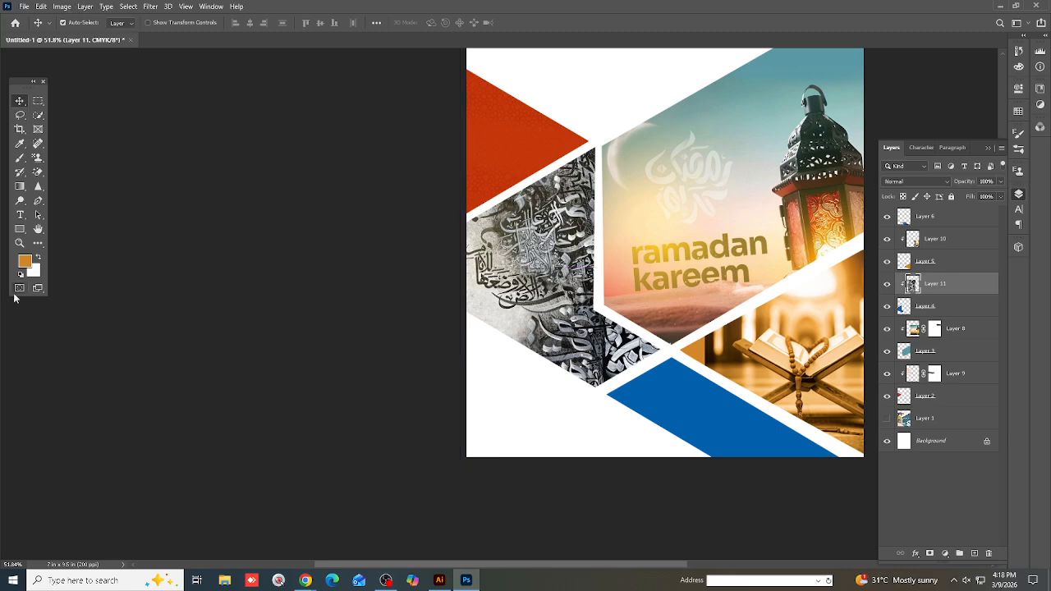
Sample the lower band's blue (#0060ad) as the foreground colour and apply a blue-to-white Gradient Map to the calligraphy picture
click(699, 389)
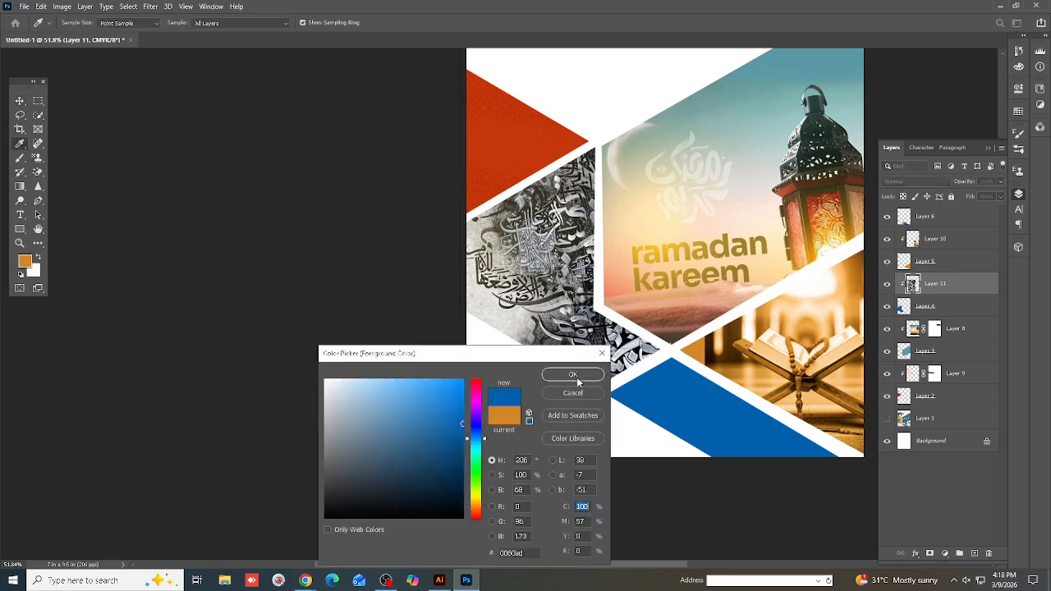
click(545, 371)
click(61, 7)
mouse_move(77, 38)
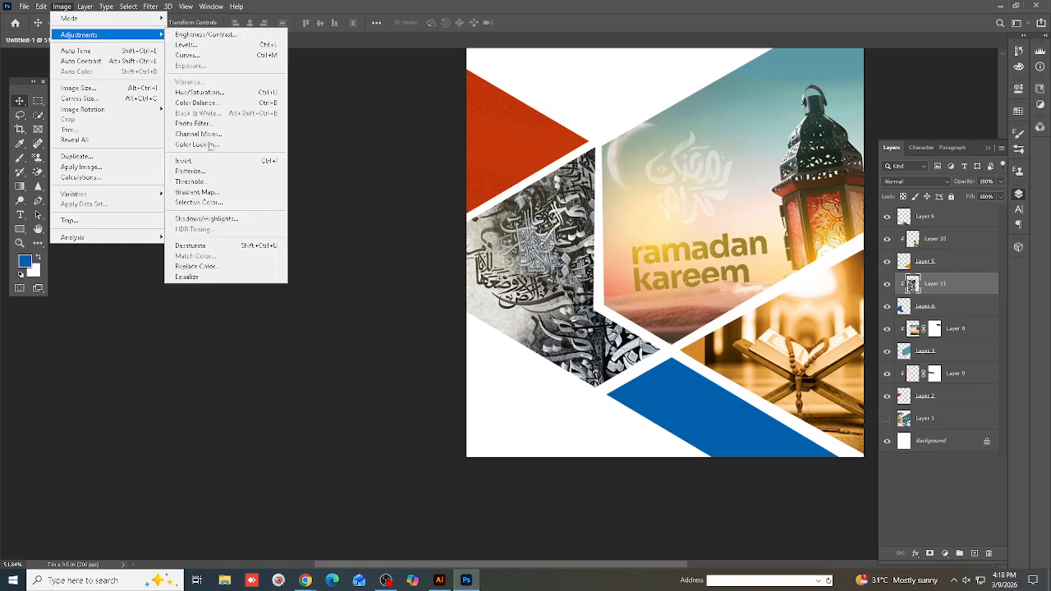
click(222, 194)
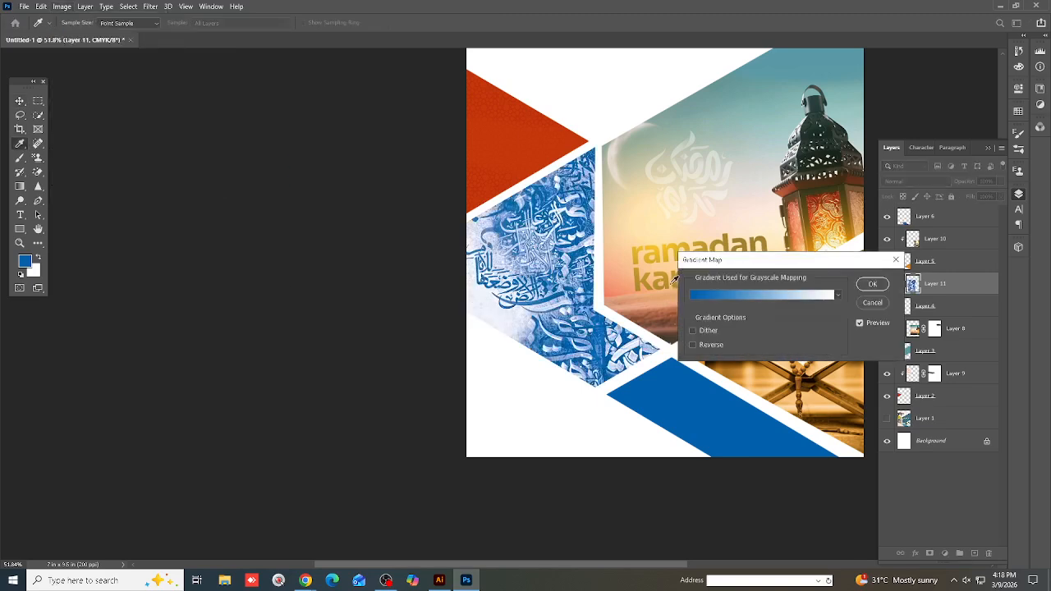
click(873, 284)
Set the blend mode of the clipped calligraphy picture (Layer 11) to Multiply and add a layer mask to it
click(903, 181)
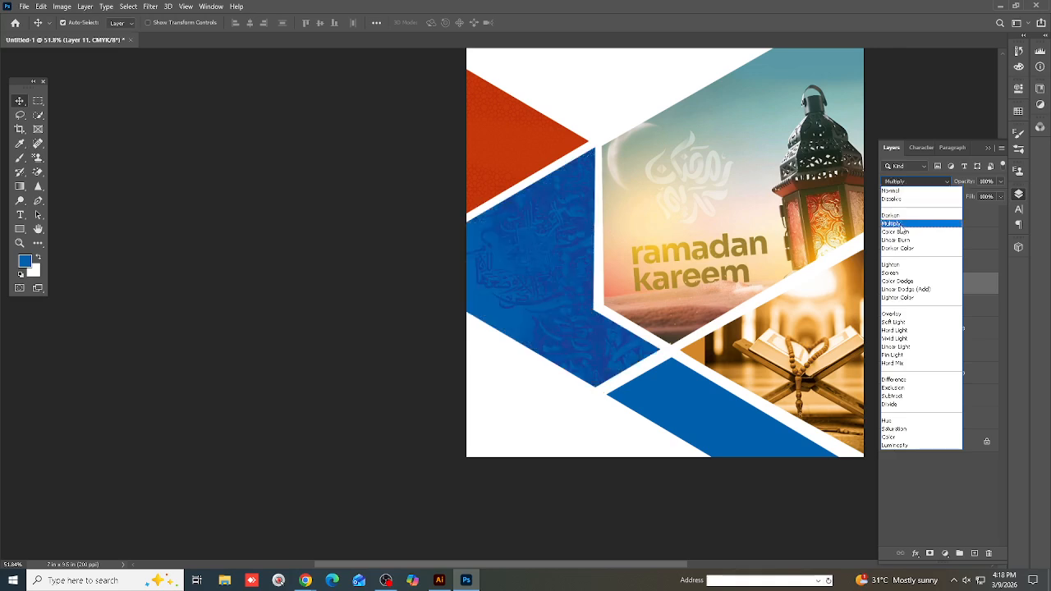
click(901, 224)
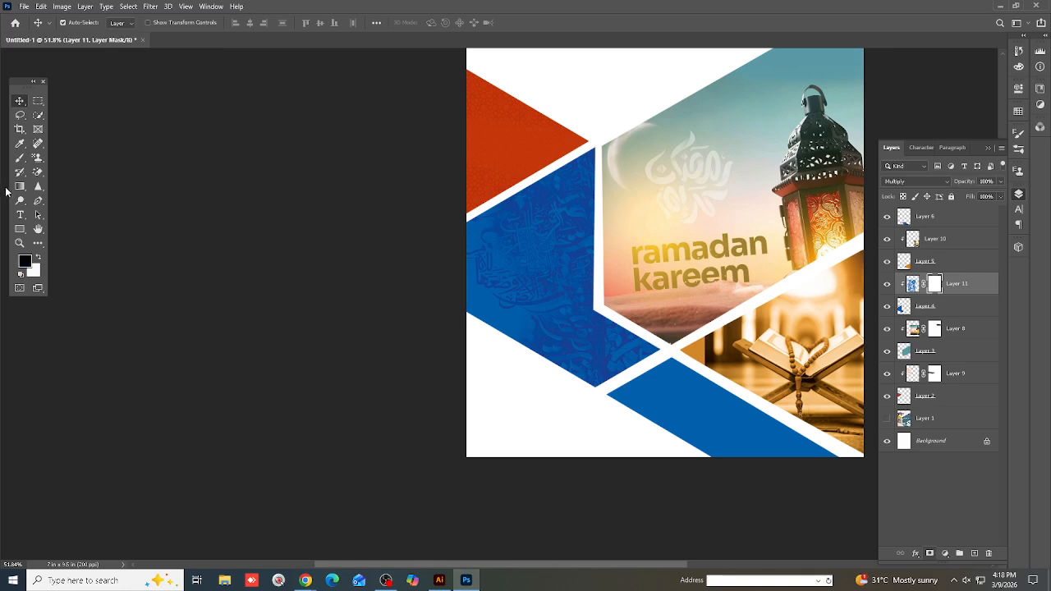
Paint on Layer 11's mask with a 600 px soft black brush at reduced opacity to fade the middle of the calligraphy
click(20, 160)
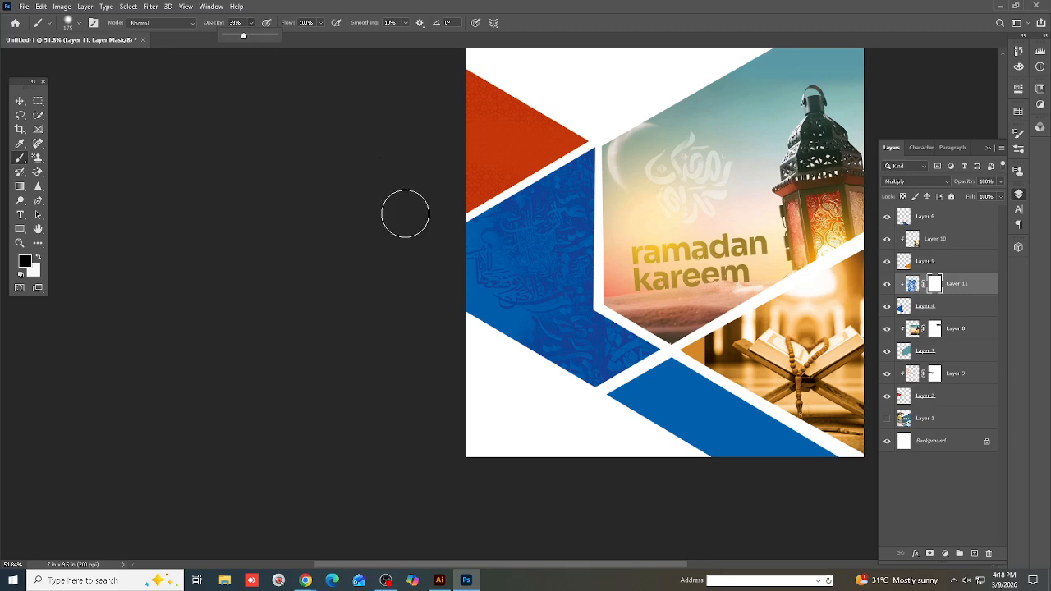
key(bracketright)
key(bracketright)
key(bracketright)
key(bracketright)
key(bracketright)
key(bracketright)
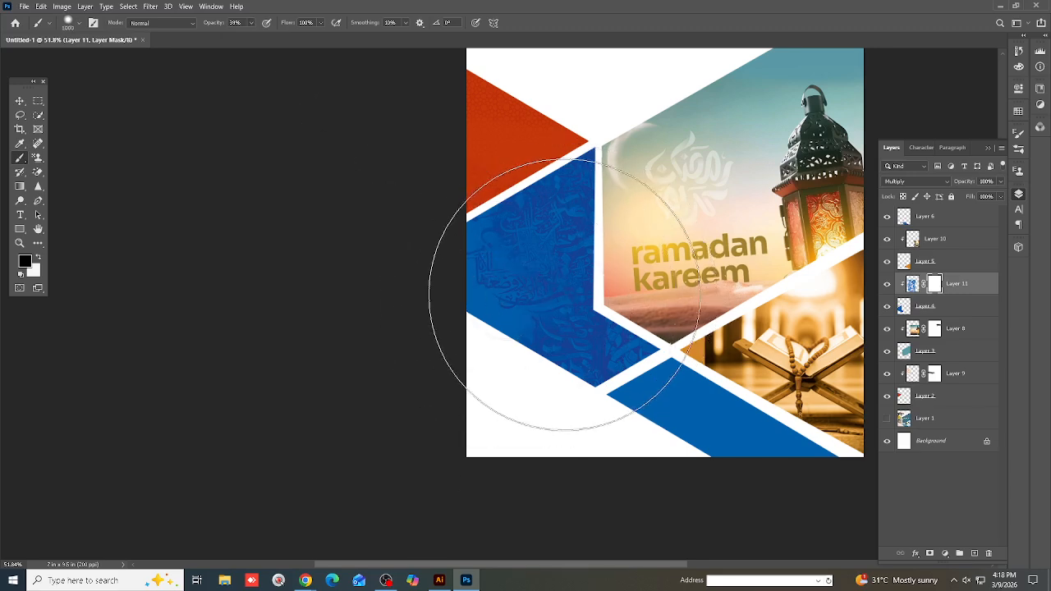
key(bracketleft)
key(bracketleft)
key(bracketleft)
key(bracketleft)
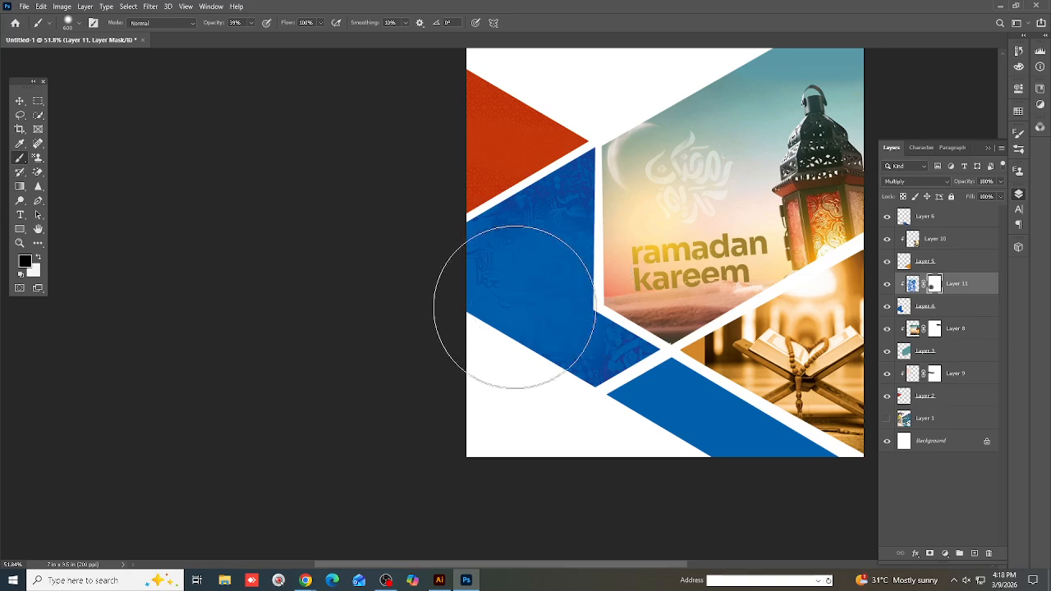
scroll(410, 317, down, 2)
key(ctrl+0)
key(ctrl+minus)
key(ctrl+0)
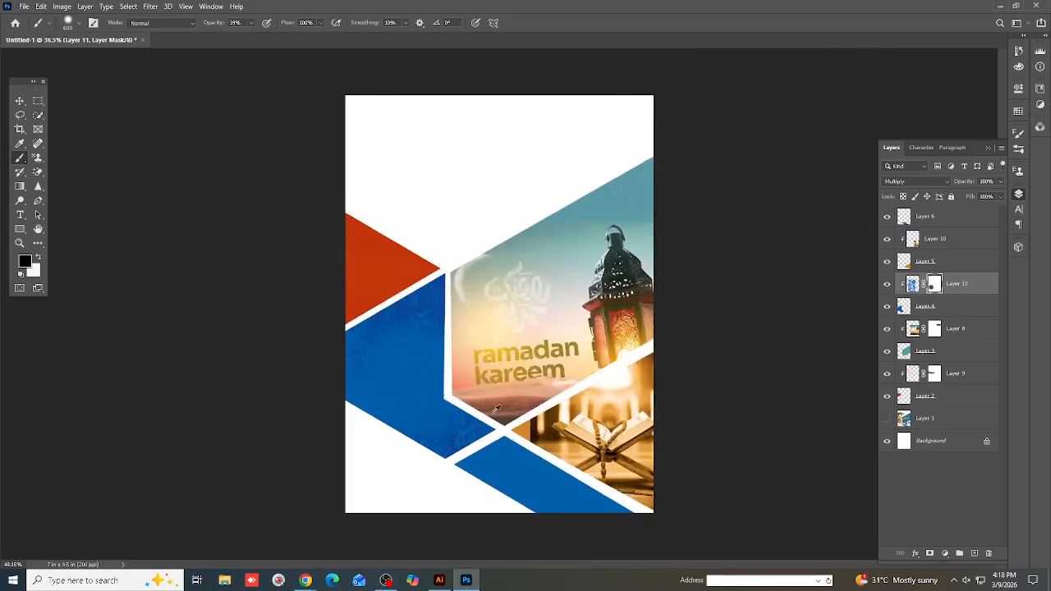
Recolour the lower blue band (Layer 6) by filling it with pure cyan (C 100, M 0, Y 0, K 0)
click(25, 102)
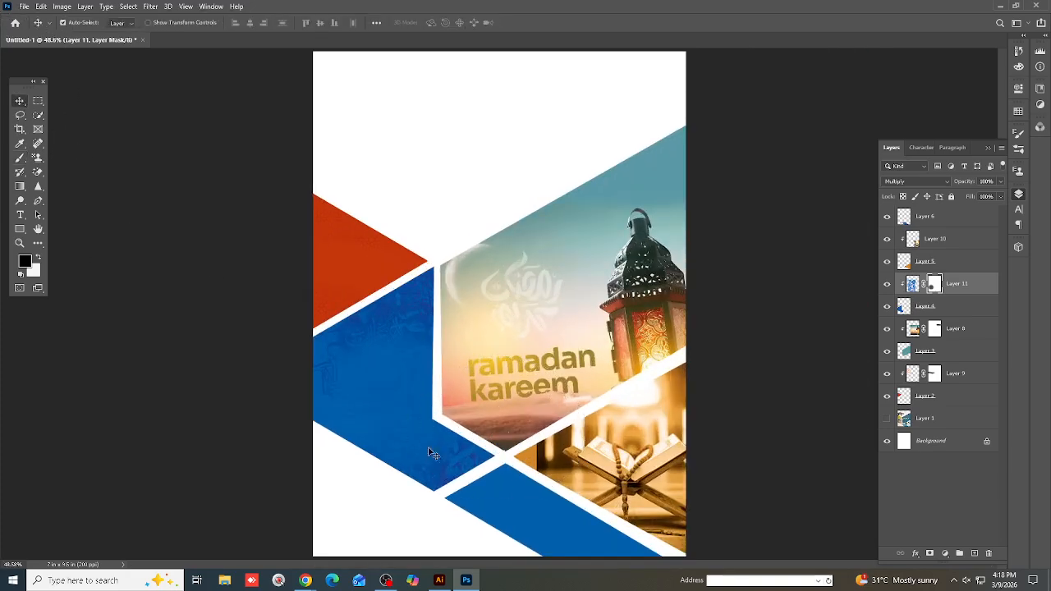
click(526, 514)
key(ctrl+minus)
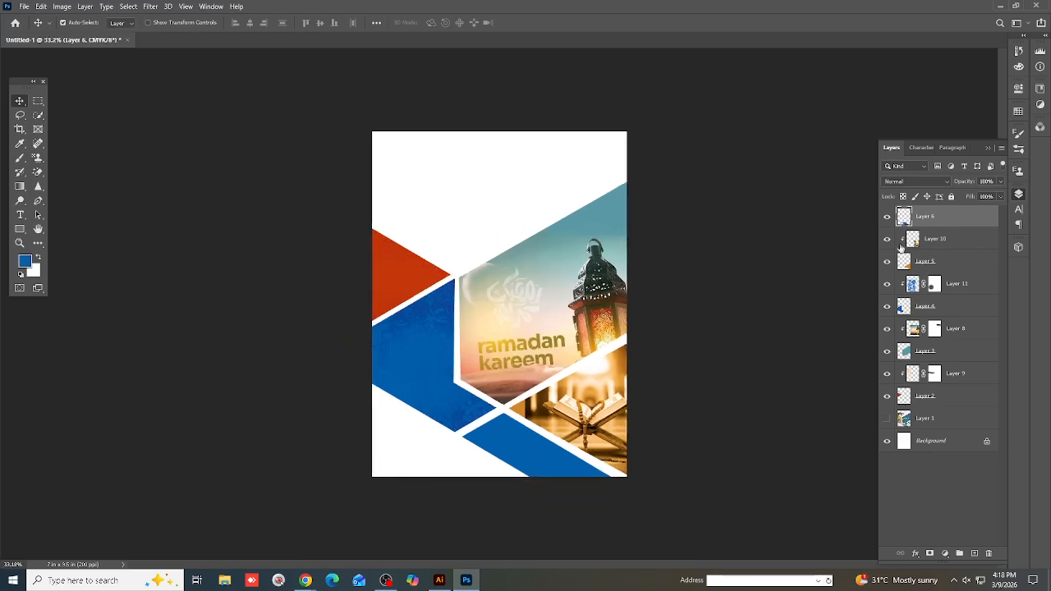
click(1018, 69)
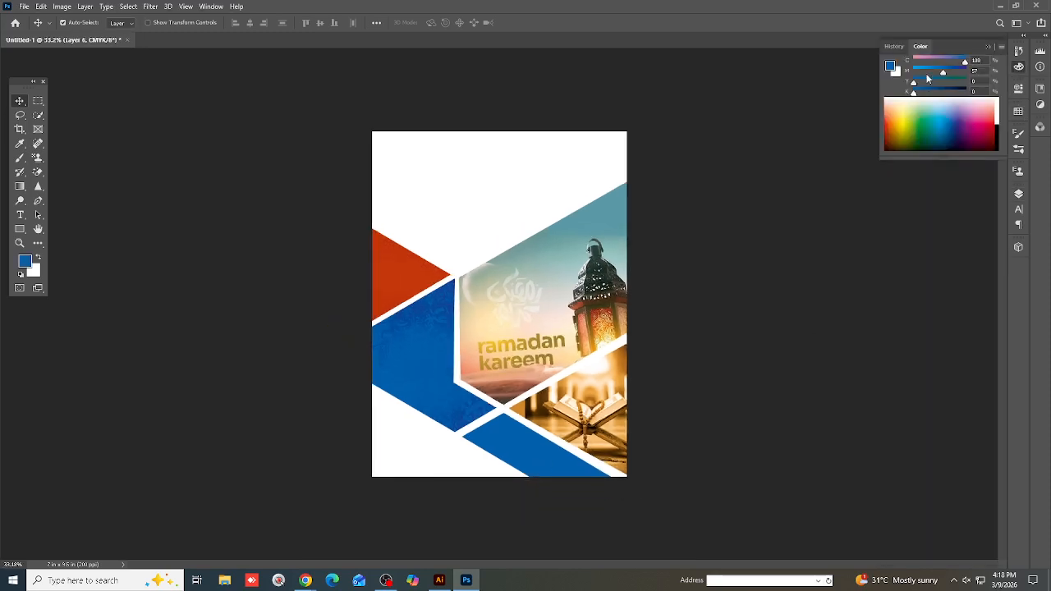
key(alt+shift+BackSpace)
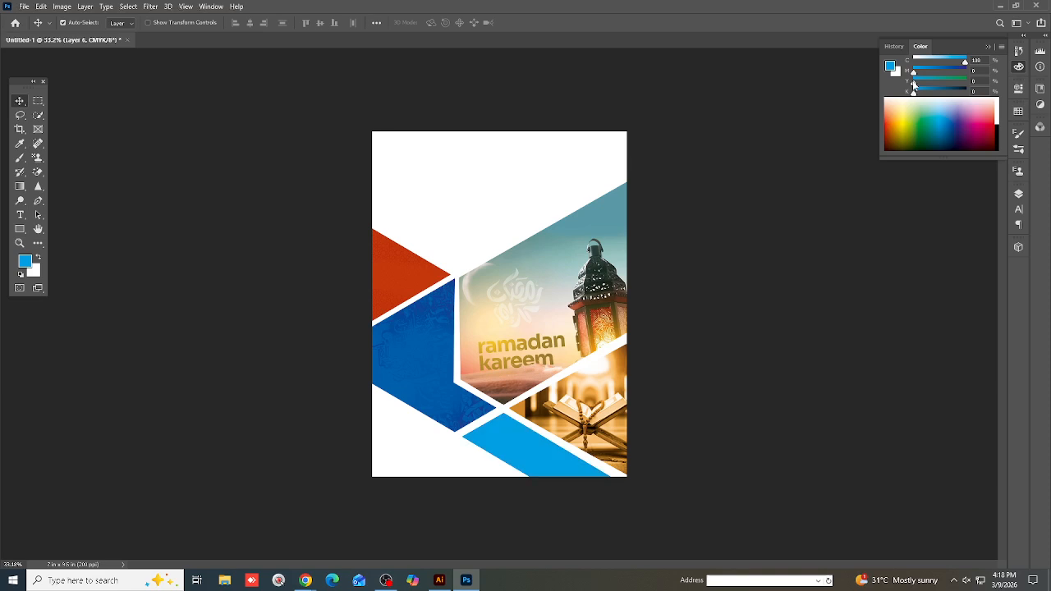
key(ctrl+0)
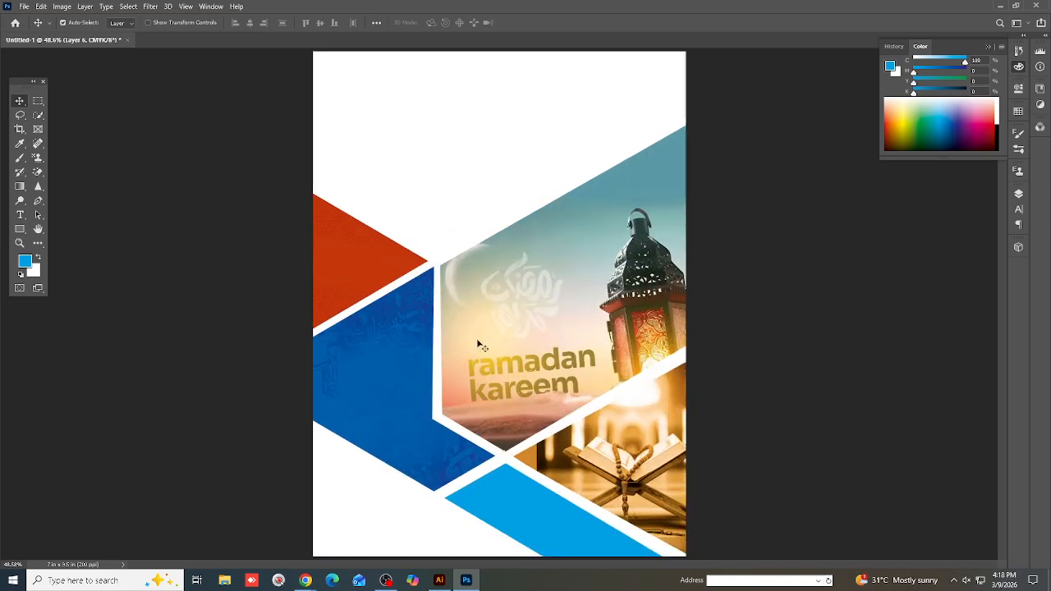
Switch to Chrome and copy an abstract teal-and-brown calligraphy painting from the Pinterest results
scroll(577, 486, down, 4)
scroll(577, 486, up, 6)
scroll(576, 487, down, 3)
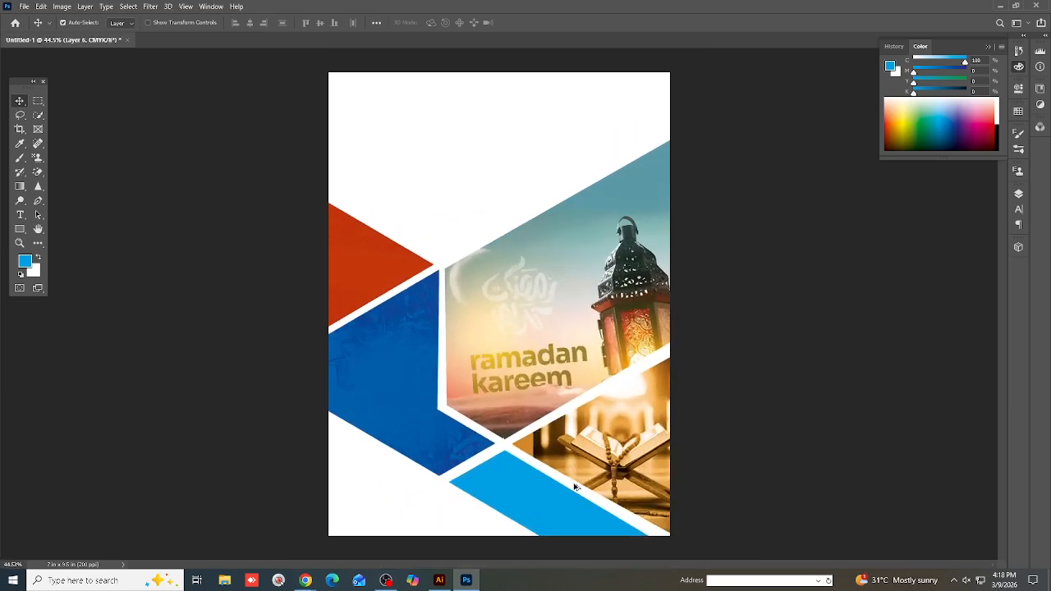
mouse_move(309, 583)
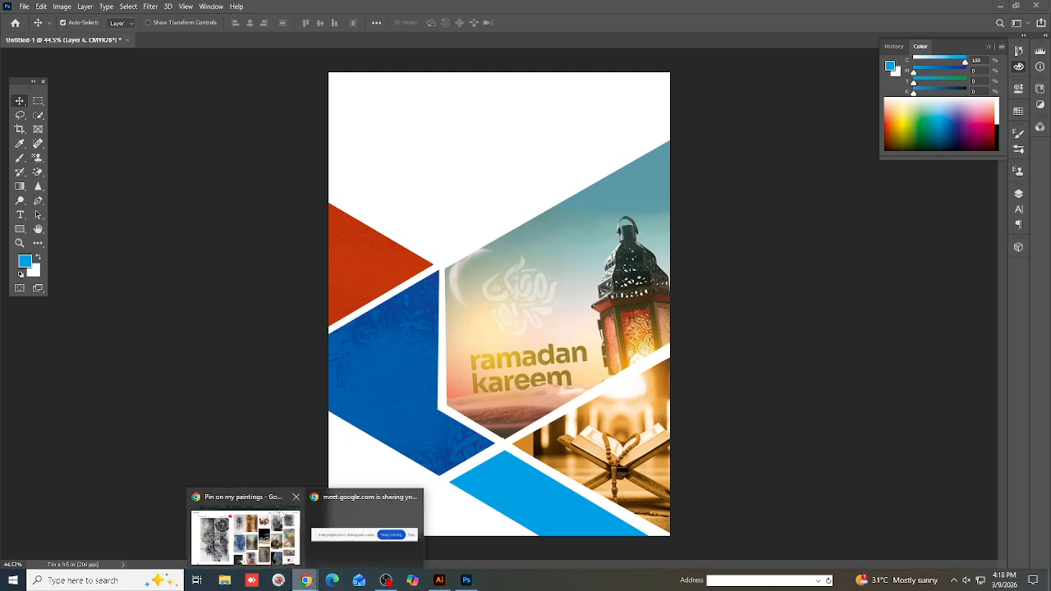
click(284, 517)
scroll(550, 415, down, 5)
scroll(550, 415, down, 3)
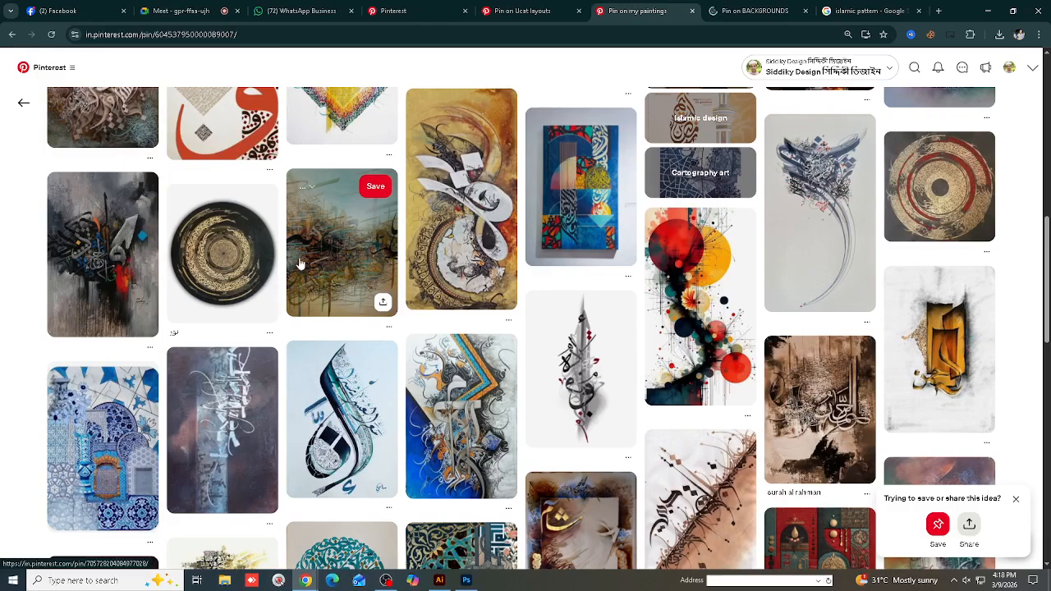
click(331, 264)
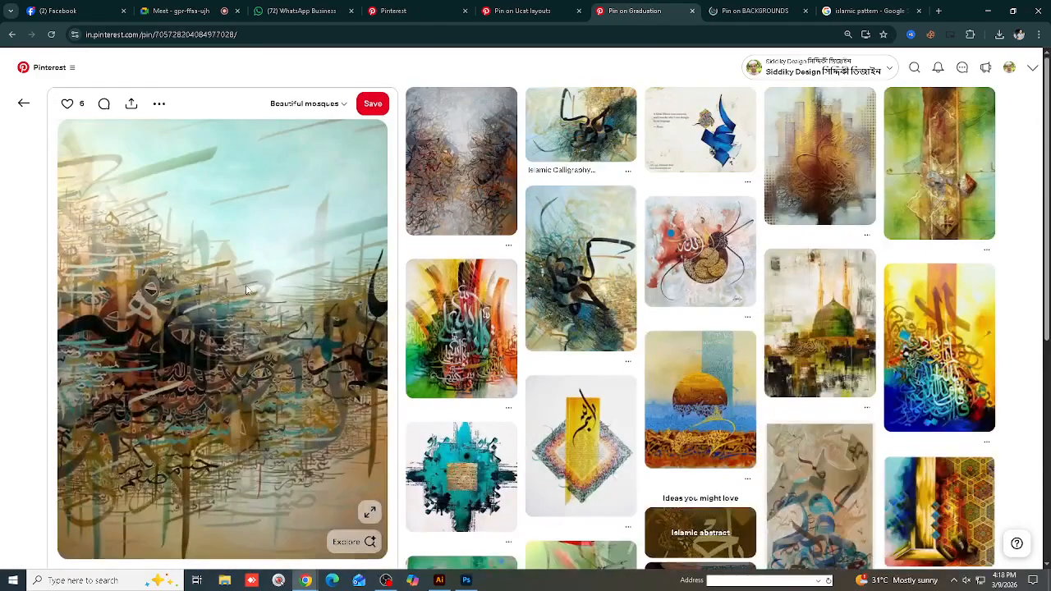
right_click(236, 289)
click(280, 331)
scroll(279, 331, down, 3)
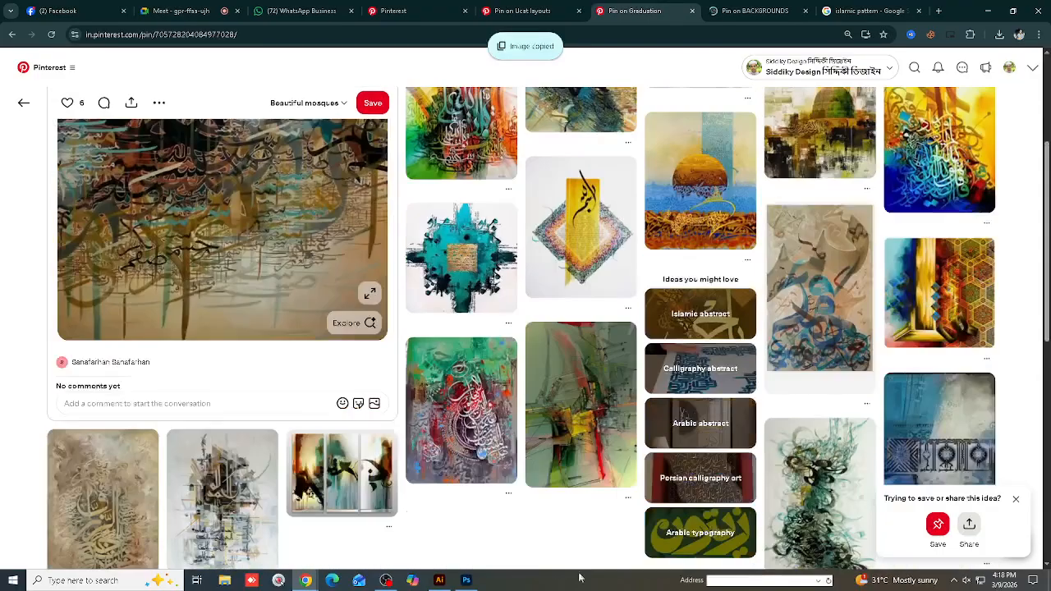
Return to Photoshop, paste the painting as a new layer and place it over the page's lower-right corner
click(466, 580)
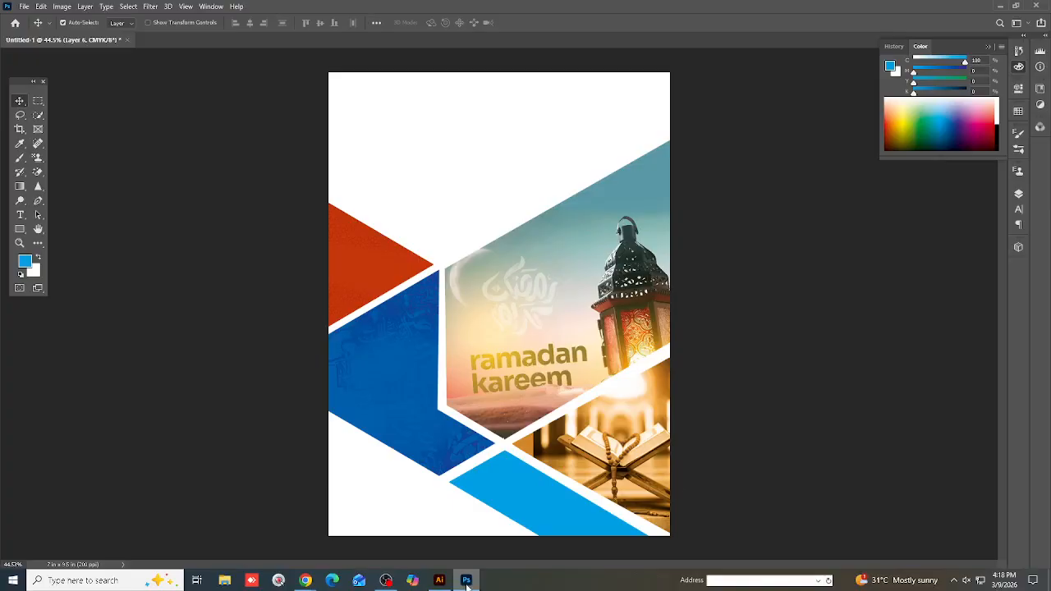
click(1019, 194)
key(ctrl+v)
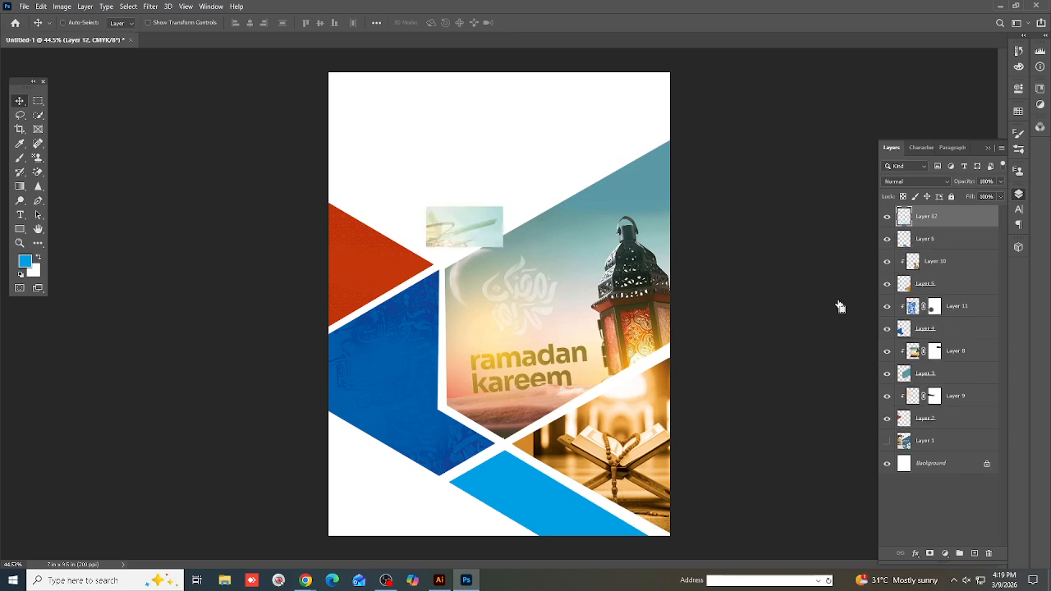
mouse_move(578, 514)
mouse_down()
mouse_move(565, 526)
mouse_move(564, 515)
mouse_move(584, 521)
mouse_up()
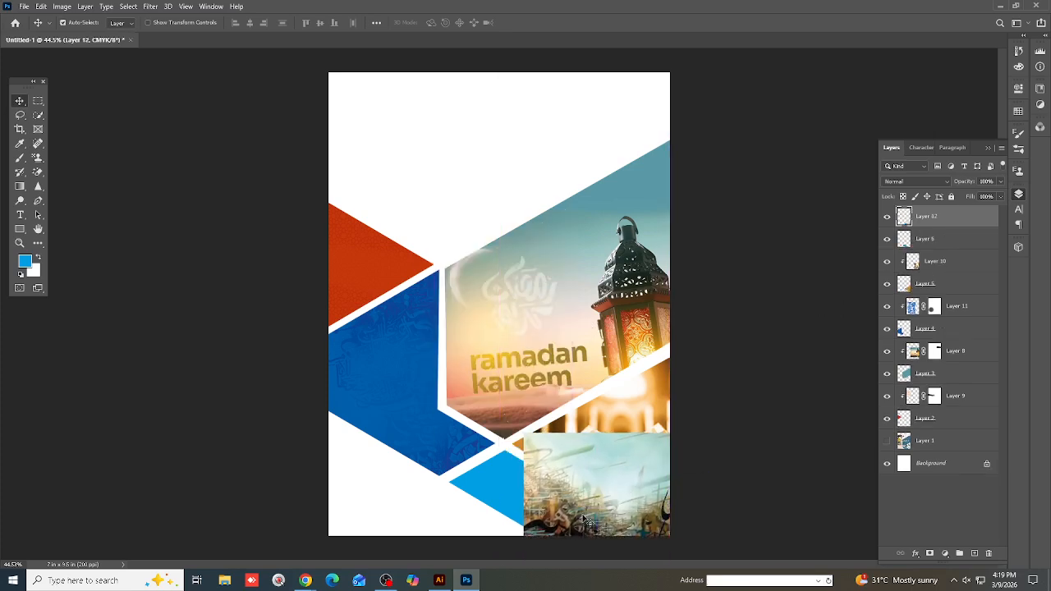
Apply the Equalize adjustment to the pasted painting layer
click(63, 7)
mouse_move(90, 34)
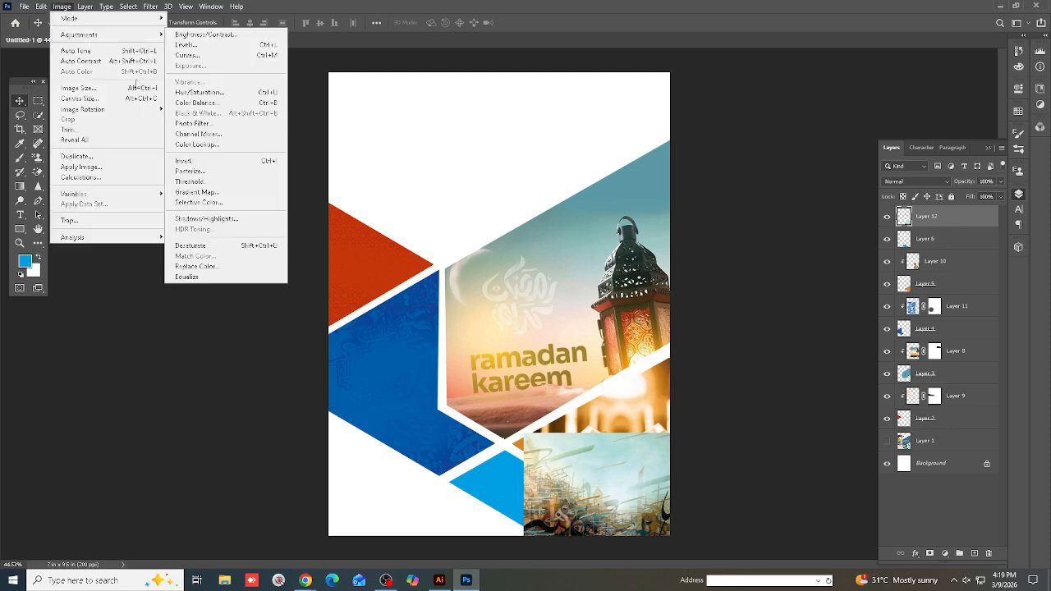
click(231, 187)
key(Return)
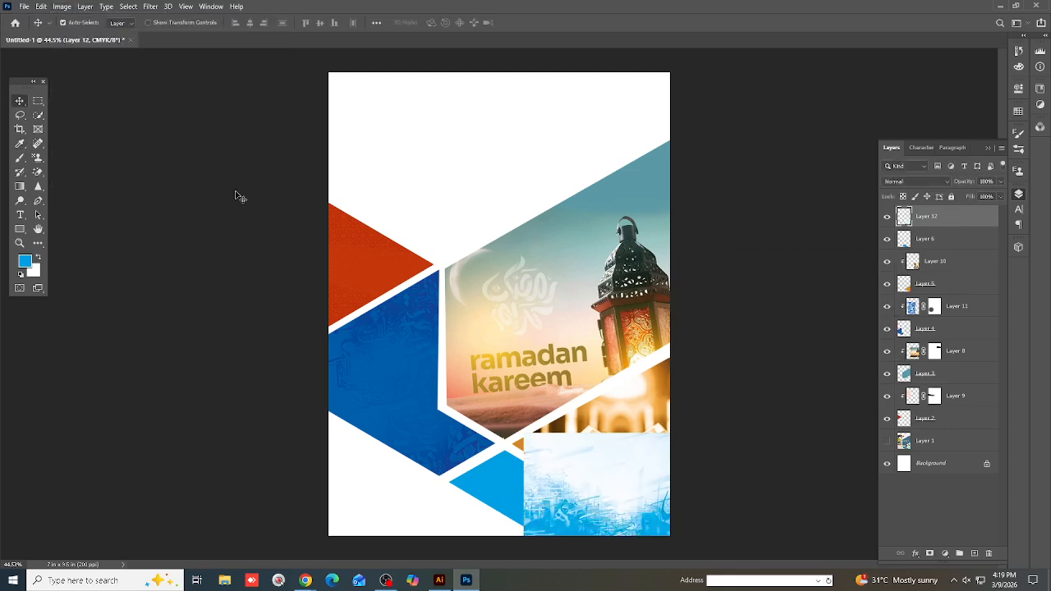
Clip the painting to the light-blue band layer, set its blending to Hard Light and shift it over the band
right_click(952, 220)
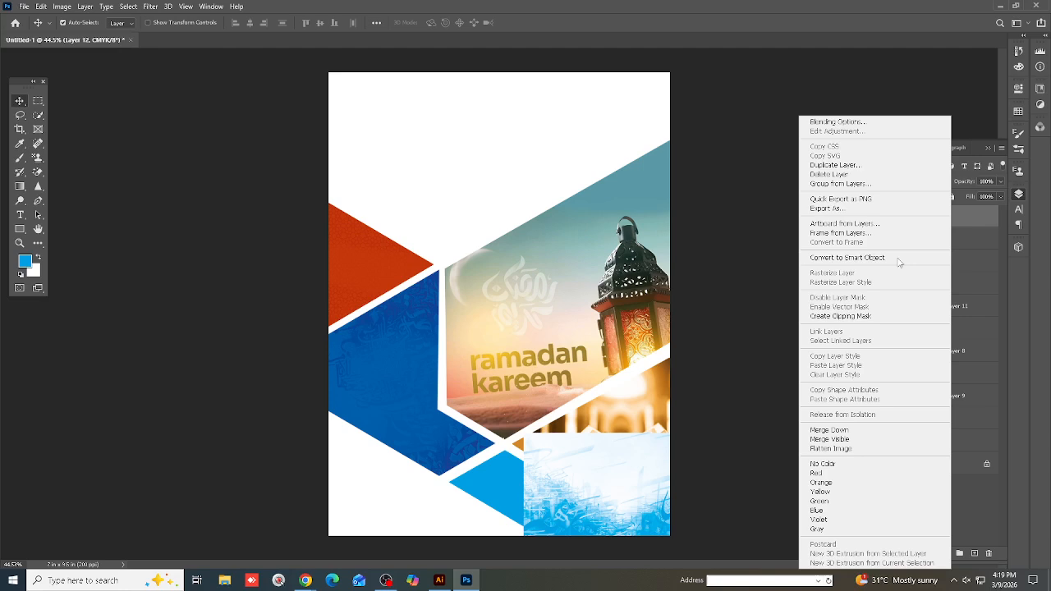
click(856, 316)
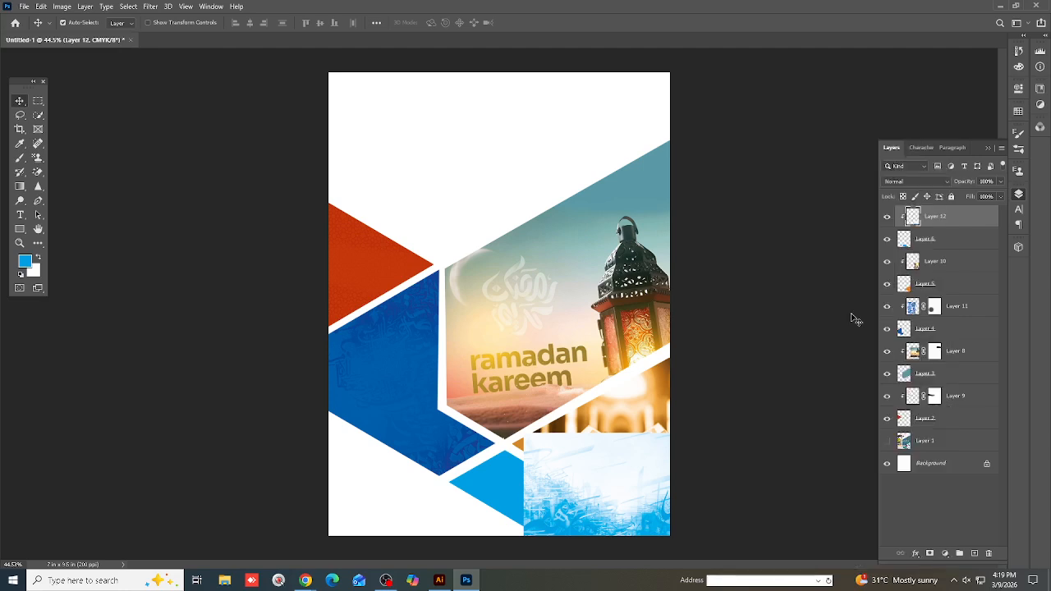
click(901, 183)
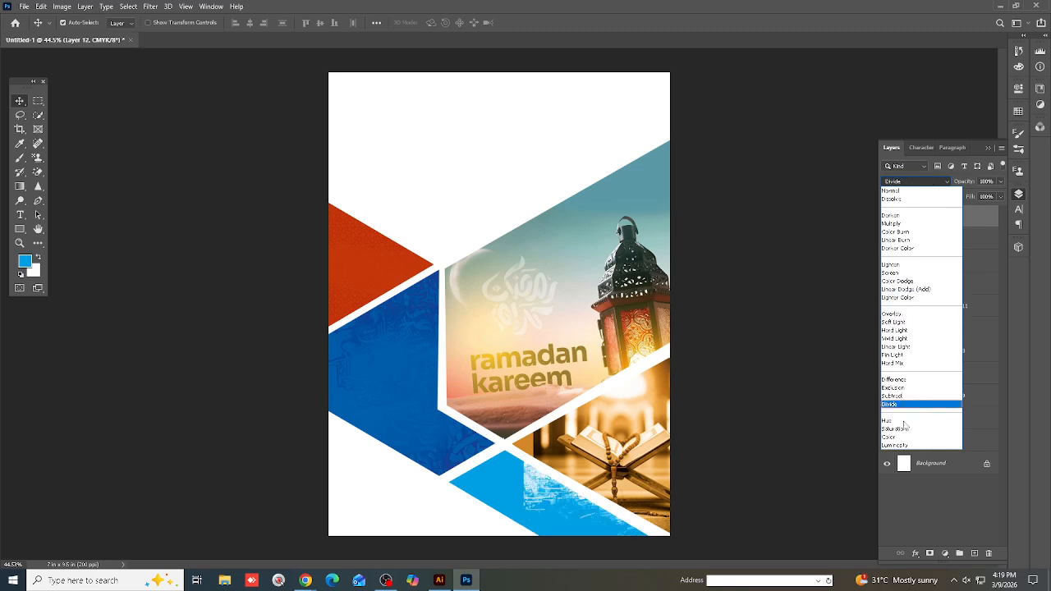
click(905, 330)
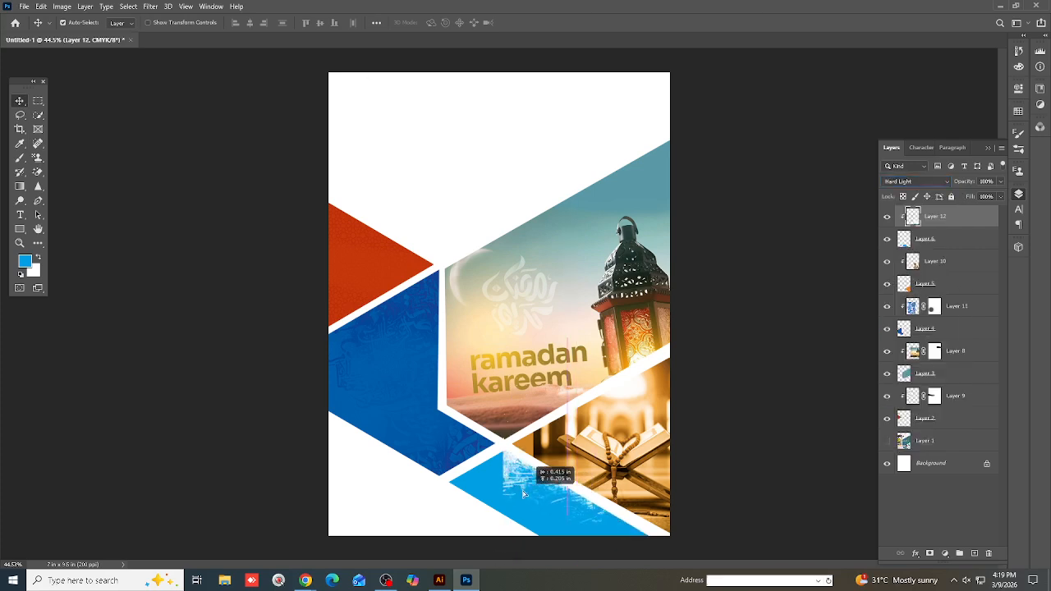
Delete the clipped painting layer from the light-blue band
scroll(528, 498, down, 1)
key(Delete)
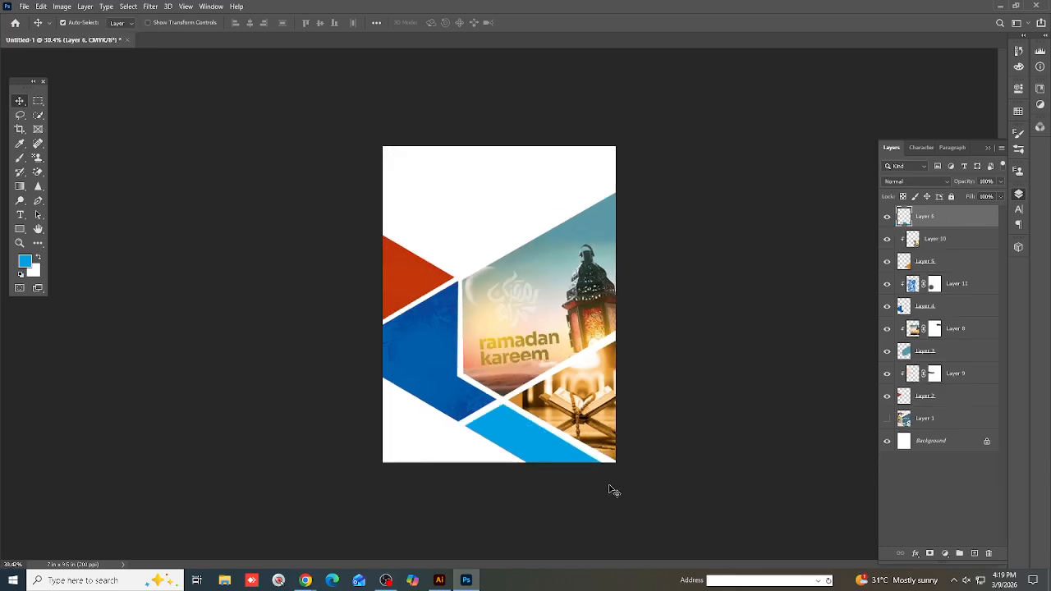
scroll(542, 464, up, 2)
scroll(519, 474, down, 4)
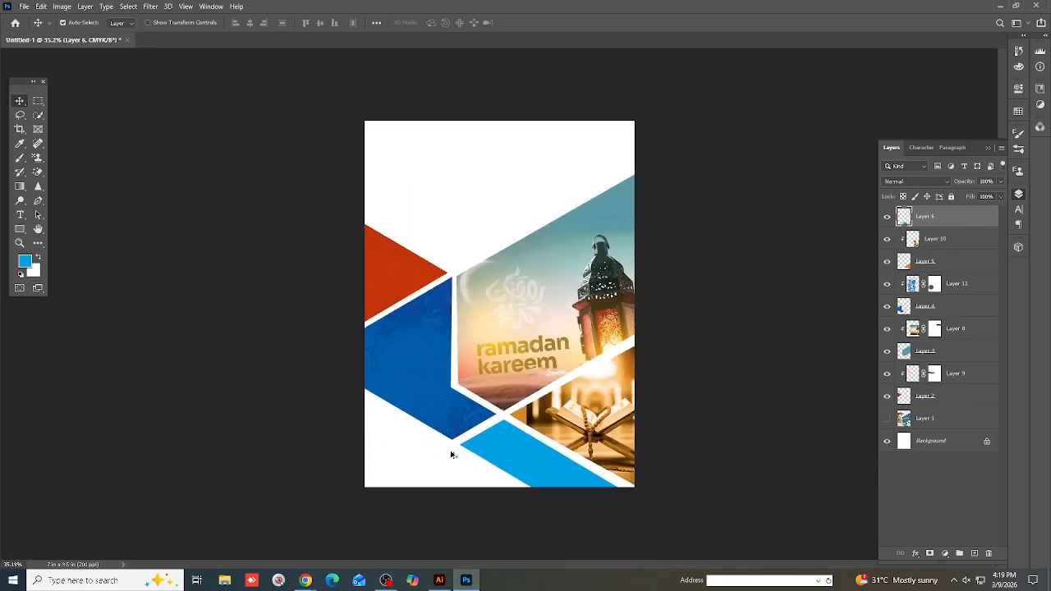
scroll(522, 474, up, 2)
scroll(526, 477, up, 2)
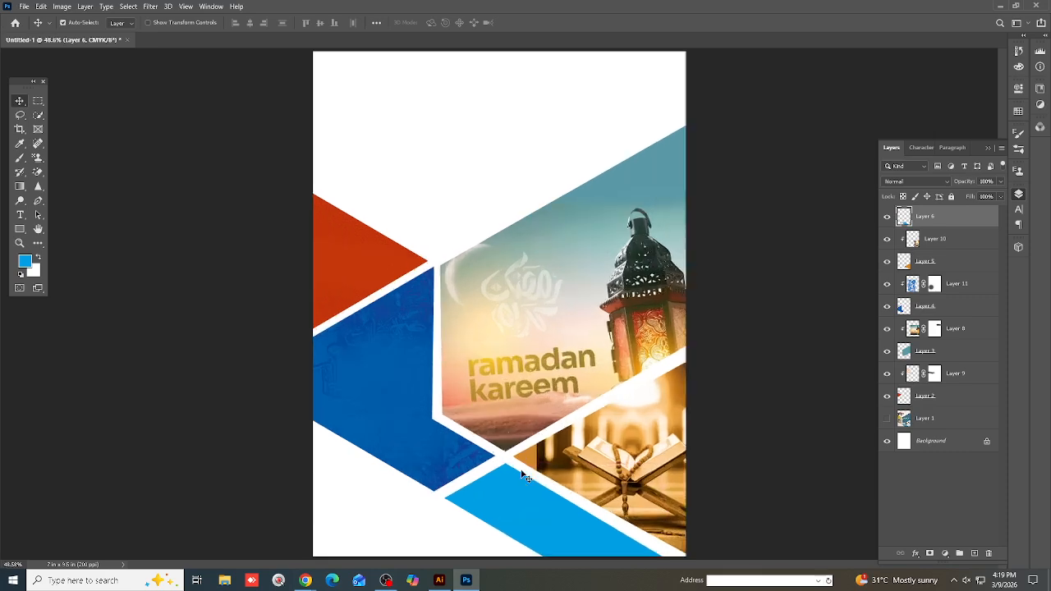
scroll(524, 513, down, 1)
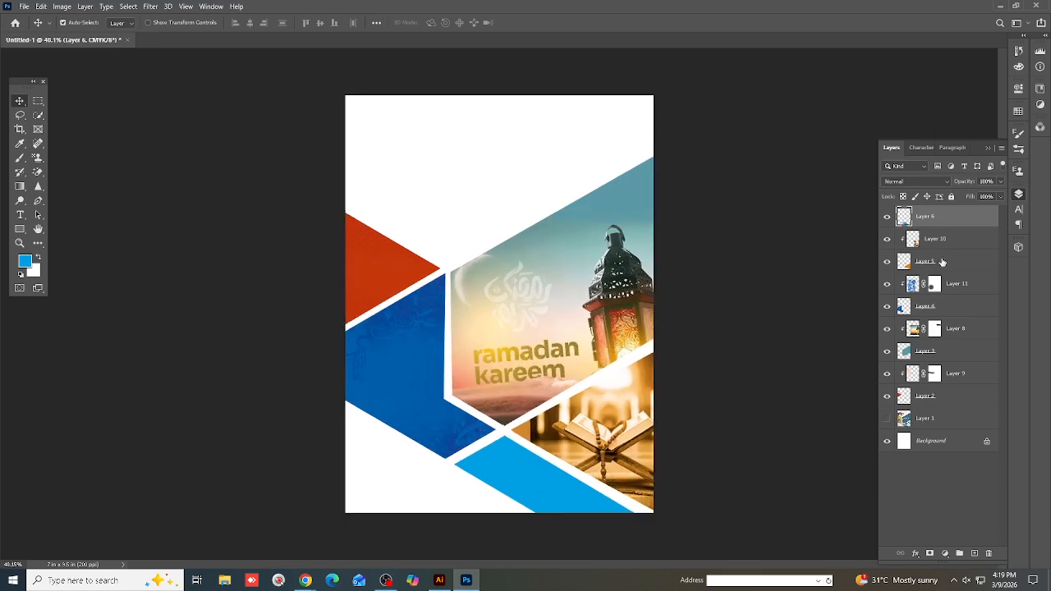
With Layer 6 active, draw a wavy freehand Lasso selection around the upper part of the light-blue band
click(944, 239)
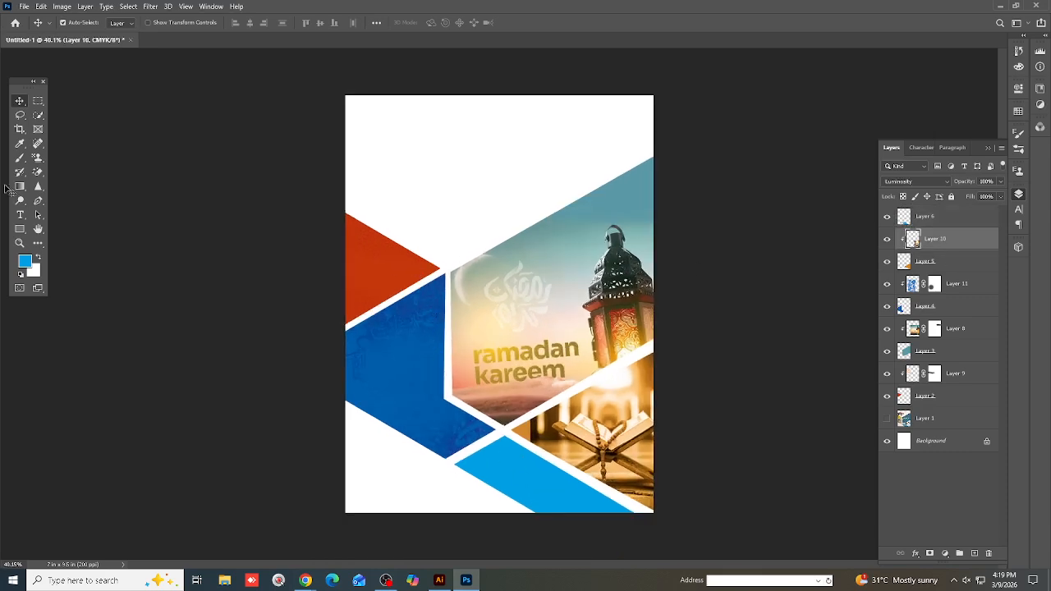
click(20, 115)
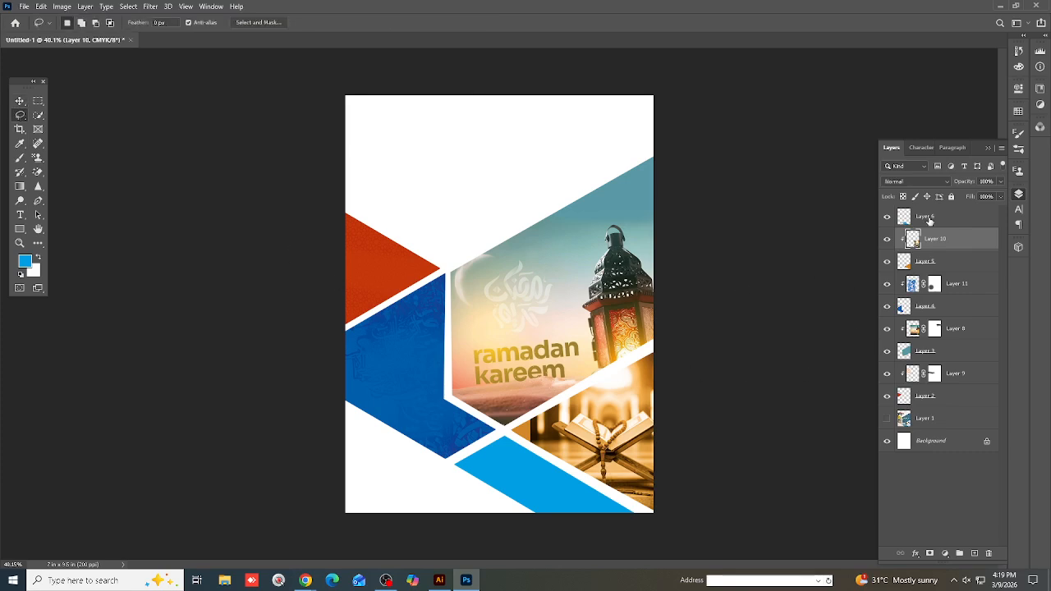
click(929, 218)
scroll(709, 504, up, 3)
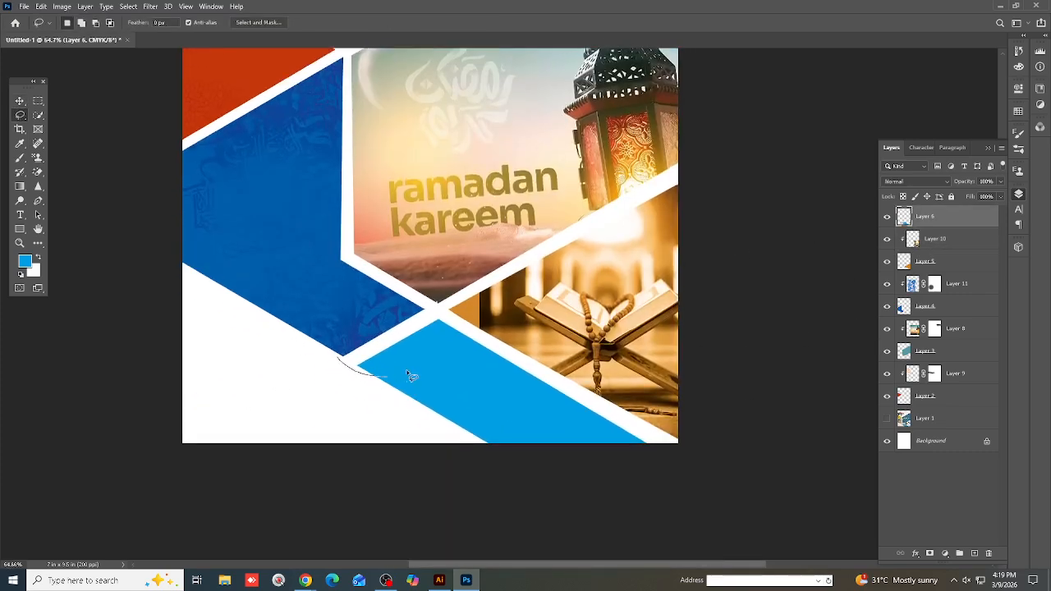
drag(353, 283, 357, 287)
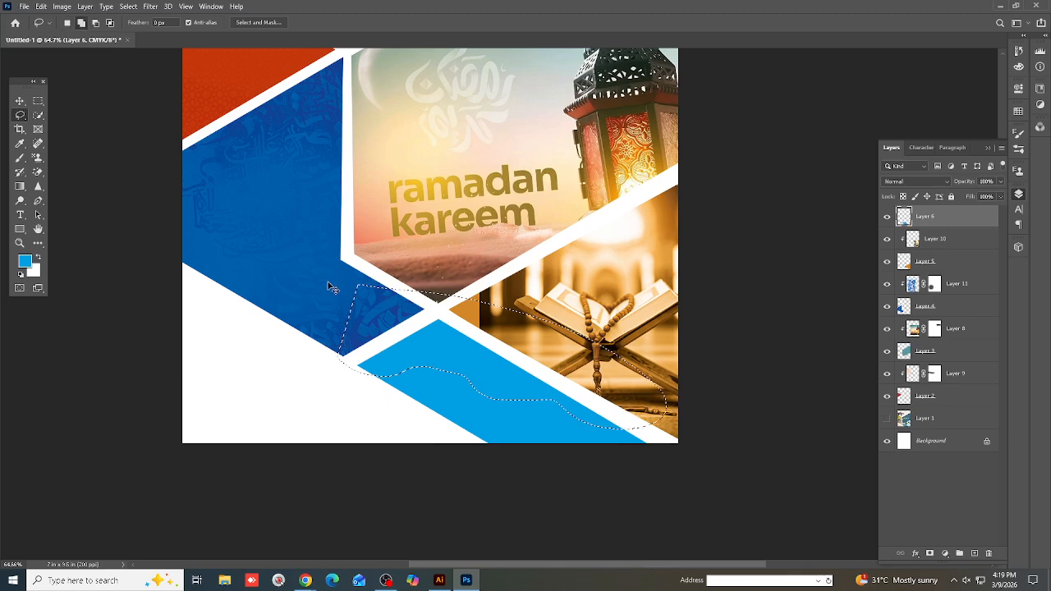
Create a new layer, feather the selection by 50 pixels and fill it with the cyan foreground colour
key(ctrl+shift+n)
key(Return)
key(F6)
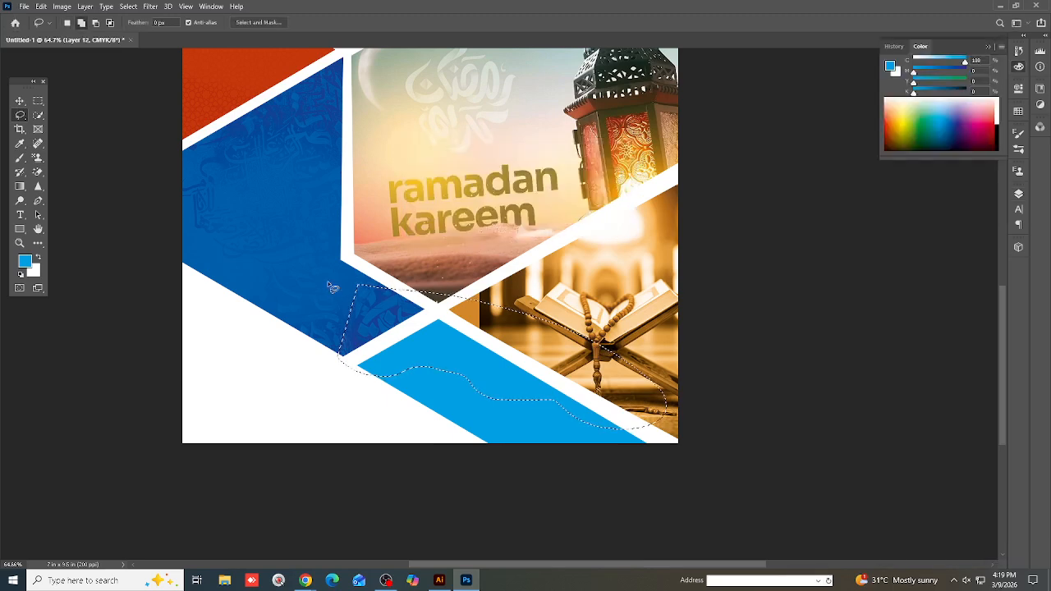
key(shift+F6)
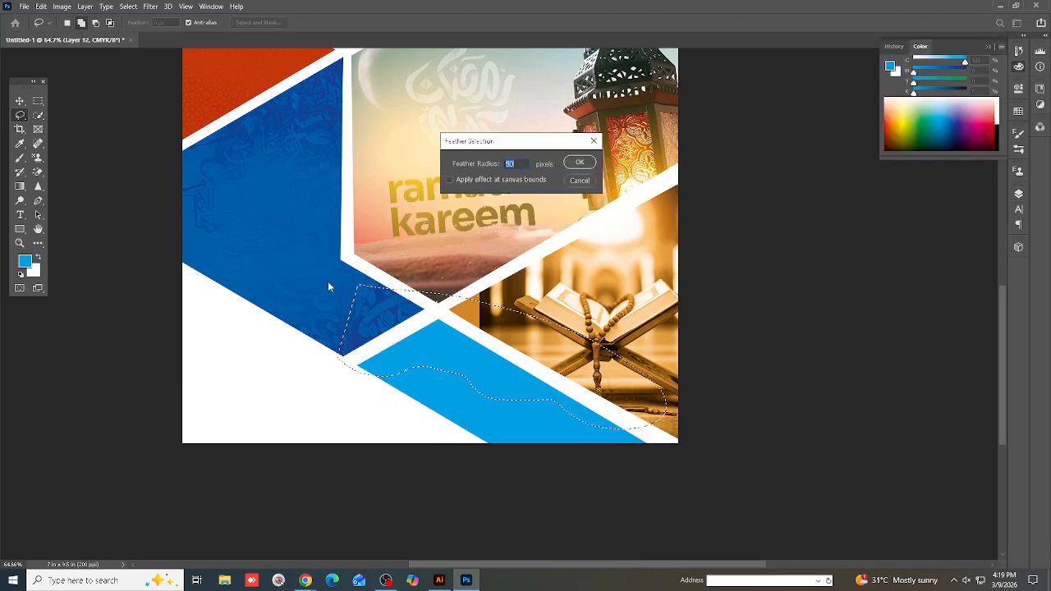
key(Return)
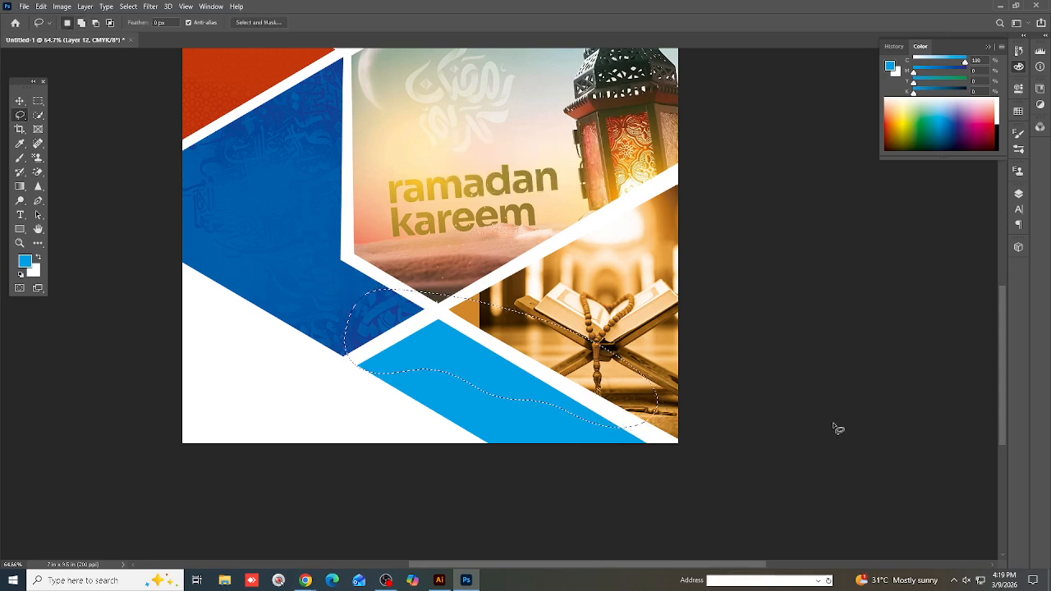
click(1019, 194)
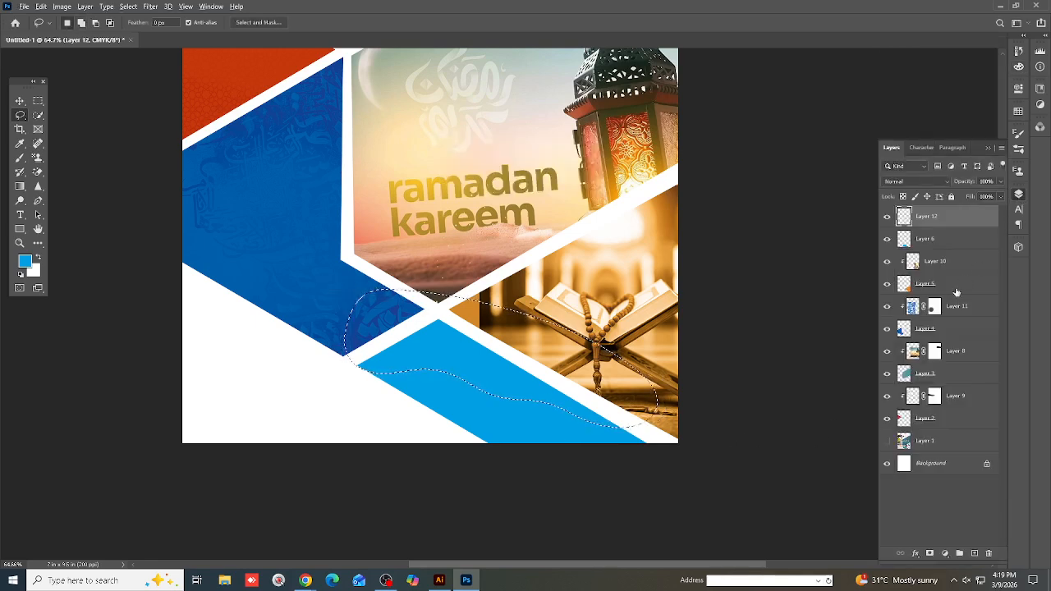
key(alt+BackSpace)
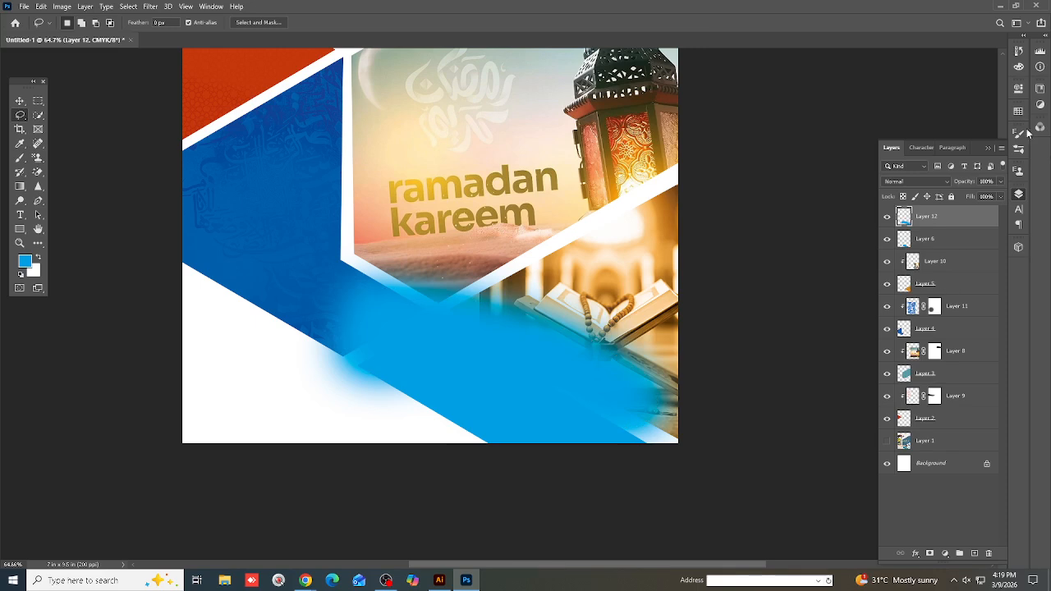
Clip the feathered cyan layer to Layer 6 and set its blend mode to Overlay
right_click(933, 210)
click(833, 319)
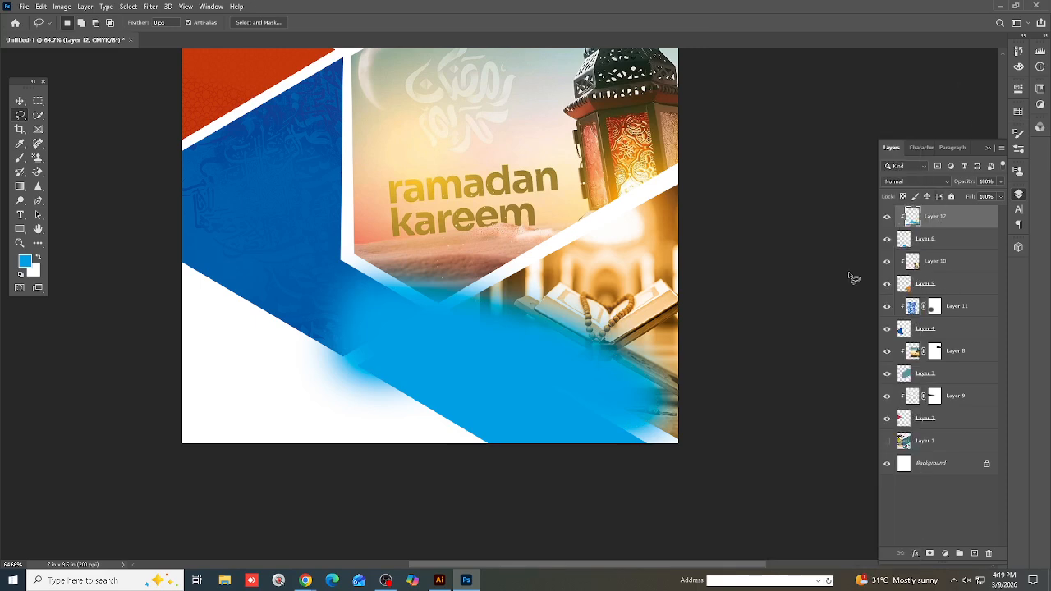
click(915, 182)
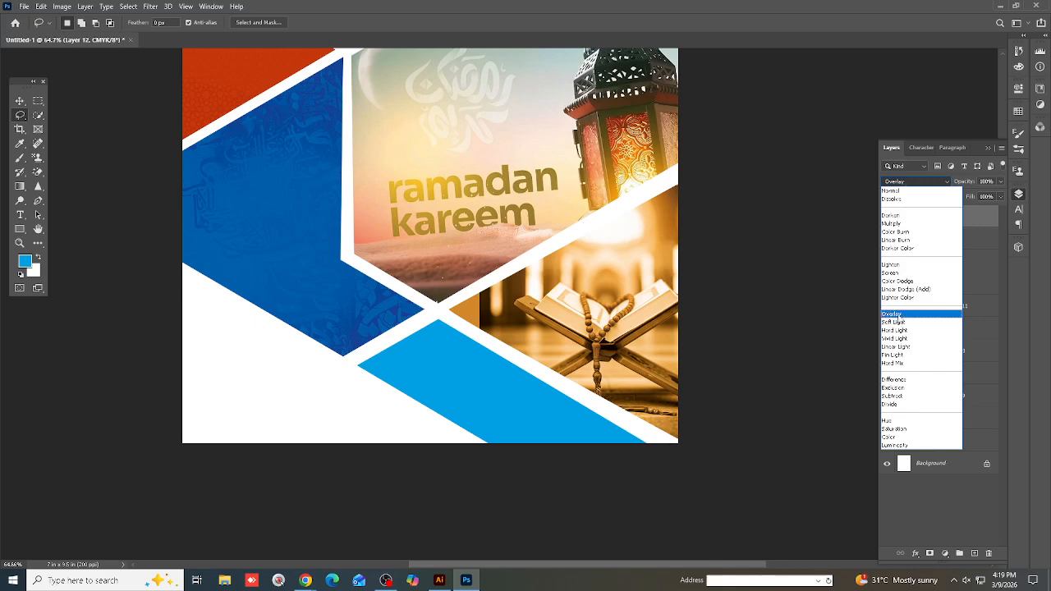
click(893, 314)
Recolour the band on Layer 6 with a deeper blue of 100% cyan and about 47% magenta
click(931, 239)
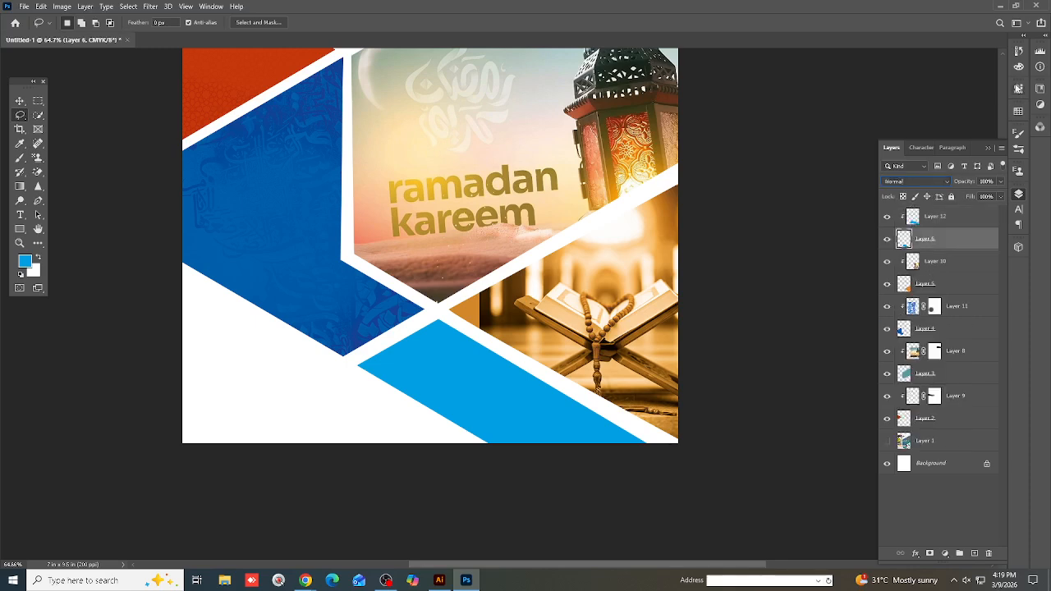
click(1020, 68)
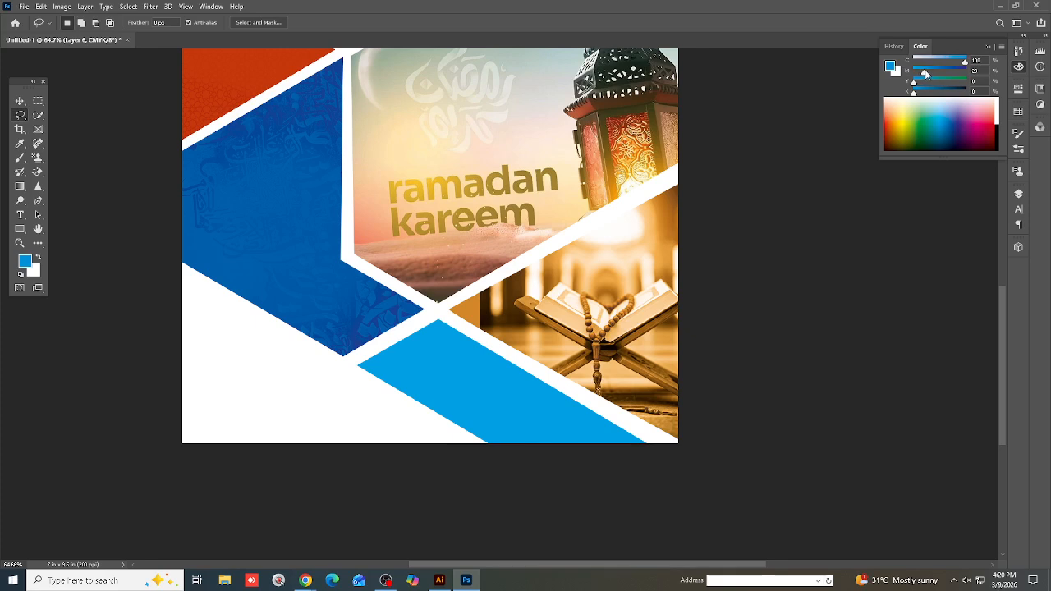
key(alt+BackSpace)
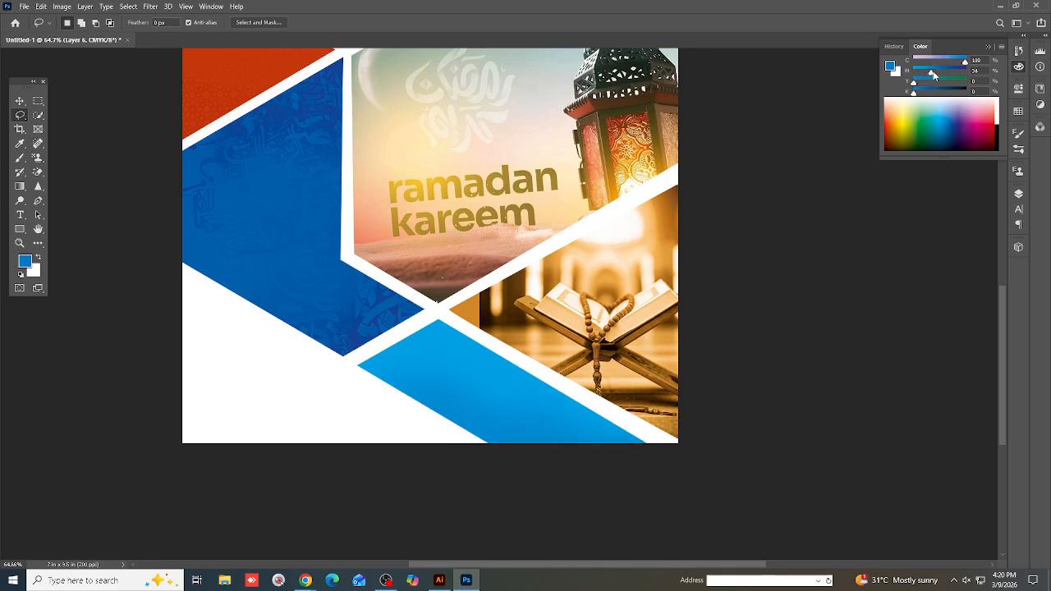
alt+scroll(555, 256, down, 2)
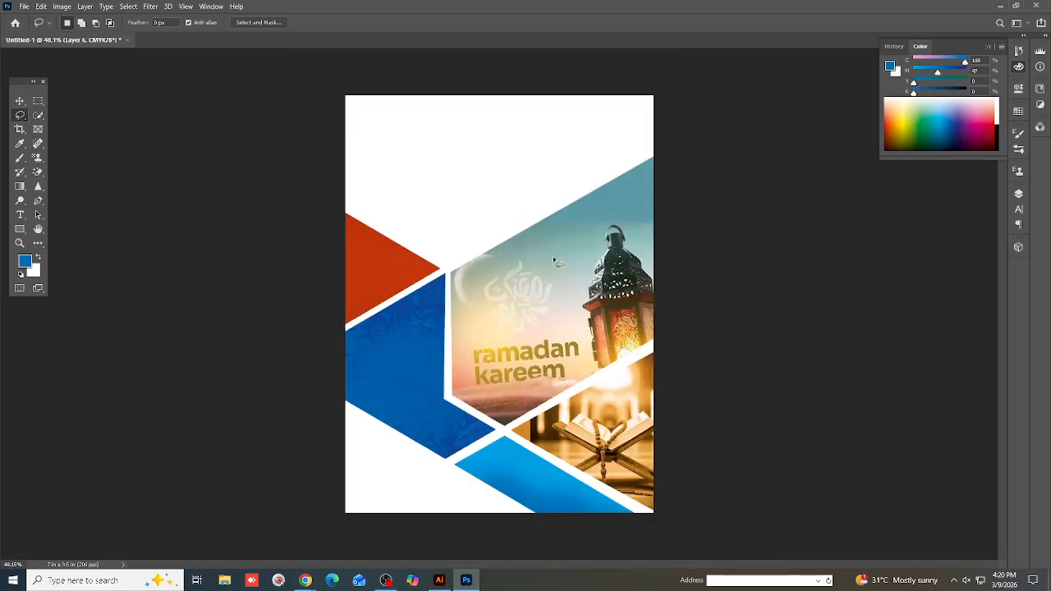
alt+scroll(555, 261, down, 1)
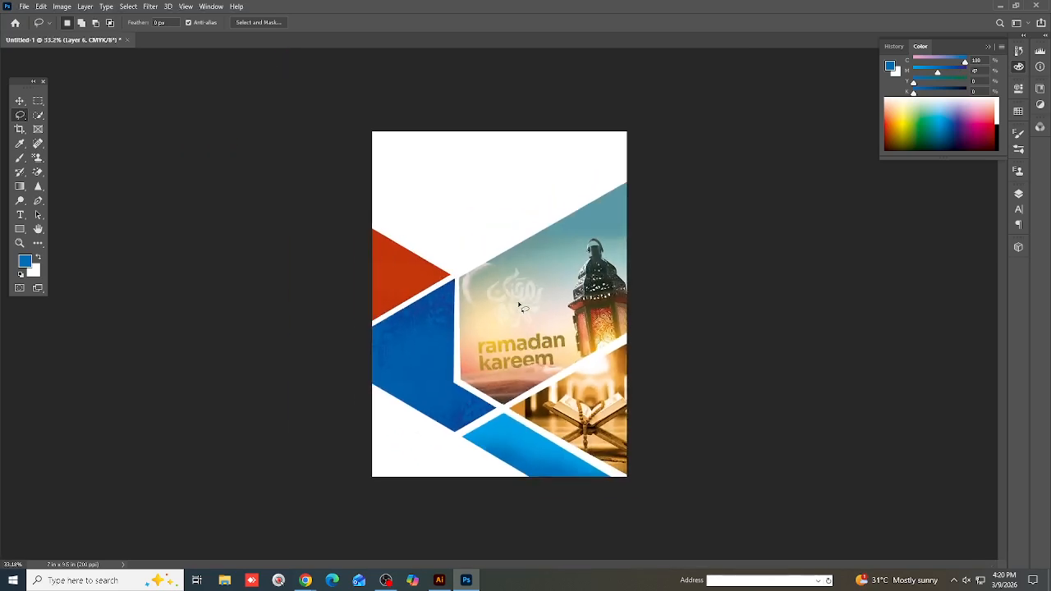
click(20, 101)
alt+scroll(397, 450, down, 1)
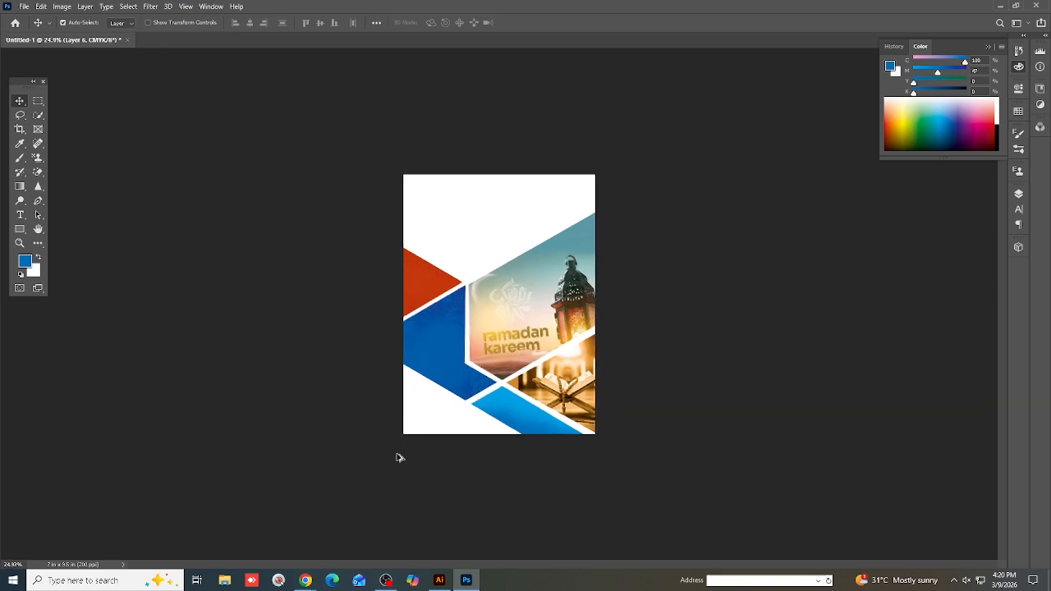
Switch to Chrome and open the grey-and-white Arabic calligraphy background pin from the Pinterest results
alt+scroll(457, 386, up, 1)
alt+scroll(457, 384, up, 1)
alt+scroll(458, 383, down, 1)
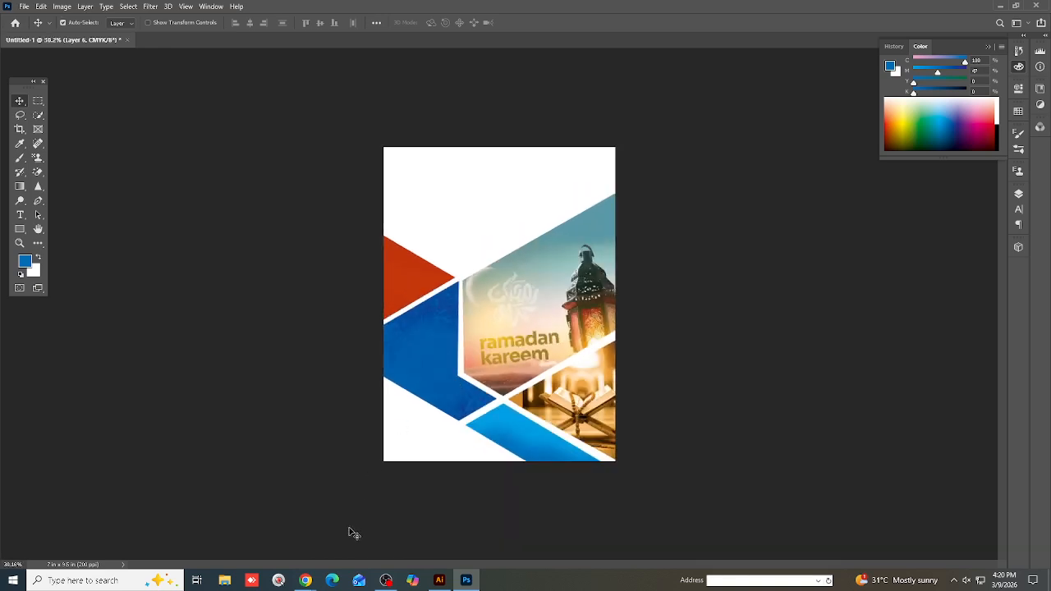
mouse_move(305, 583)
click(244, 535)
scroll(574, 379, down, 3)
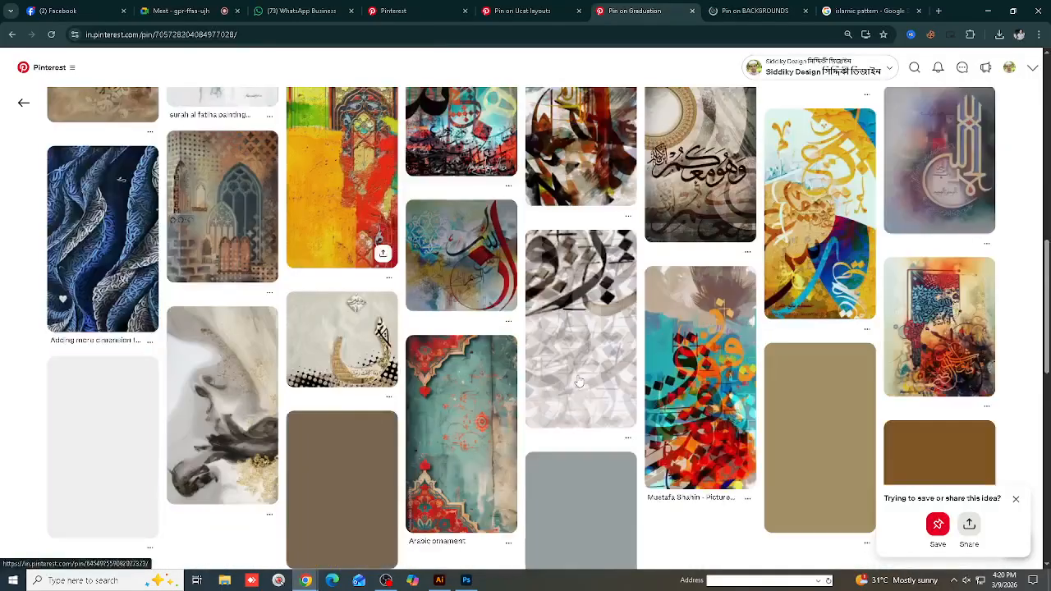
click(575, 379)
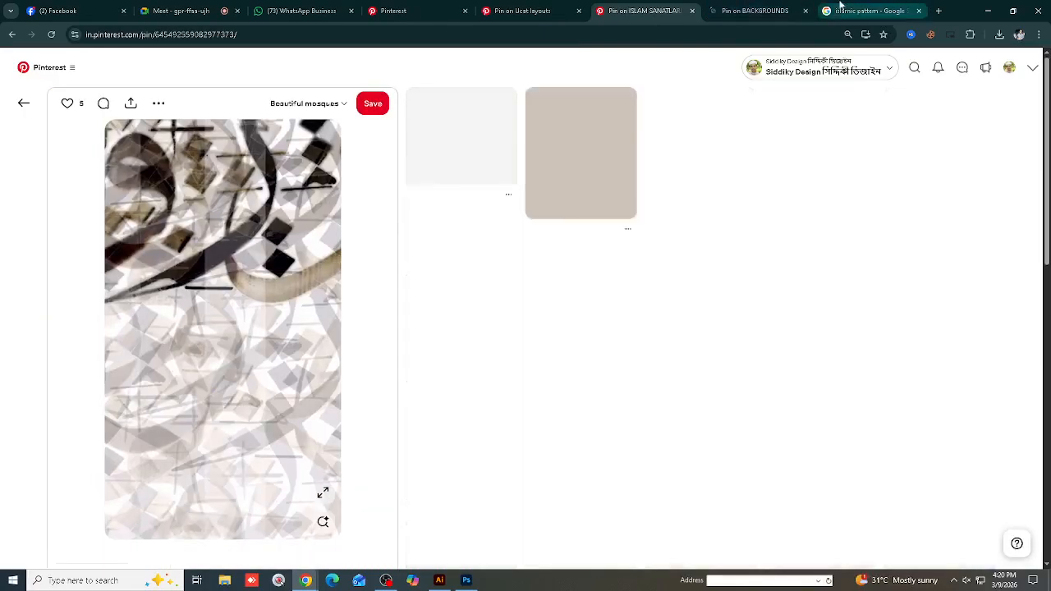
Browse the Google Images results for "islamic pattern" and preview the brown geometric pattern from Pixabay
click(842, 9)
scroll(656, 408, down, 3)
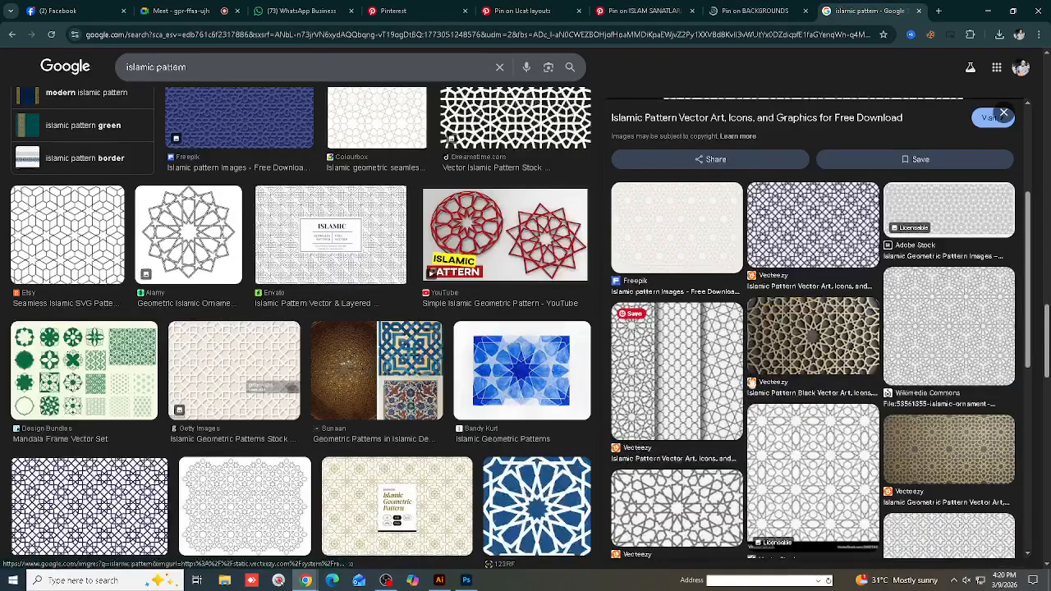
scroll(696, 259, down, 10)
scroll(362, 439, down, 5)
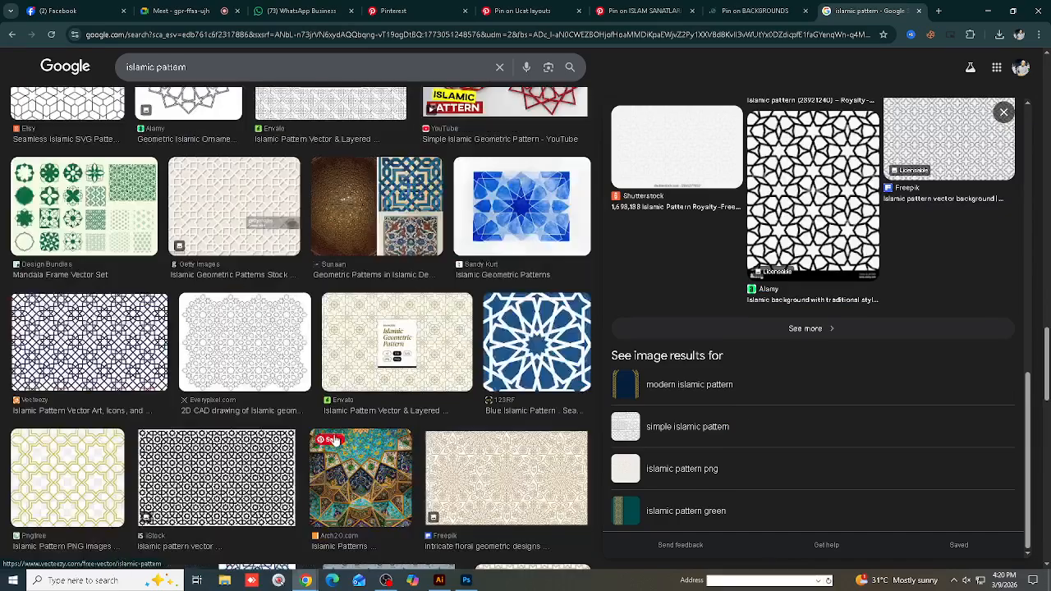
scroll(255, 341, down, 1)
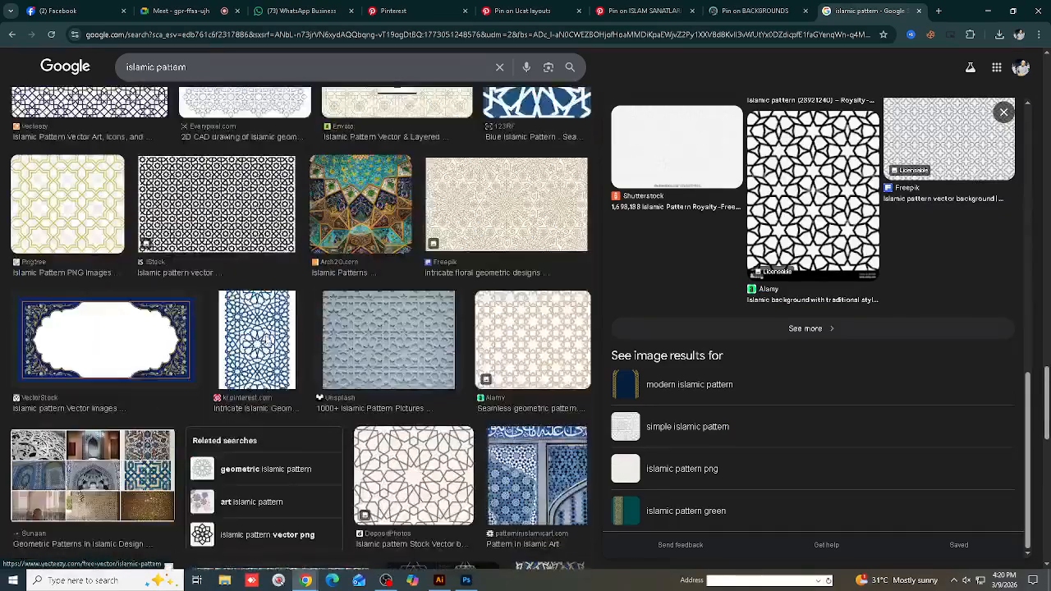
click(234, 197)
scroll(568, 306, down, 3)
scroll(569, 306, down, 8)
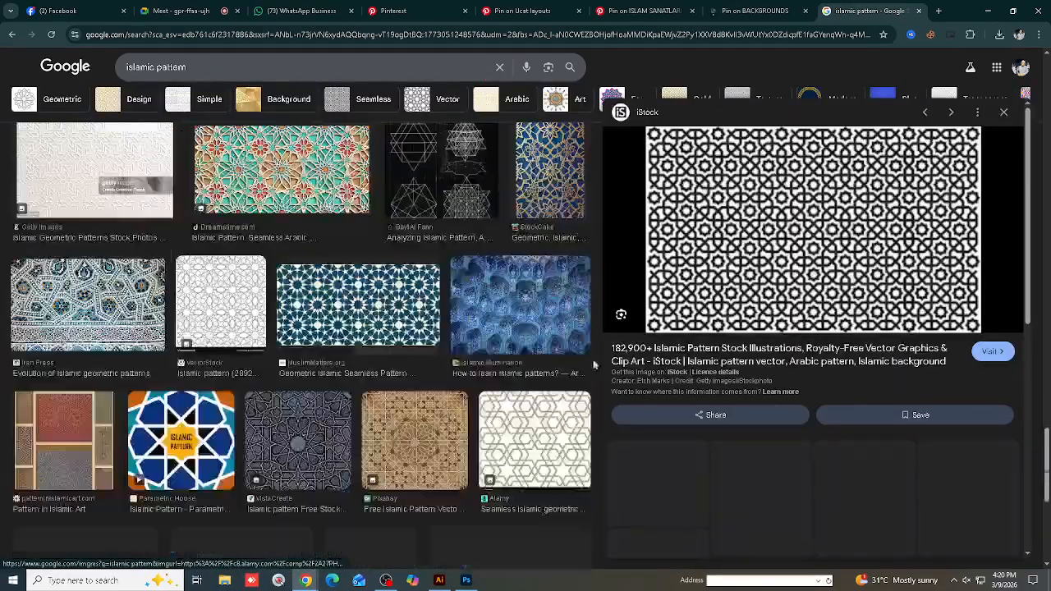
click(419, 188)
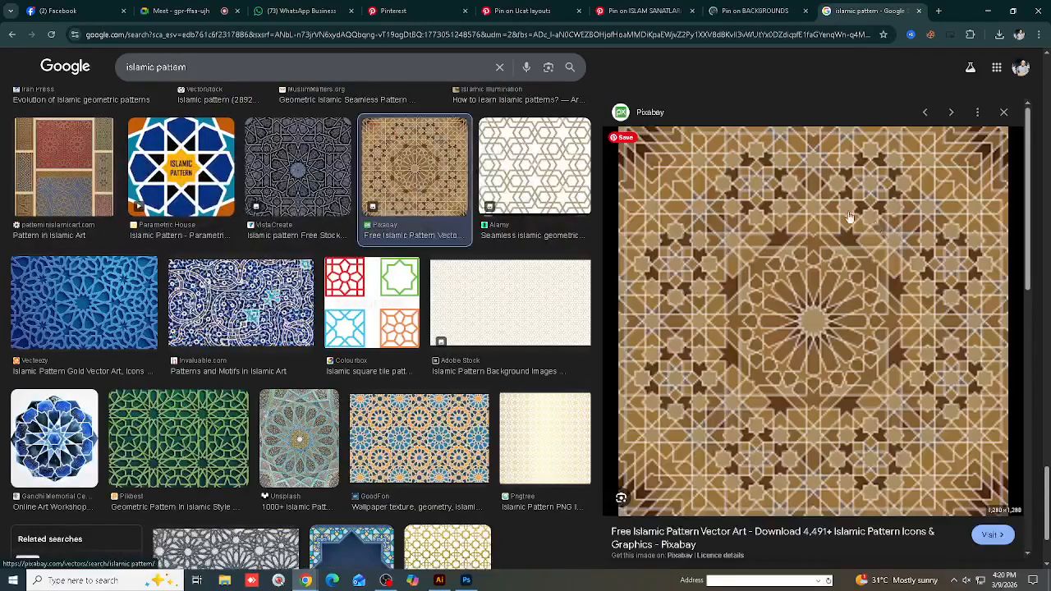
Look through the patterns related to the Pixabay result, and copy the brown Pixabay pattern image
scroll(849, 280, down, 4)
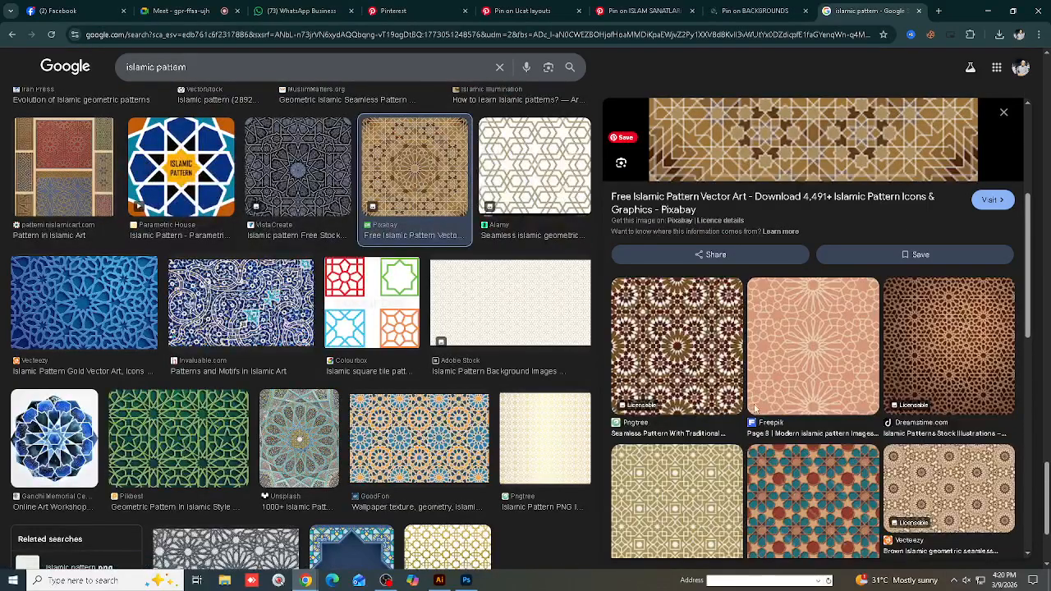
scroll(755, 408, down, 1)
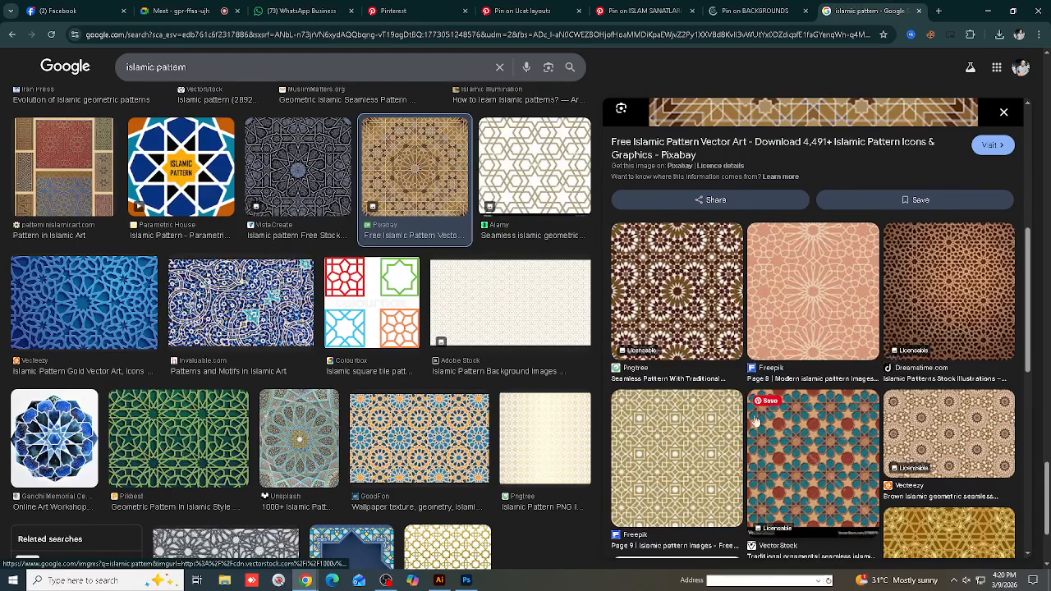
scroll(757, 420, down, 2)
scroll(813, 371, down, 2)
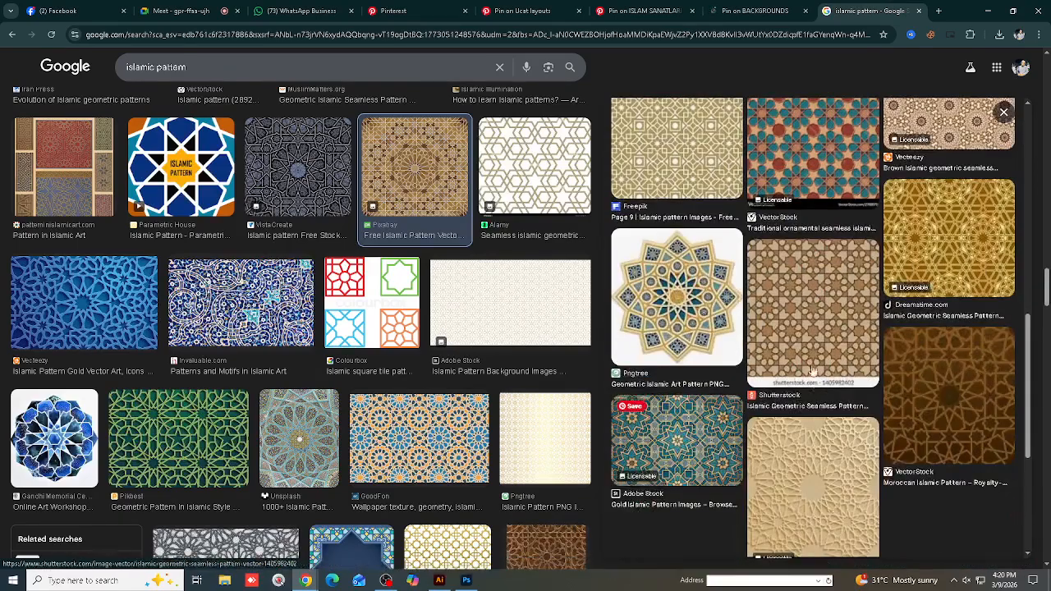
scroll(813, 372, up, 8)
right_click(808, 189)
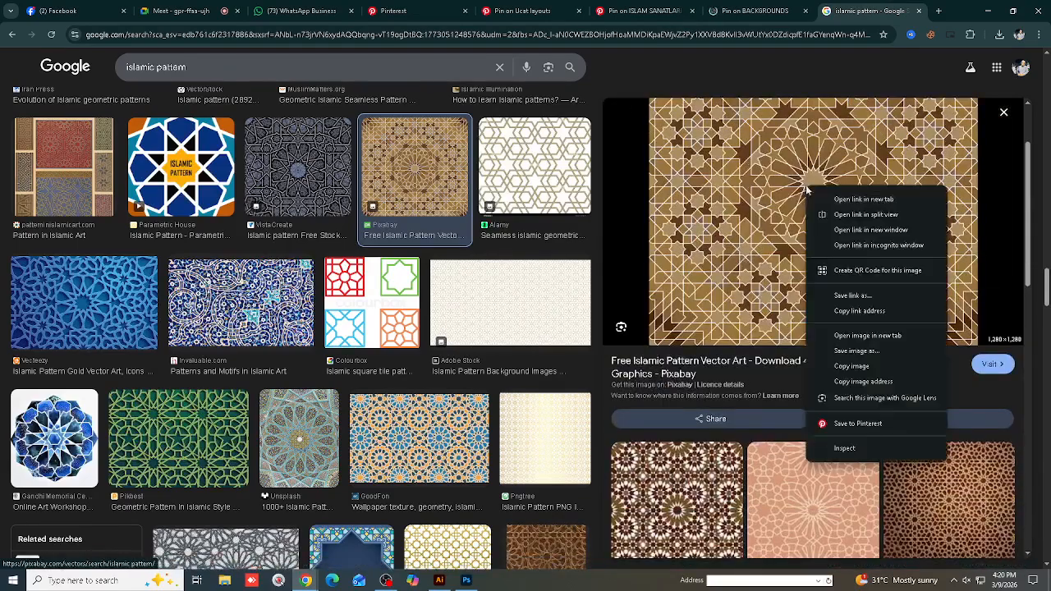
click(853, 366)
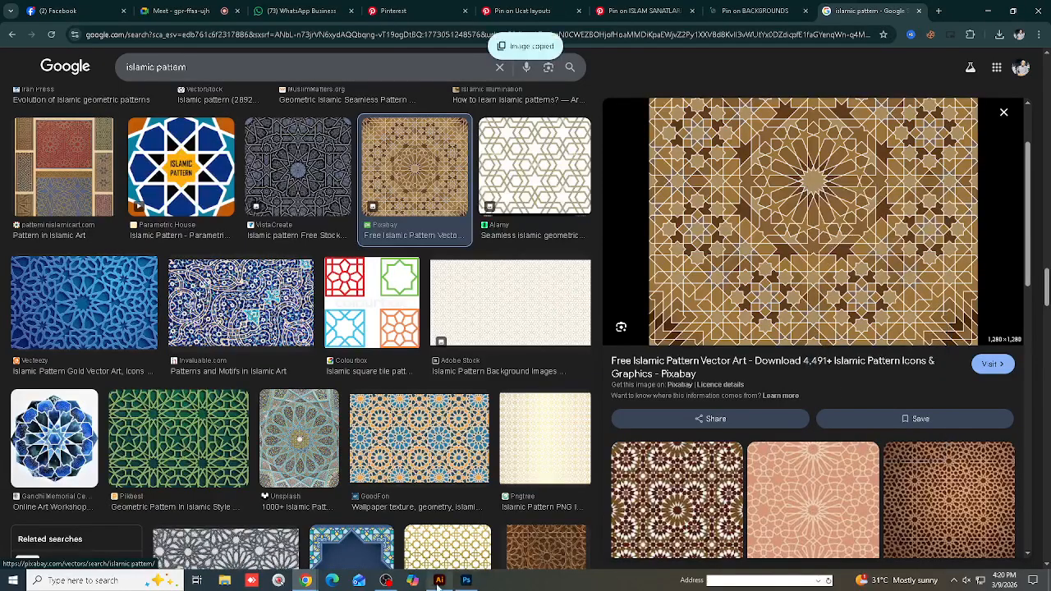
Switch back to Photoshop and paste the copied pattern as a new layer between Layer 1 and Layer 2
click(439, 580)
click(467, 581)
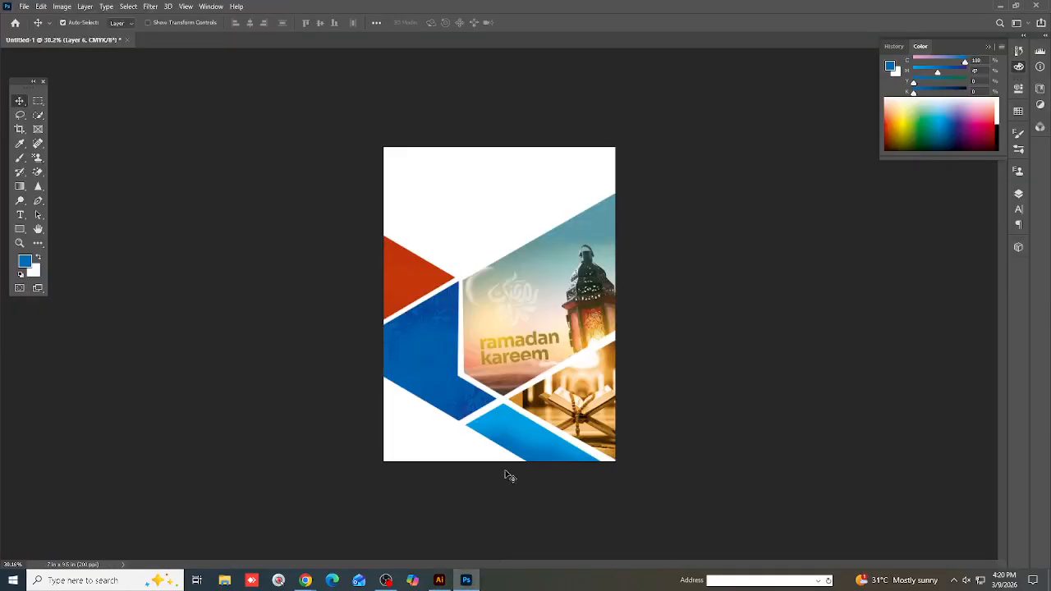
click(1019, 194)
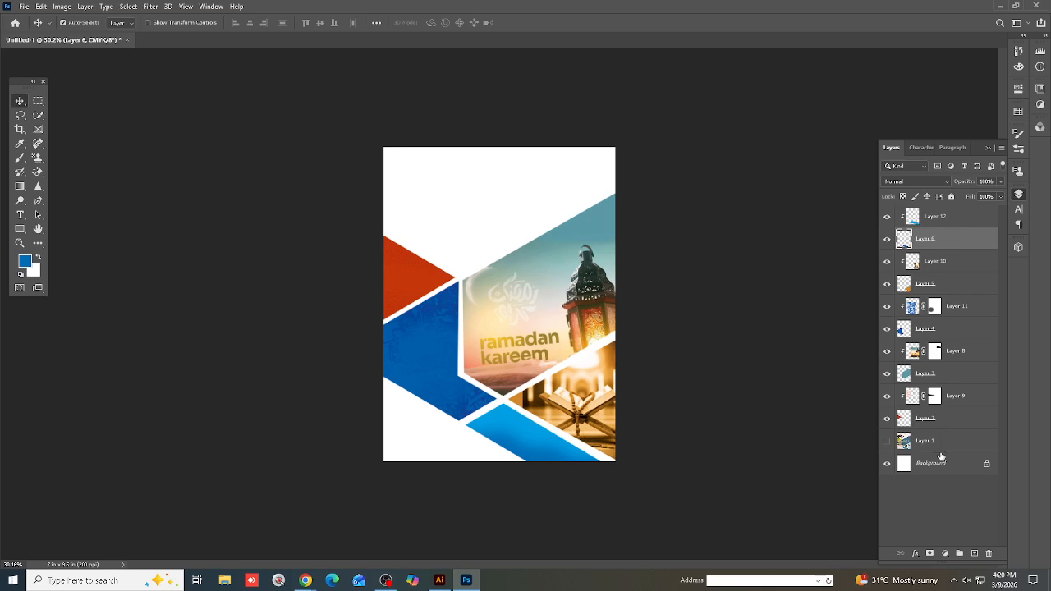
click(938, 464)
key(ctrl+v)
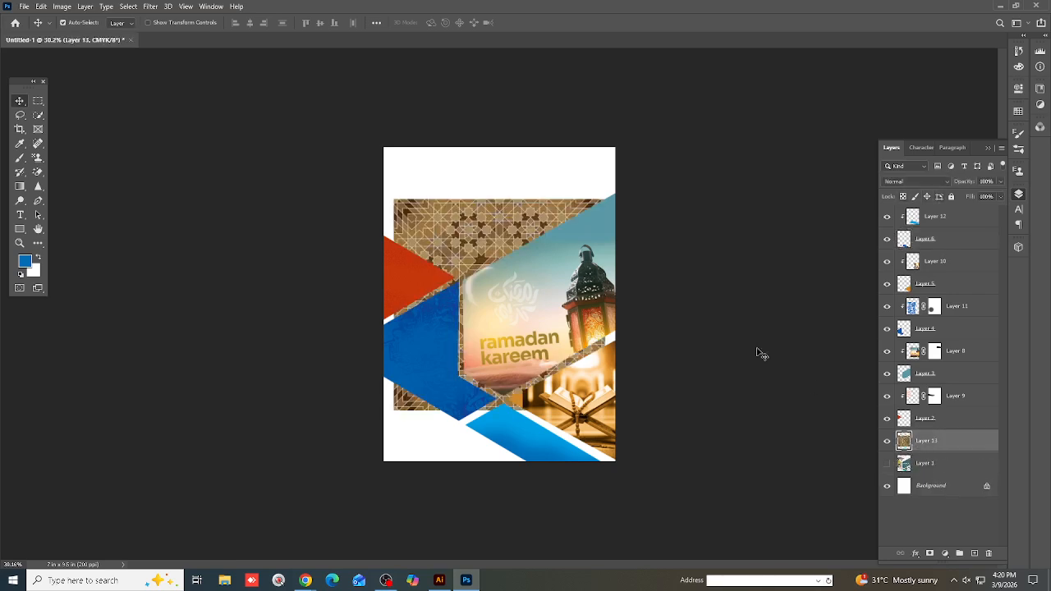
Move the pasted pattern up the page and enlarge it to span the full page width
key(ctrl+t)
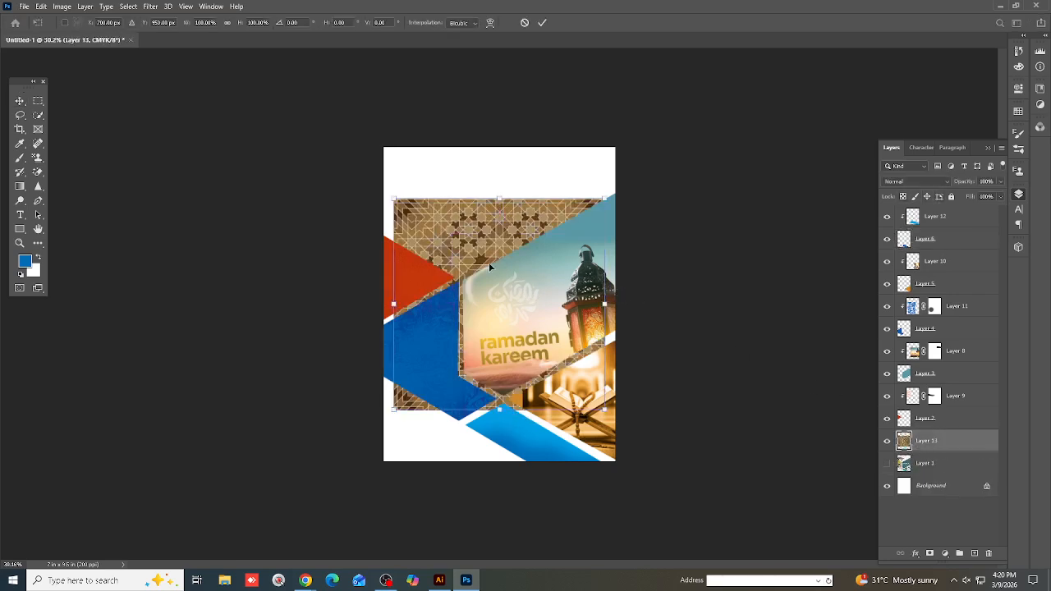
drag(486, 216, 492, 172)
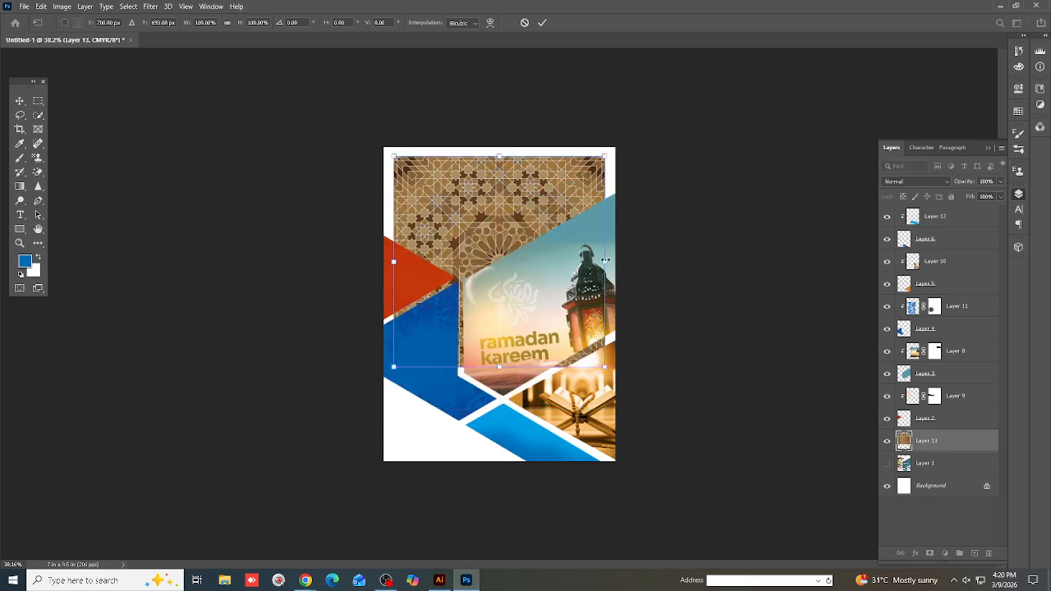
drag(611, 258, 620, 280)
key(Return)
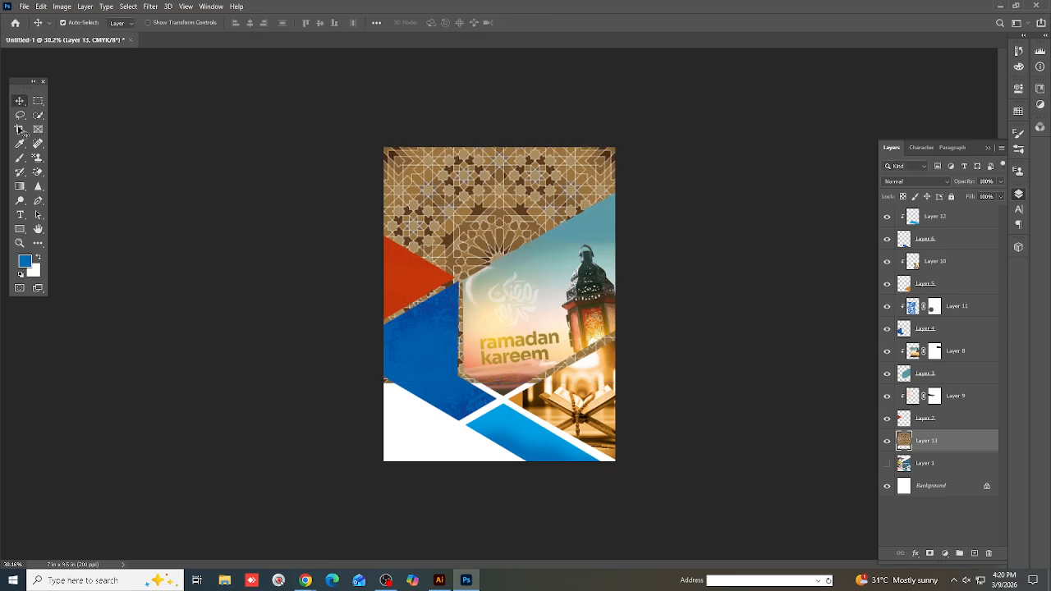
Set the foreground colour to a light blue of about 51% cyan
key(n)
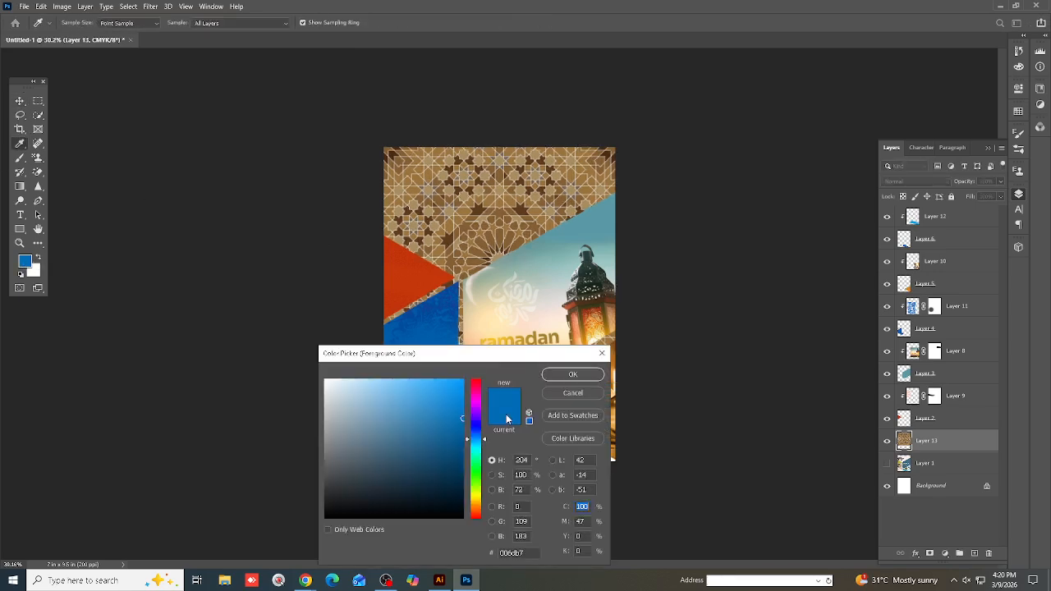
click(405, 390)
click(572, 375)
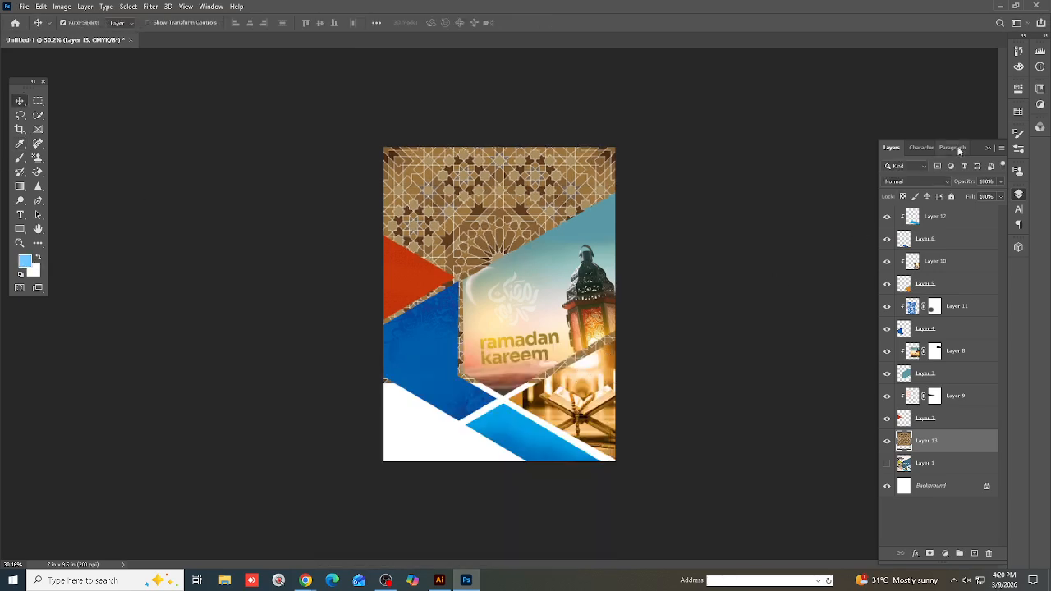
click(1020, 69)
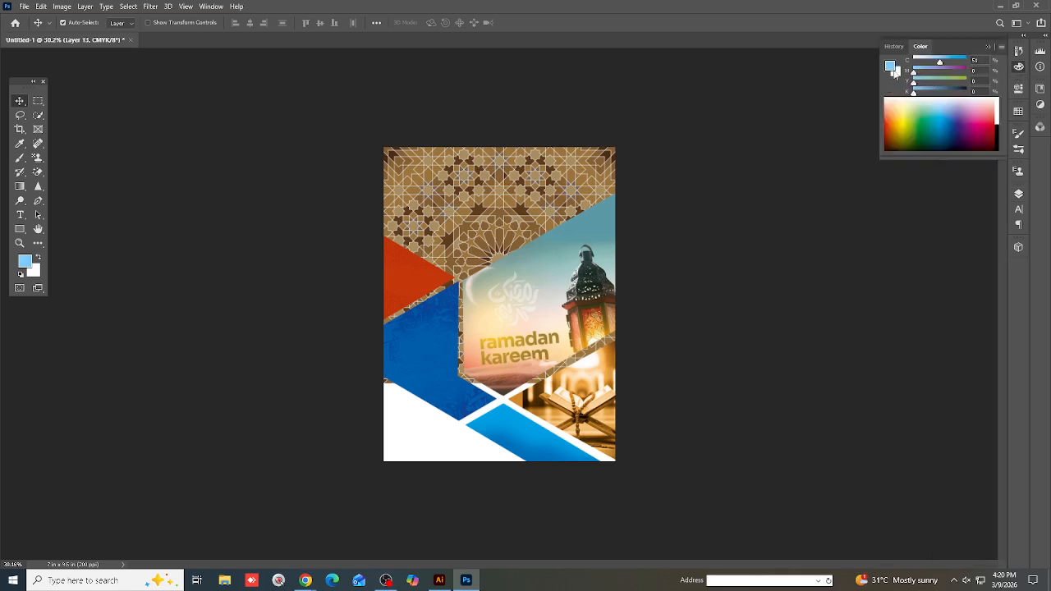
Recolour the pattern on Layer 13 with a reversed light-blue-to-white Gradient Map adjustment
click(64, 7)
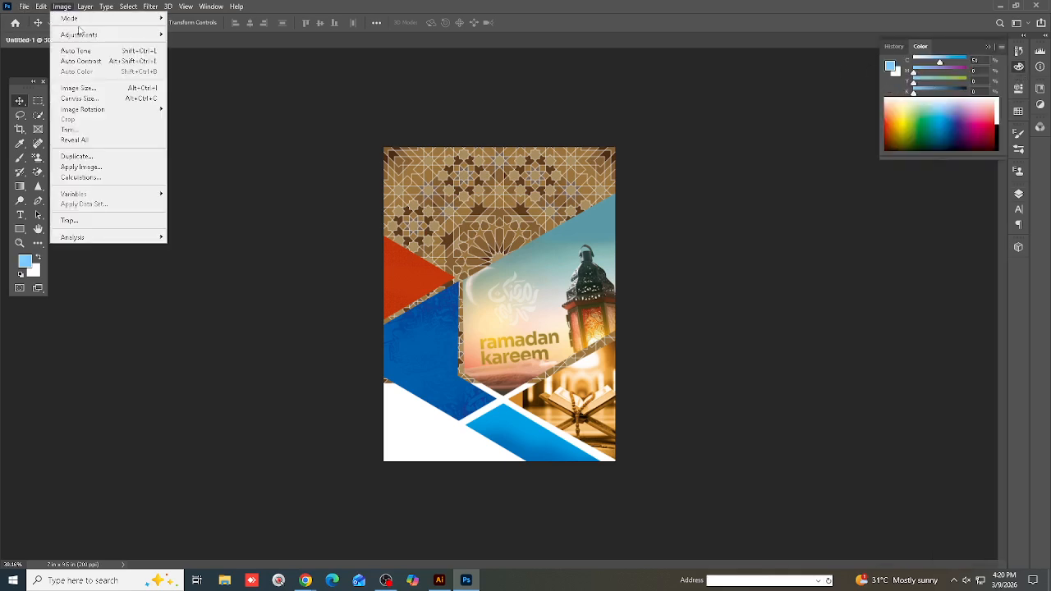
mouse_move(82, 34)
click(231, 192)
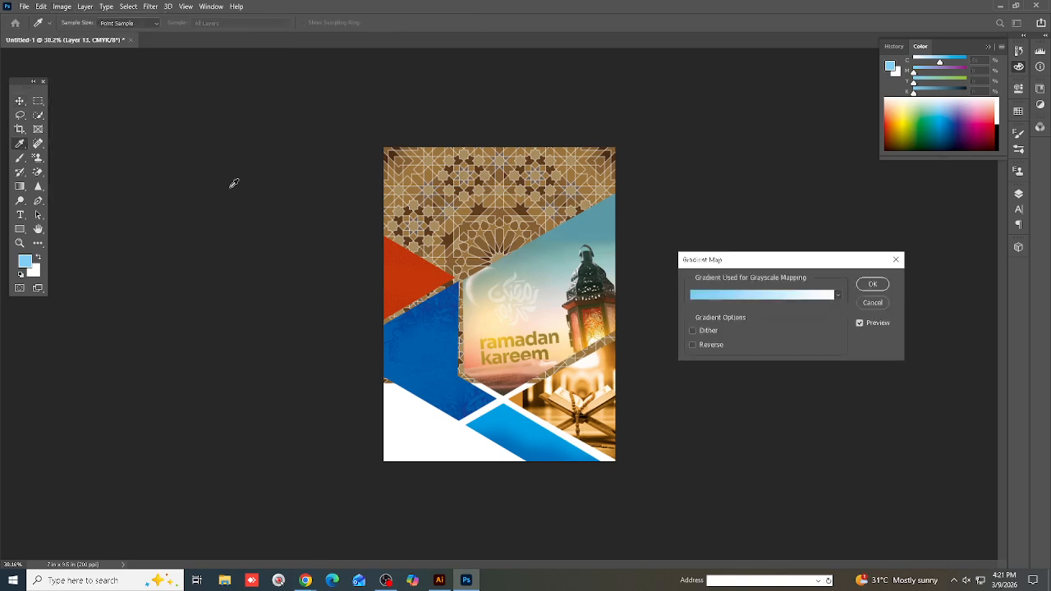
click(708, 346)
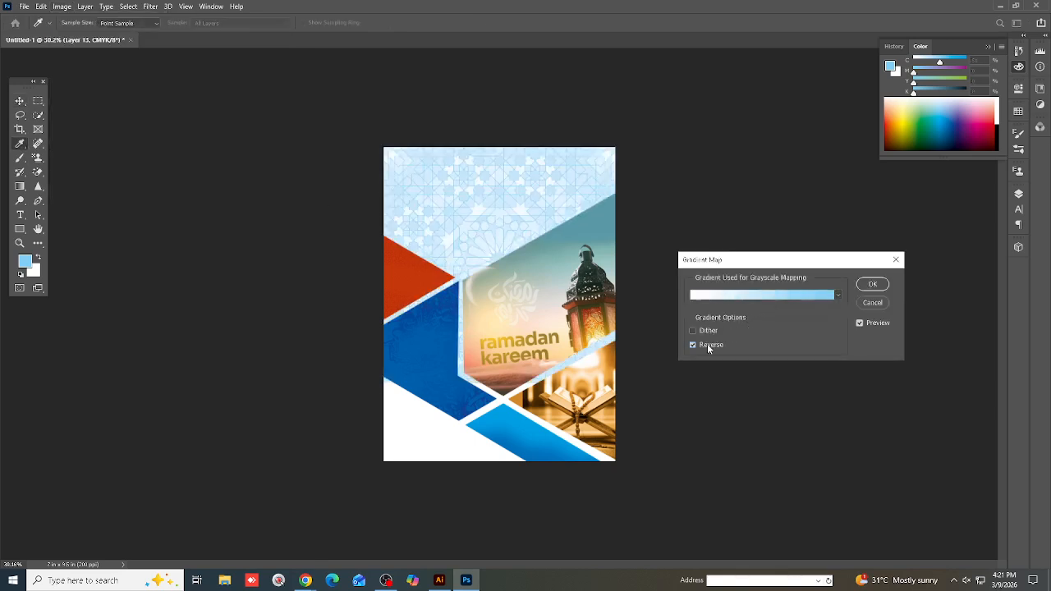
click(703, 345)
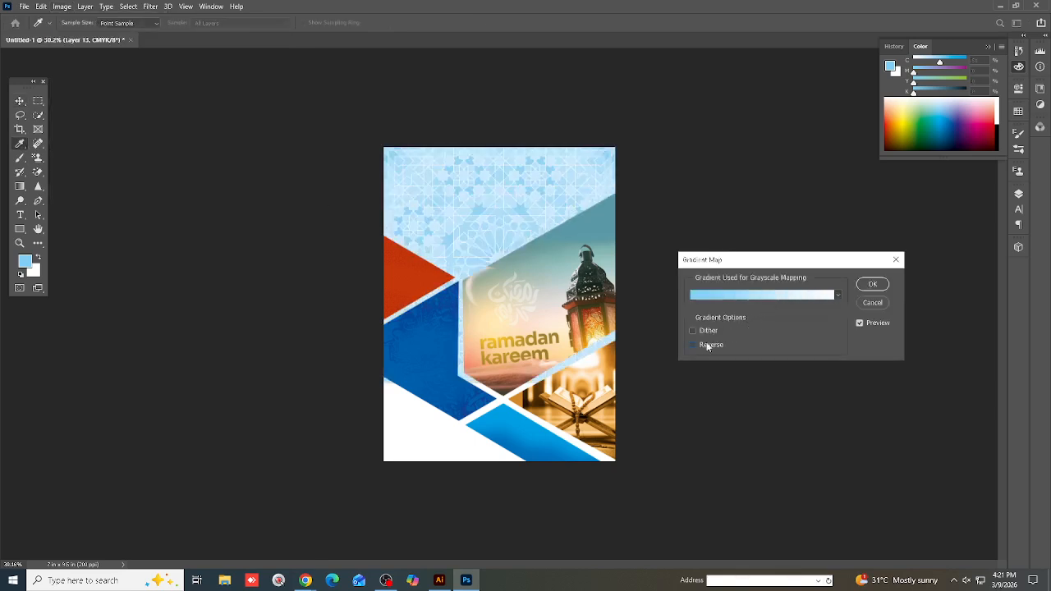
click(711, 345)
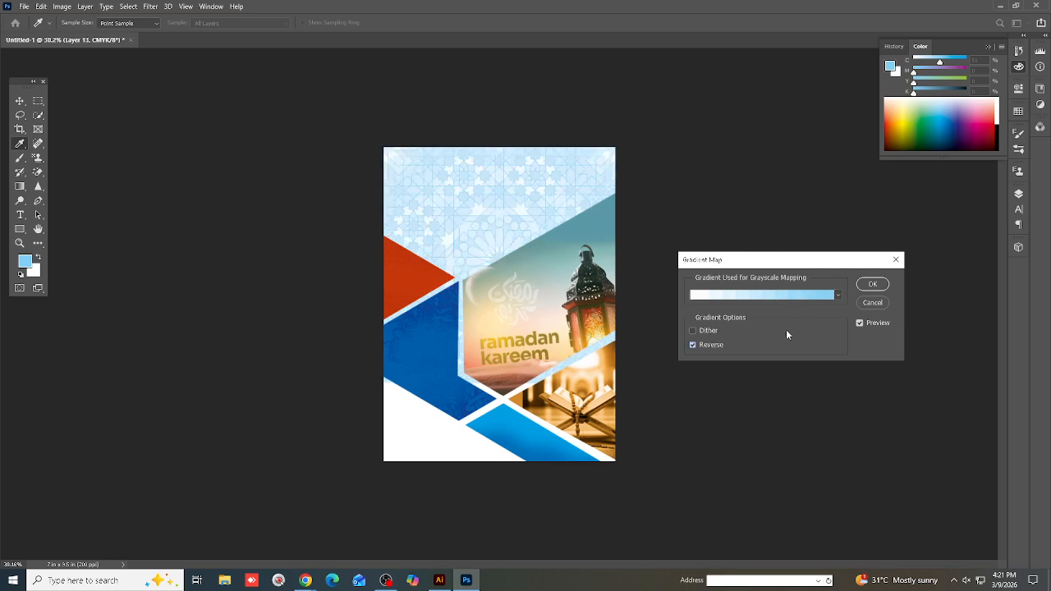
click(872, 285)
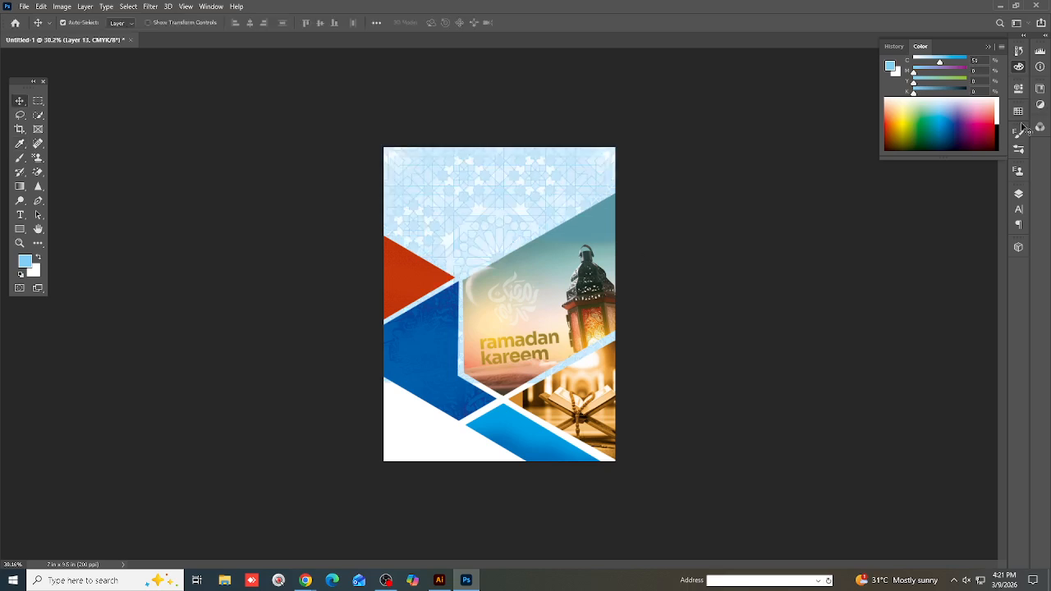
Duplicate Layer 13 and move the copy straight down to cover the lower part of the page
click(1019, 195)
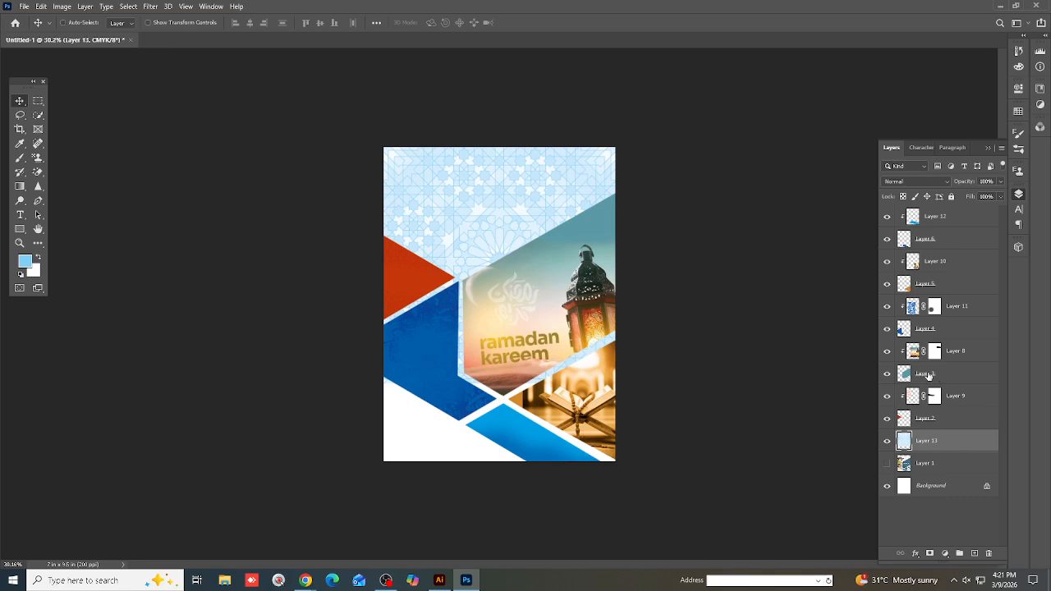
key(ctrl+j)
drag(482, 282, 483, 351)
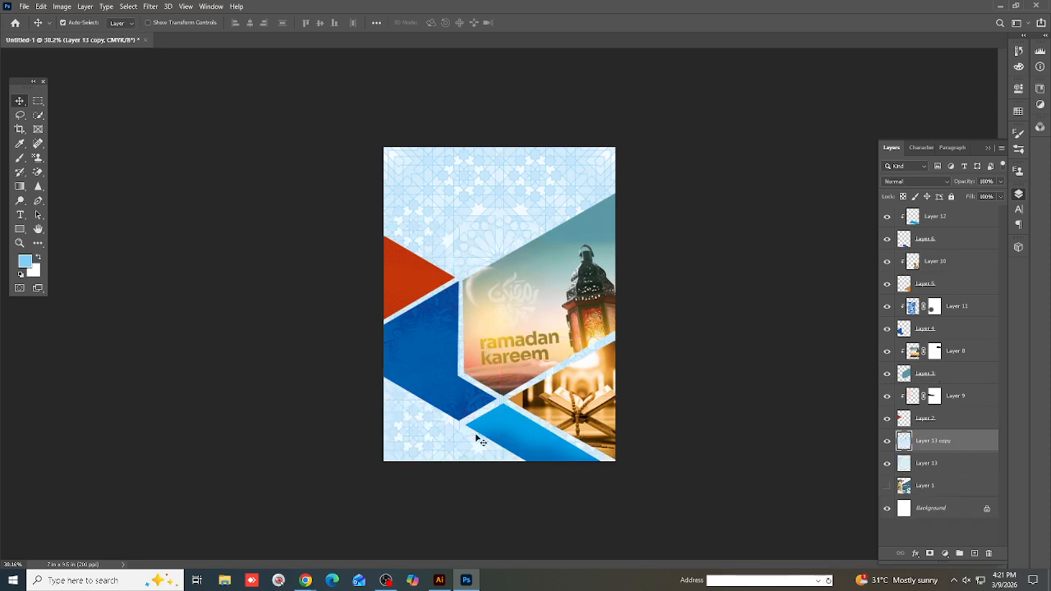
drag(451, 456, 453, 518)
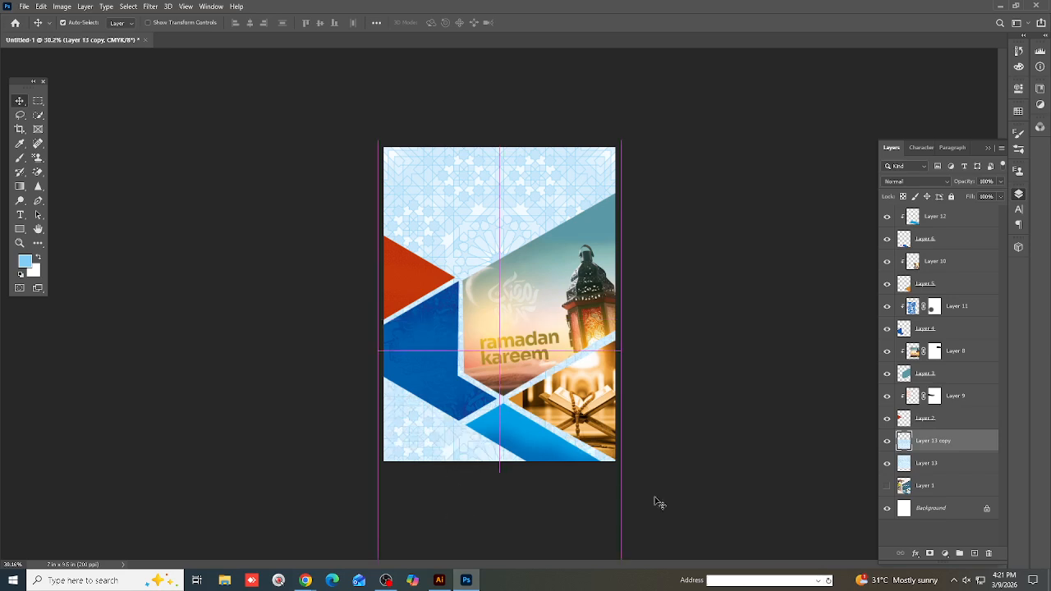
Add a layer mask to Layer 13 copy and fade the lower pattern by painting black with a soft brush
click(930, 554)
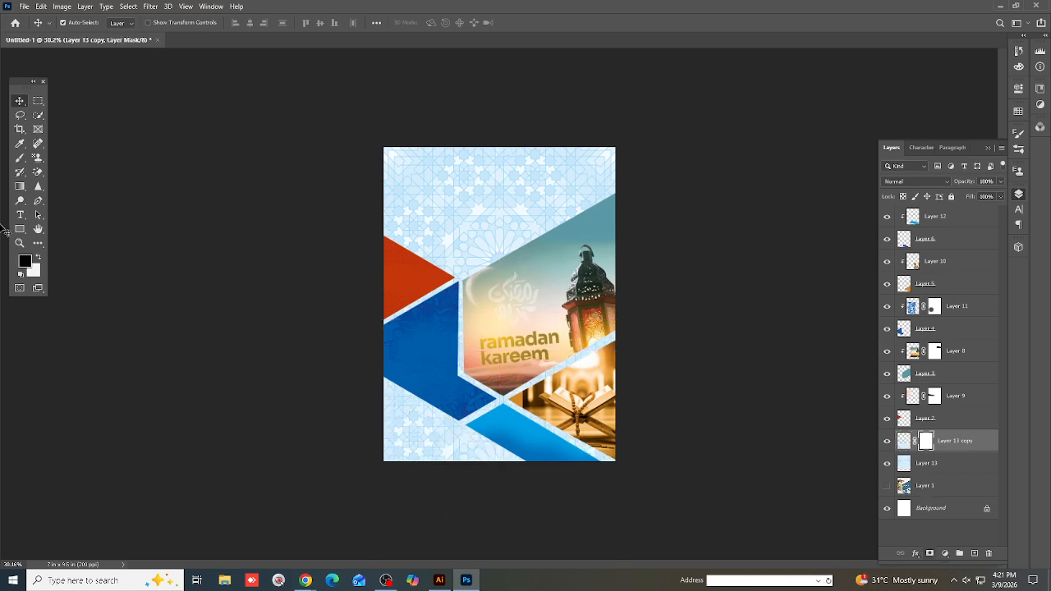
click(18, 159)
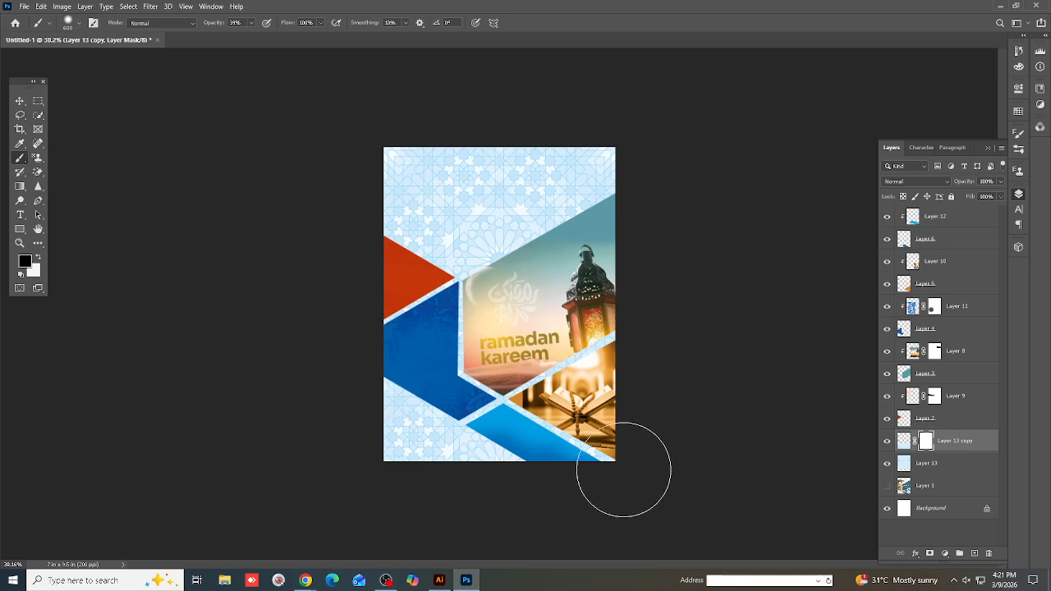
mouse_move(374, 360)
mouse_down()
mouse_move(545, 414)
mouse_move(432, 385)
mouse_move(296, 381)
mouse_move(373, 400)
mouse_move(740, 405)
mouse_move(576, 371)
mouse_move(462, 385)
mouse_move(439, 407)
mouse_move(448, 421)
mouse_move(404, 395)
mouse_move(403, 386)
mouse_move(489, 409)
mouse_move(546, 404)
mouse_move(495, 369)
mouse_up()
scroll(495, 369, down, 1)
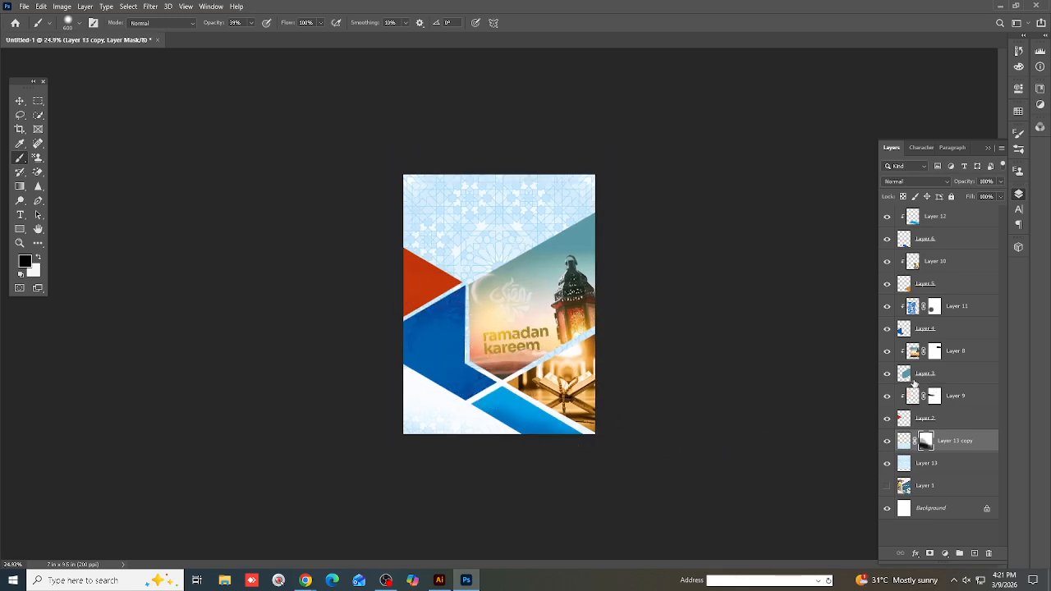
Add a layer mask to Layer 13 and fade the pattern below the page's top band with a black brush, size 1000, 76% opacity
click(934, 466)
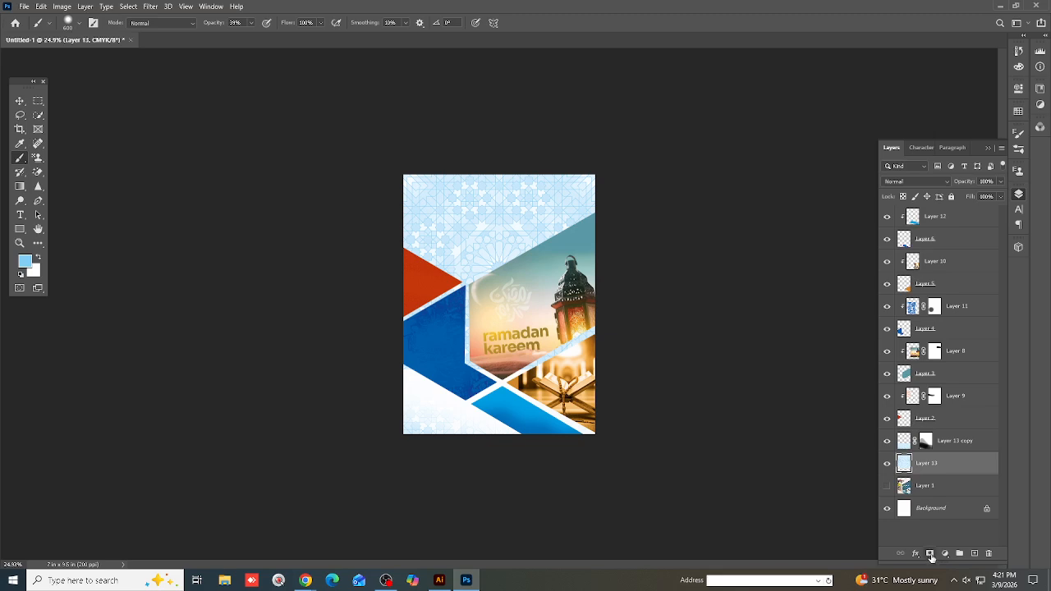
click(930, 555)
click(251, 23)
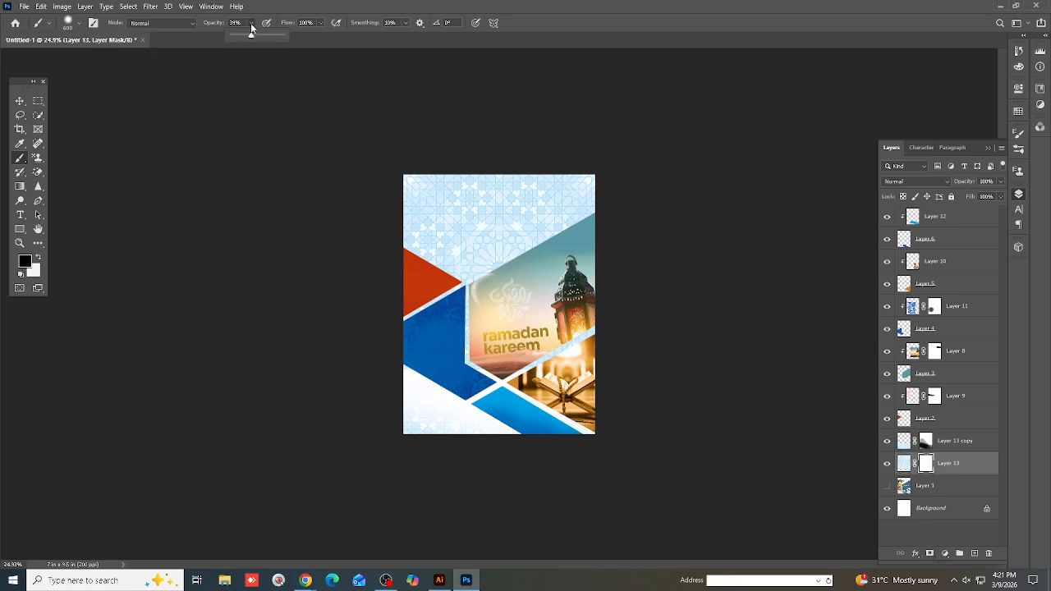
drag(262, 37, 271, 37)
key(bracketright)
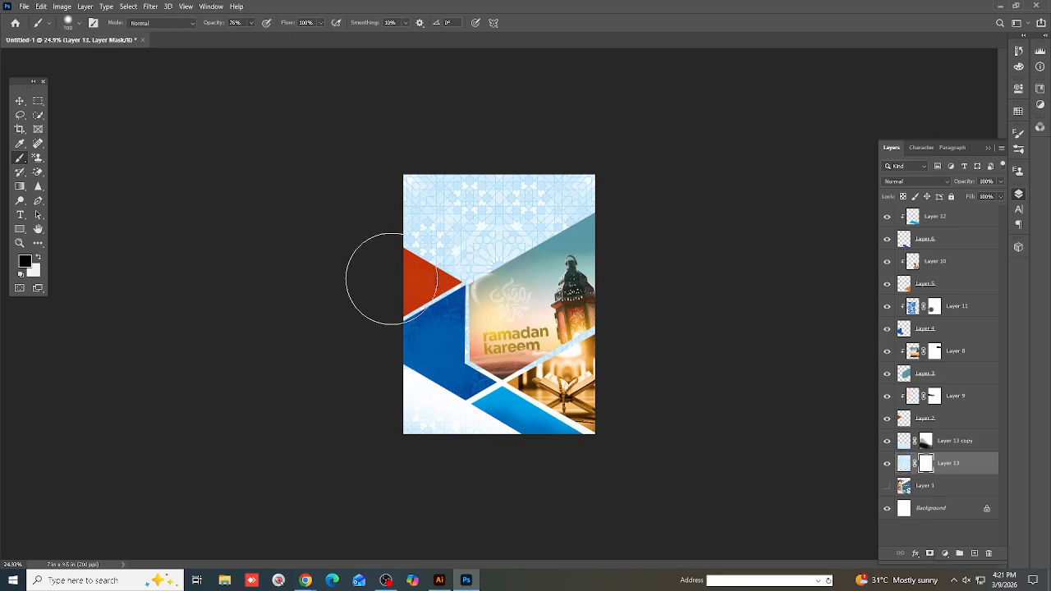
key(bracketright)
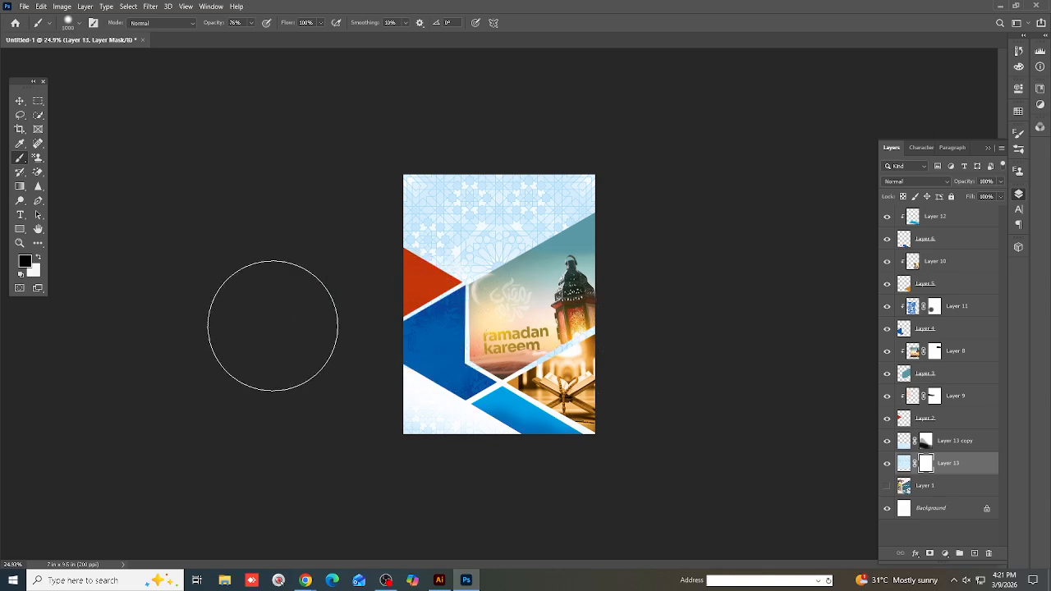
drag(650, 334, 588, 351)
drag(398, 276, 705, 273)
mouse_move(617, 264)
mouse_down()
mouse_move(445, 259)
mouse_move(460, 292)
mouse_move(496, 273)
mouse_up()
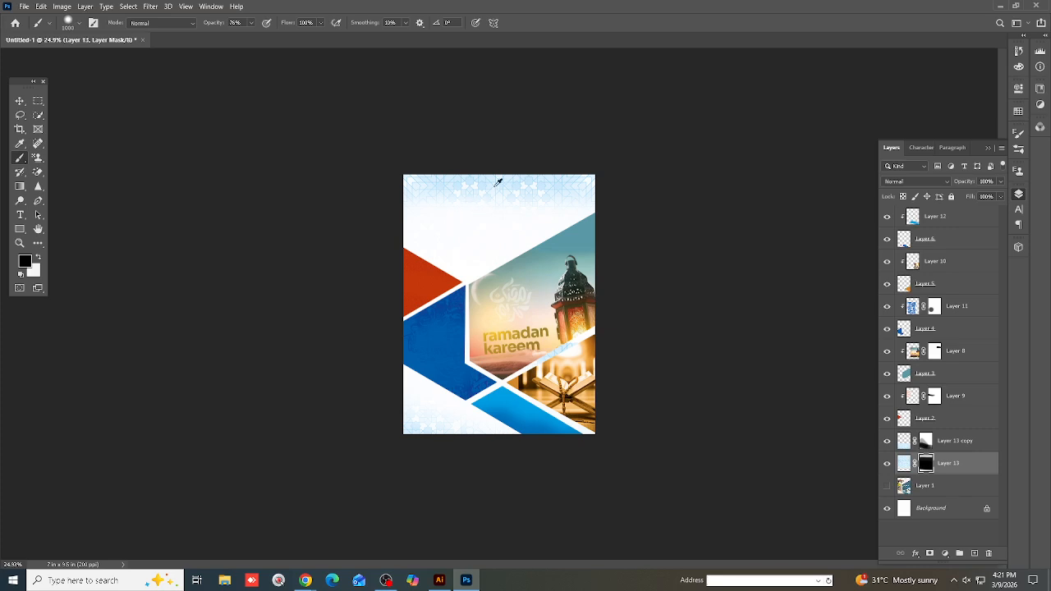
Reduce the mask brush to 22% opacity and size 700
click(251, 23)
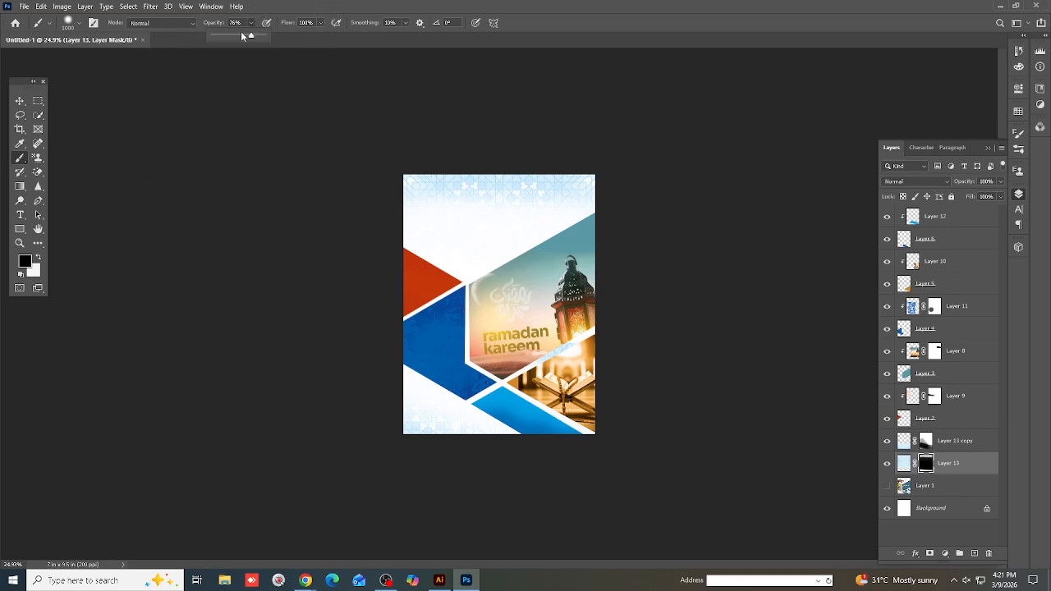
drag(225, 41, 224, 41)
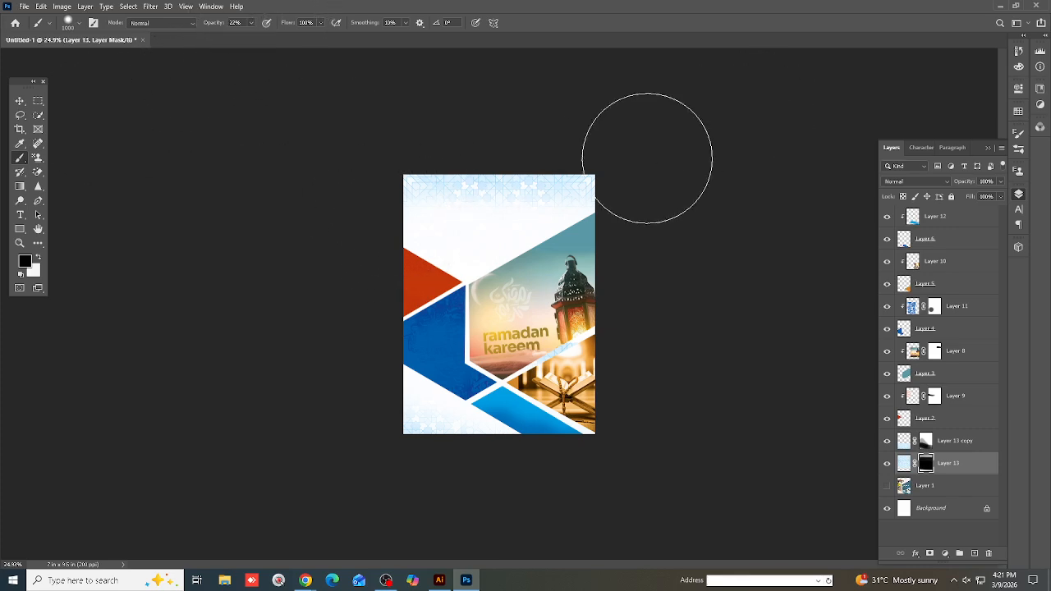
key(bracketleft)
key(bracketleft)
key(bracketleft)
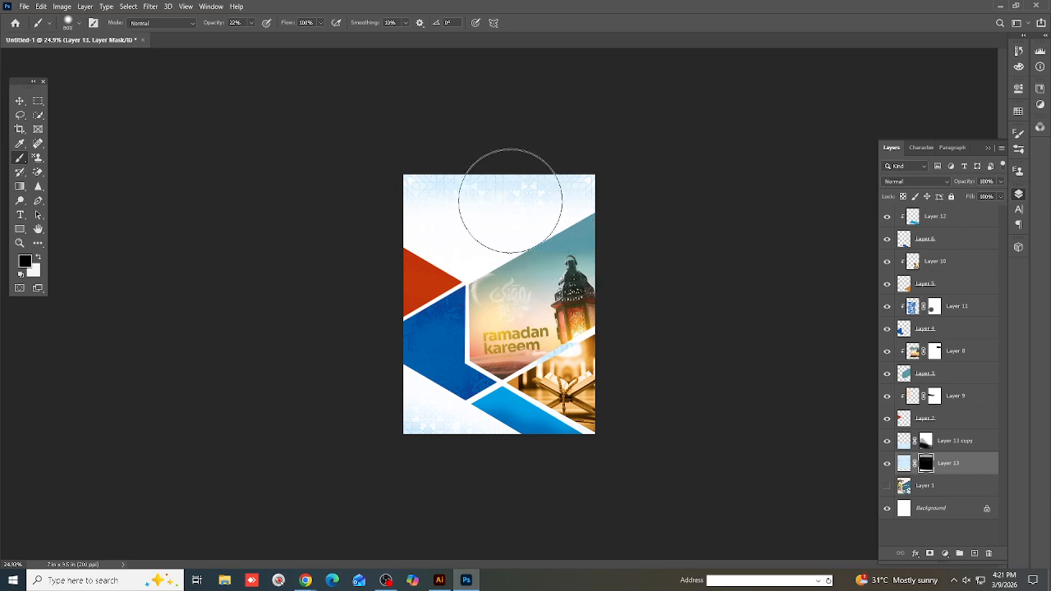
scroll(493, 262, down, 2)
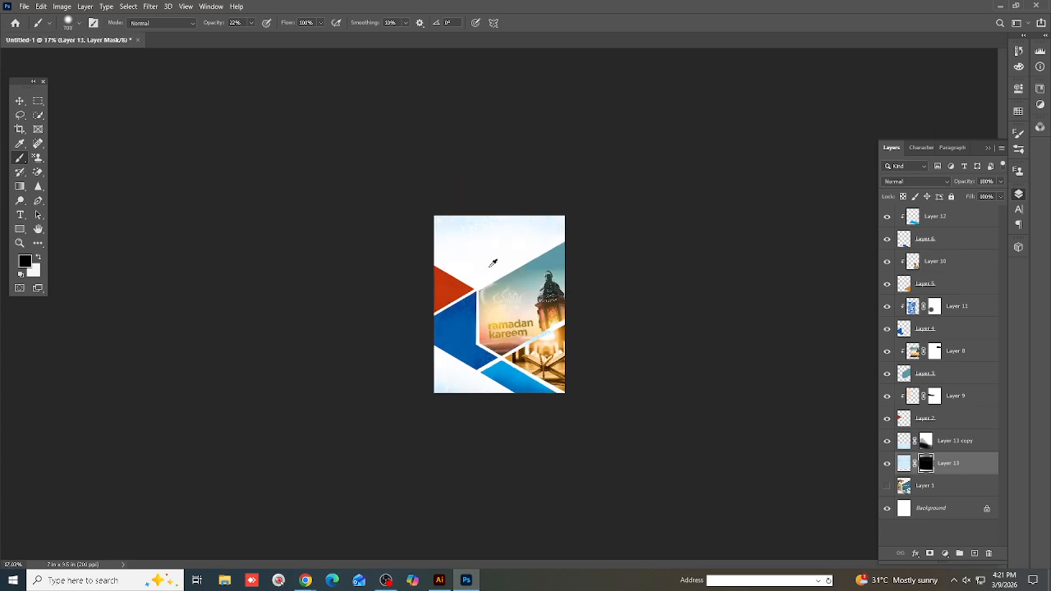
scroll(497, 300, up, 4)
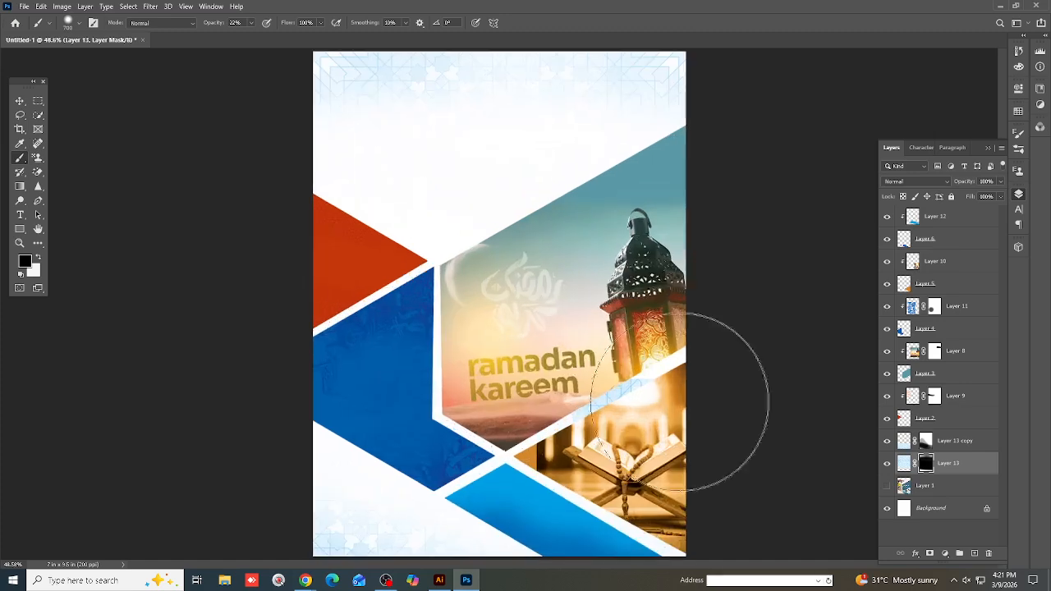
Hide the pattern in the diagonal gap between the two photos by painting black at 95% opacity on the Layer 13 copy mask
click(925, 442)
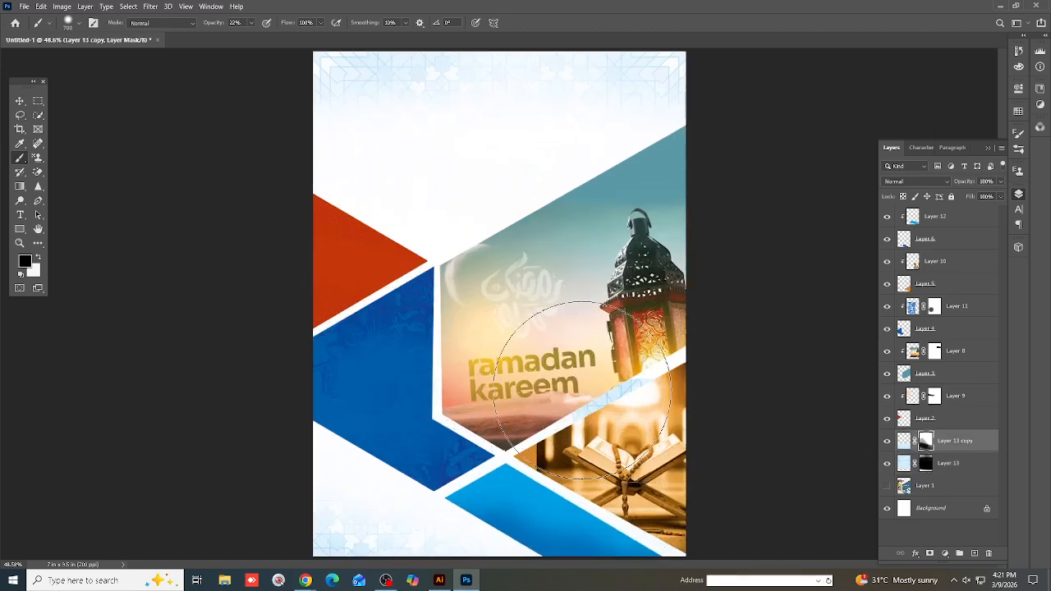
scroll(611, 377, down, 1)
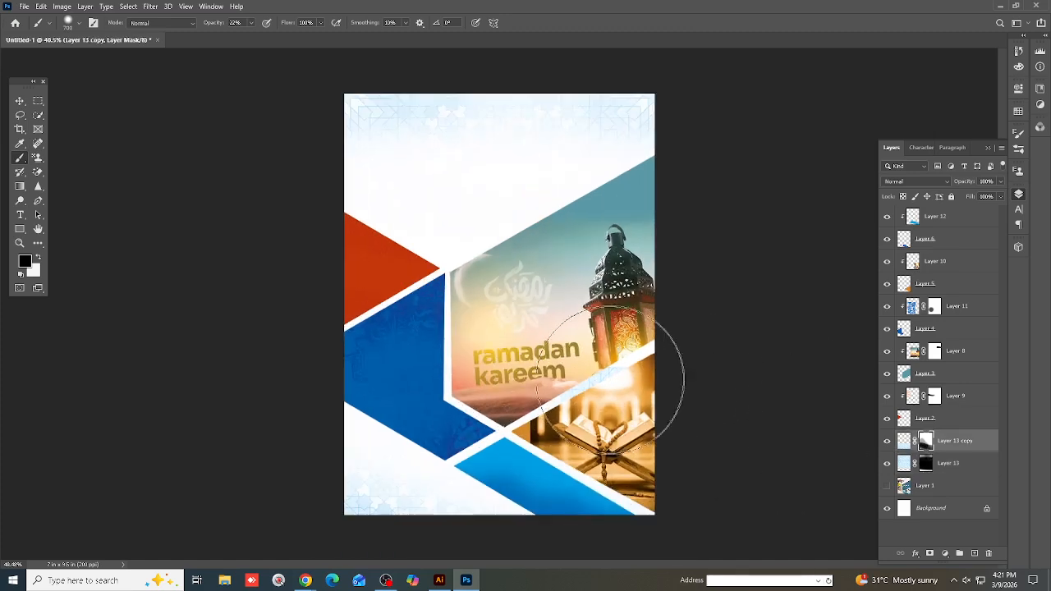
click(251, 24)
drag(250, 36, 289, 36)
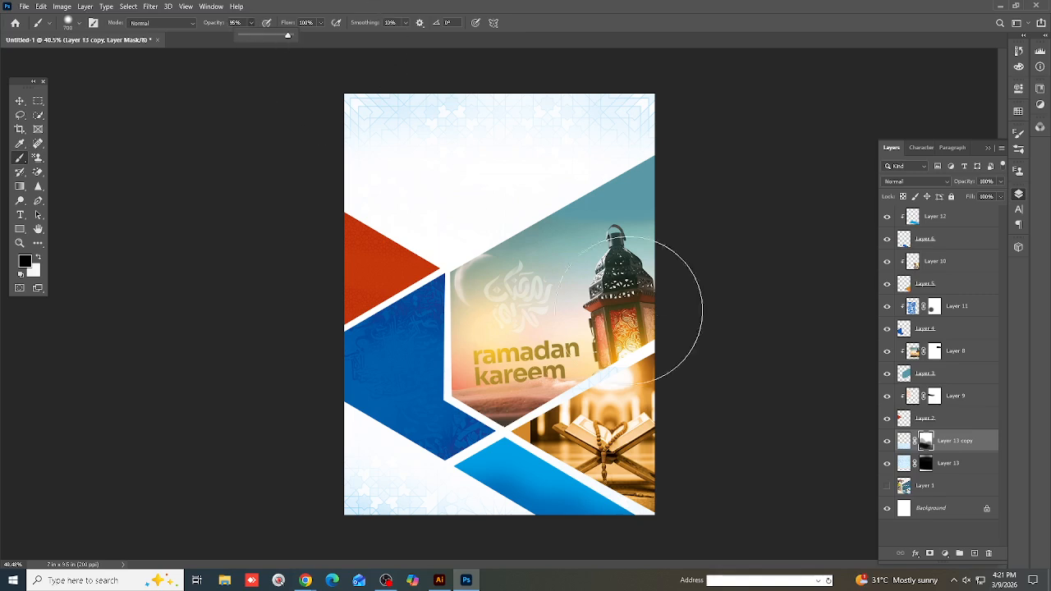
drag(688, 337, 485, 402)
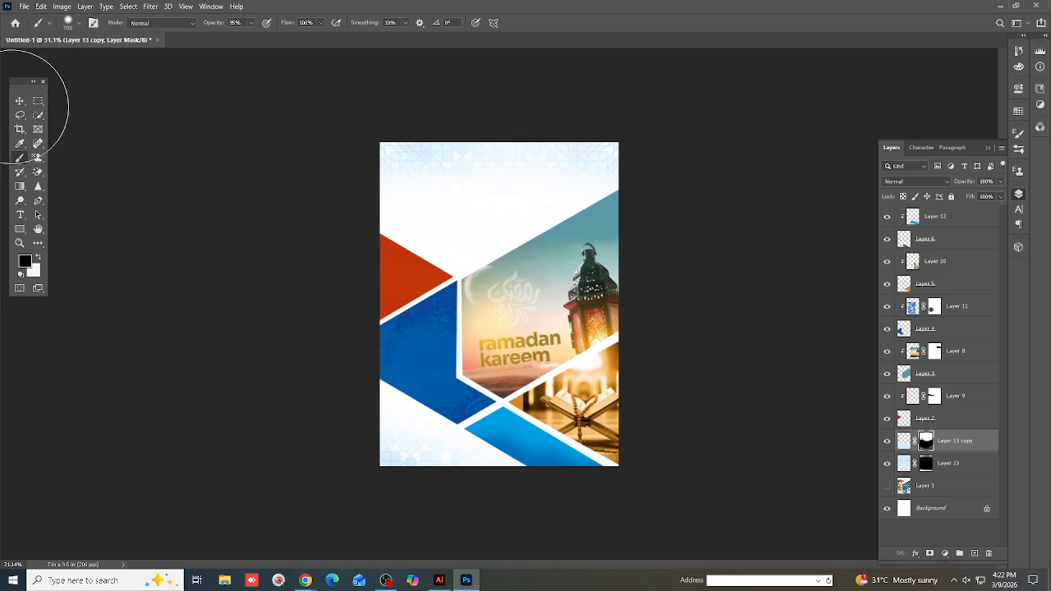
Unlock the Background layer, duplicate all layers from Layer 12 down to it, and merge the copies into one layer
click(20, 101)
scroll(253, 211, down, 5)
key(ctrl+0)
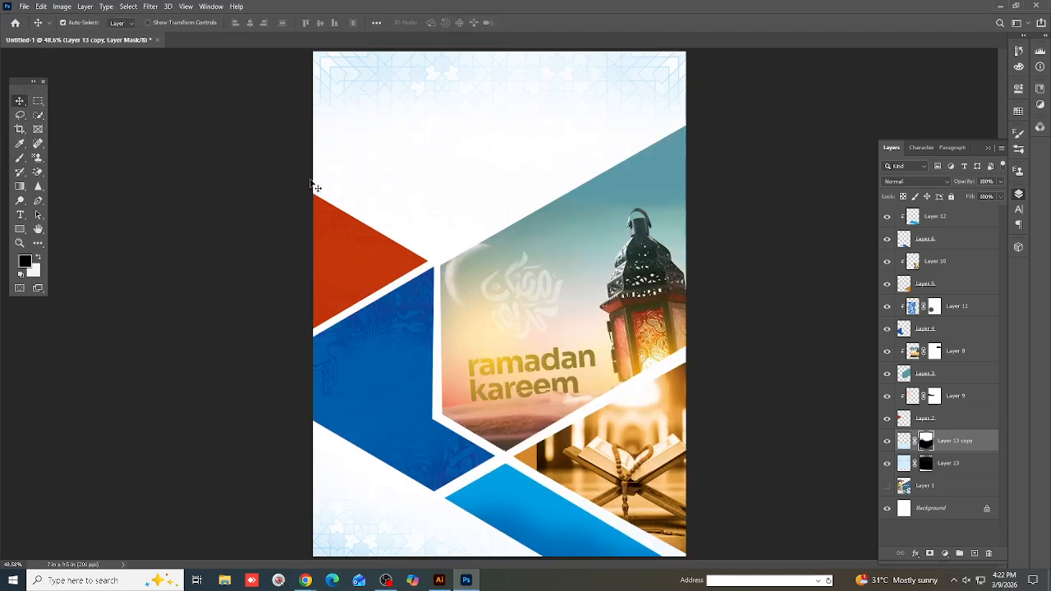
click(930, 219)
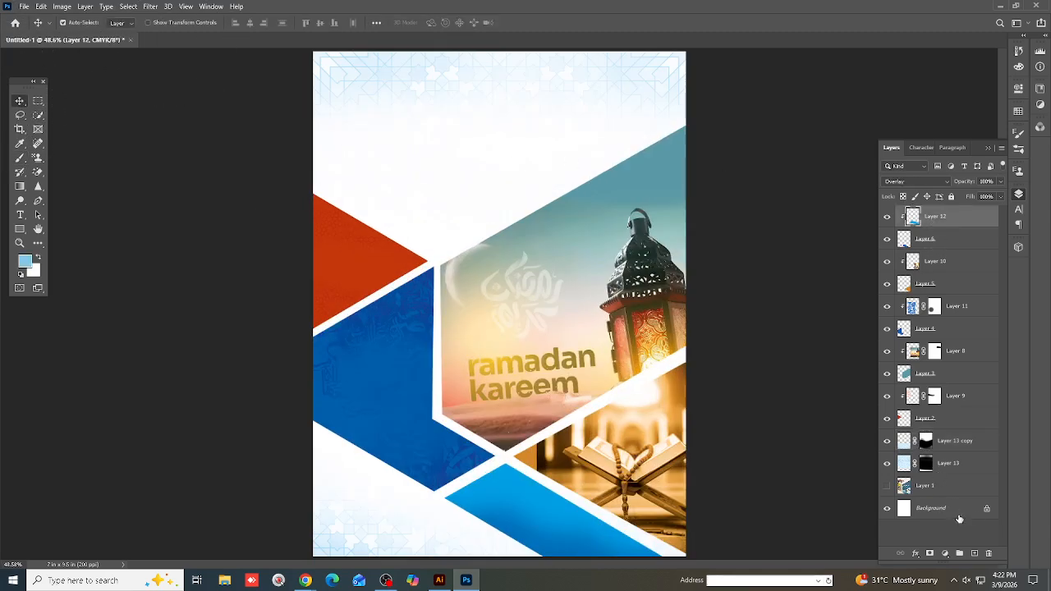
click(987, 511)
shift+click(957, 223)
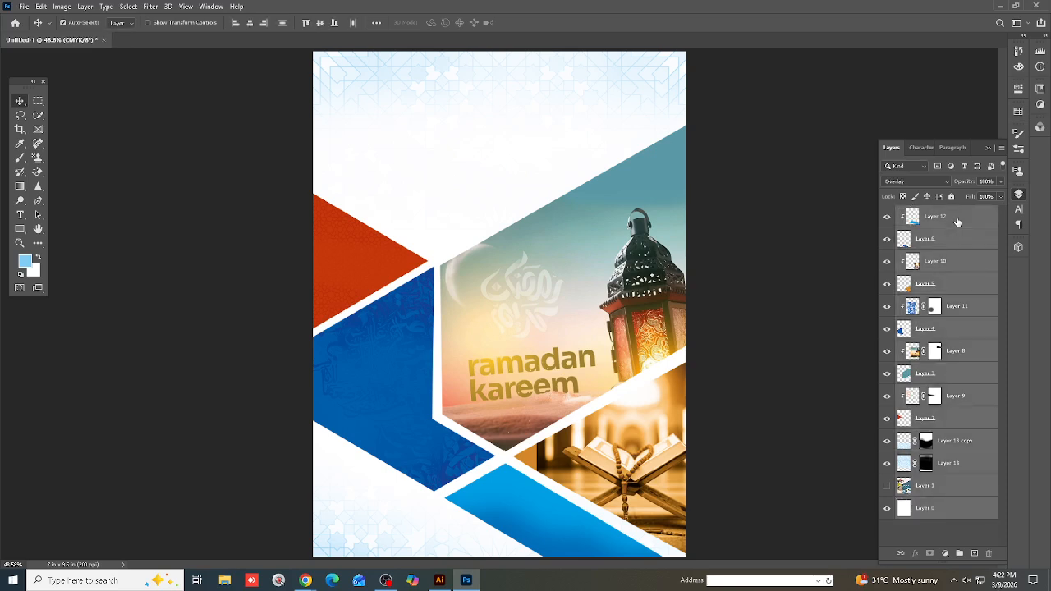
key(ctrl+j)
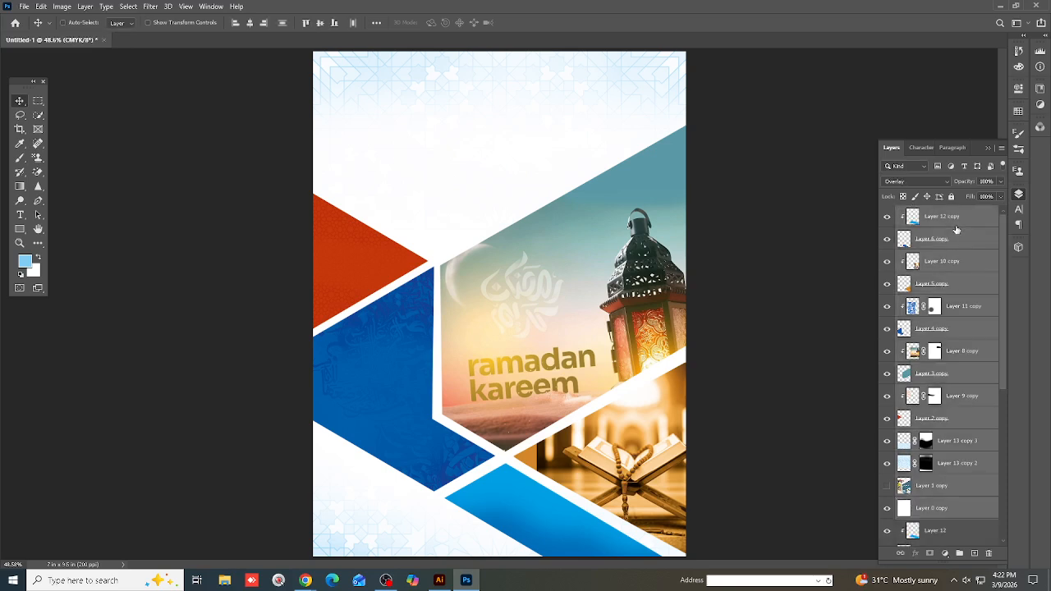
key(ctrl+e)
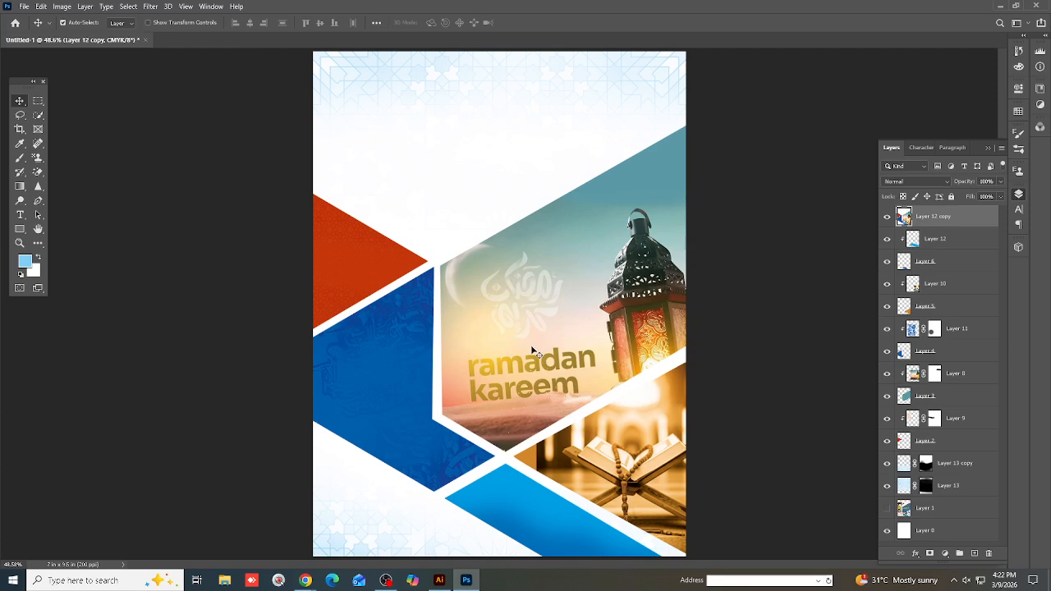
Switch to Illustrator by carrying the merged cover artwork over and placing it in the Untitled-1 document
scroll(410, 354, down, 5)
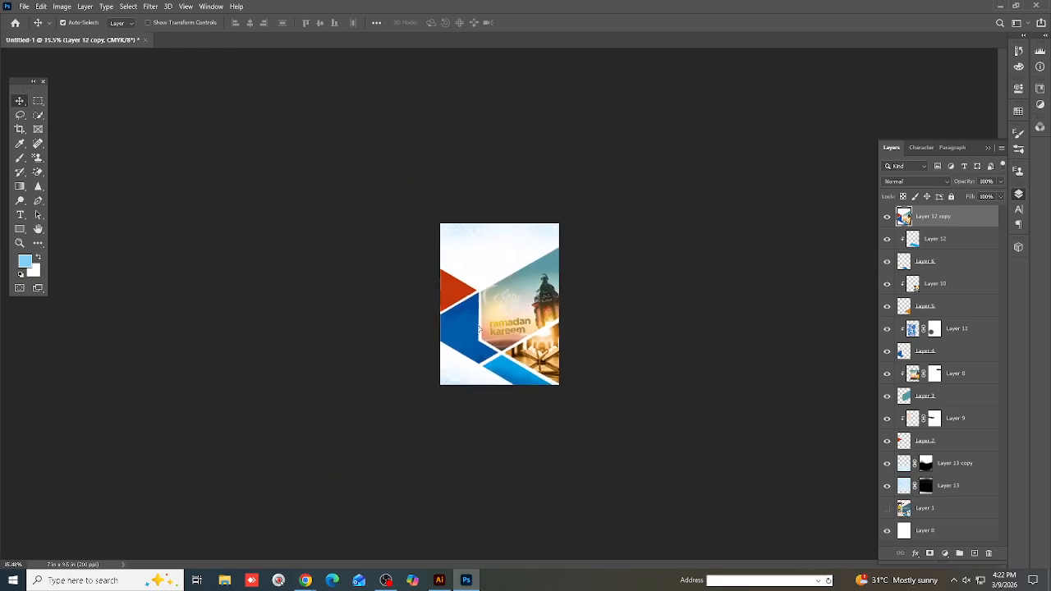
drag(480, 329, 553, 392)
scroll(356, 305, down, 1)
click(319, 257)
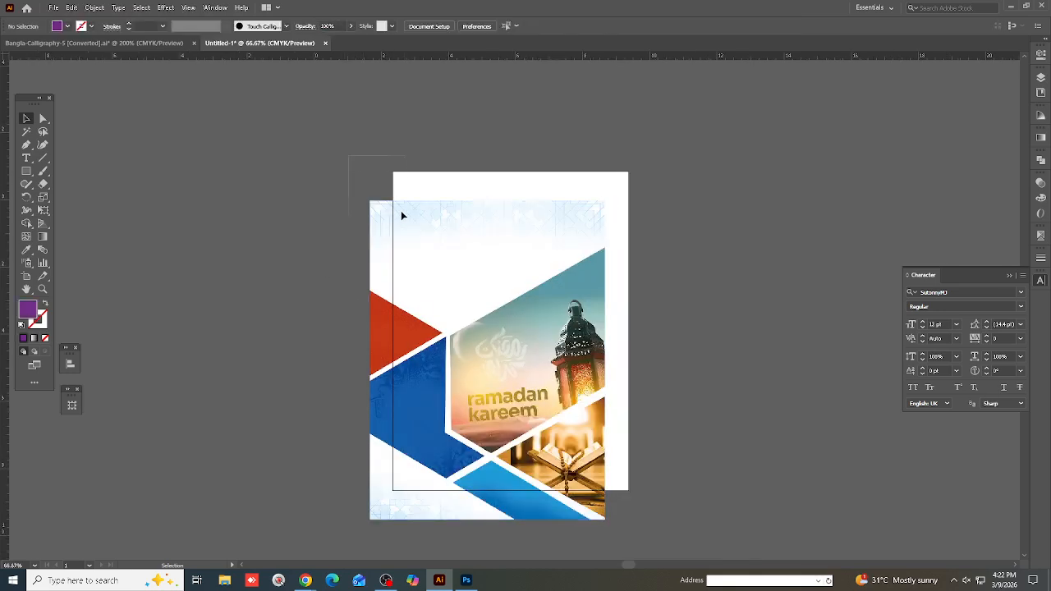
Align the cover image to the artboard's left and top edges and send it behind the title text
click(402, 216)
click(448, 26)
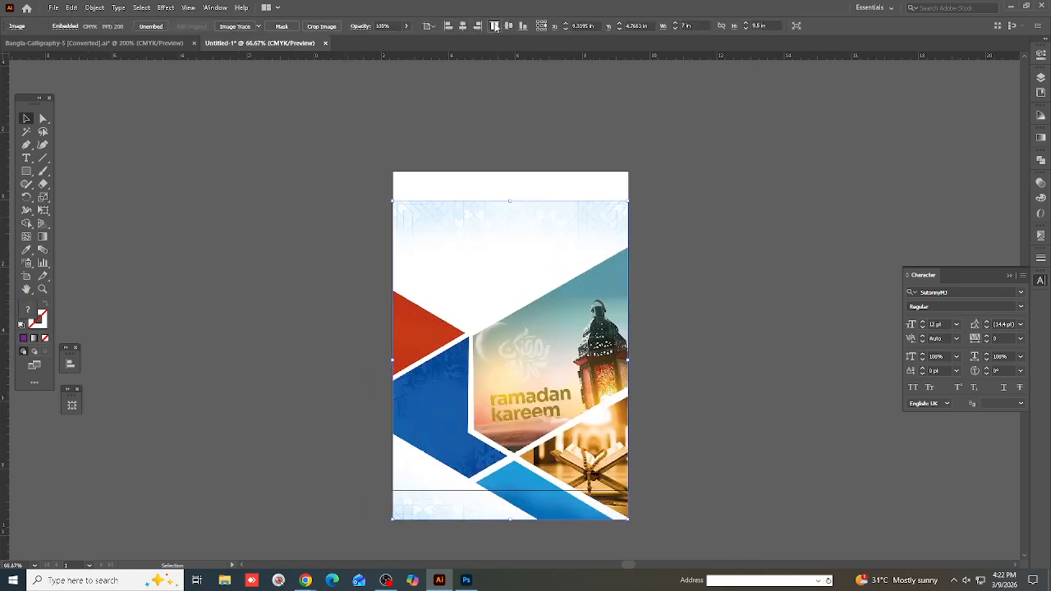
click(495, 25)
key(ctrl+shift+[)
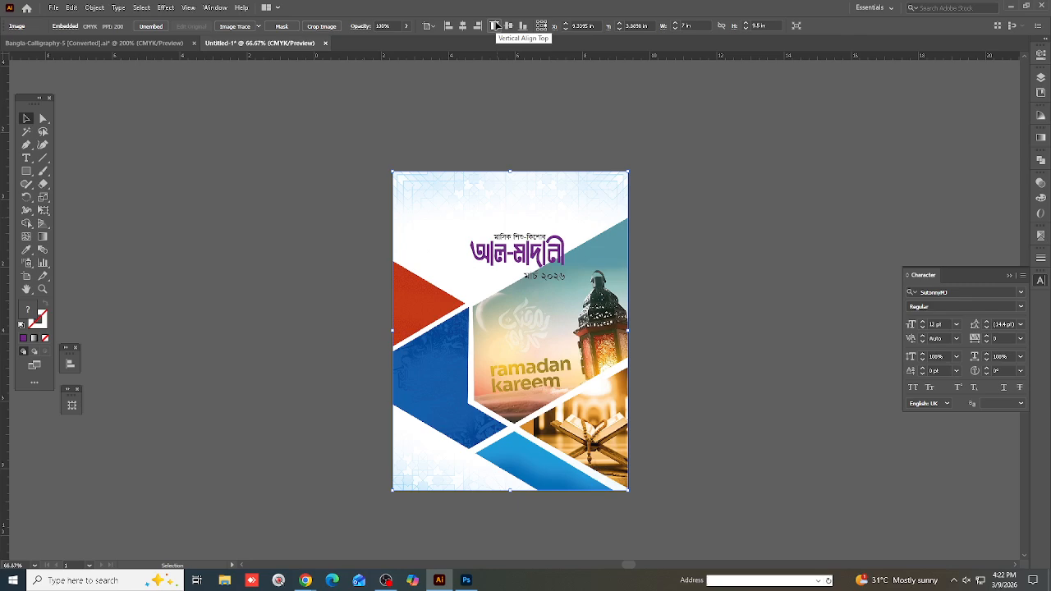
key(ctrl+shift+a)
Move the Bengali title with its tagline and date together up and left into the white area above the red panel
scroll(435, 227, up, 1)
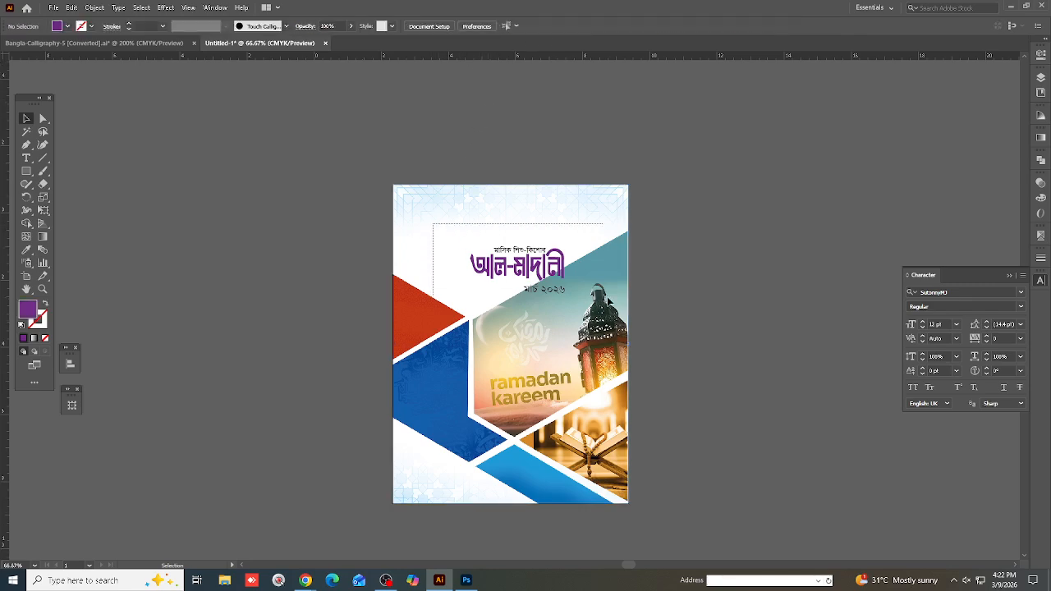
drag(610, 301, 611, 302)
scroll(514, 263, up, 2)
drag(530, 278, 416, 233)
scroll(669, 208, down, 2)
click(660, 210)
scroll(562, 248, up, 2)
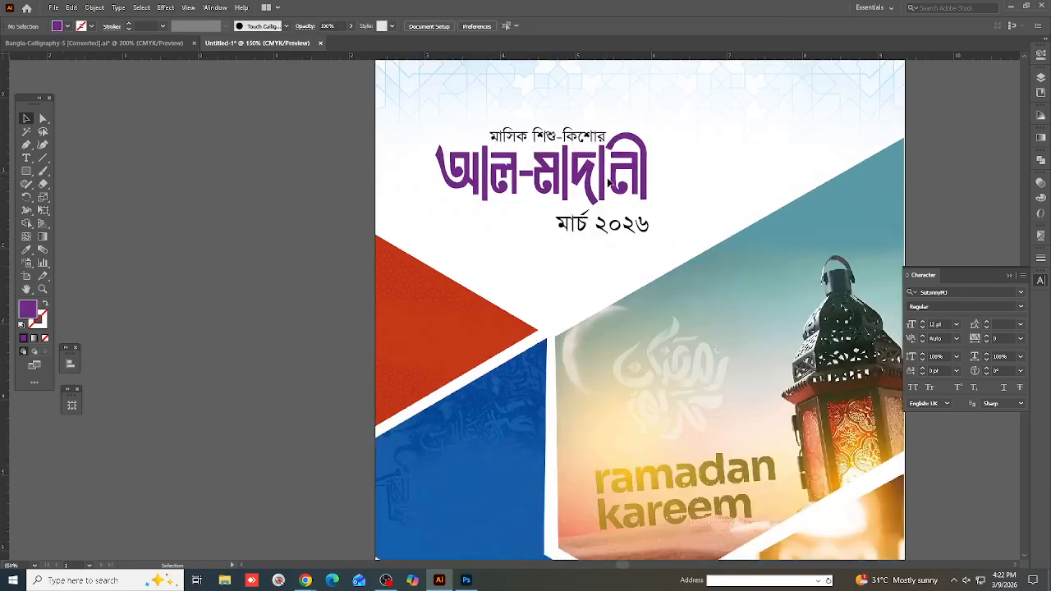
Recolour the large purple Bengali title with the red sampled from the triangular panel
click(633, 172)
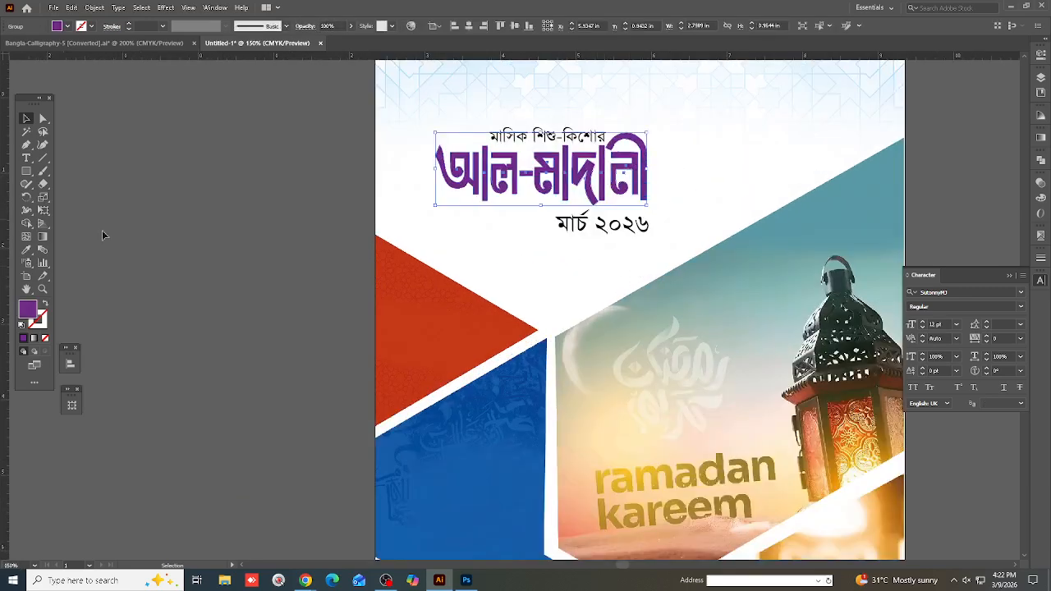
click(26, 251)
click(408, 315)
scroll(412, 314, up, 1)
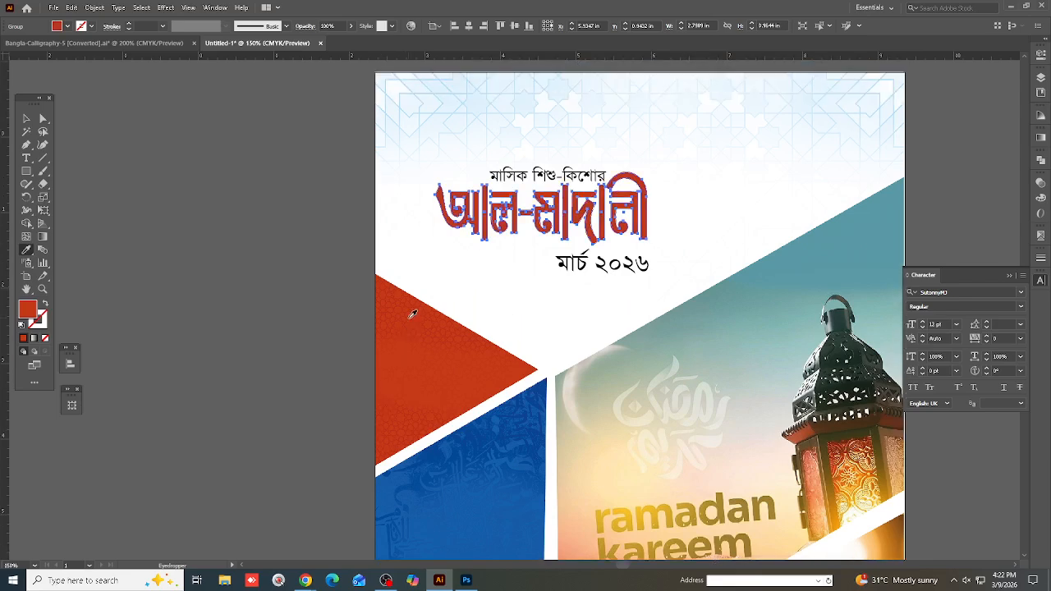
click(26, 119)
click(491, 252)
scroll(499, 230, up, 2)
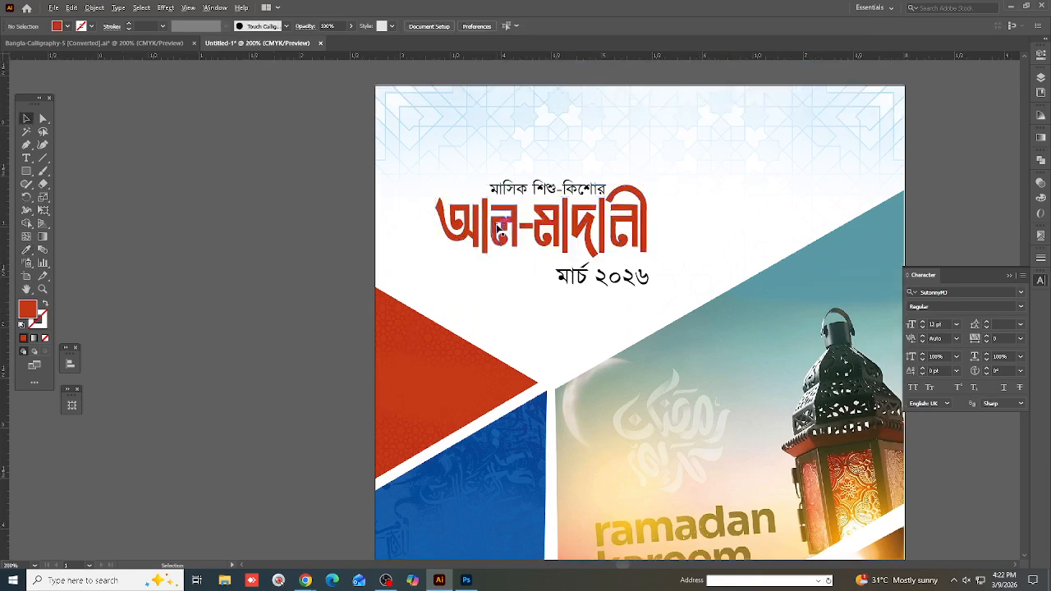
scroll(411, 246, down, 1)
scroll(389, 234, up, 1)
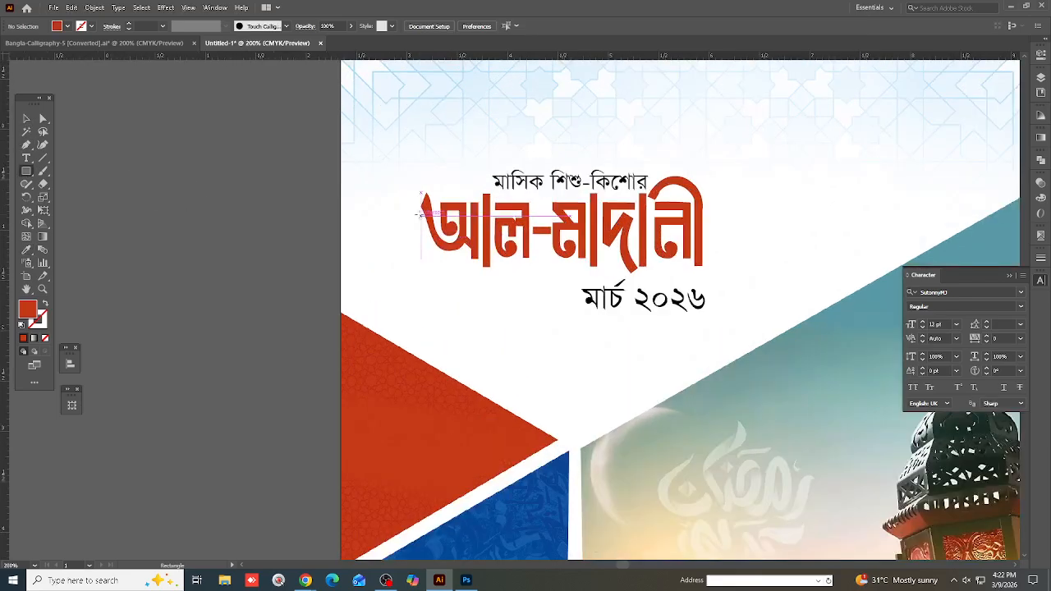
drag(418, 216, 714, 235)
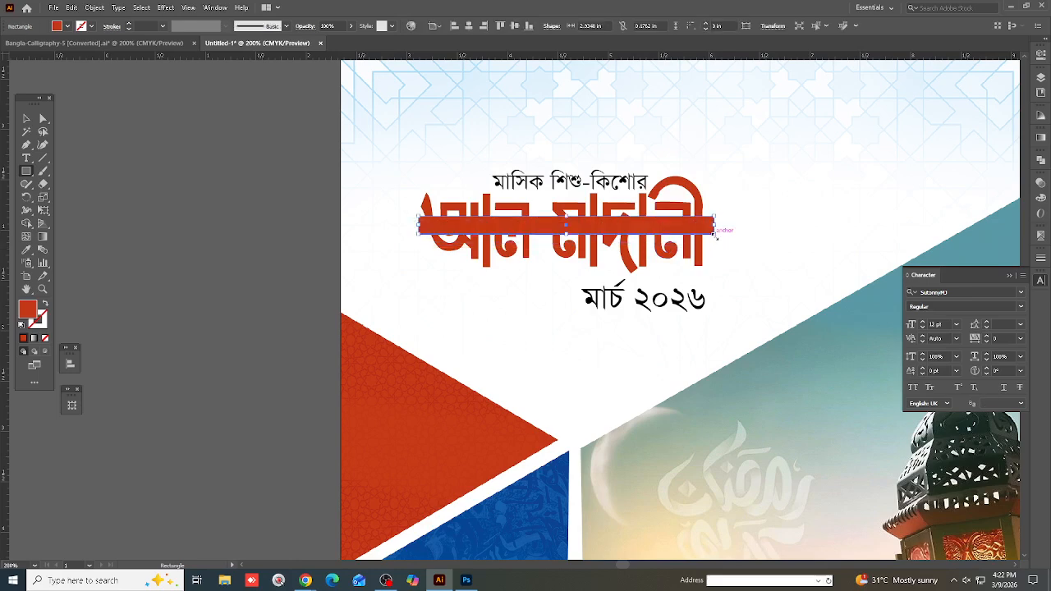
key(ctrl+z)
Change the large Bengali title's fill to black, then deselect it
click(702, 208)
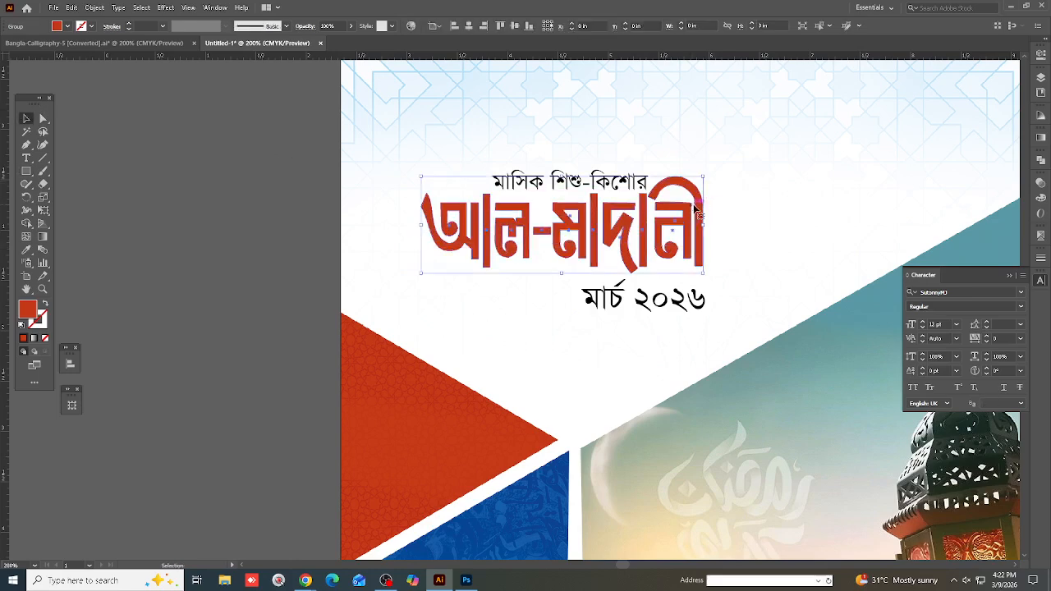
key(v)
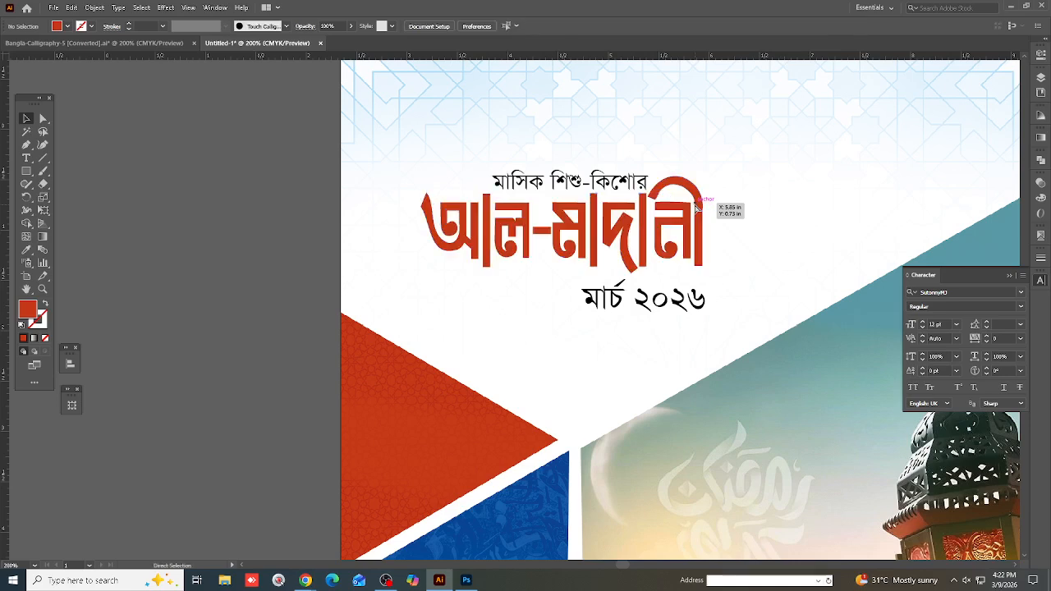
click(1041, 199)
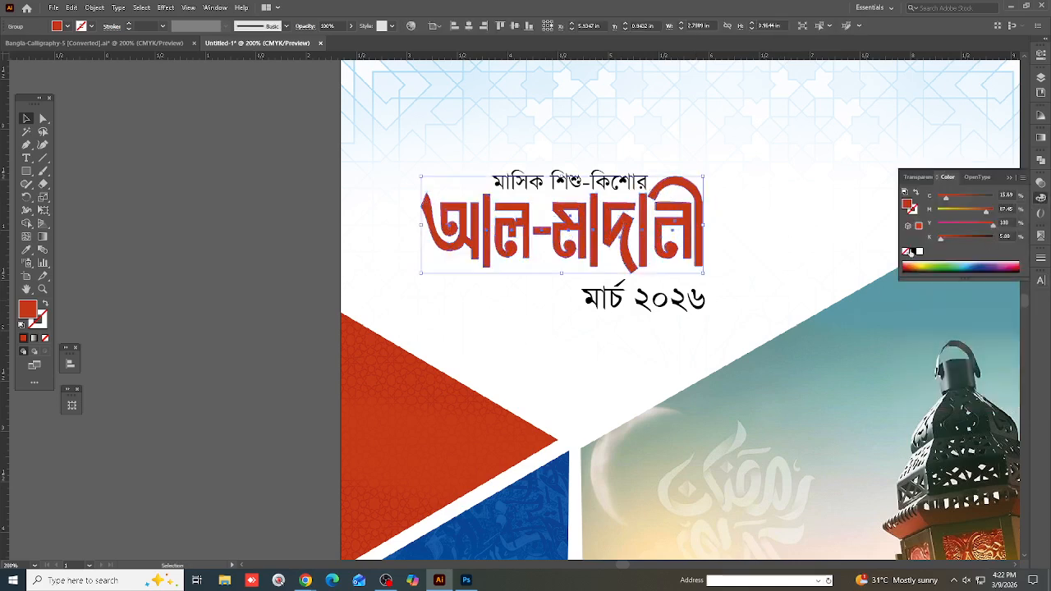
click(912, 251)
key(ctrl+shift+a)
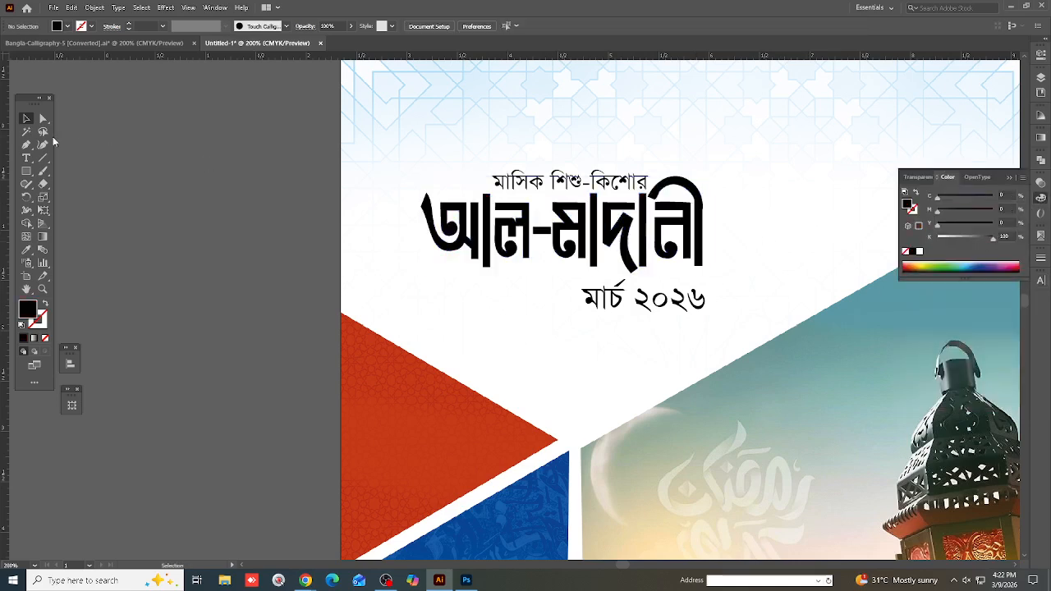
Draw a thin black rectangle about 3.03 in wide and 0.17 in high across the middle of the Bengali title
click(26, 171)
drag(408, 216, 714, 234)
click(26, 119)
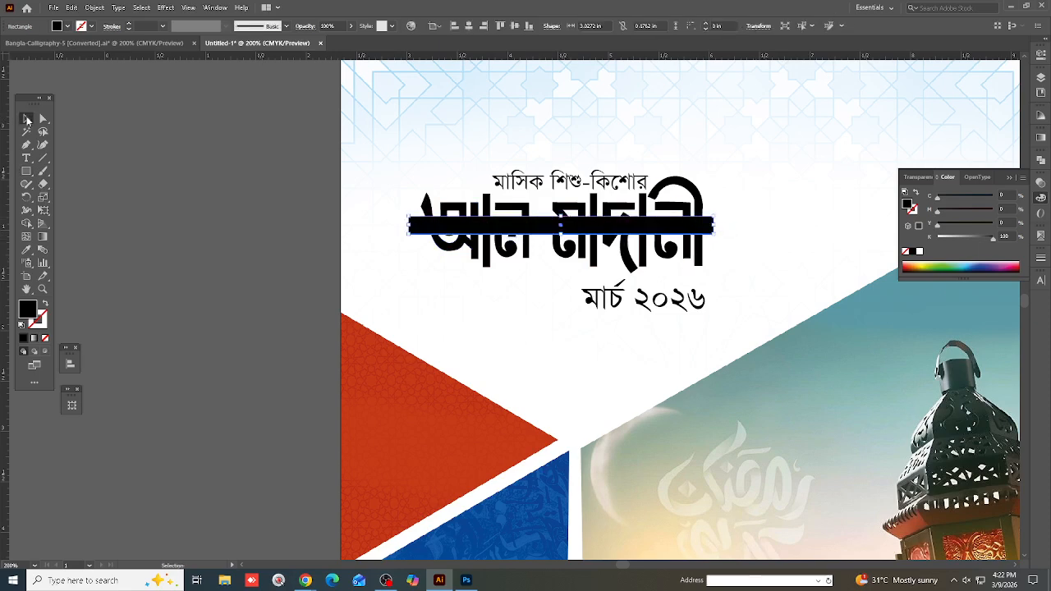
Clip the black rectangle to the shape of the large Bengali title's letters with a clipping mask
shift+click(680, 178)
right_click(680, 178)
click(726, 273)
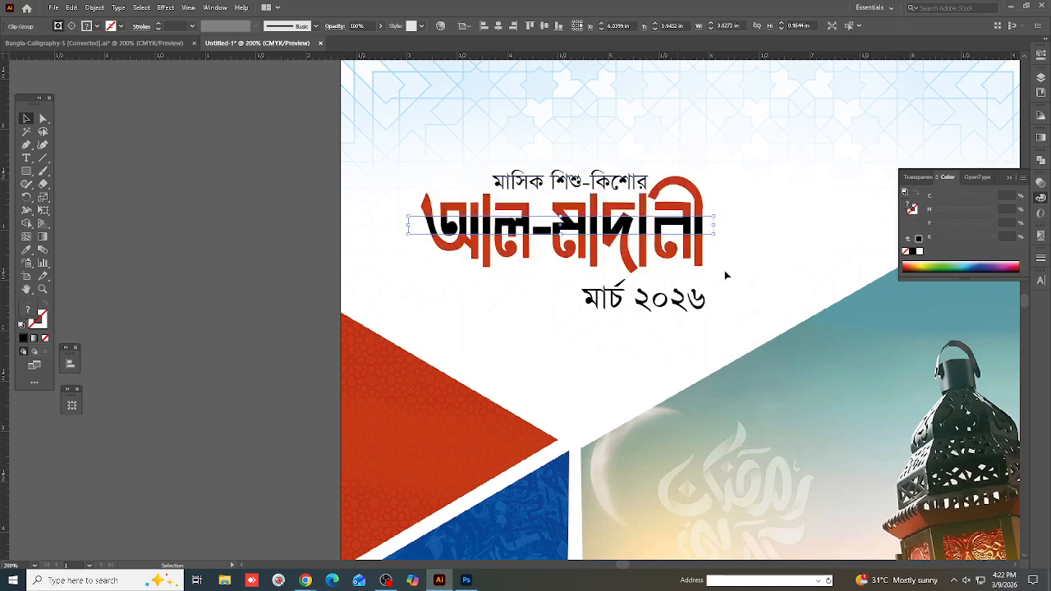
Set the clipped black band across the title to the Multiply blend mode at 24% opacity
click(1041, 183)
click(928, 195)
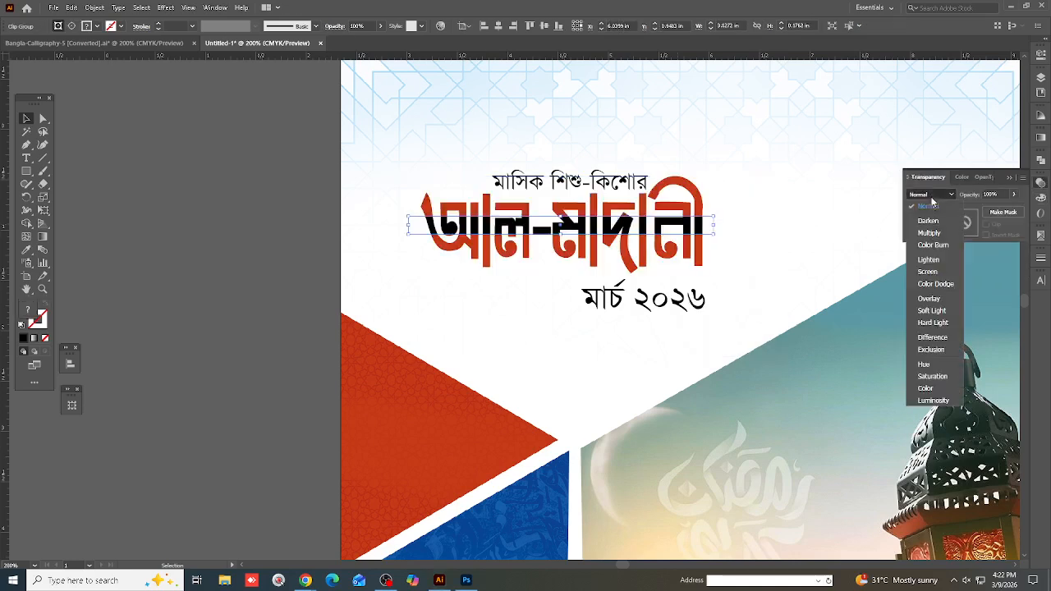
click(933, 233)
click(1013, 196)
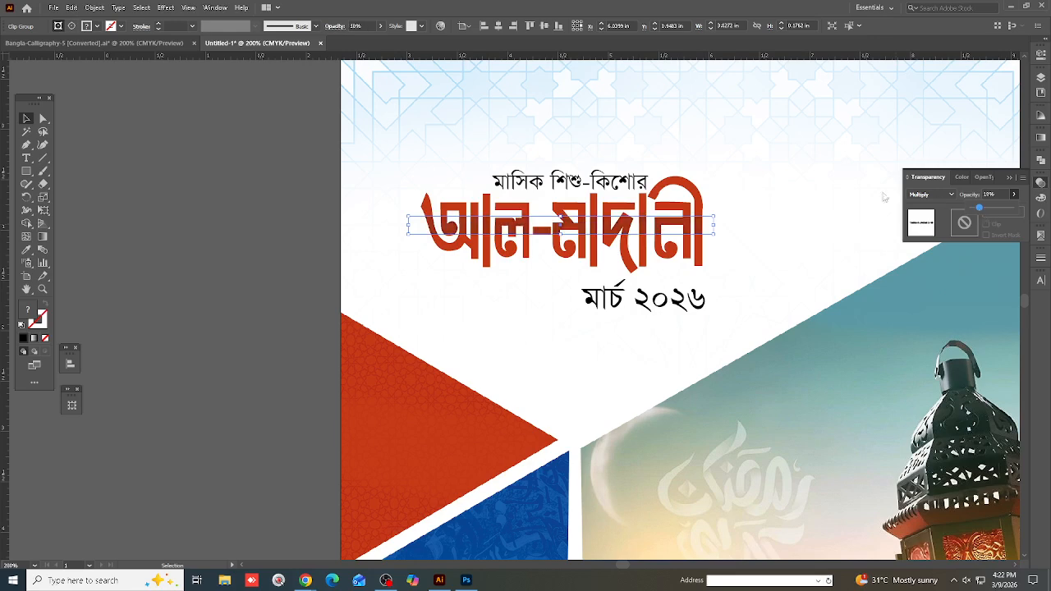
click(742, 190)
scroll(742, 191, down, 2)
click(713, 211)
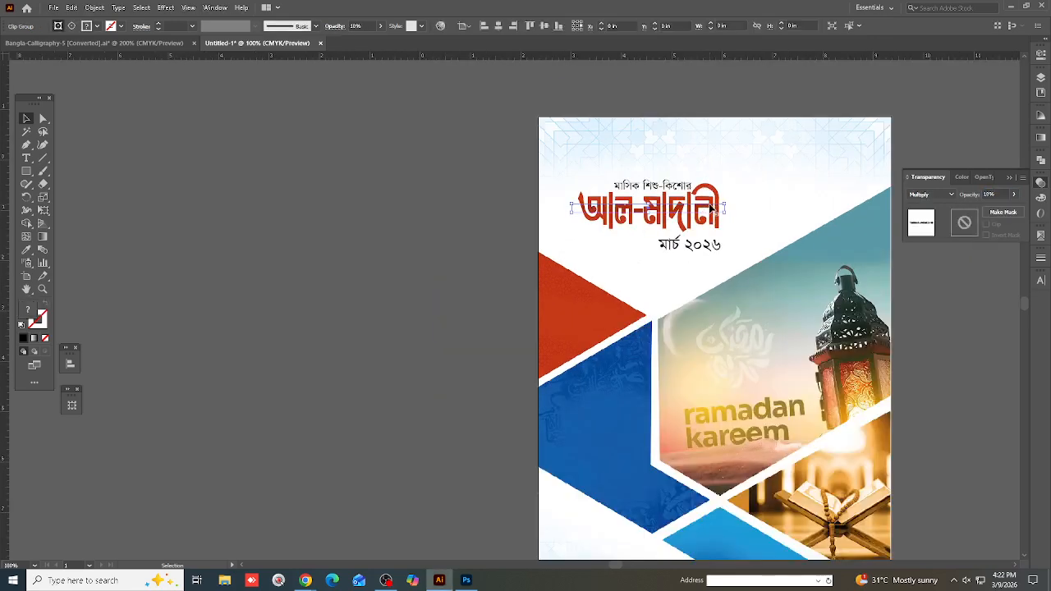
click(1013, 197)
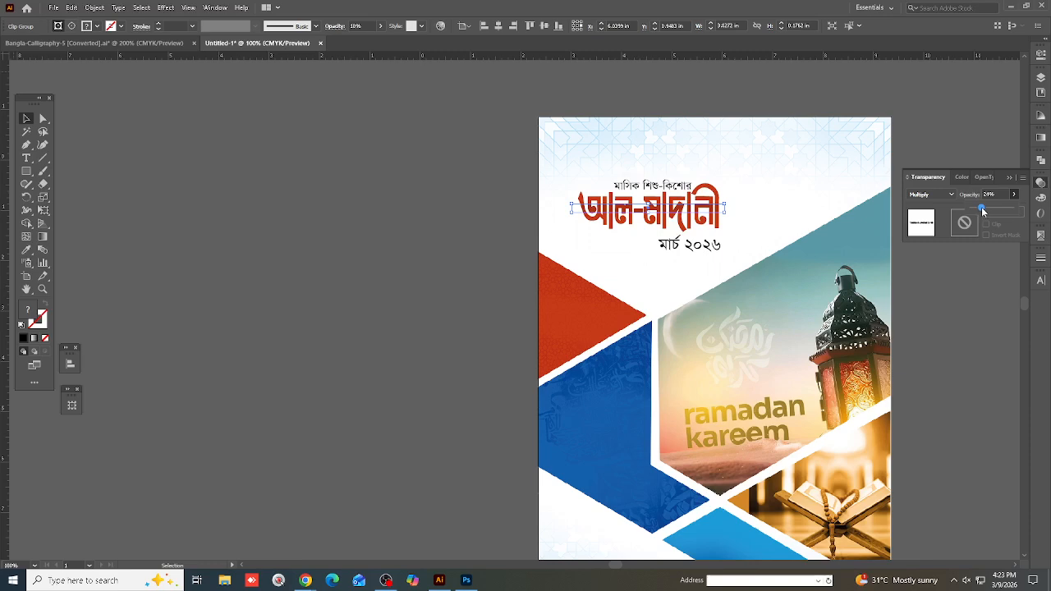
Draw a black rectangle about 1.6 in wide and 0.38 in high over the date below the title
click(705, 247)
scroll(705, 246, up, 1)
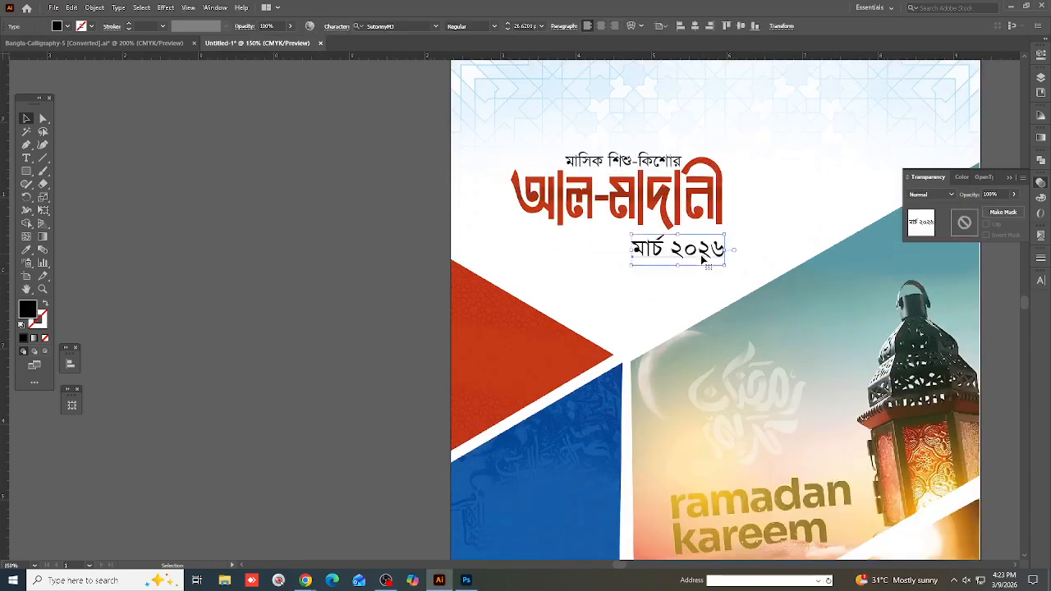
scroll(702, 258, up, 2)
scroll(821, 247, down, 1)
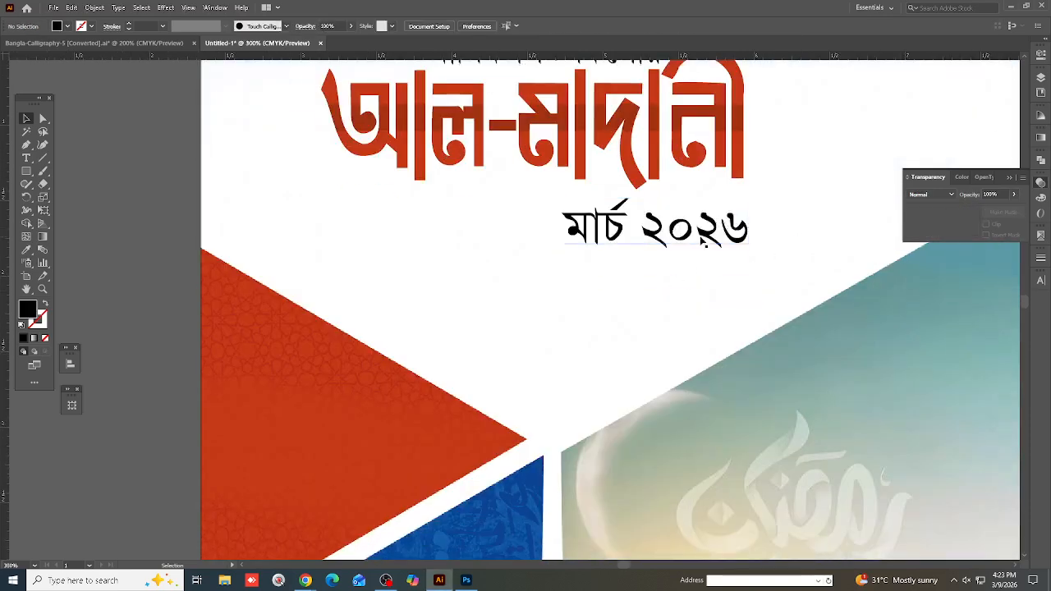
click(843, 242)
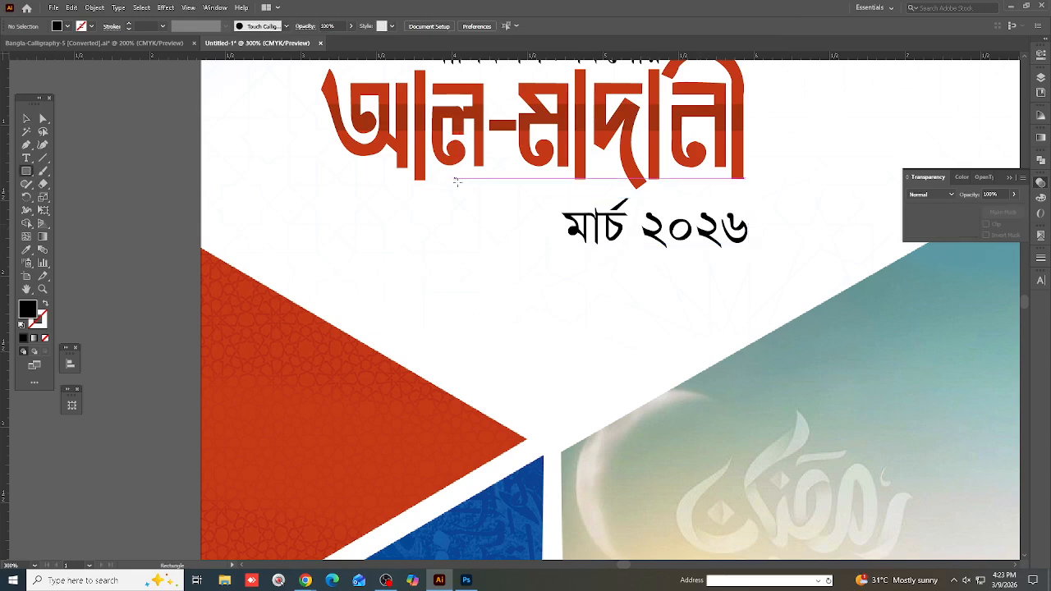
drag(503, 196, 744, 253)
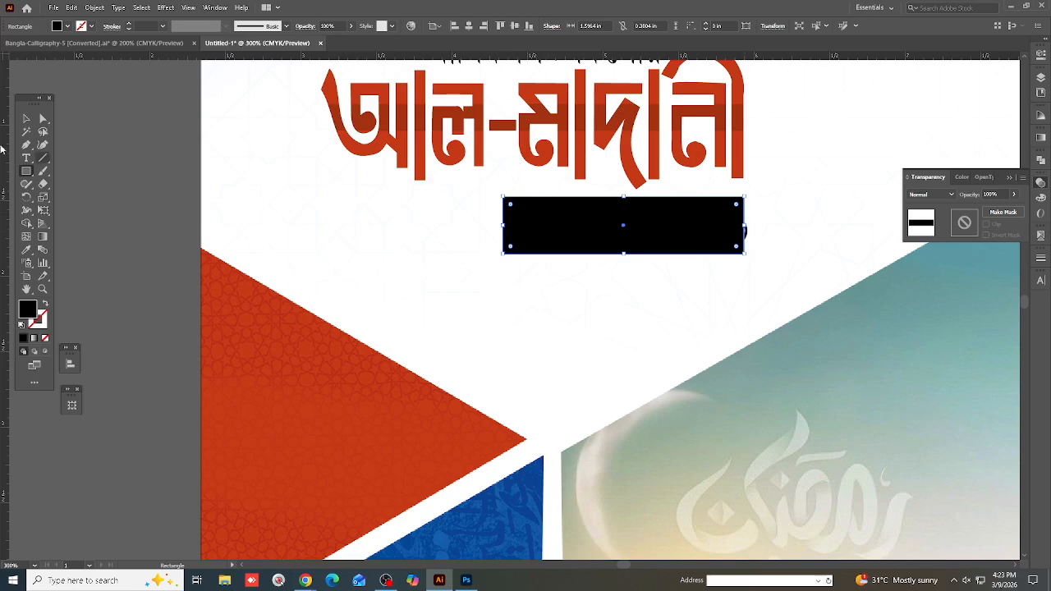
Bring the date text in front of the black rectangle, picking it in outline view
click(28, 119)
key(ctrl+y)
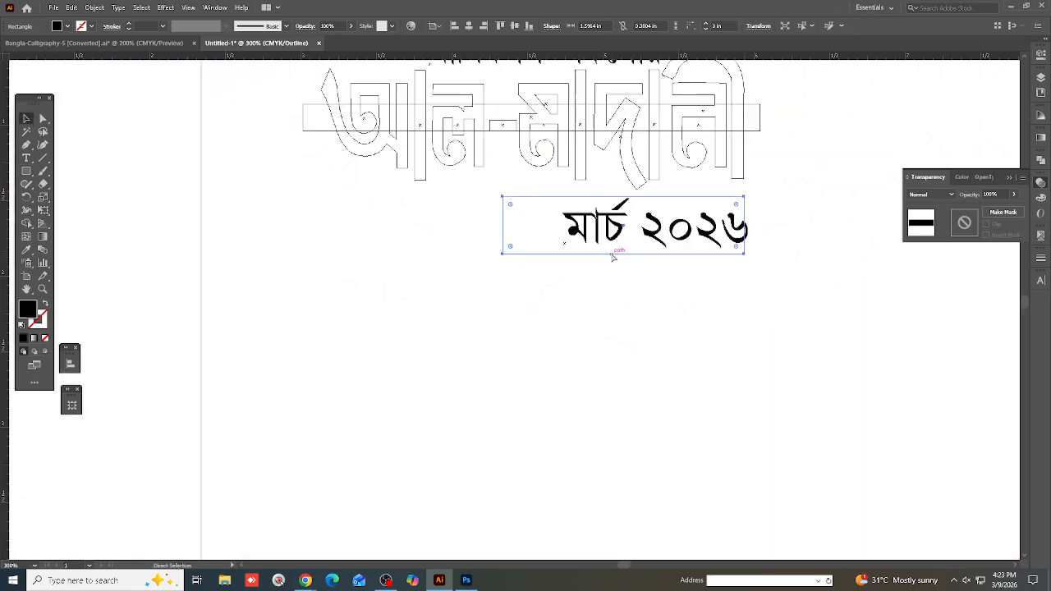
click(619, 239)
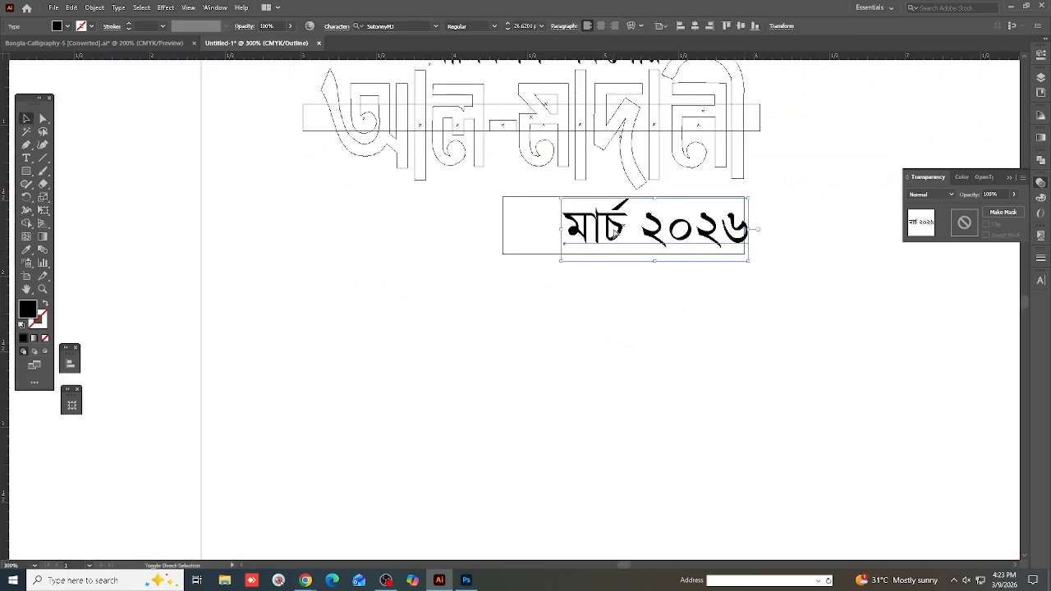
Recolour the rectangle behind the date with the dark blue sampled from the panel below the red triangle
drag(475, 224, 509, 260)
click(26, 251)
scroll(437, 313, down, 2)
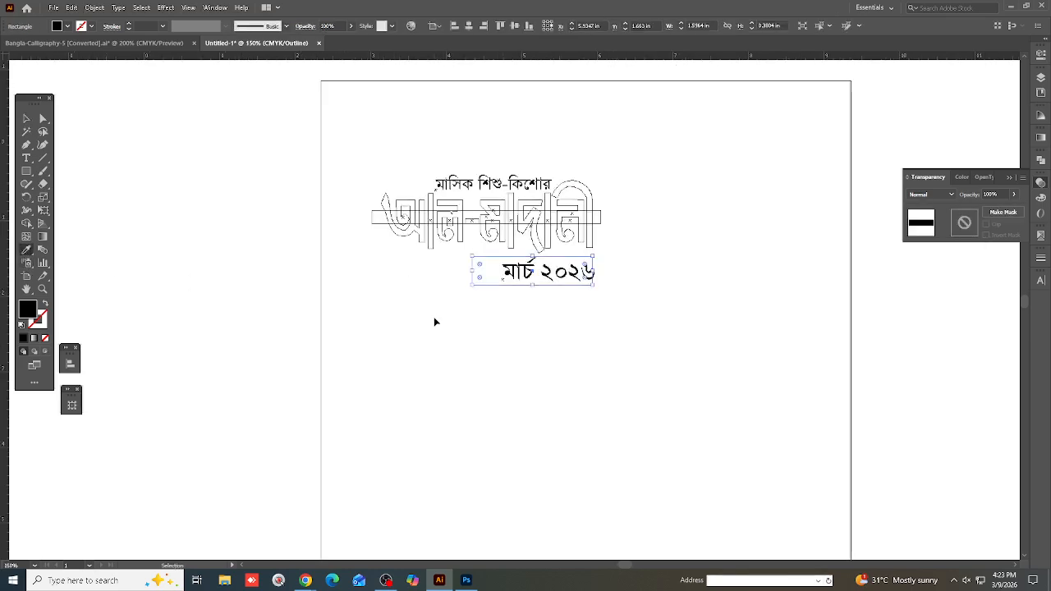
key(ctrl+y)
click(397, 517)
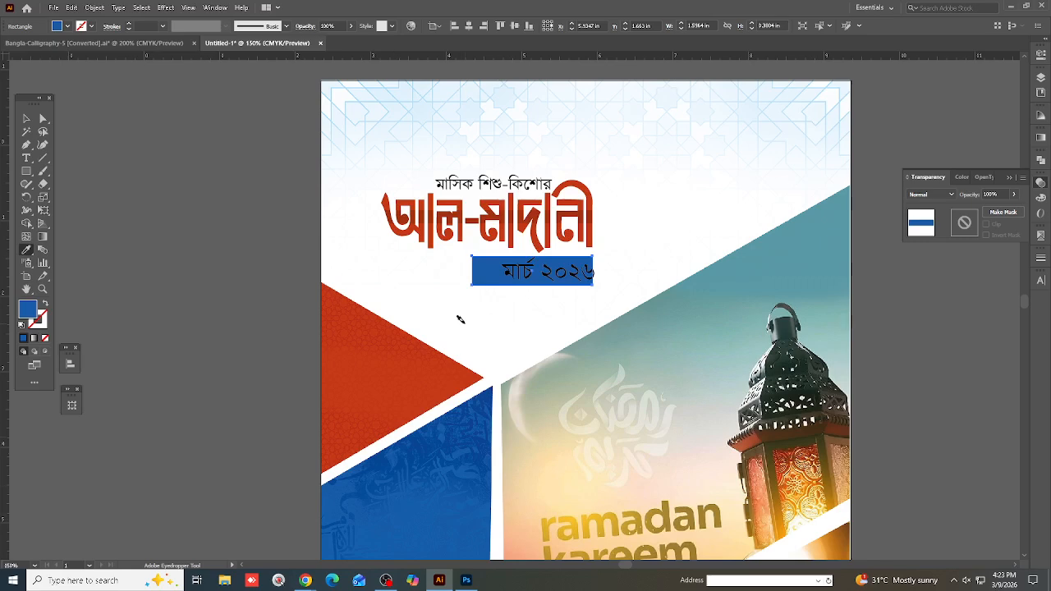
Recolour the rectangle behind the date with the light blue sampled from the panel near the cover's lower edge
scroll(463, 320, up, 2)
scroll(526, 319, down, 2)
click(25, 118)
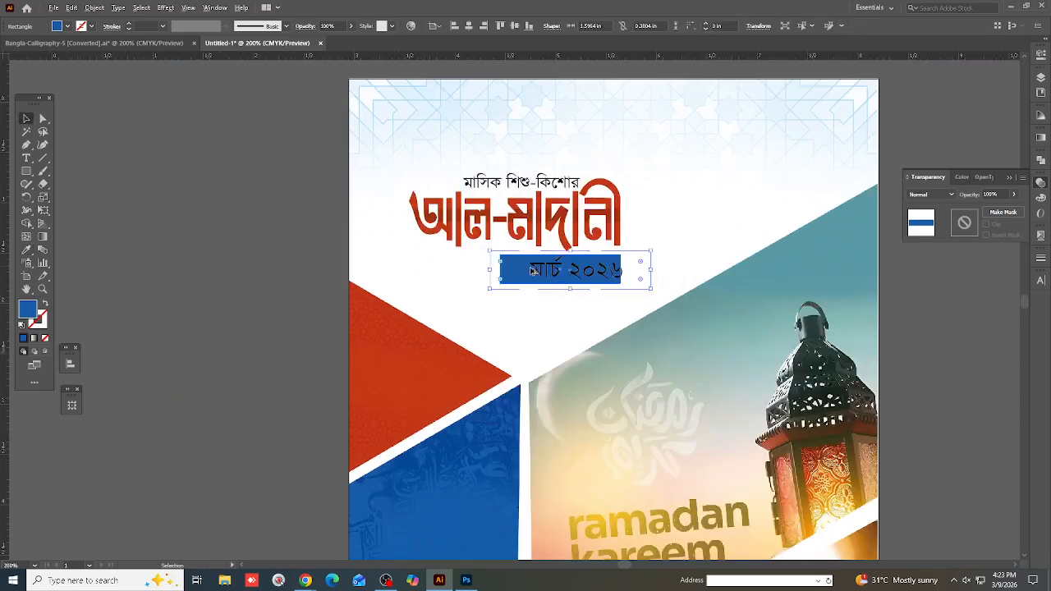
key(ctrl+plus)
key(ctrl+minus)
click(25, 251)
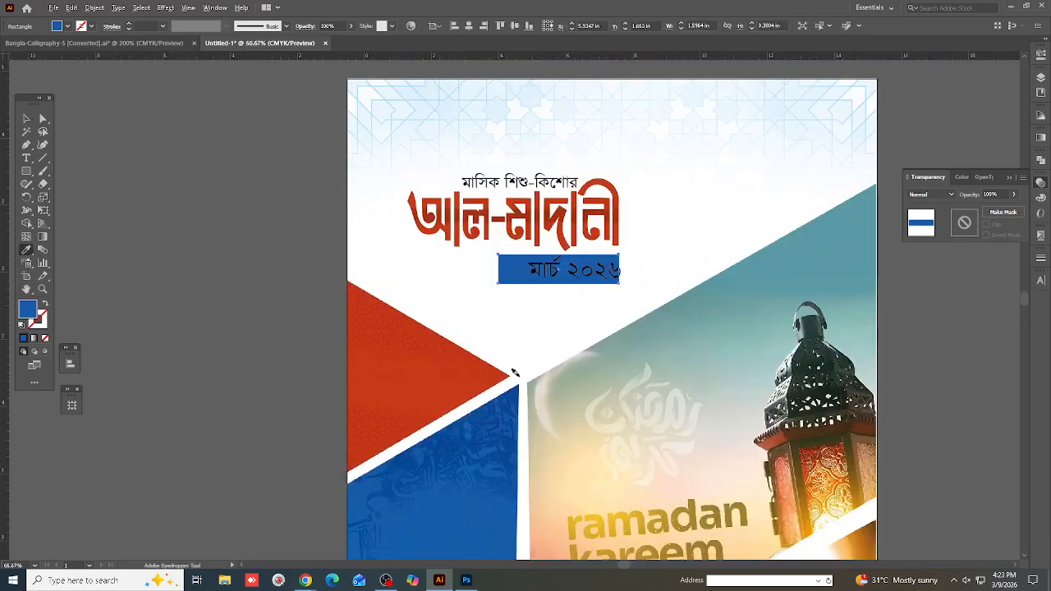
key(ctrl+minus)
key(ctrl+minus)
key(ctrl+minus)
click(556, 430)
key(ctrl+plus)
key(ctrl+plus)
key(ctrl+plus)
key(ctrl+plus)
key(ctrl+plus)
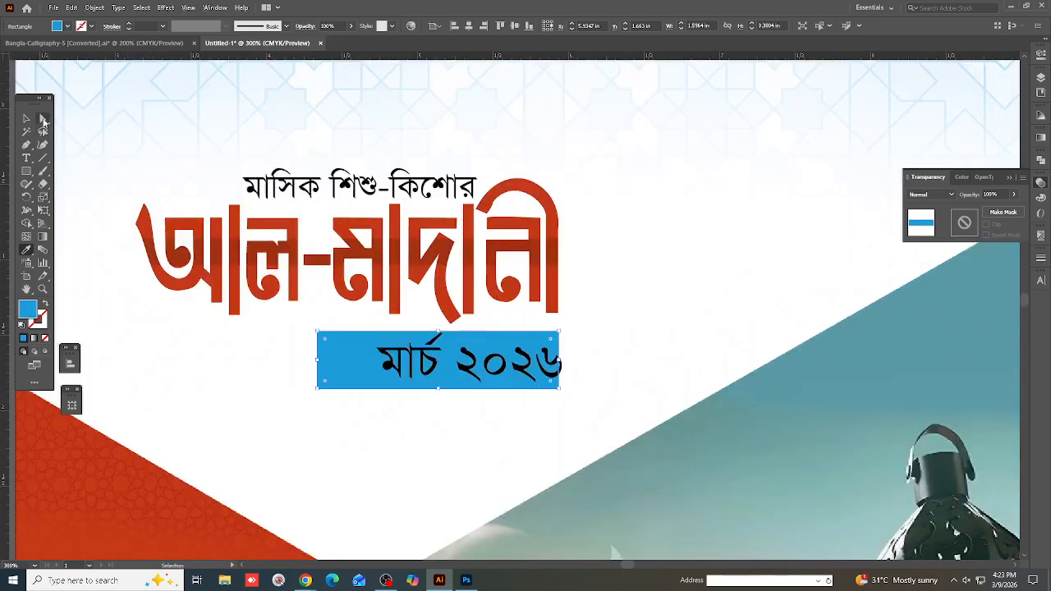
click(44, 120)
key(ctrl+plus)
key(ctrl+minus)
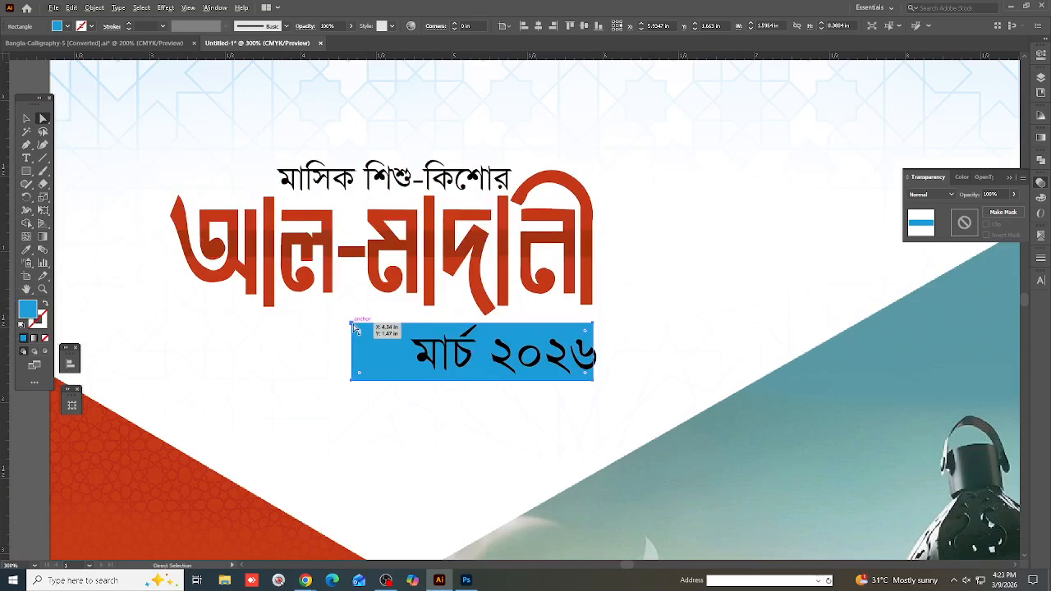
drag(356, 327, 386, 322)
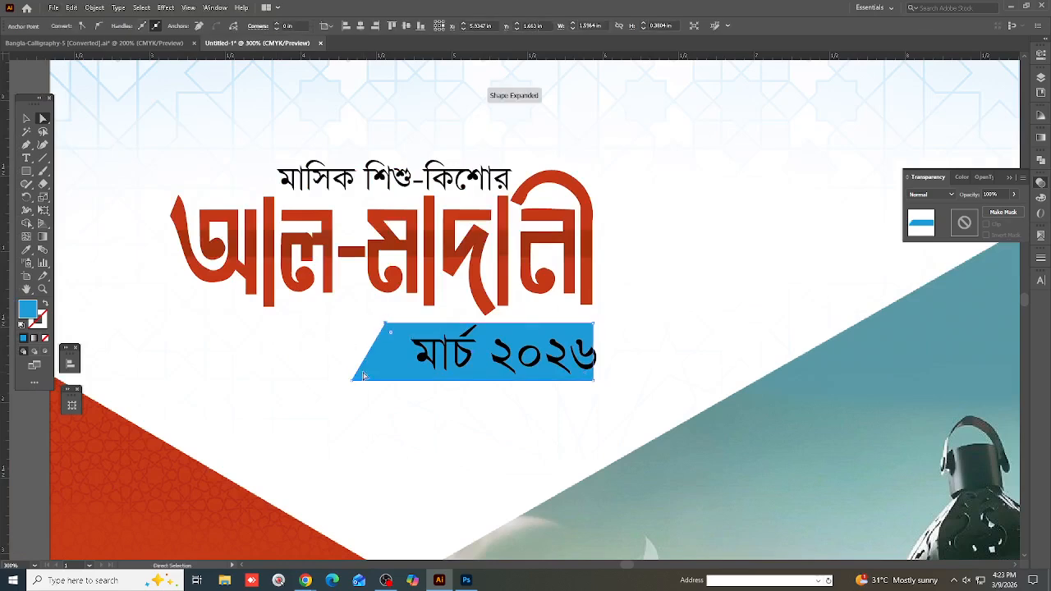
key(ctrl+z)
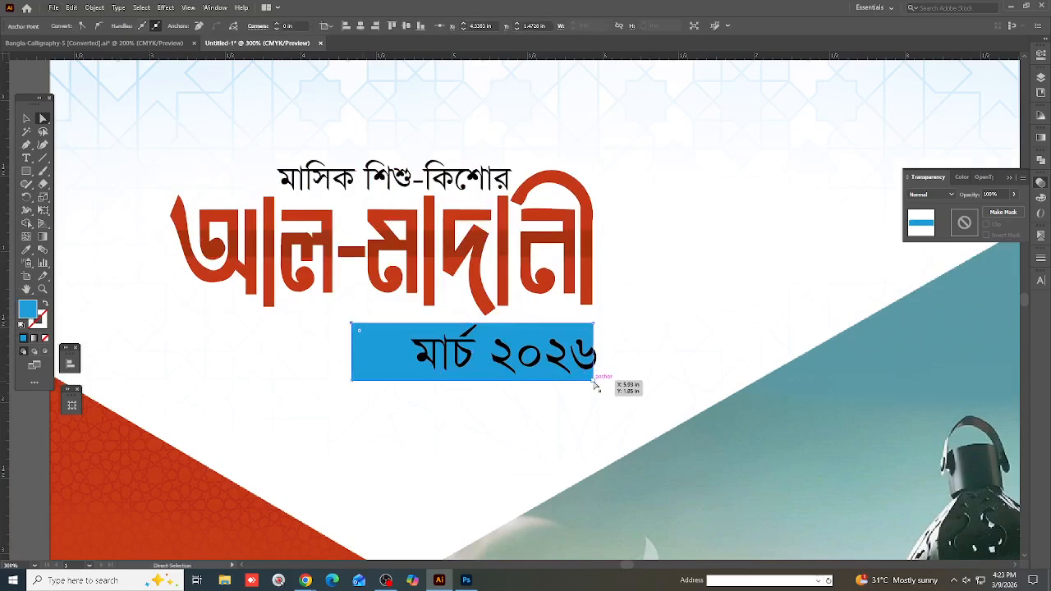
drag(590, 382, 591, 383)
key(ctrl+z)
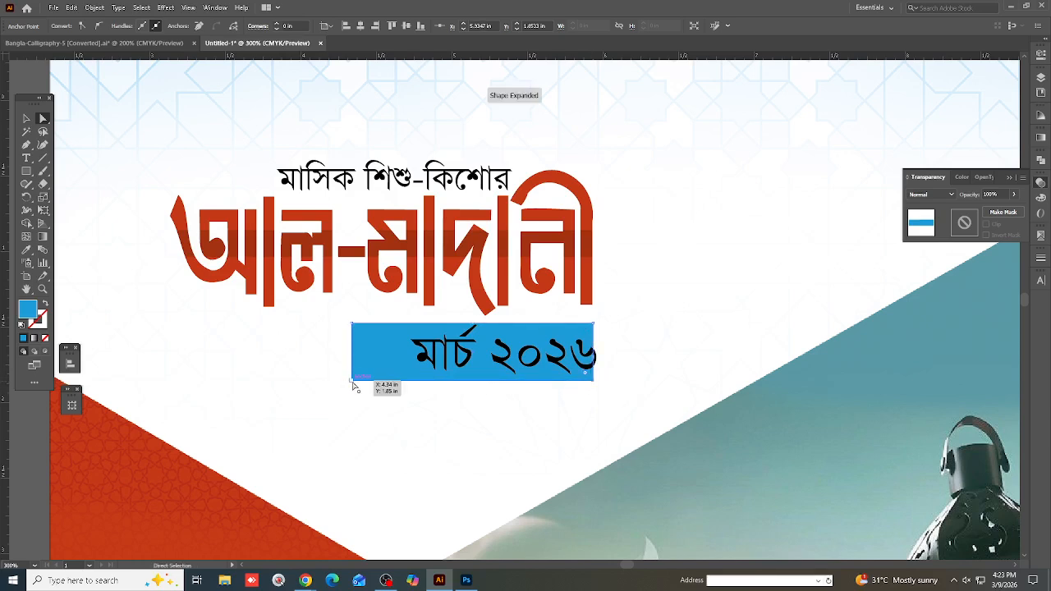
Pull the blue date rectangle's lower-left corner inward and slightly down to give it a slanted, irregular shape
drag(353, 381, 392, 401)
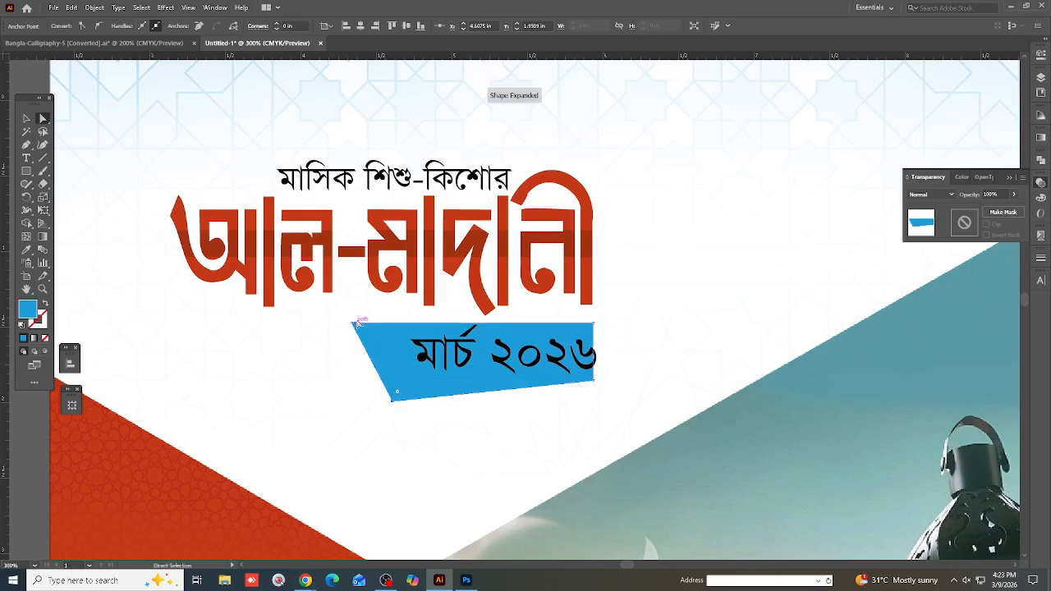
key(ctrl+minus)
key(ctrl+minus)
key(v)
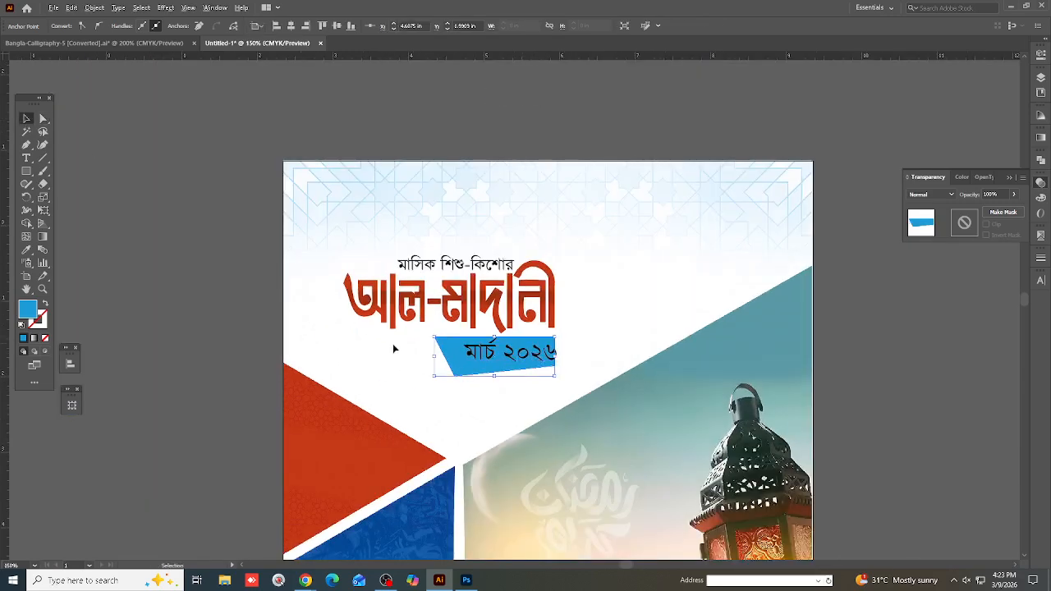
Scale the date text down slightly and position it inside the blue banner, then deselect it
scroll(394, 349, up, 2)
click(394, 349)
mouse_move(686, 373)
mouse_down()
mouse_move(664, 379)
mouse_move(690, 368)
mouse_up()
drag(627, 374, 633, 374)
click(795, 347)
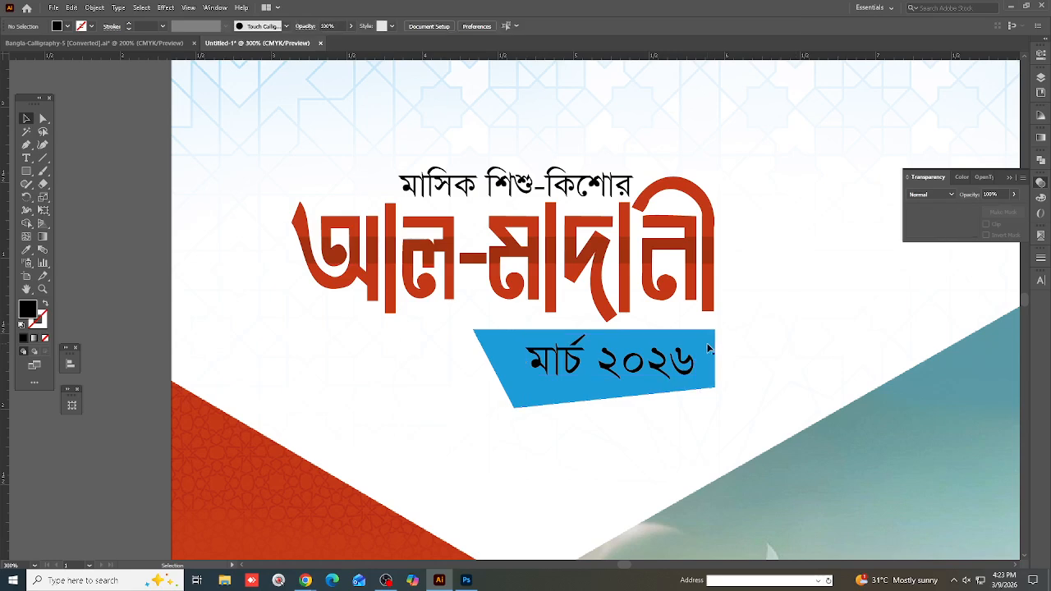
Lighten the date banner's fill by setting its cyan to 51%
click(708, 349)
scroll(398, 321, down, 2)
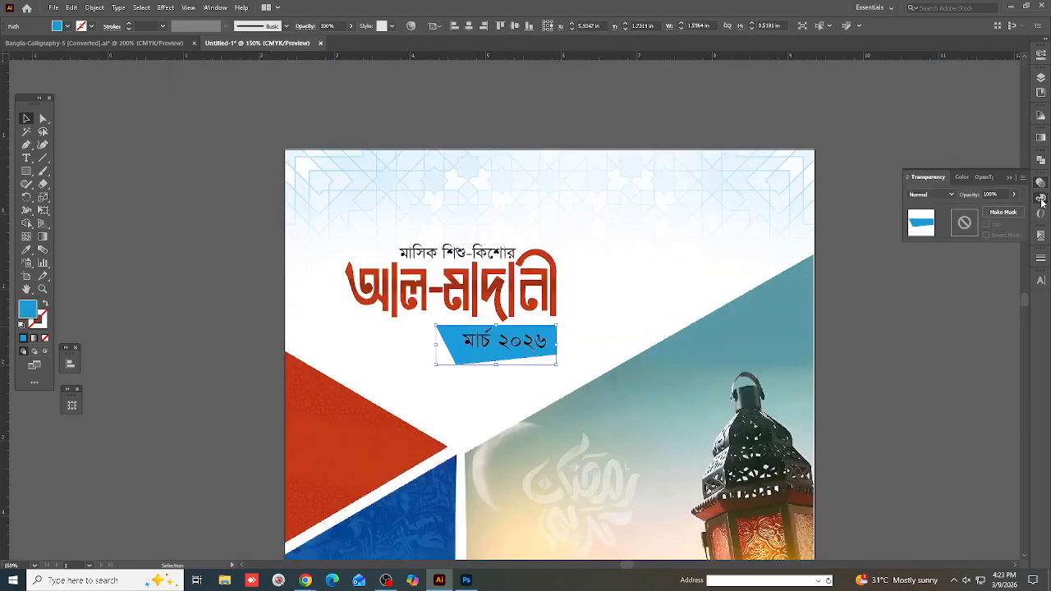
click(1042, 200)
mouse_move(954, 211)
mouse_down()
mouse_move(934, 212)
mouse_move(966, 199)
mouse_up()
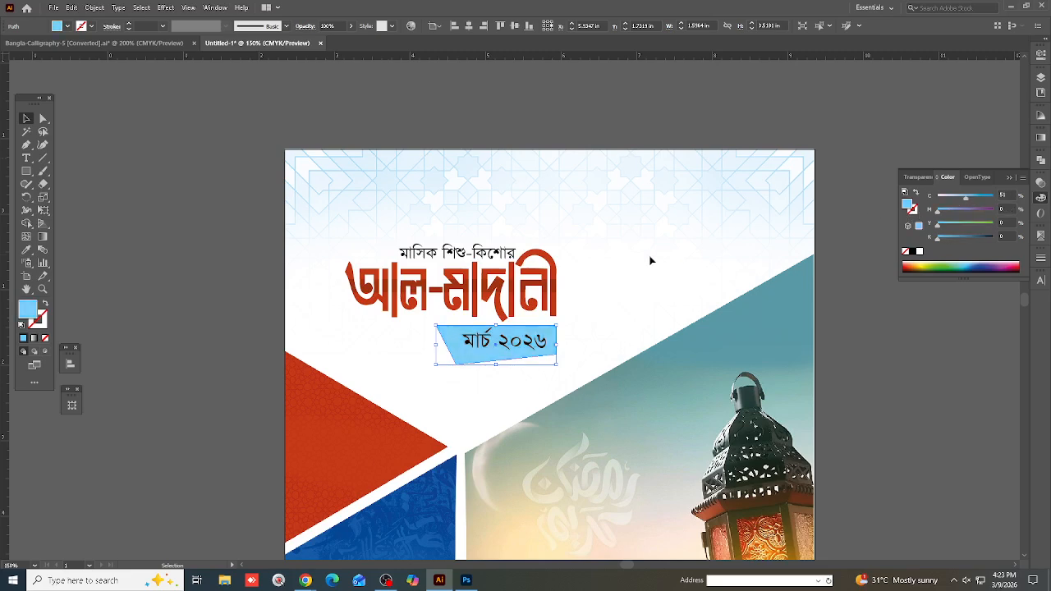
Change the date text's fill to white and deselect it
click(485, 350)
scroll(485, 350, up, 1)
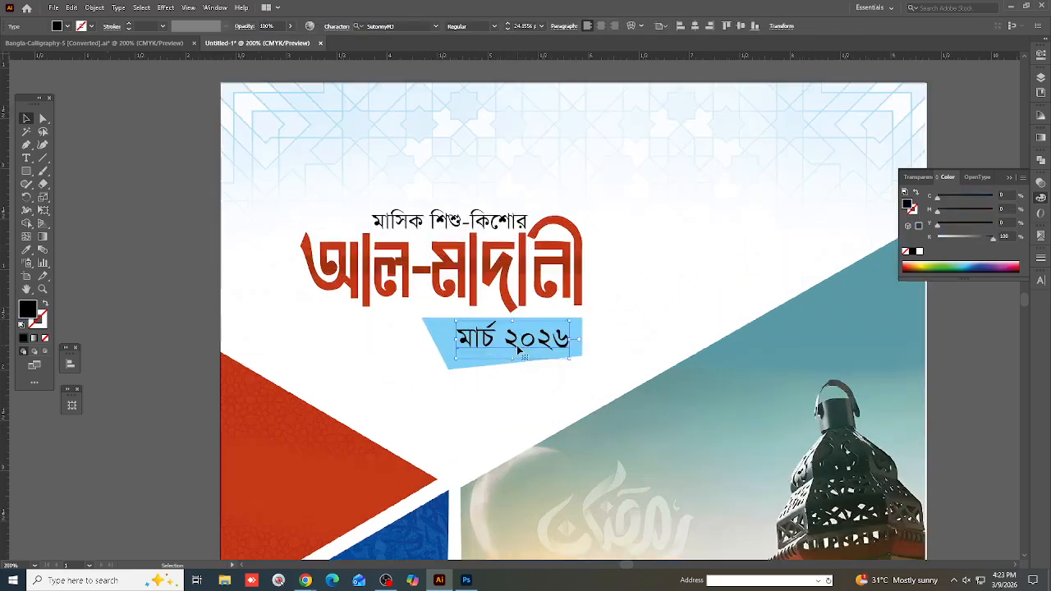
click(919, 250)
click(618, 298)
scroll(459, 329, up, 2)
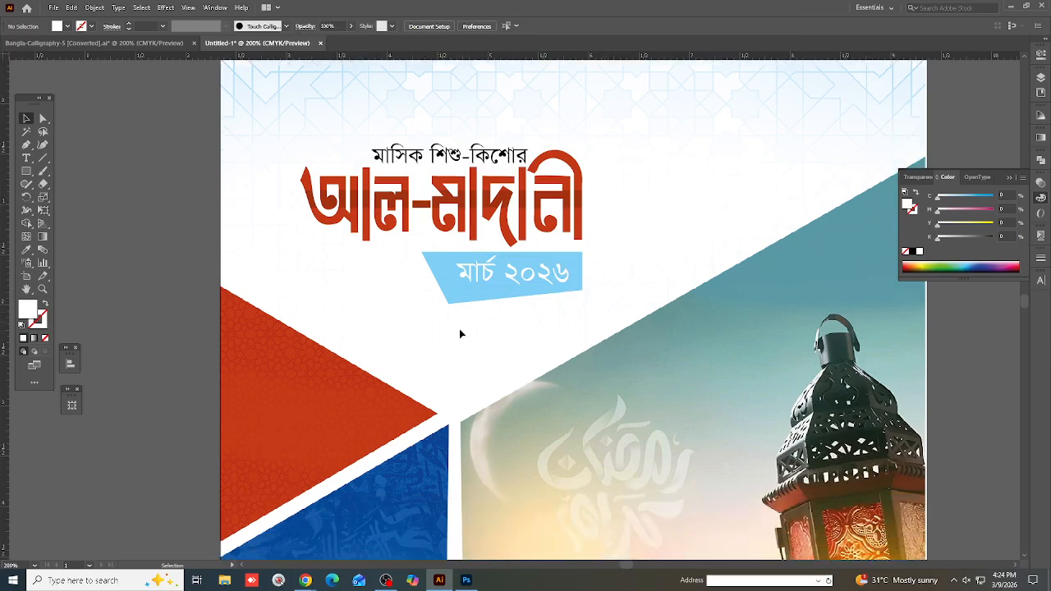
Reshape the date banner's left end, raising its lower corner slightly and moving its upper corner inward and up
click(474, 286)
click(42, 119)
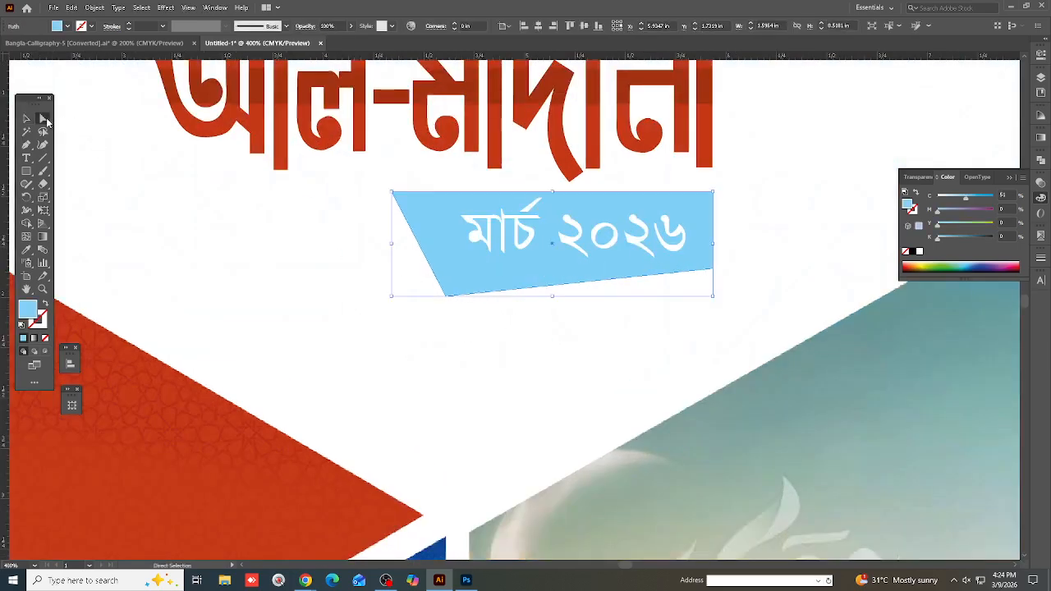
mouse_move(446, 293)
mouse_down()
mouse_move(454, 299)
mouse_move(450, 280)
mouse_up()
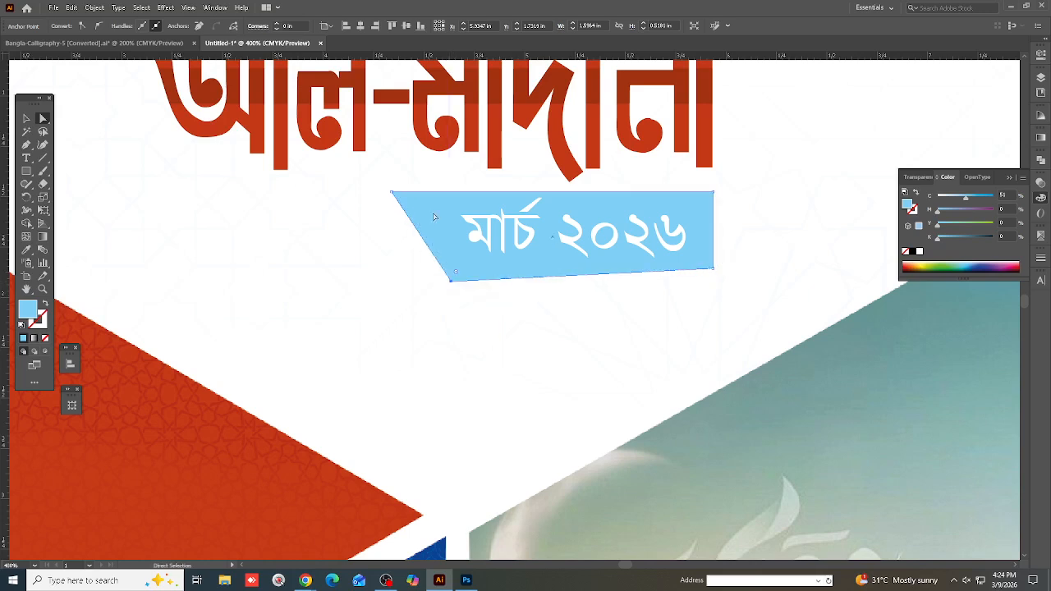
drag(391, 193, 424, 186)
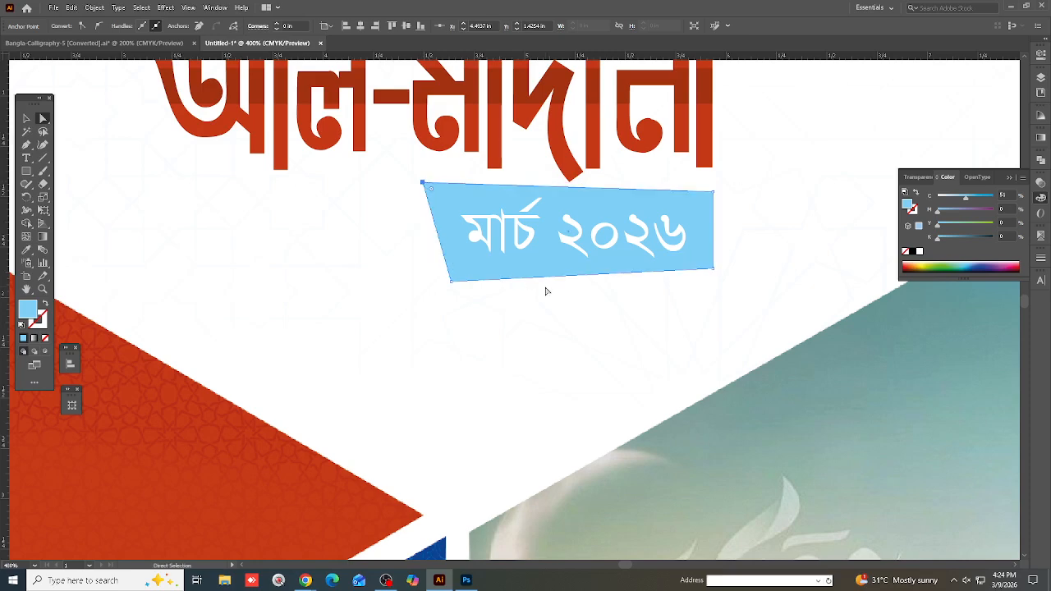
Lower the date banner's upper-right corner slightly so its top edge slopes down, then deselect it
scroll(494, 302, down, 2)
click(508, 299)
scroll(517, 291, up, 1)
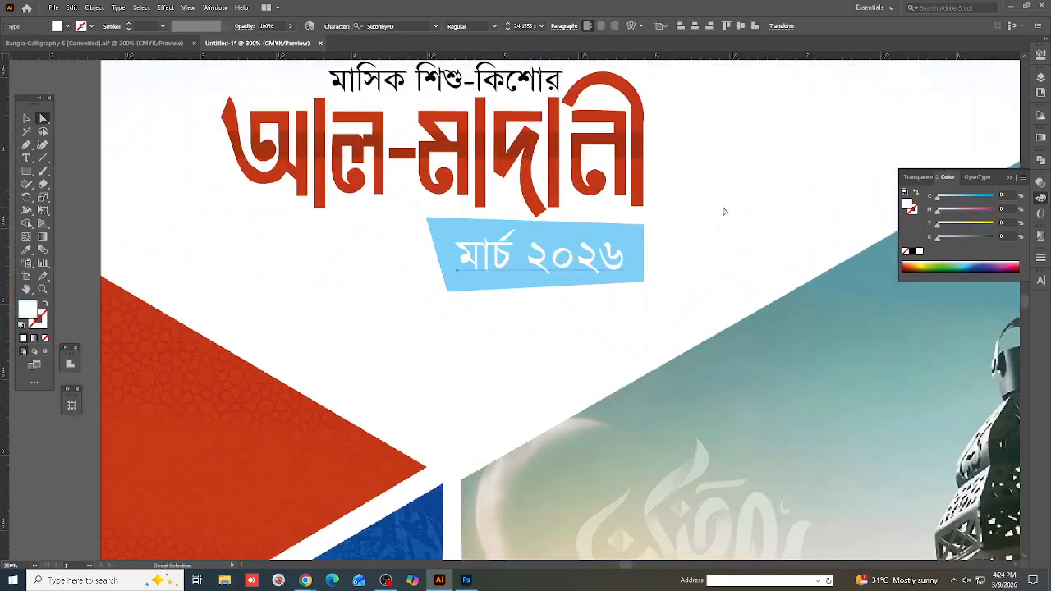
click(644, 224)
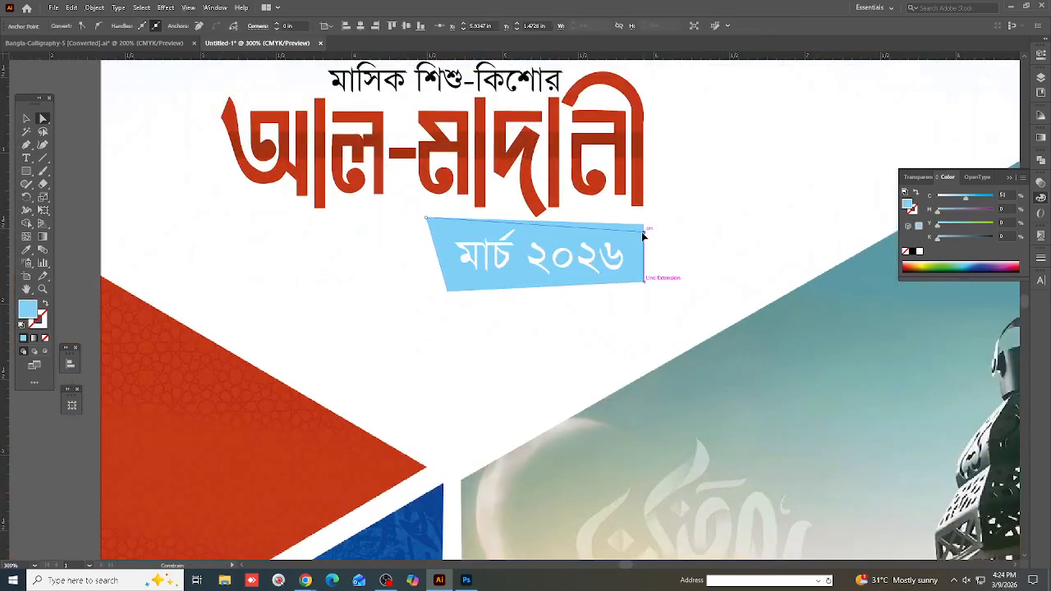
click(665, 234)
Set the date banner's fill to a deeper blue with 100% cyan and 43% magenta, then deselect it
scroll(665, 233, down, 2)
scroll(575, 240, up, 2)
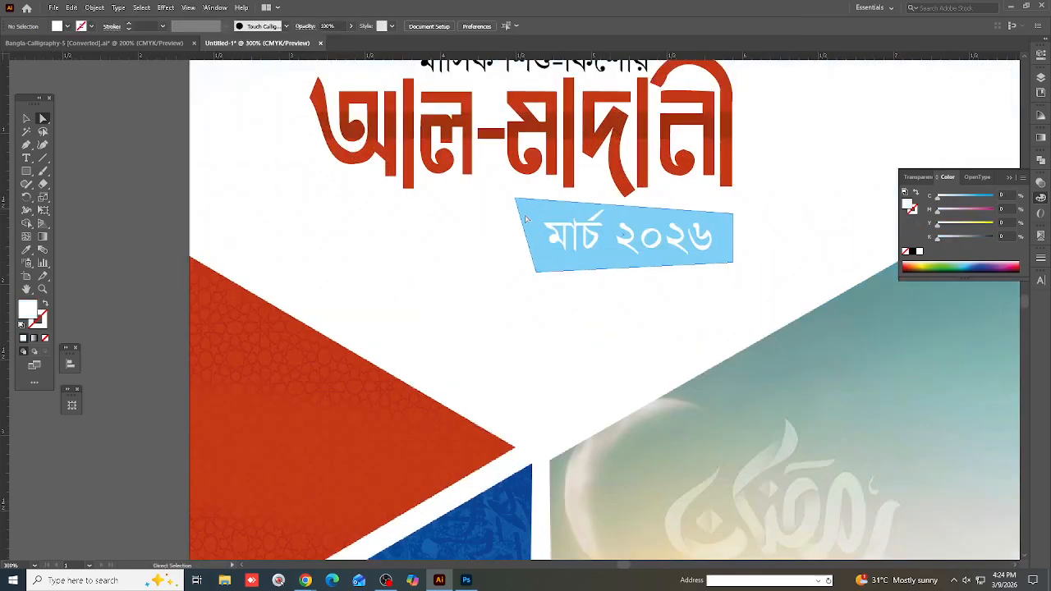
click(527, 218)
mouse_move(965, 197)
mouse_down()
mouse_move(1017, 199)
mouse_move(961, 212)
mouse_up()
click(575, 270)
scroll(575, 269, down, 2)
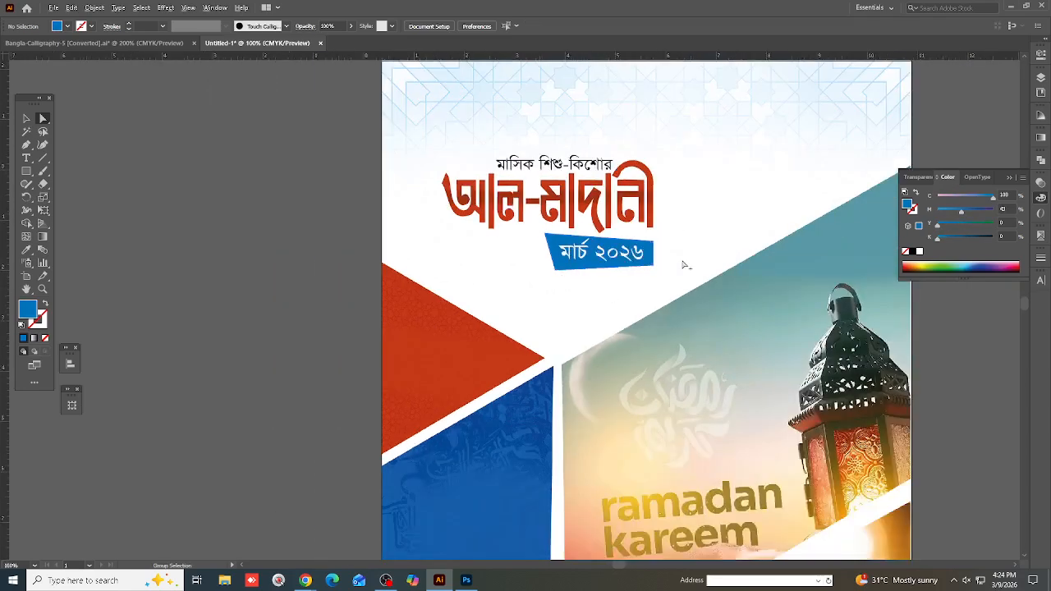
scroll(704, 260, down, 2)
scroll(722, 232, up, 2)
scroll(682, 257, up, 1)
scroll(681, 258, down, 1)
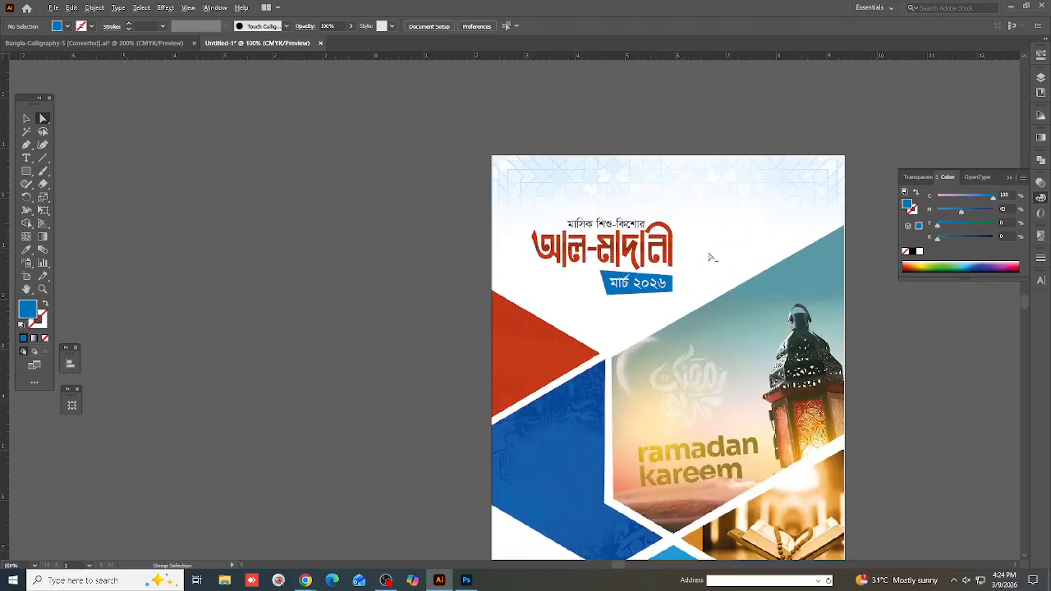
scroll(698, 258, up, 1)
scroll(606, 356, up, 2)
scroll(606, 357, down, 2)
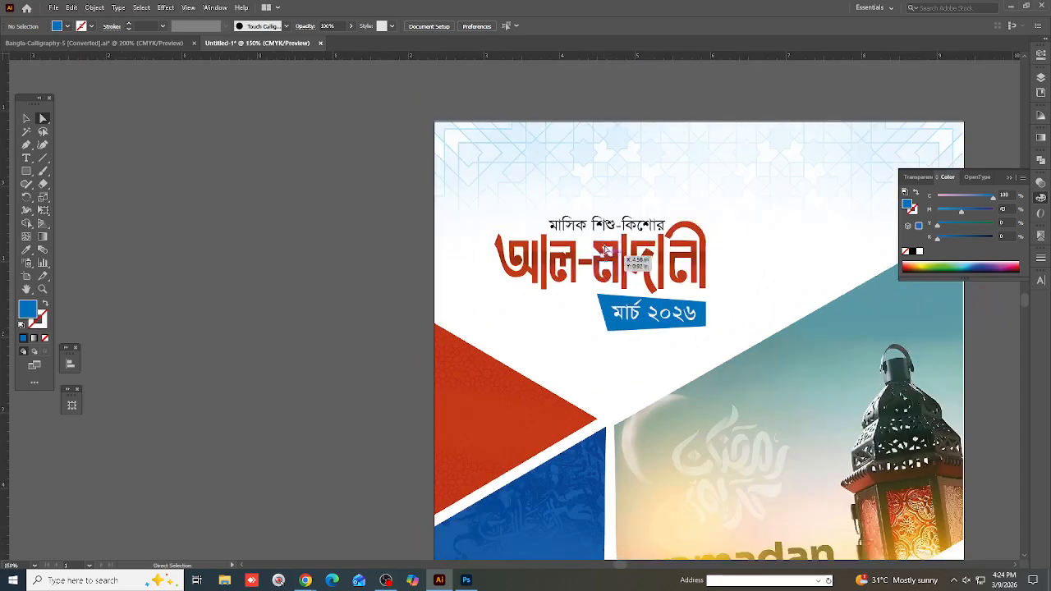
scroll(657, 293, down, 1)
scroll(655, 300, up, 2)
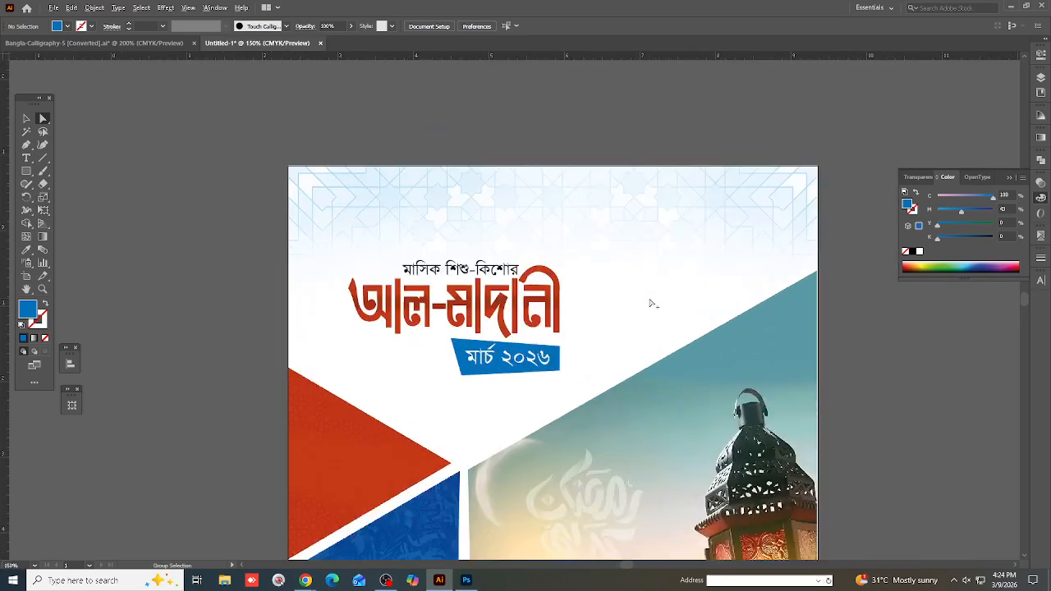
scroll(637, 293, down, 1)
scroll(638, 291, down, 2)
Duplicate the white date text and place the copy on the dark blue shape below the red triangle
click(25, 118)
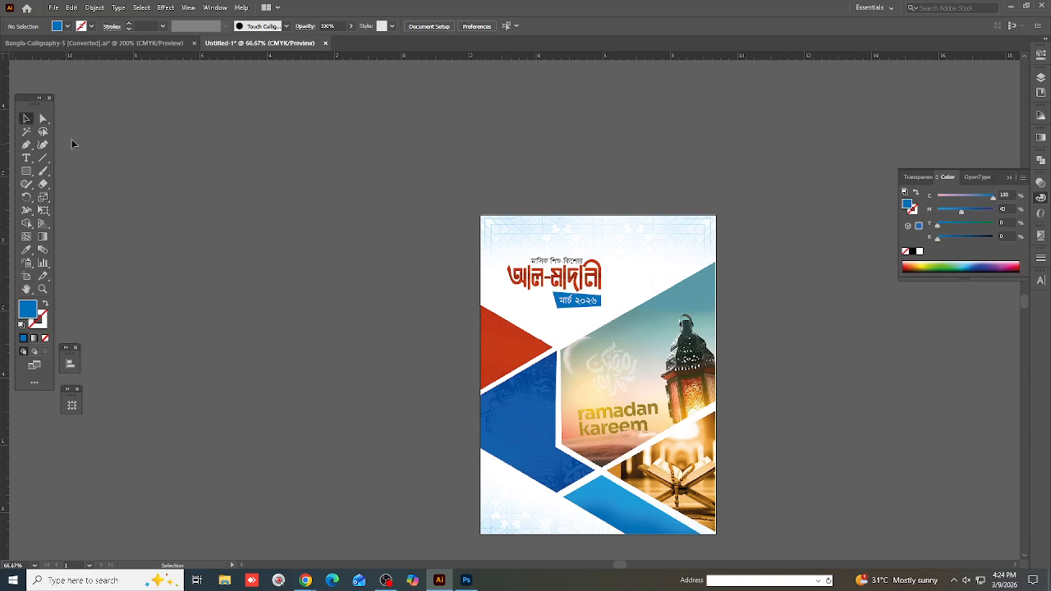
drag(600, 302, 677, 413)
scroll(368, 304, up, 2)
scroll(678, 413, down, 1)
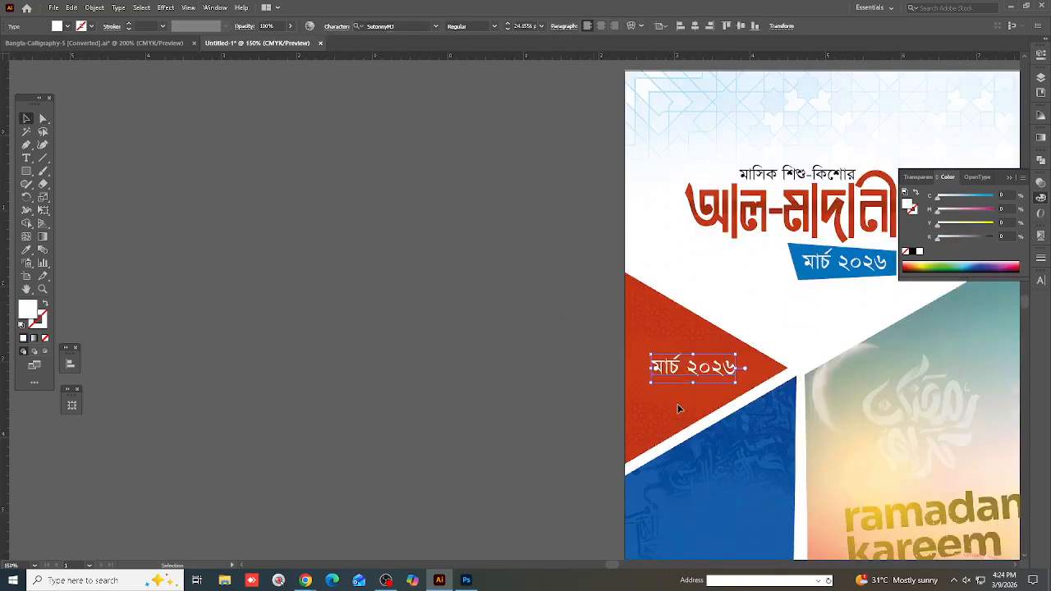
scroll(679, 409, down, 2)
drag(704, 300, 711, 437)
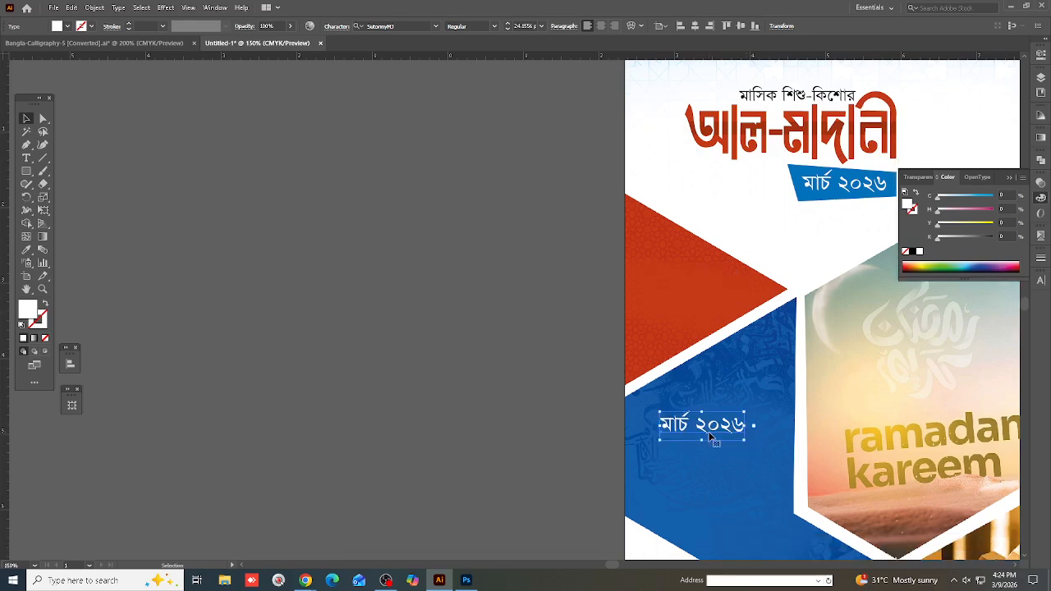
Replace the copied date with "ঈদ" and "সংখ্যা" on two lines and centre-align the text
double_click(711, 436)
key(ctrl+a)
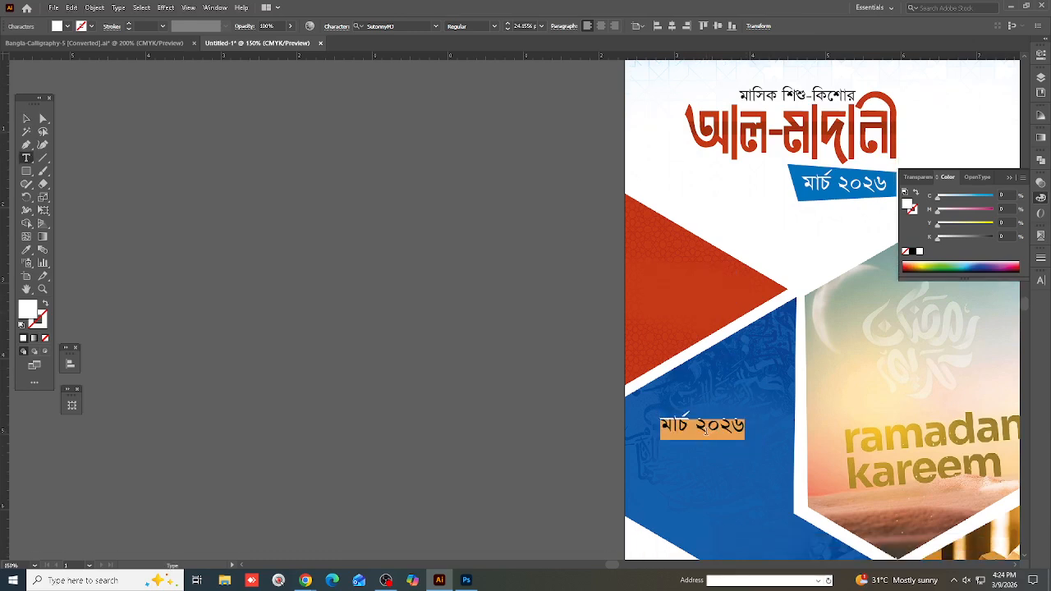
key(BackSpace)
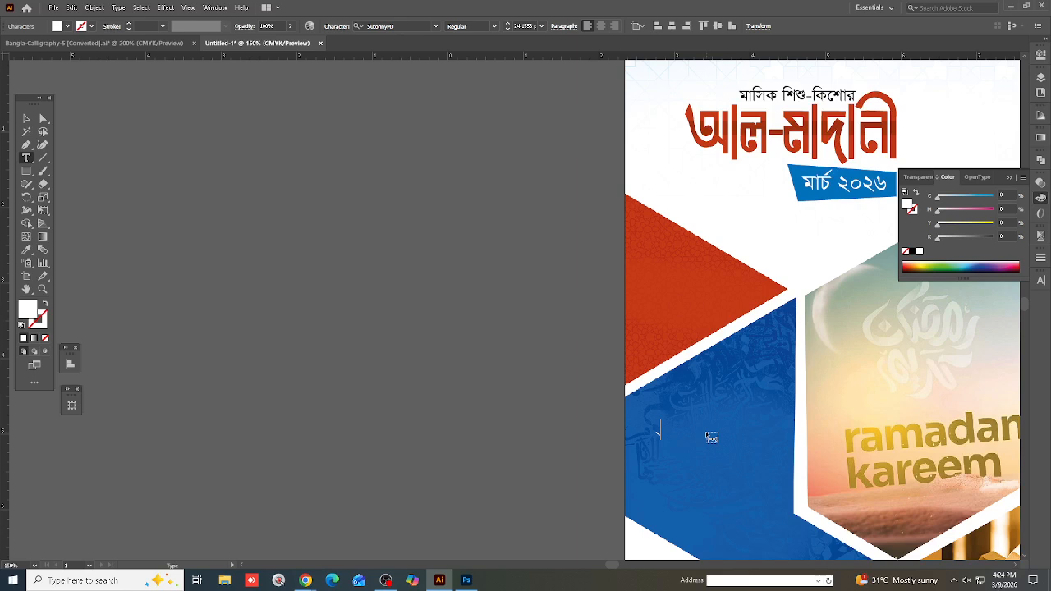
text(ঈদ)
key(Return)
text(সংখ্যা)
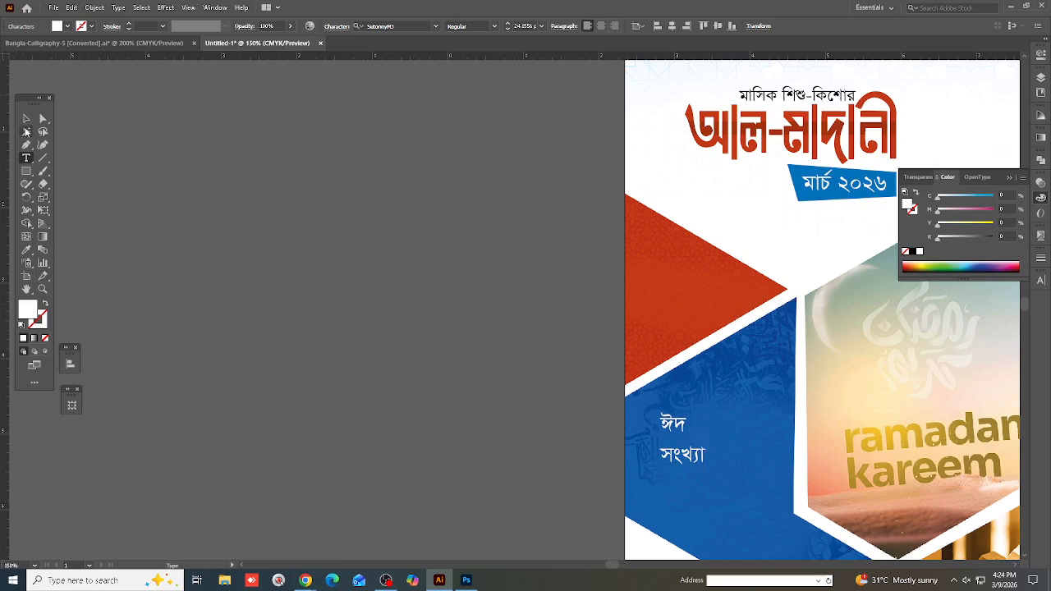
click(26, 119)
click(602, 26)
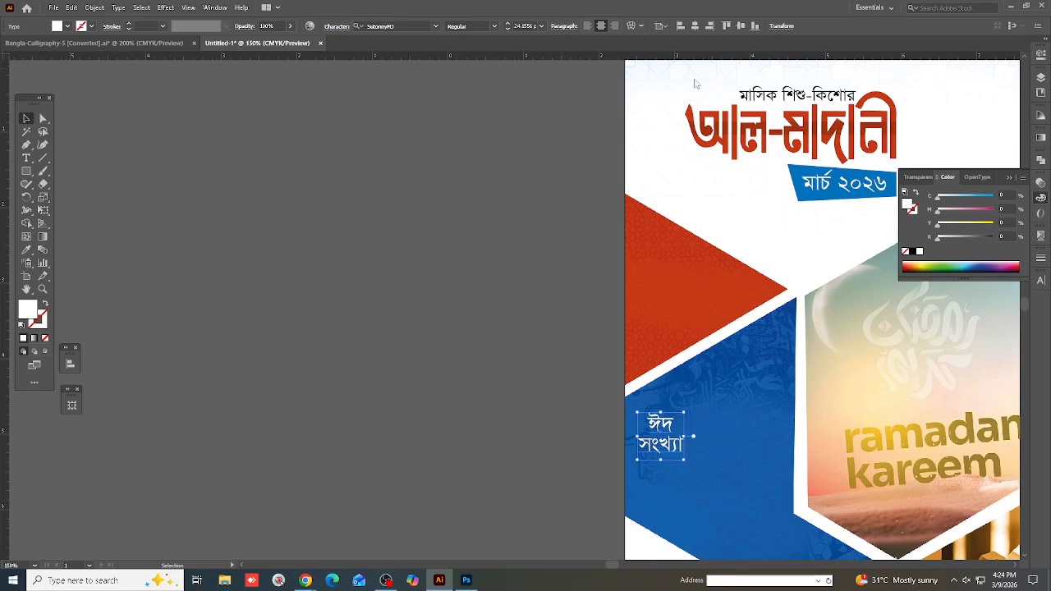
Enlarge the ঈদ সংখ্যা text to about 51.6 pt and position it inside the dark blue shape
scroll(704, 289, down, 3)
drag(658, 295, 778, 293)
scroll(713, 313, down, 1)
Change the ঈদ সংখ্যা text's font to TeeshtaMJ and deselect it
key(ctrl+t)
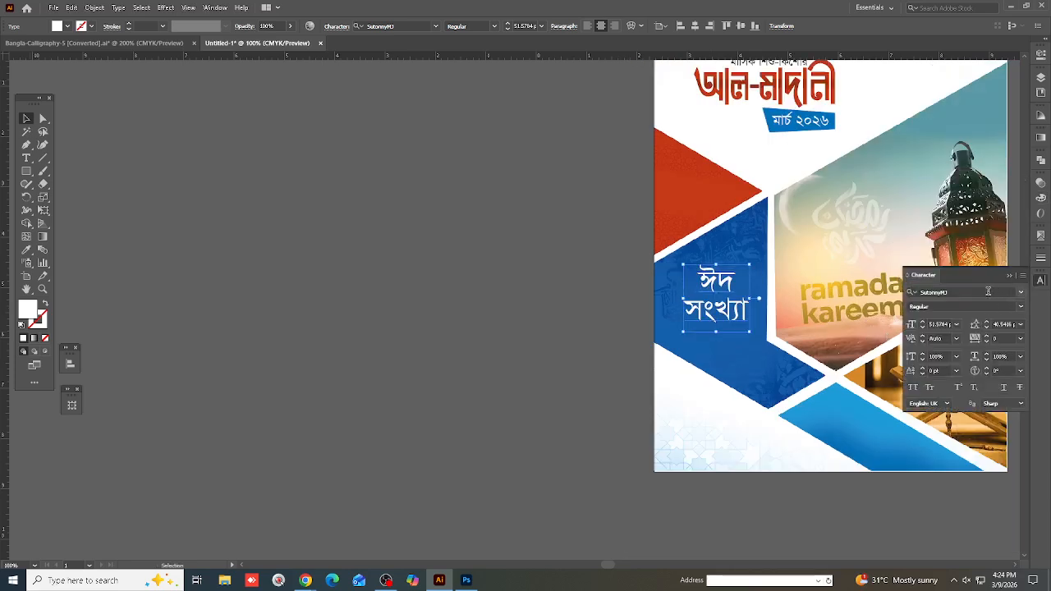
click(981, 292)
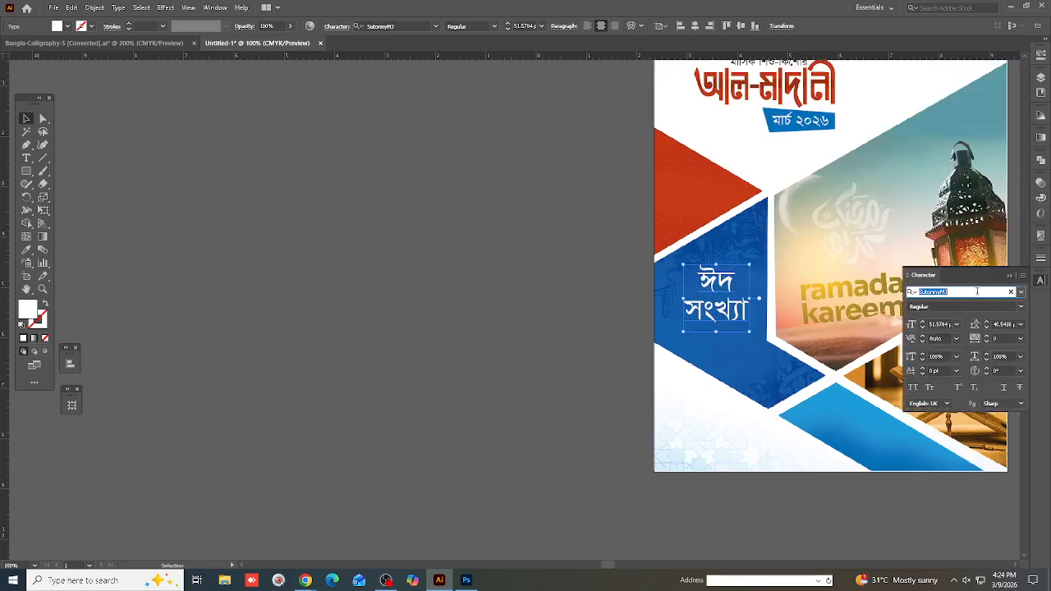
key(Down)
click(482, 310)
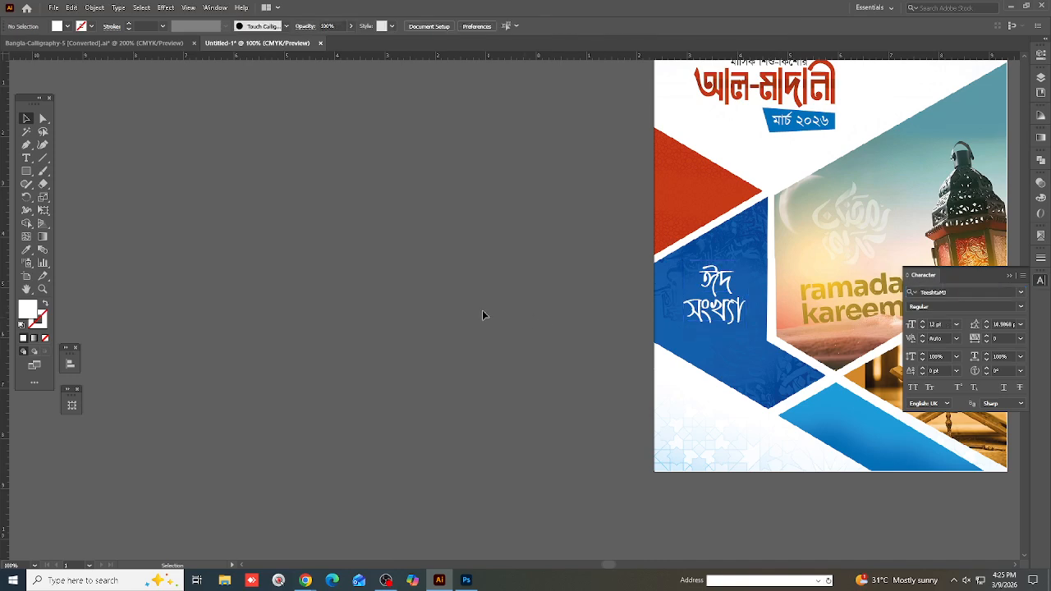
Duplicate the ঈদ সংখ্যা text toward the cover's left edge and convert the original to outlines
scroll(482, 309, down, 1)
scroll(593, 318, up, 1)
click(593, 319)
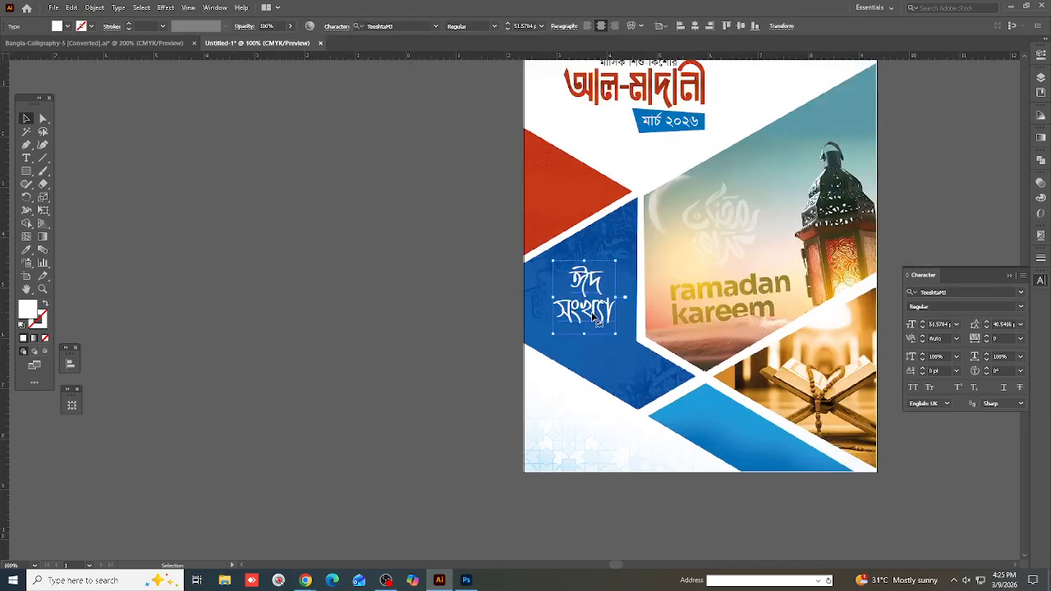
drag(592, 317, 510, 317)
click(587, 317)
key(ctrl+shift+o)
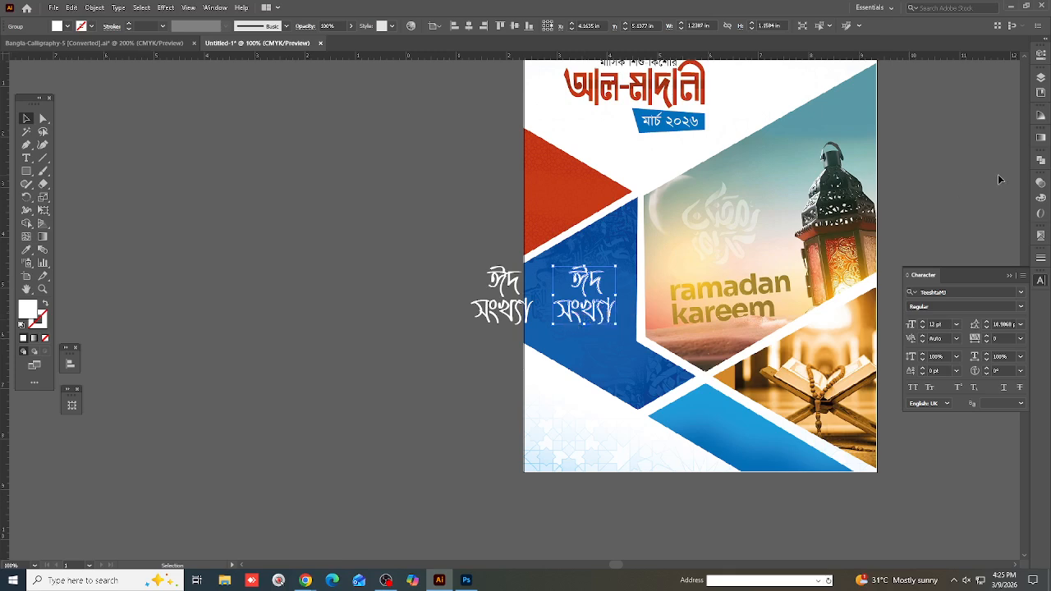
Try a 100% yellow fill on the outlined ঈদ সংখ্যা text, then set it back to white
click(1042, 200)
drag(958, 224, 996, 224)
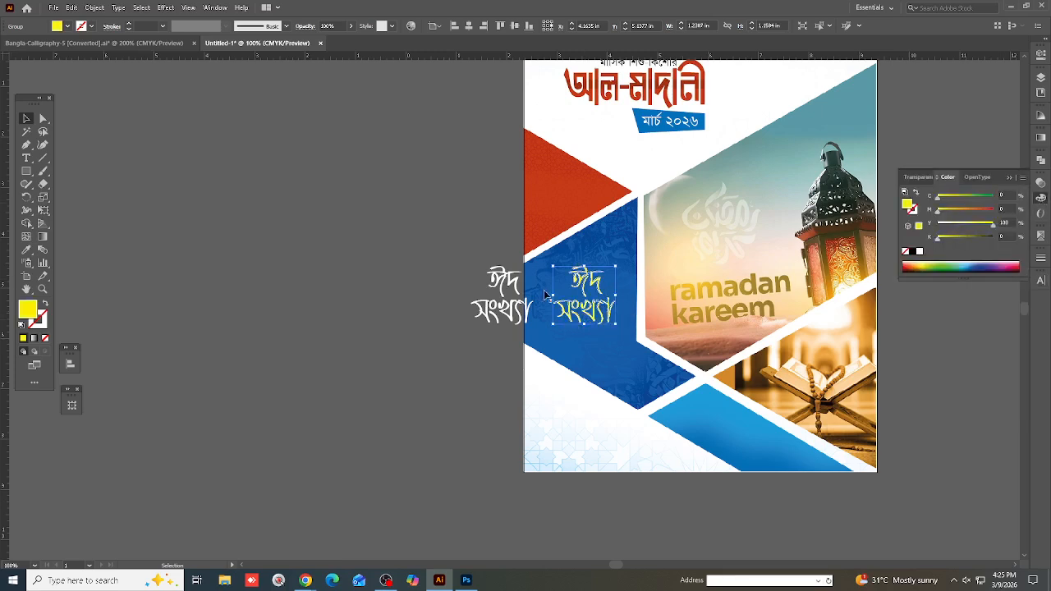
click(437, 241)
scroll(619, 251, down, 2)
click(612, 288)
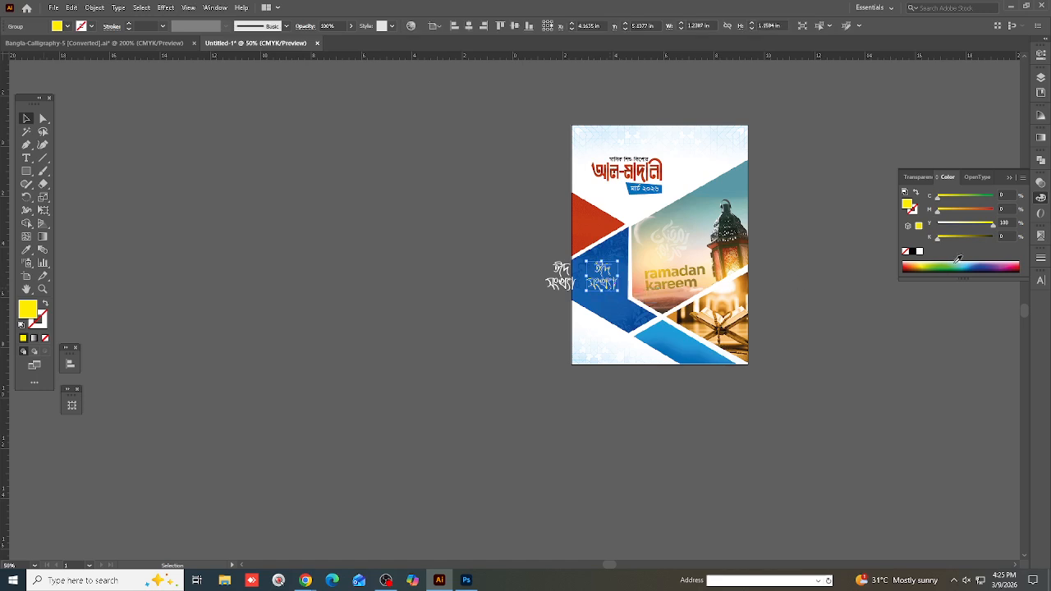
click(922, 253)
click(788, 301)
scroll(545, 315, up, 2)
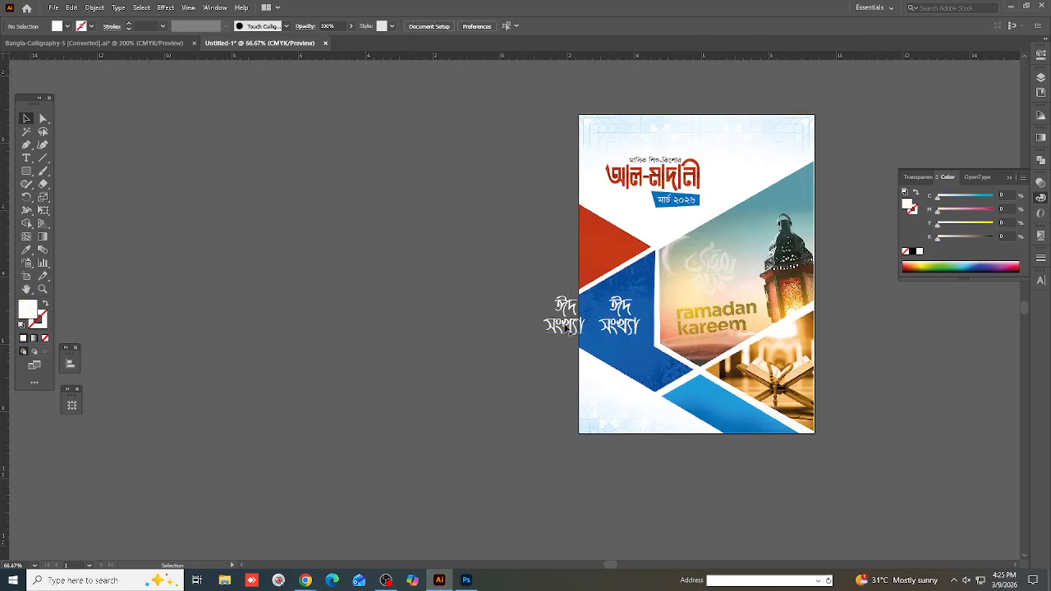
Move the spare ঈদ সংখ্যা copy off the cover and delete it
drag(584, 325, 448, 322)
scroll(554, 320, down, 4)
key(Delete)
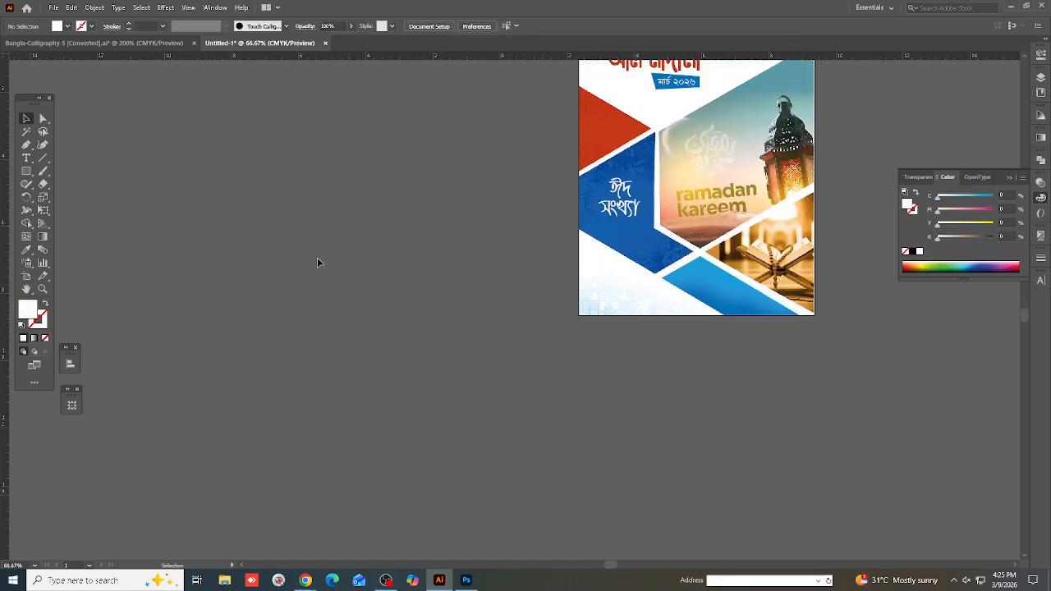
click(26, 158)
scroll(593, 263, up, 2)
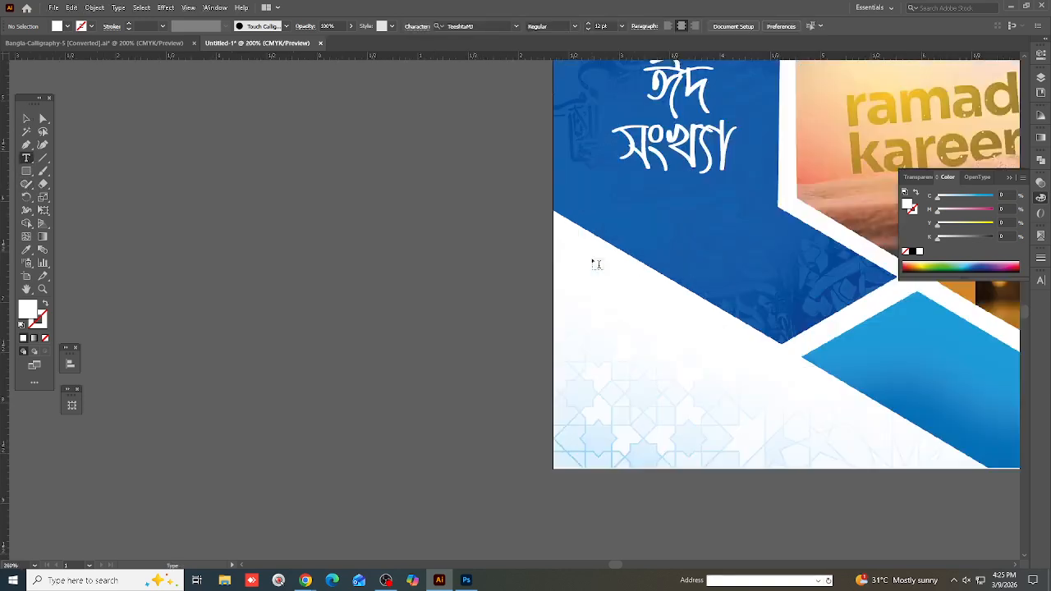
scroll(589, 293, down, 1)
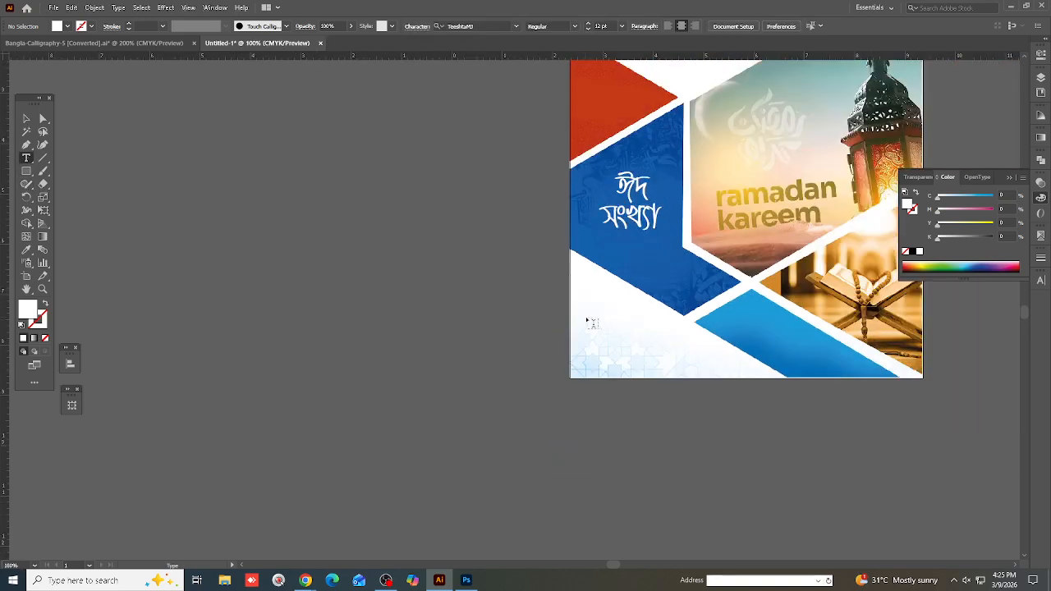
scroll(590, 322, up, 3)
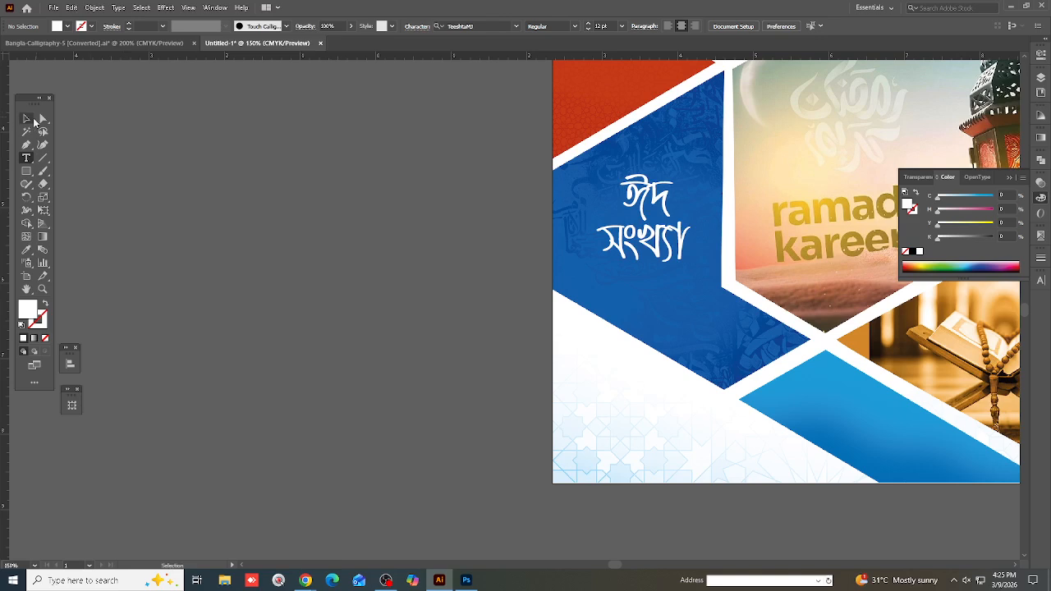
Move the outlined ঈদ সংখ্যা text to the right of the masthead and give it the title's sampled red fill
click(34, 121)
scroll(135, 205, down, 2)
drag(358, 245, 486, 100)
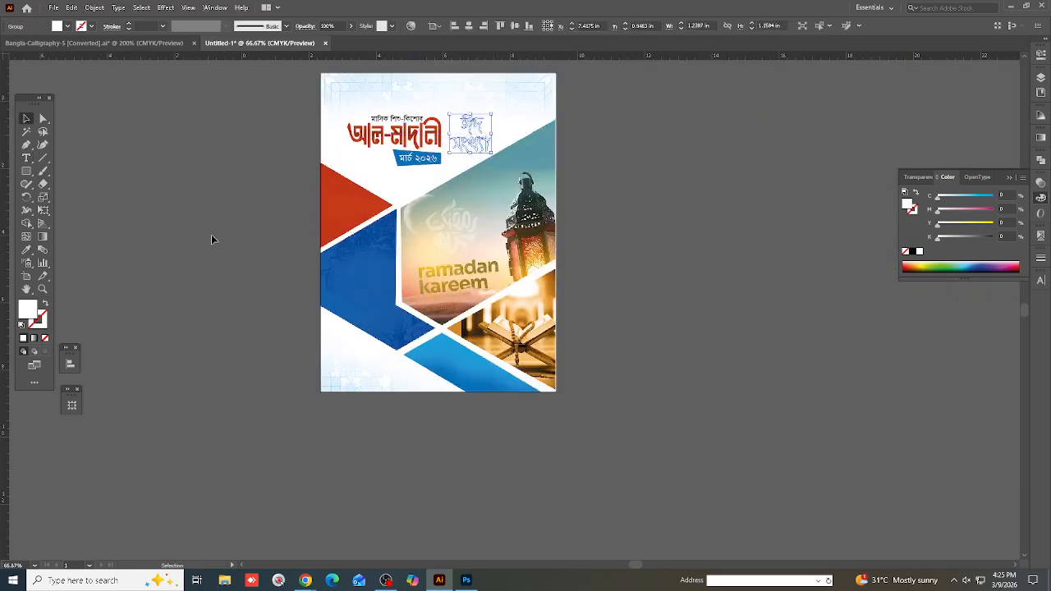
click(26, 250)
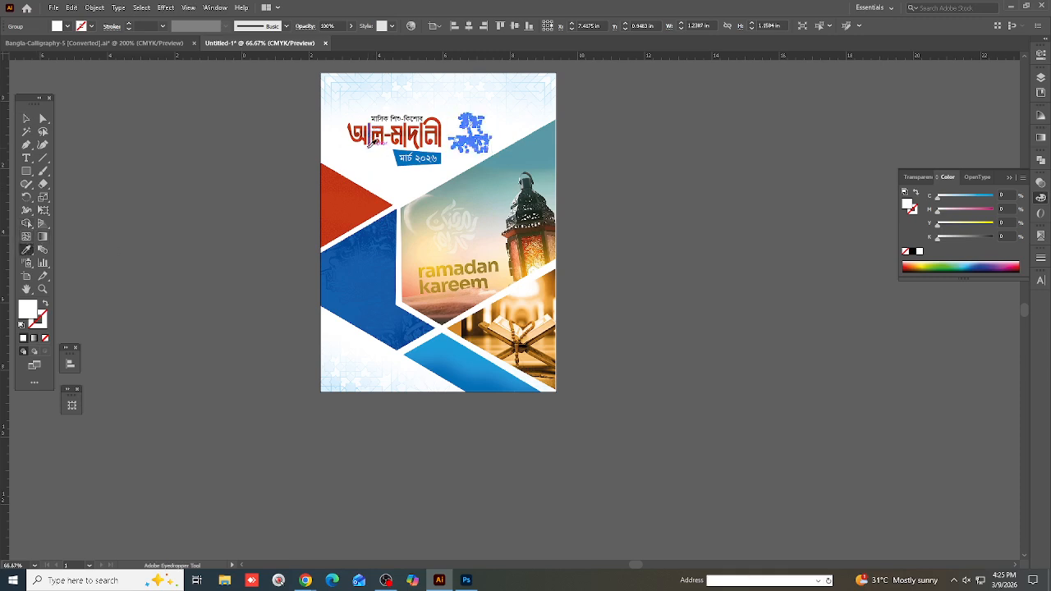
click(370, 144)
key(v)
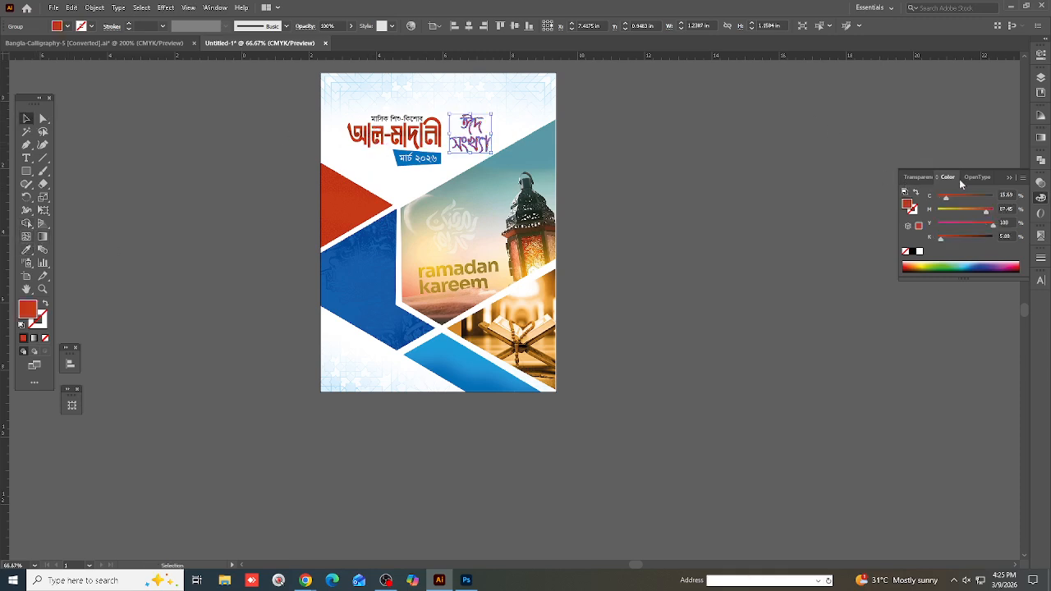
Change the ঈদ সংখ্যা text's fill to olive green with 71% cyan and 54% magenta, then deselect it
click(969, 211)
drag(948, 197, 976, 197)
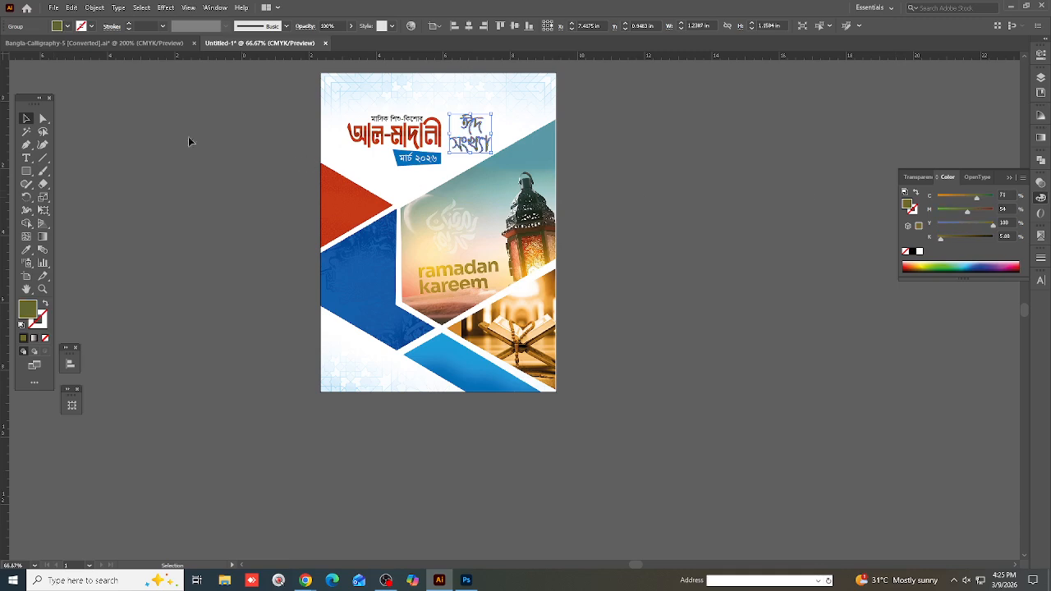
click(657, 172)
scroll(363, 130, up, 3)
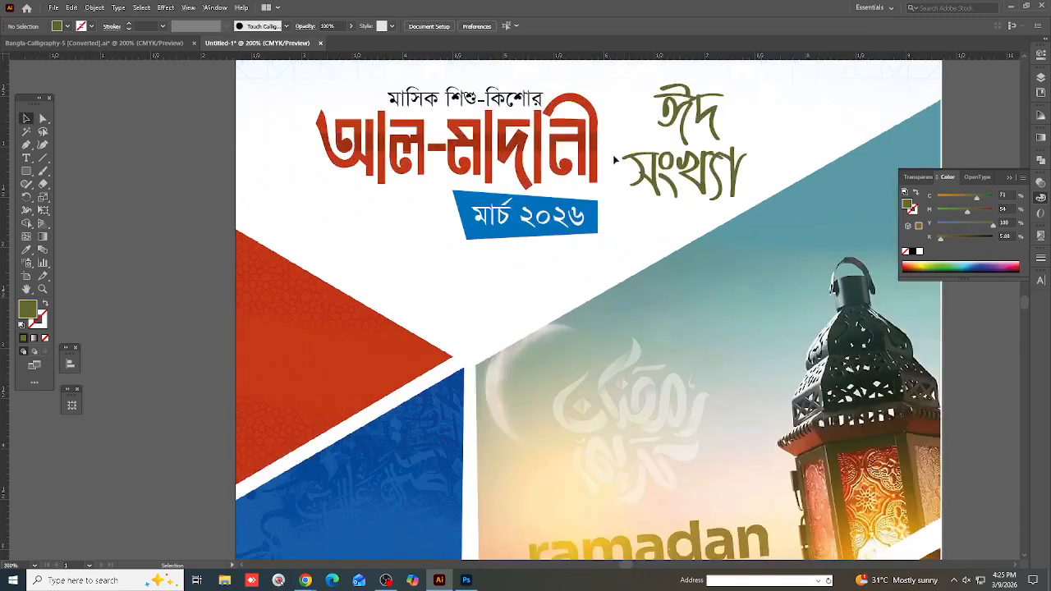
click(701, 153)
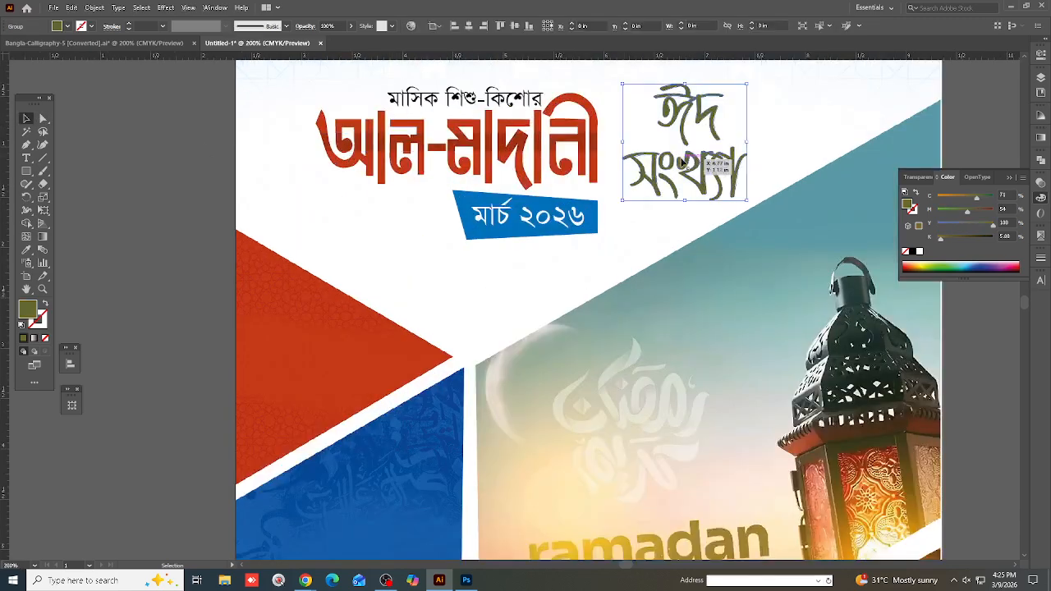
click(763, 156)
key(ctrl+minus)
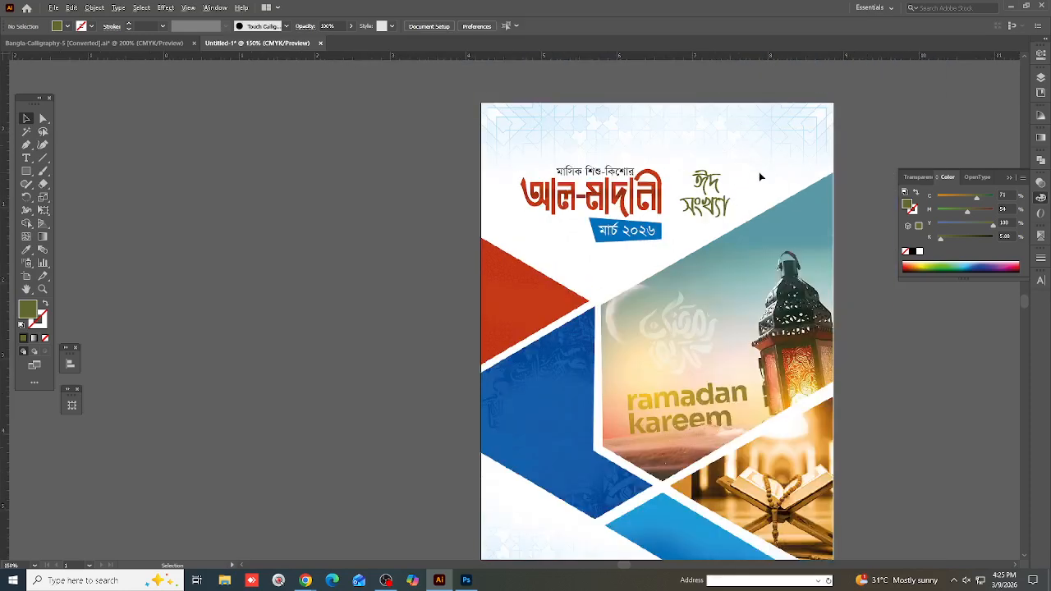
Set up the Paintbrush with the olive green as stroke colour and no fill
scroll(760, 176, up, 2)
click(43, 174)
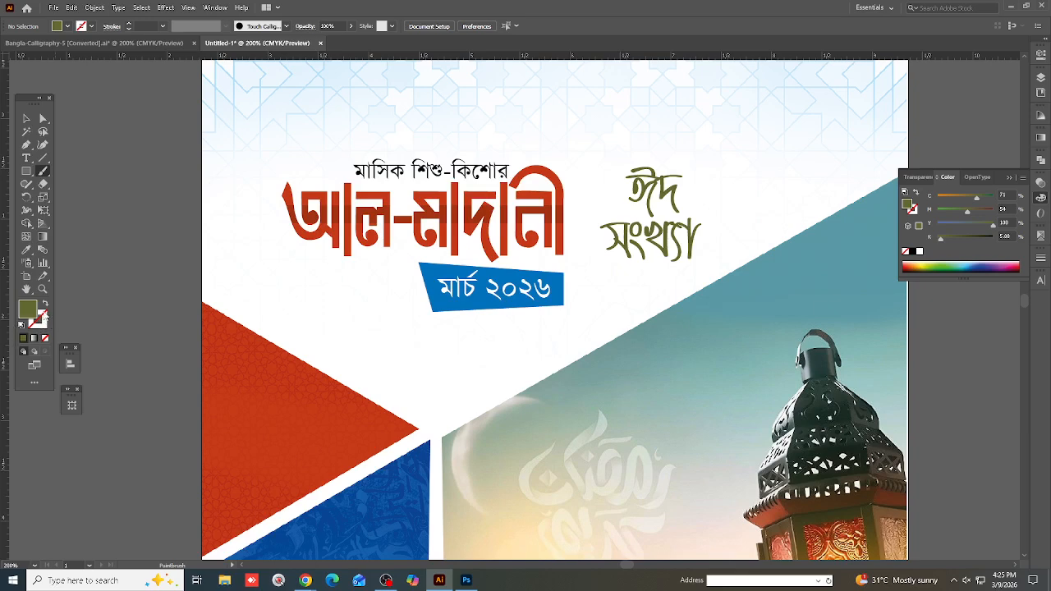
click(44, 305)
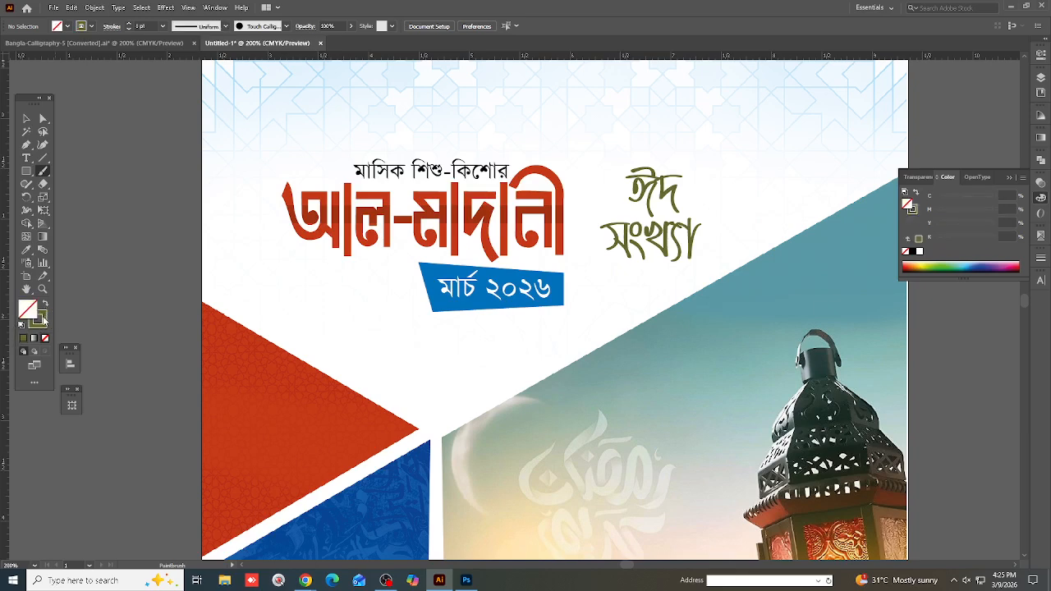
Try painting thick olive loops around the ঈদ সংখ্যা text, starting from a 0.25 pt stroke, and undo them
click(164, 26)
click(176, 38)
scroll(612, 145, up, 1)
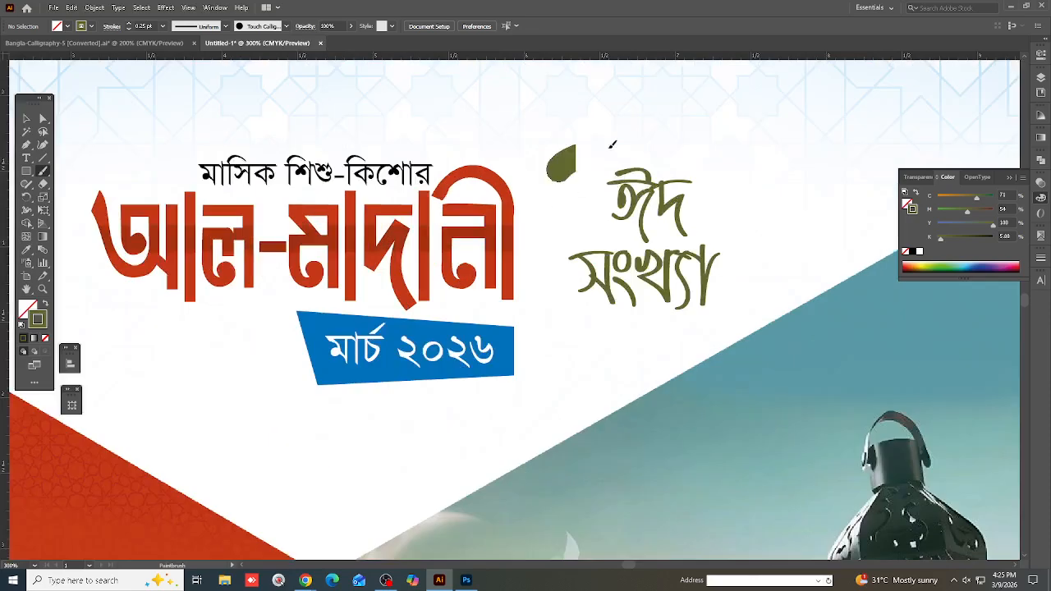
mouse_move(612, 144)
mouse_down()
mouse_move(622, 356)
mouse_move(565, 170)
mouse_move(613, 131)
mouse_up()
scroll(538, 236, down, 2)
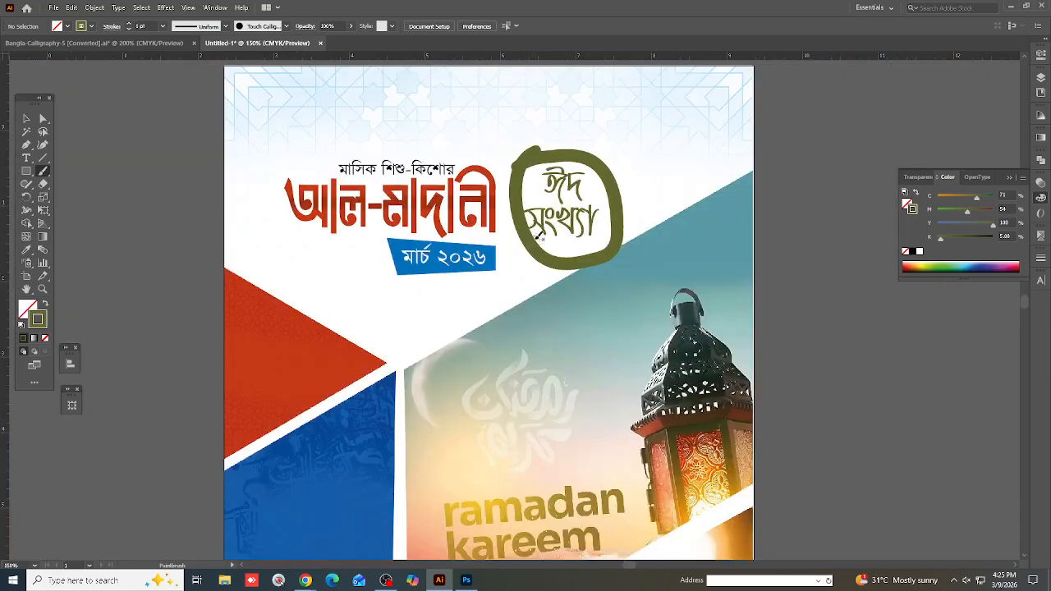
key(ctrl+z)
mouse_move(523, 173)
mouse_down()
mouse_move(579, 145)
mouse_move(635, 250)
mouse_move(532, 167)
mouse_move(608, 117)
mouse_up()
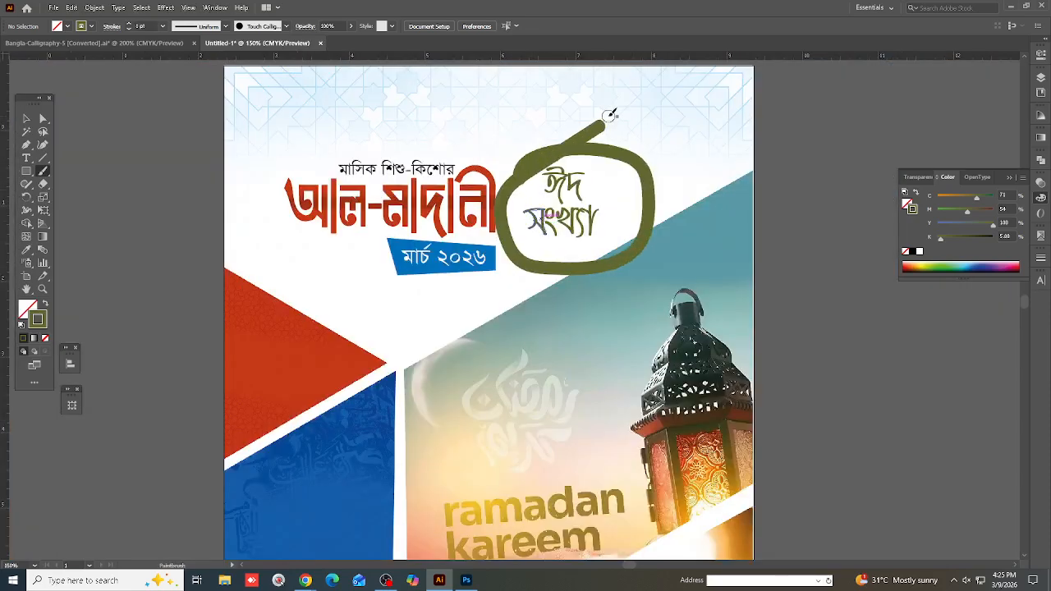
key(ctrl+z)
Paint a freehand olive loop around the ঈদ সংখ্যা text with its ends crossing above the lettering
mouse_move(525, 137)
mouse_down()
mouse_move(641, 194)
mouse_move(550, 282)
mouse_move(537, 148)
mouse_move(596, 103)
mouse_up()
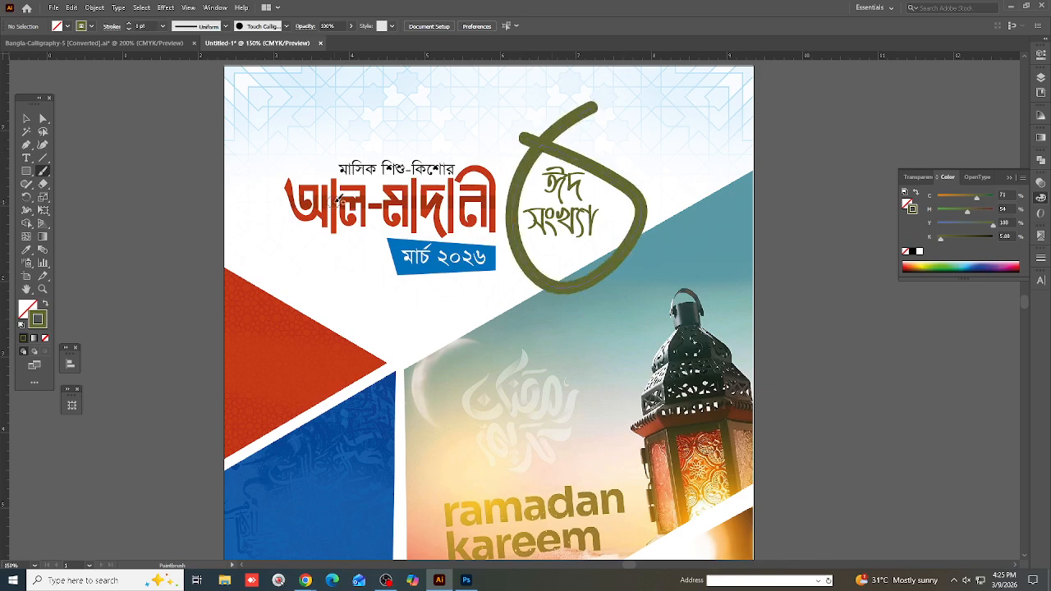
click(26, 119)
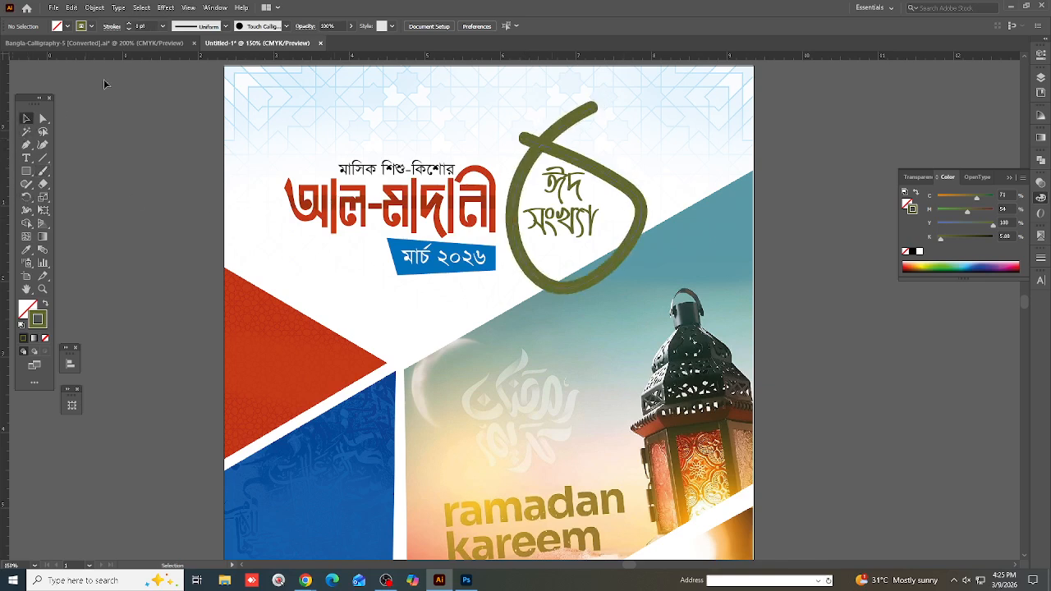
Thin the olive loop around the ঈদ সংখ্যা text to a 0.25 pt stroke and deselect it
click(165, 25)
click(178, 37)
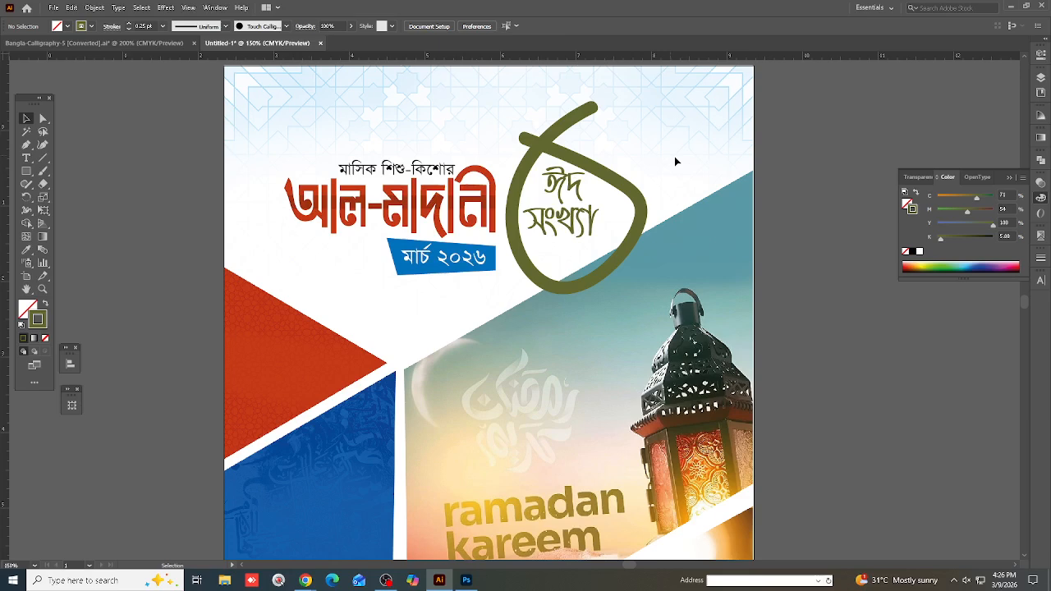
click(632, 190)
click(163, 26)
click(182, 36)
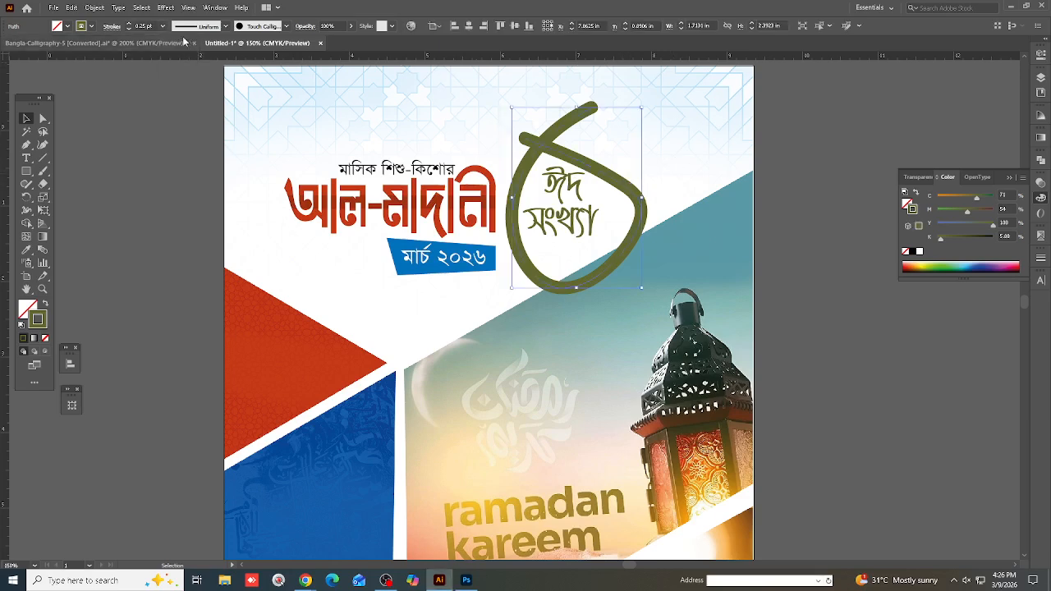
click(701, 175)
Scale the loop down to about 1.45 × 2.03 in and centre the ঈদ সংখ্যা text inside it
scroll(618, 173, up, 1)
drag(617, 171, 618, 213)
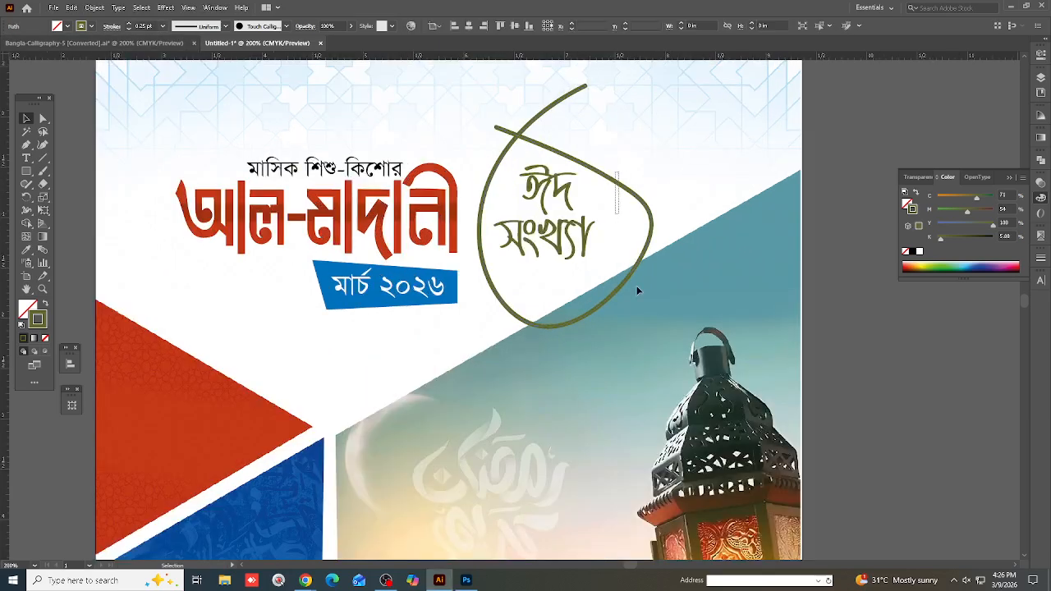
drag(577, 328, 563, 291)
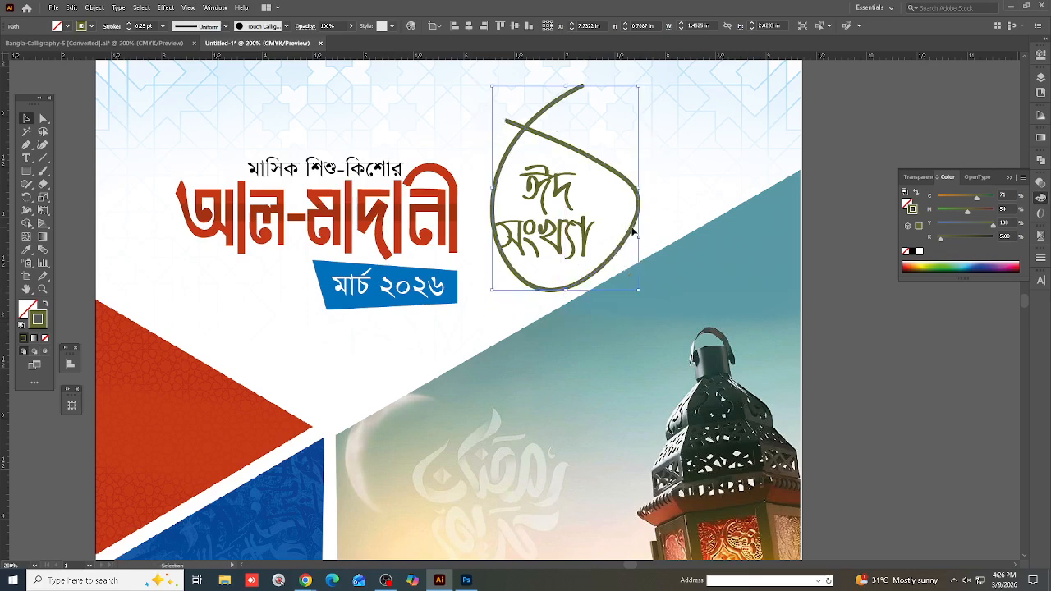
drag(569, 235, 585, 233)
click(650, 164)
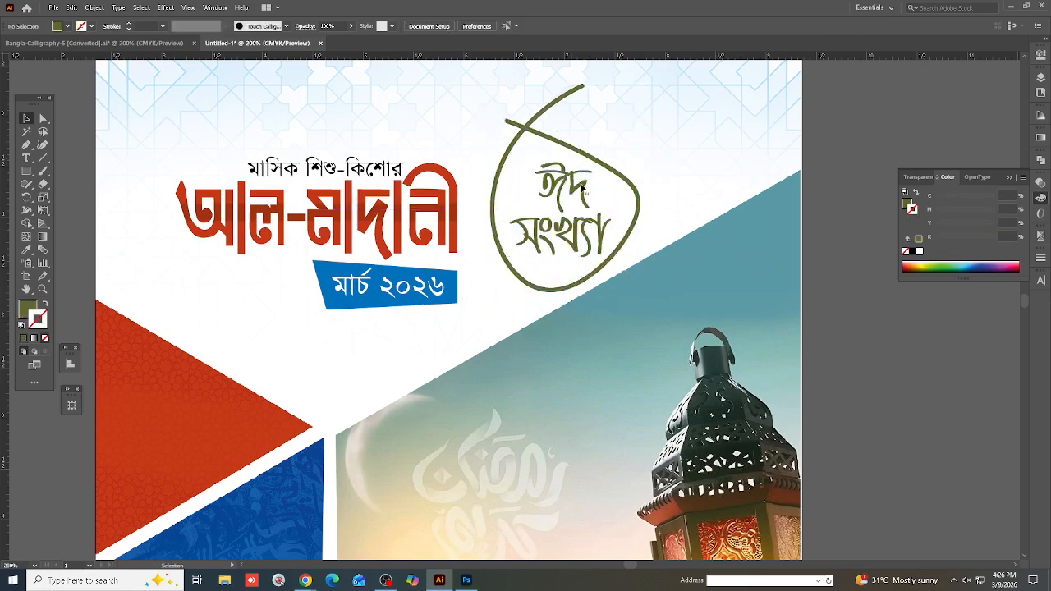
Recolour the loop's stroke light blue with about half-strength cyan and 0% magenta, yellow and black
click(496, 119)
scroll(155, 321, up, 1)
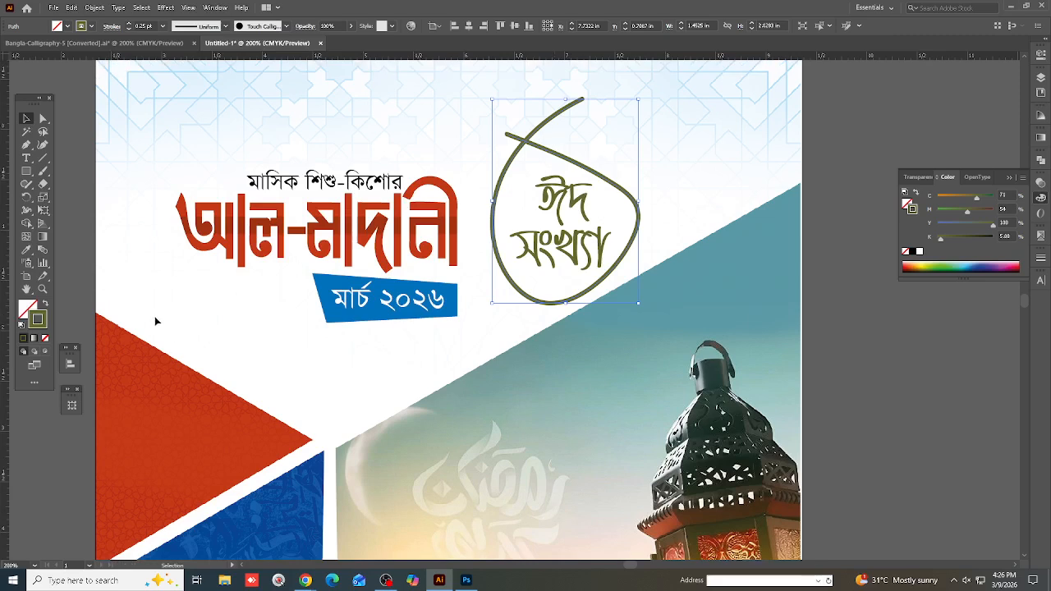
mouse_move(952, 200)
mouse_down()
mouse_move(995, 202)
mouse_move(919, 227)
mouse_up()
drag(970, 197, 966, 199)
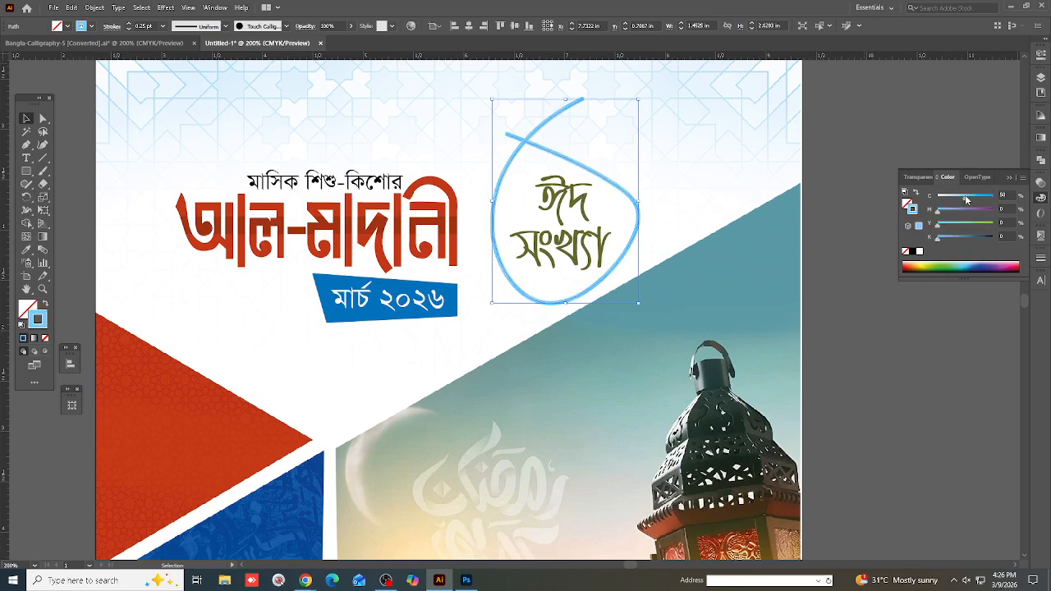
click(913, 312)
scroll(828, 309, down, 2)
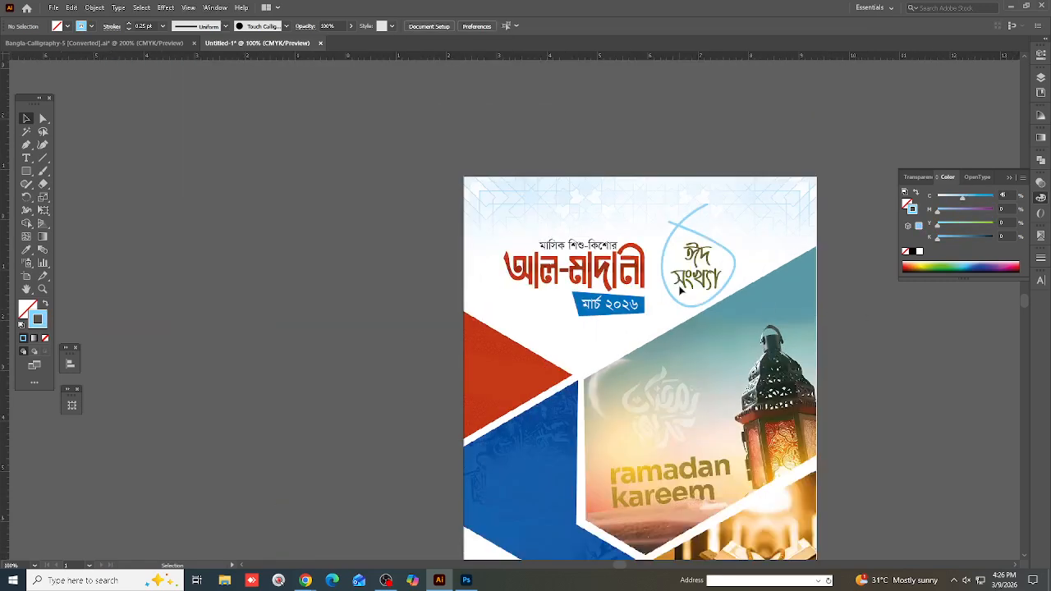
Change the ঈদ সংখ্যা text's fill to blue with 100% cyan, about 28% magenta and 0% yellow
click(698, 277)
scroll(699, 277, up, 2)
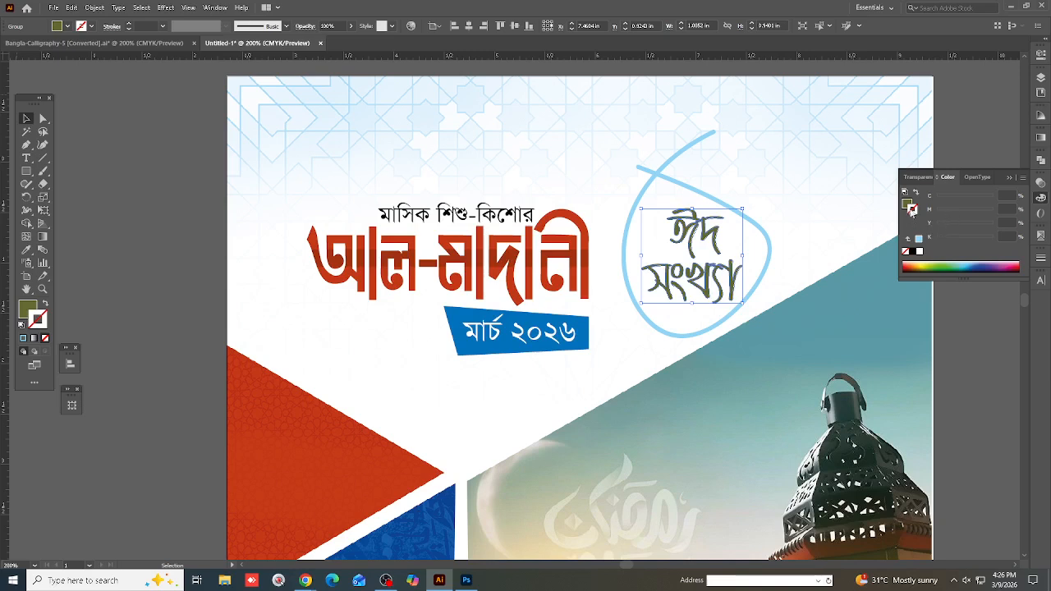
click(909, 206)
drag(983, 200, 996, 199)
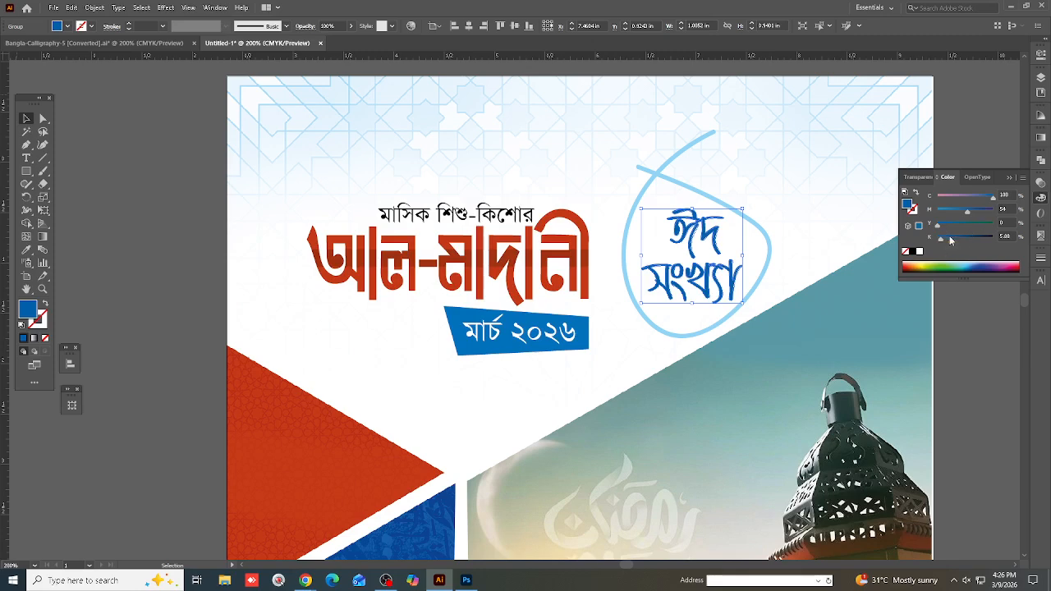
drag(967, 211, 953, 211)
click(597, 233)
Nudge the ঈদ সংখ্যা text slightly up and to the left within the light blue loop
scroll(598, 233, down, 1)
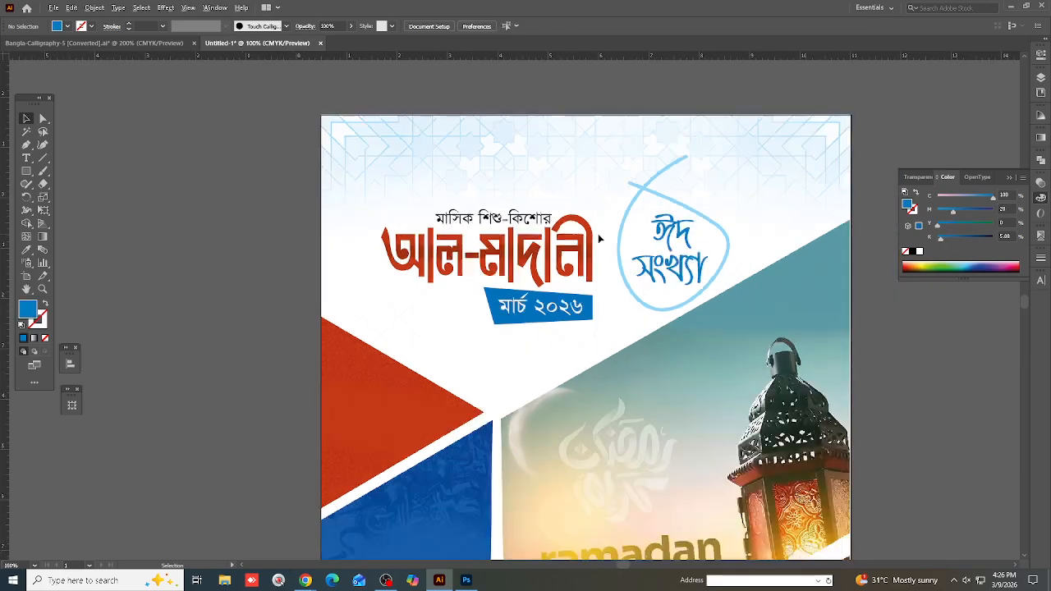
scroll(598, 234, down, 1)
click(647, 237)
scroll(647, 236, up, 4)
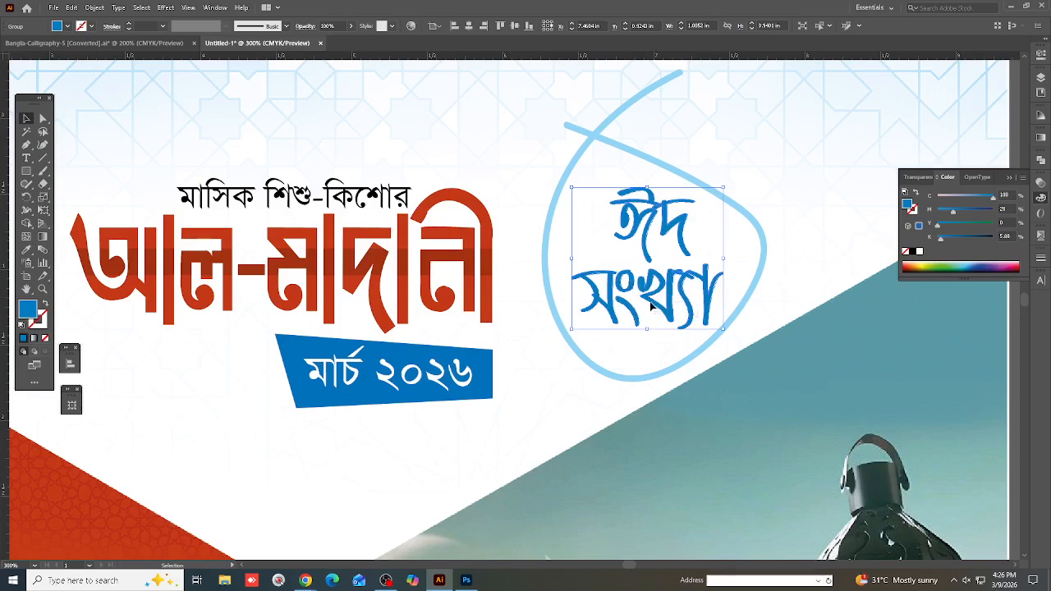
drag(647, 307, 643, 305)
scroll(625, 291, down, 2)
click(770, 211)
scroll(770, 211, down, 1)
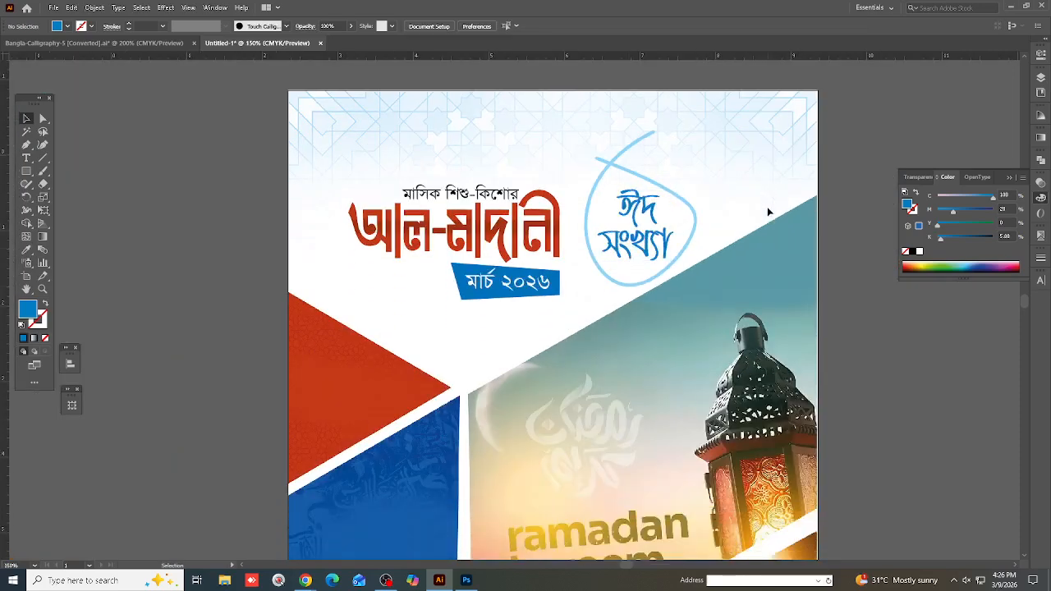
scroll(703, 254, down, 1)
scroll(648, 225, up, 2)
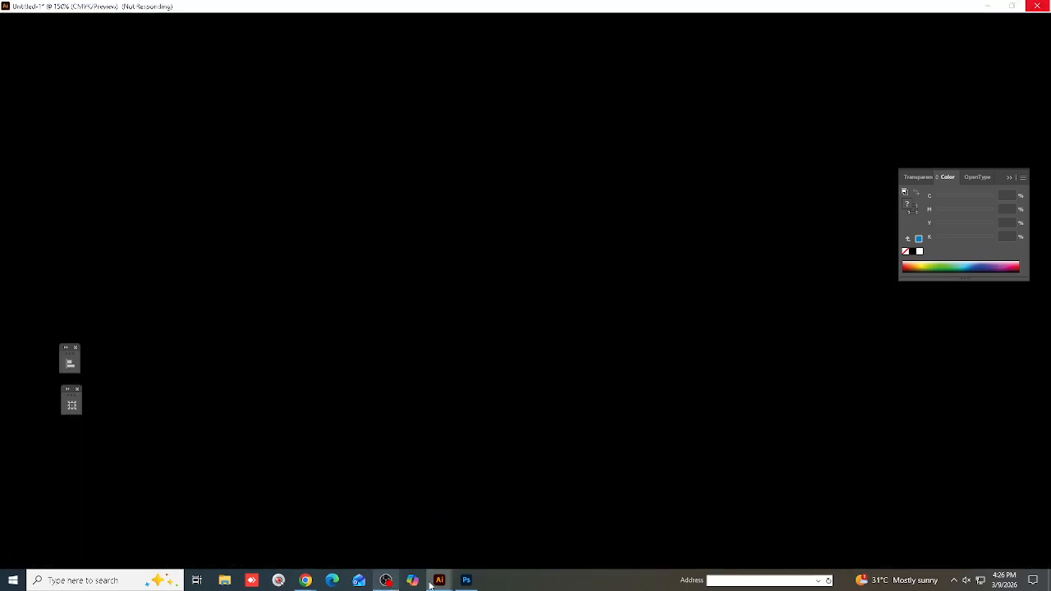
Switch to Photoshop and look over the cover's background artwork
click(466, 581)
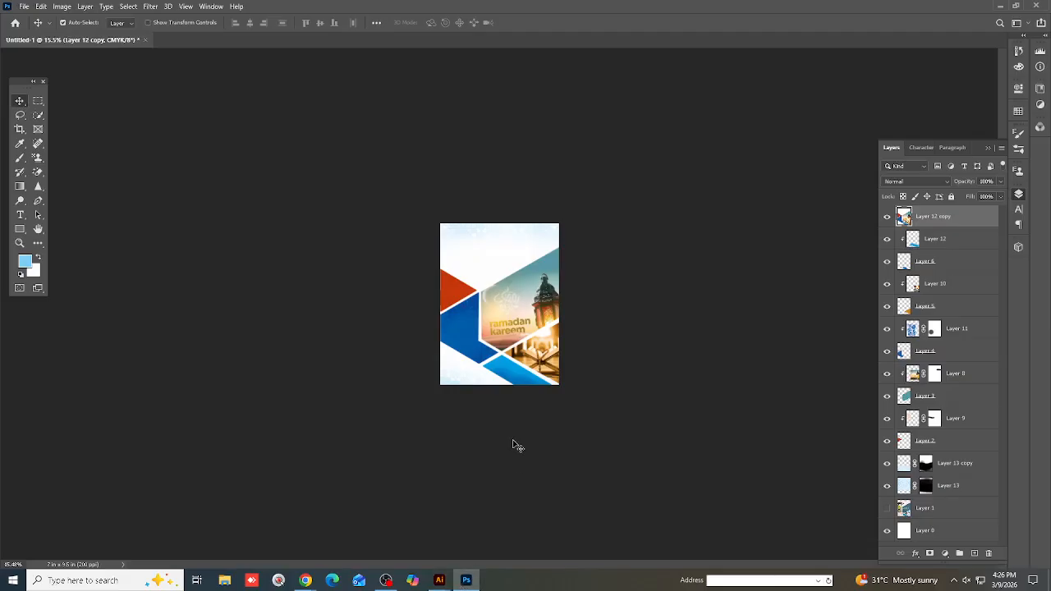
scroll(514, 443, up, 3)
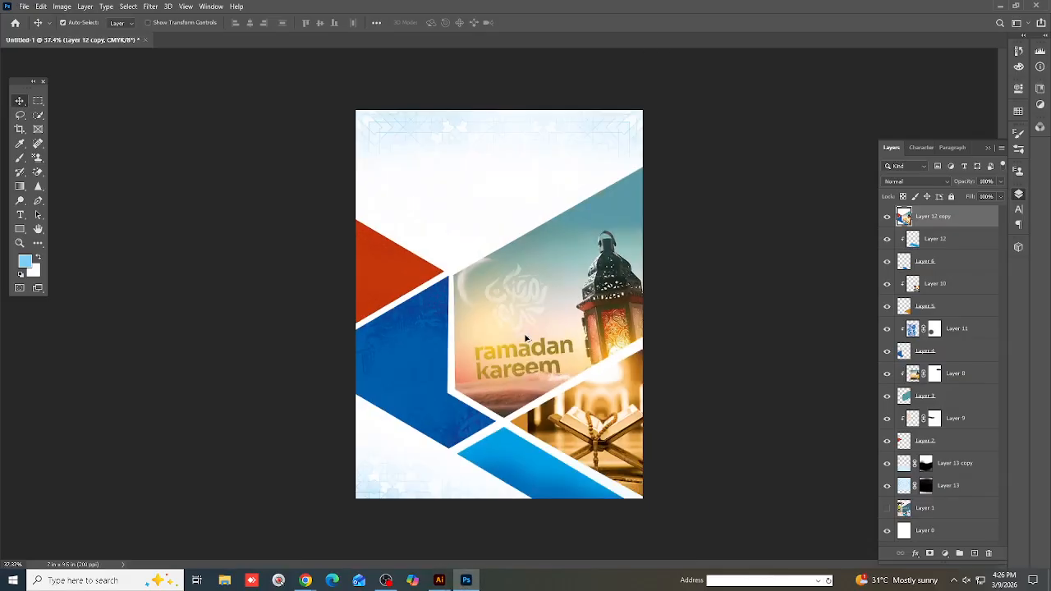
scroll(530, 343, up, 1)
scroll(512, 364, down, 1)
scroll(545, 304, up, 2)
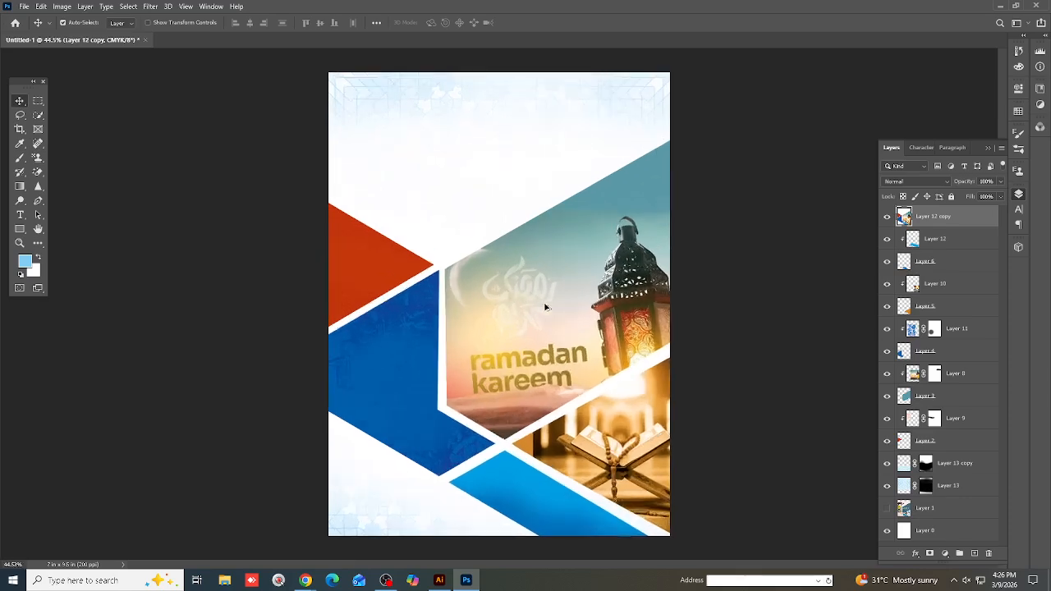
scroll(587, 246, down, 2)
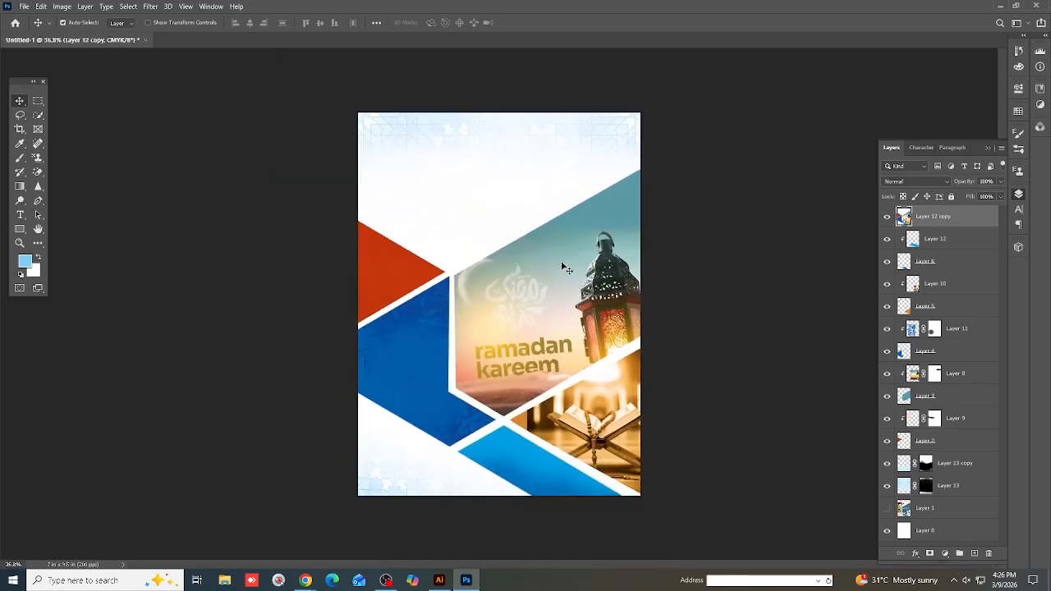
scroll(532, 285, down, 1)
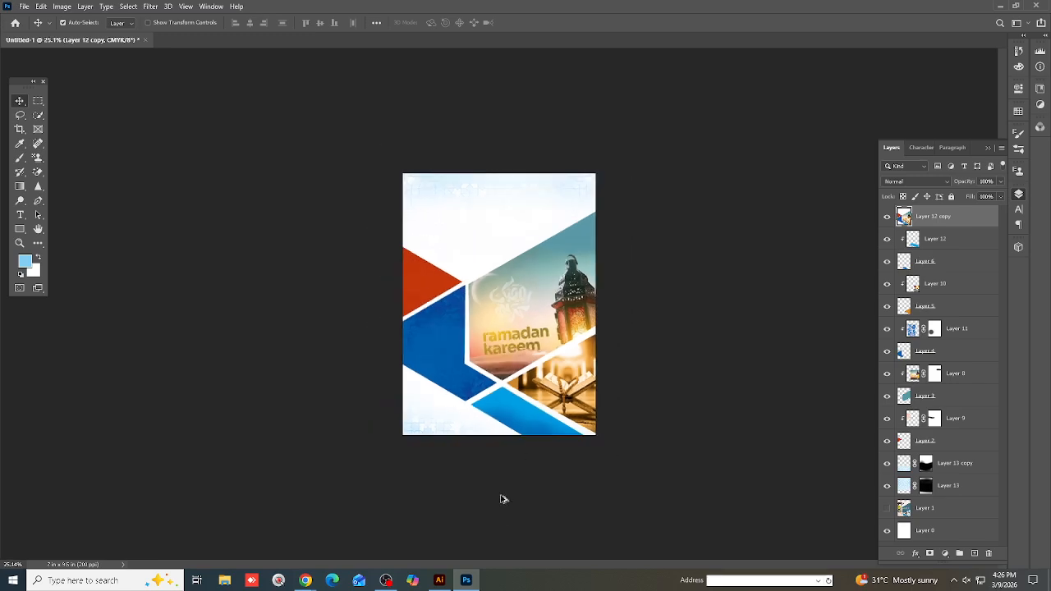
Start opening a file and browse to the mockup folder inside 2023.24 on New Volume (E:)
click(24, 6)
click(38, 25)
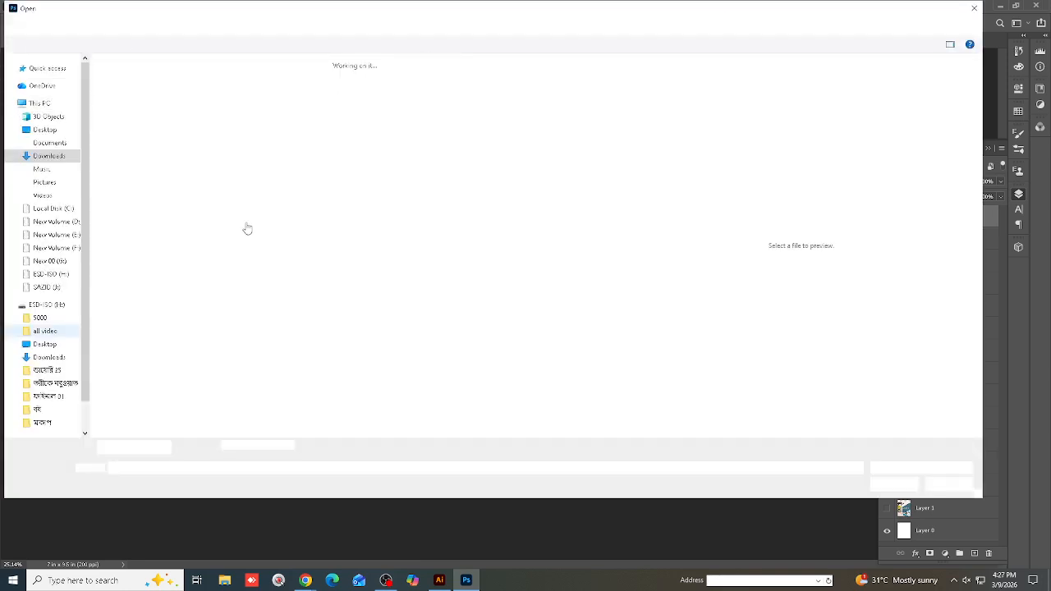
click(68, 239)
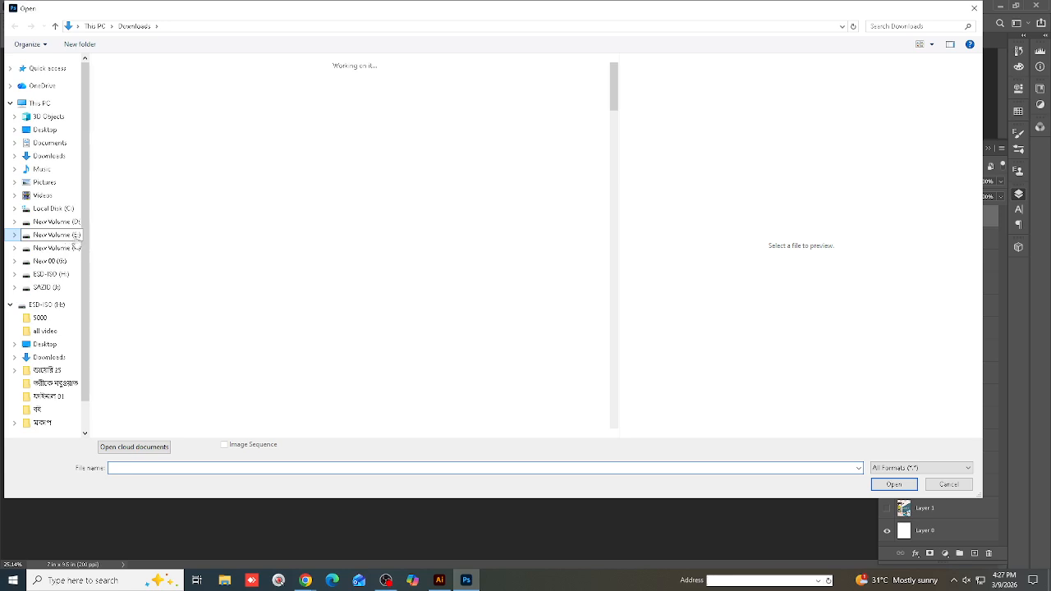
click(121, 104)
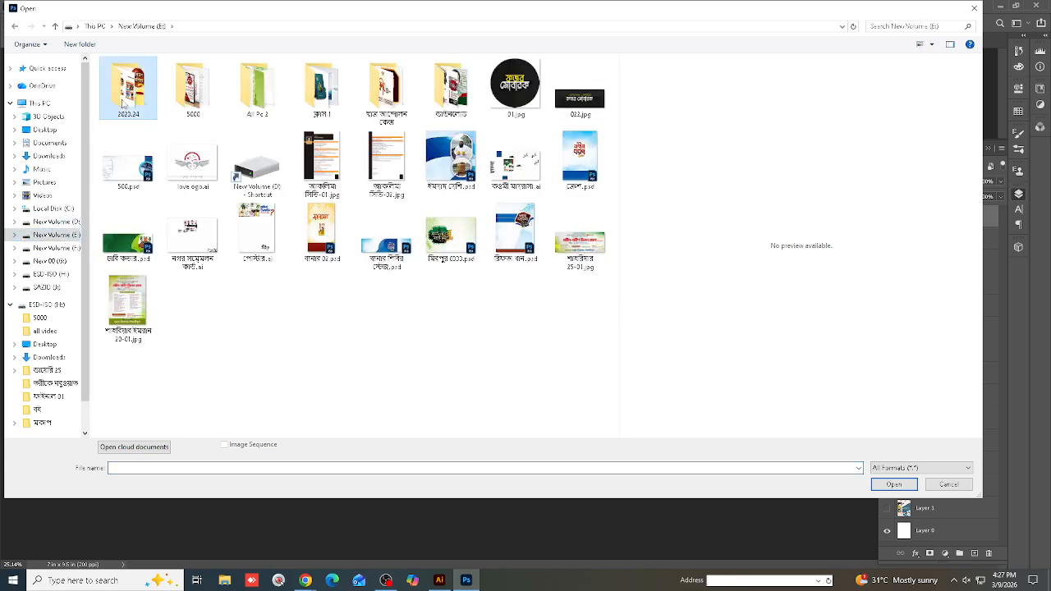
double_click(122, 104)
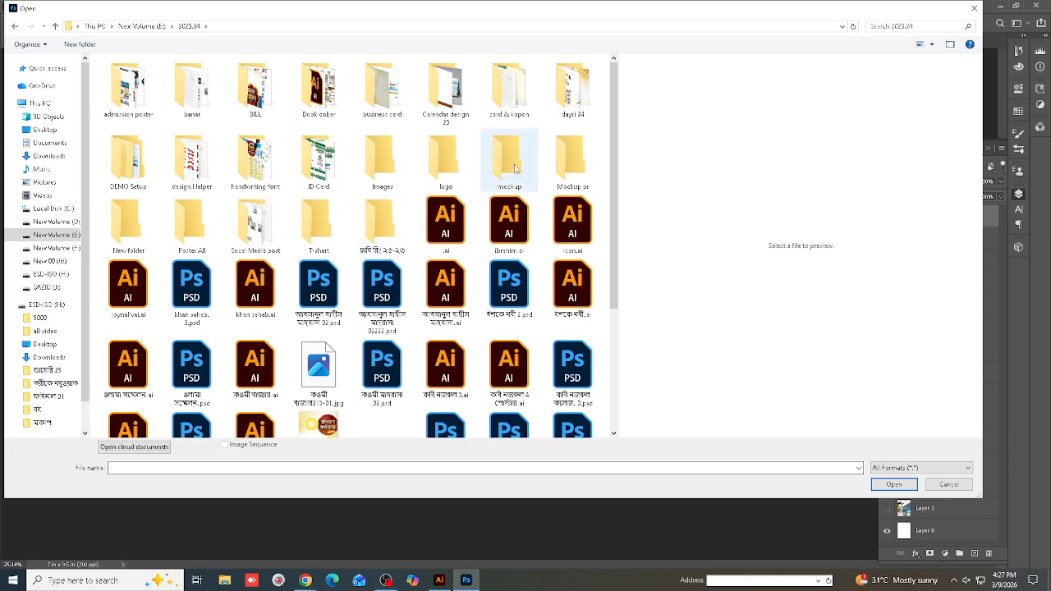
click(516, 177)
double_click(516, 177)
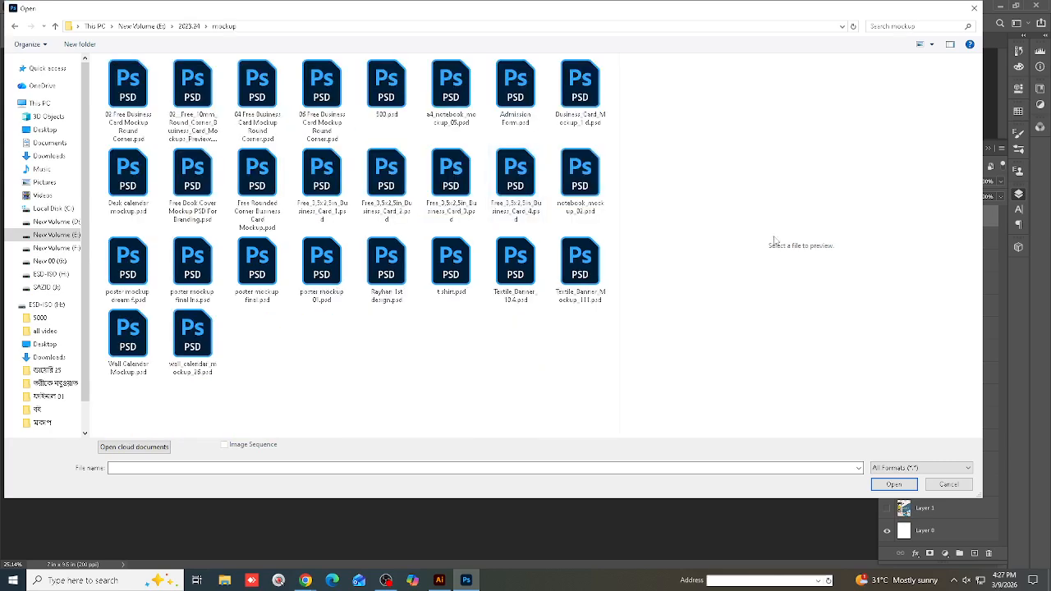
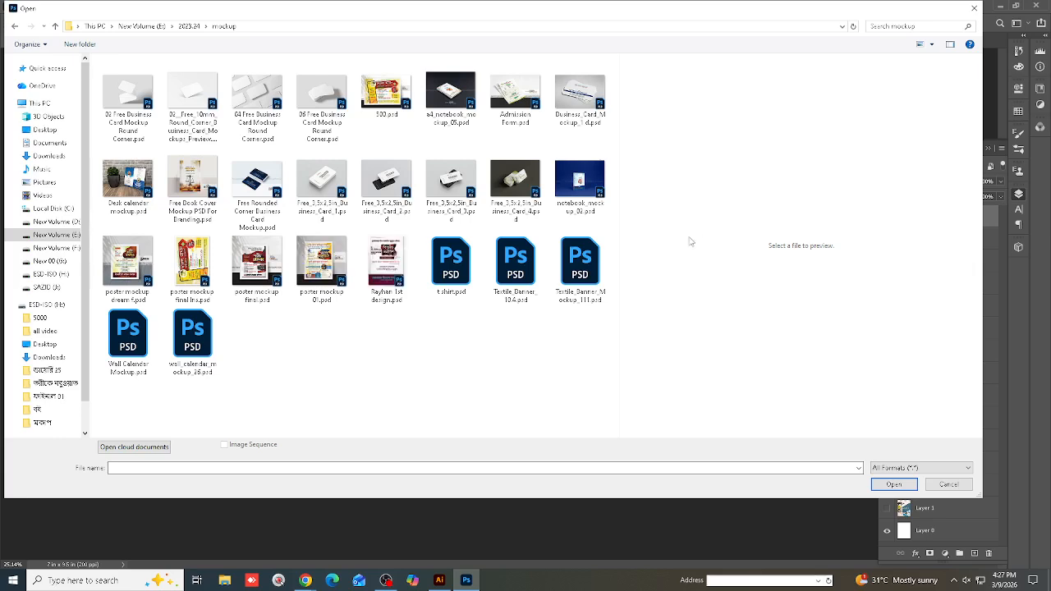
Open the kids book cover mockup PSD from the Mockup pr folder inside 2023.24
click(389, 191)
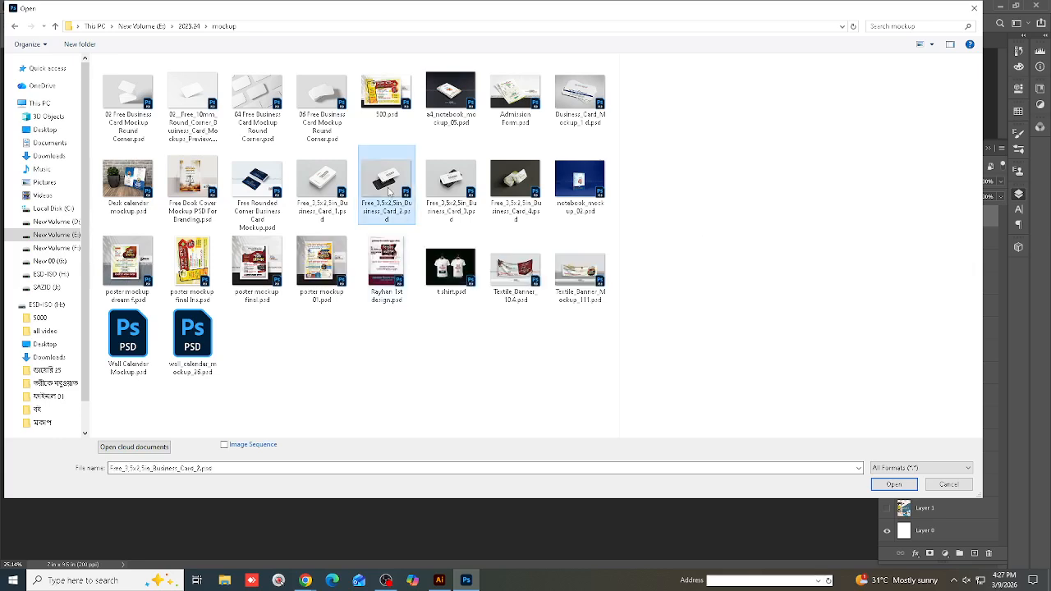
key(BackSpace)
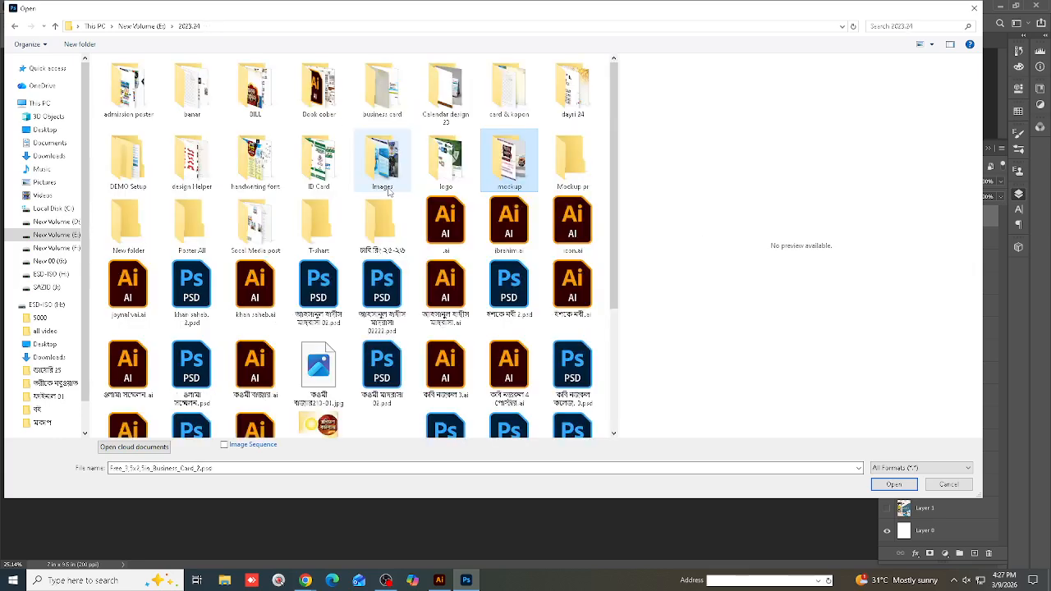
click(574, 175)
double_click(573, 175)
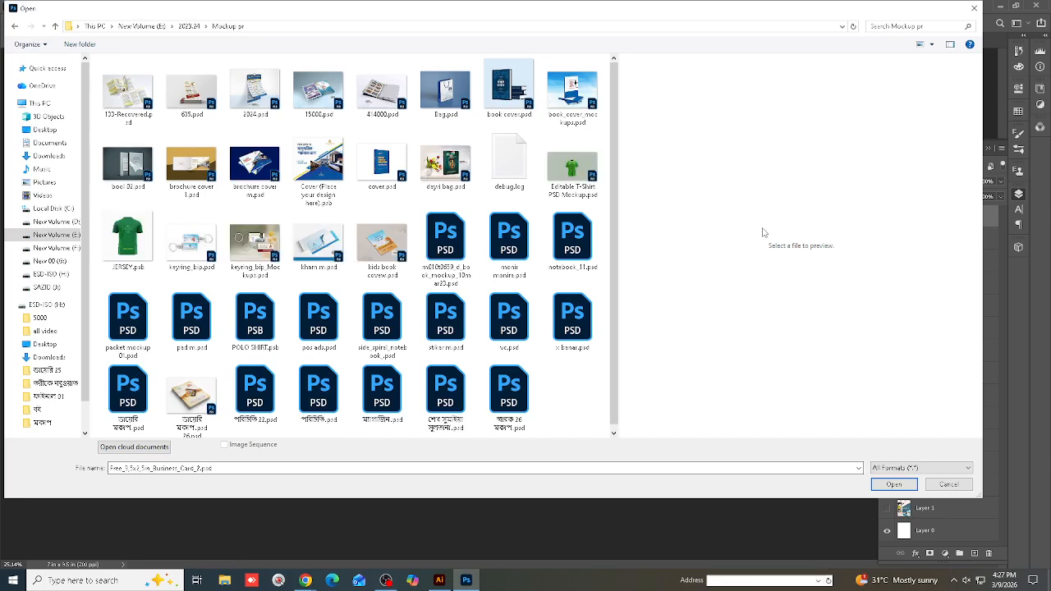
click(382, 243)
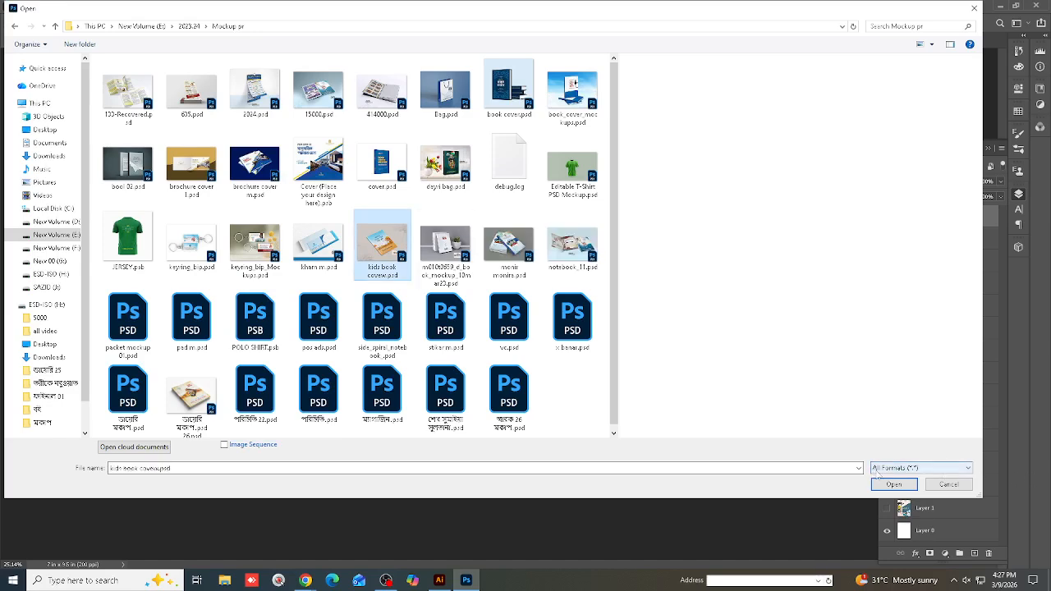
click(891, 486)
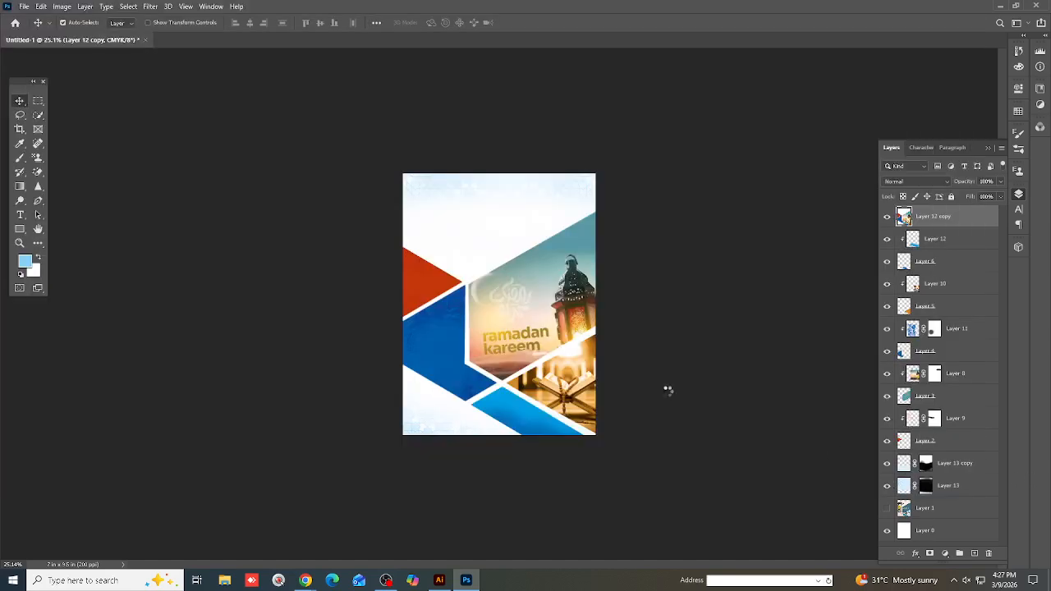
Switch back to Illustrator and draw an area text frame in the white patterned area at the cover's lower left
click(439, 581)
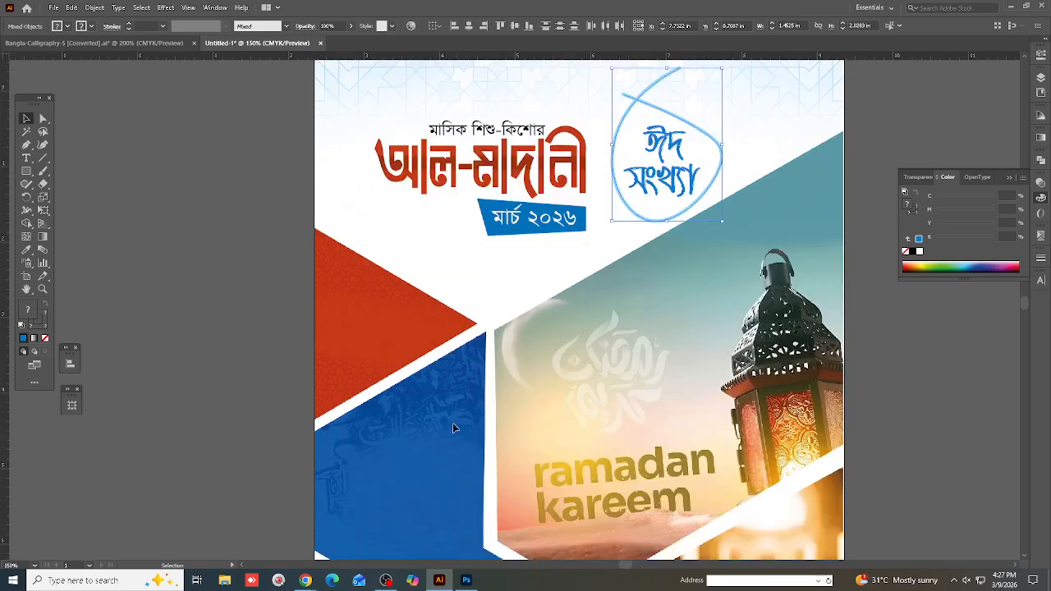
scroll(453, 423, down, 1)
scroll(241, 287, down, 2)
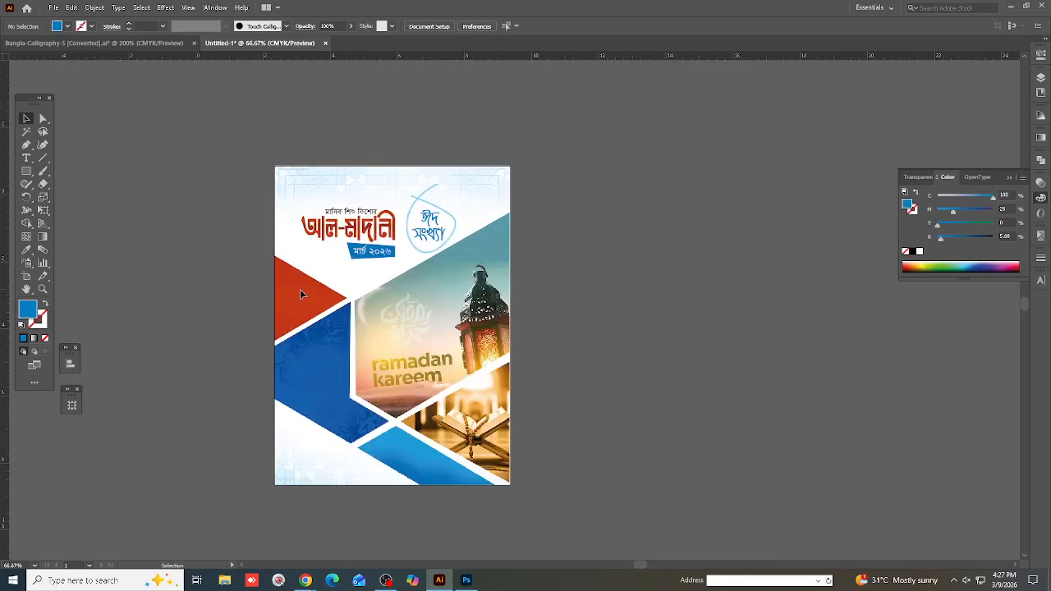
scroll(279, 317, down, 4)
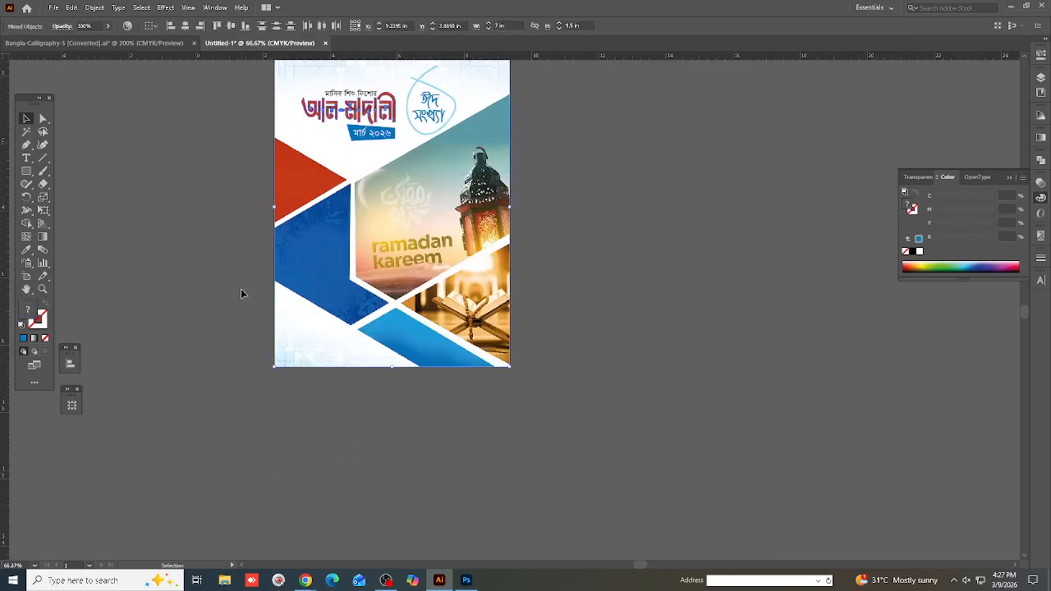
click(241, 288)
click(33, 162)
scroll(288, 321, up, 2)
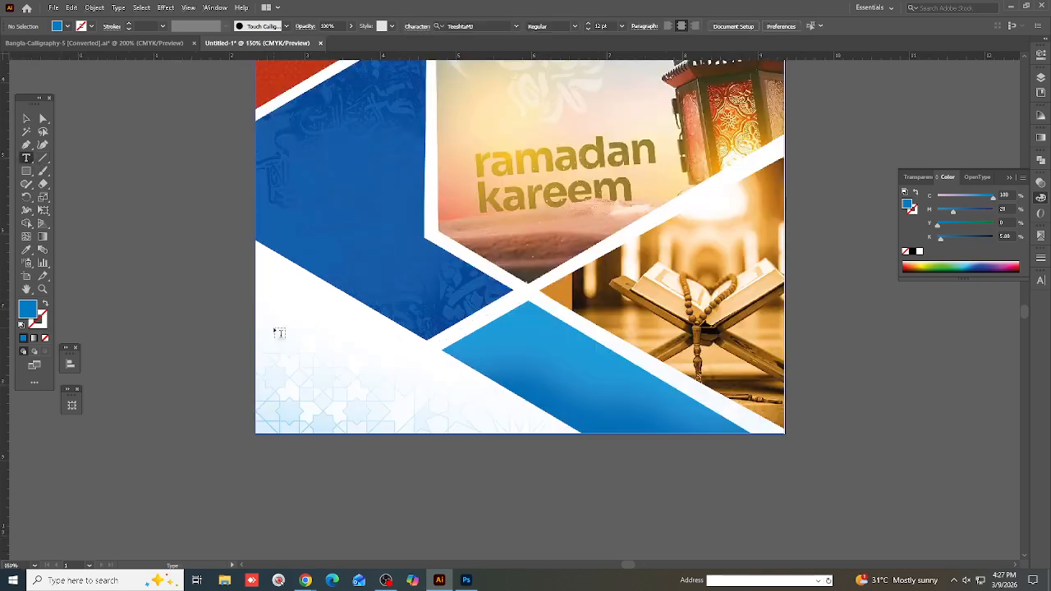
drag(277, 314, 381, 410)
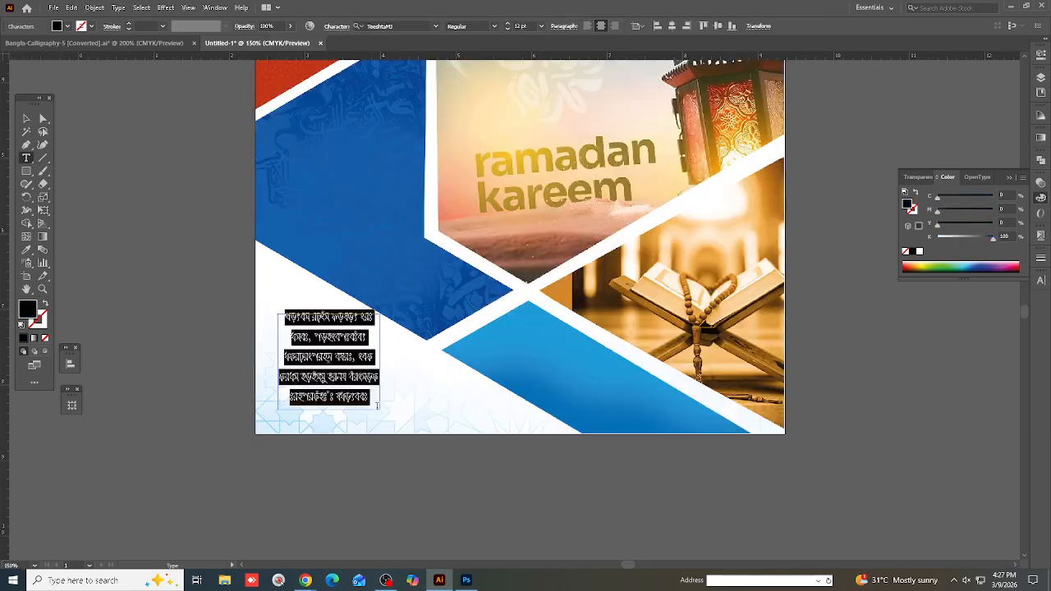
Undo the last text frame and create a three-line text list reading গল্প, কবিতা, কুইজ on the empty area beside the artboard
key(ctrl+z)
scroll(337, 239, down, 2)
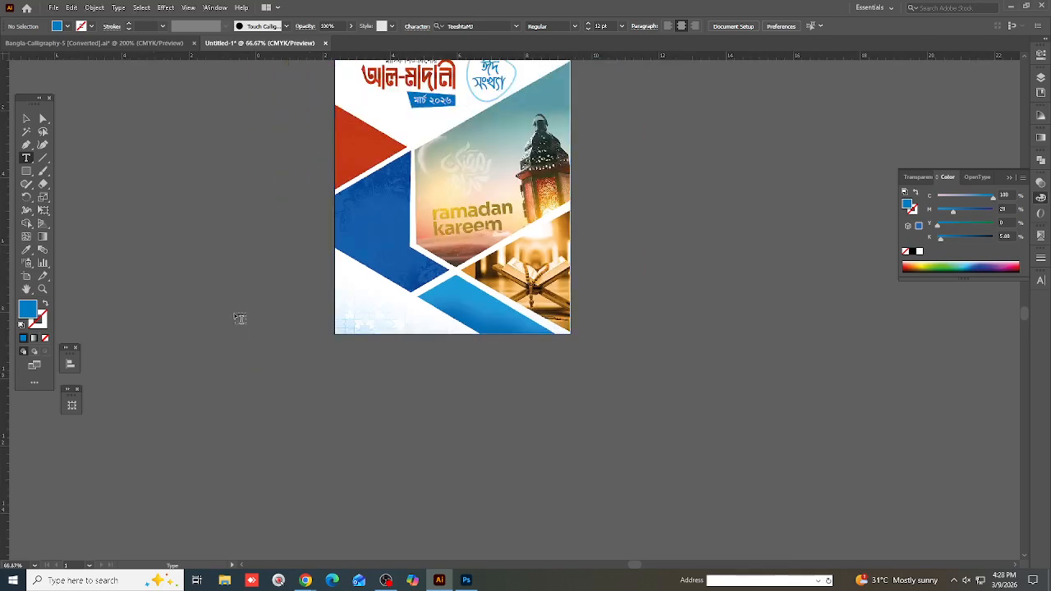
scroll(238, 303, up, 2)
click(236, 290)
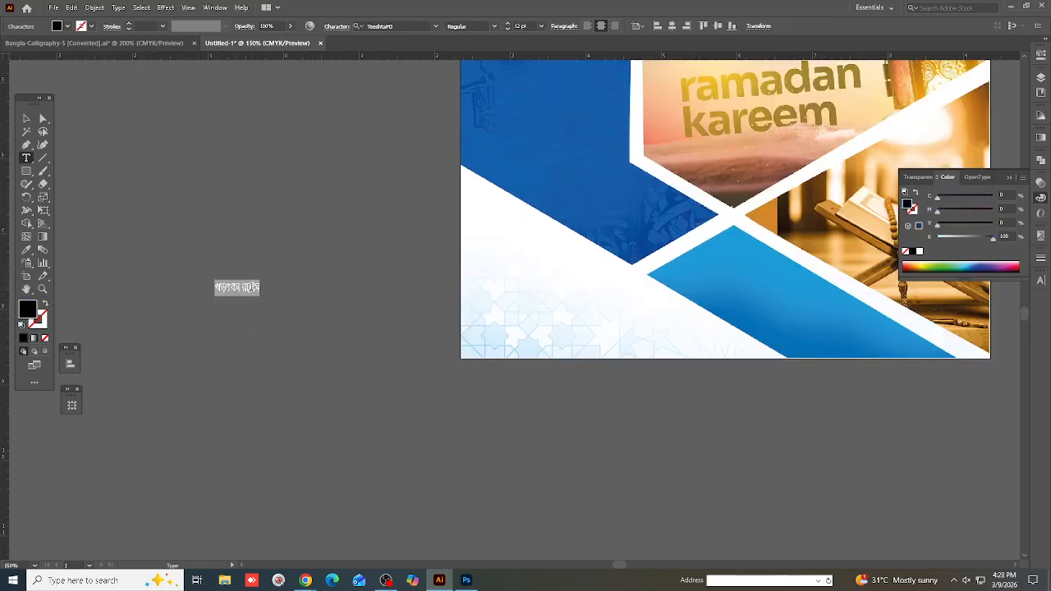
key(BackSpace)
key(Escape)
text(কুইজ)
click(25, 118)
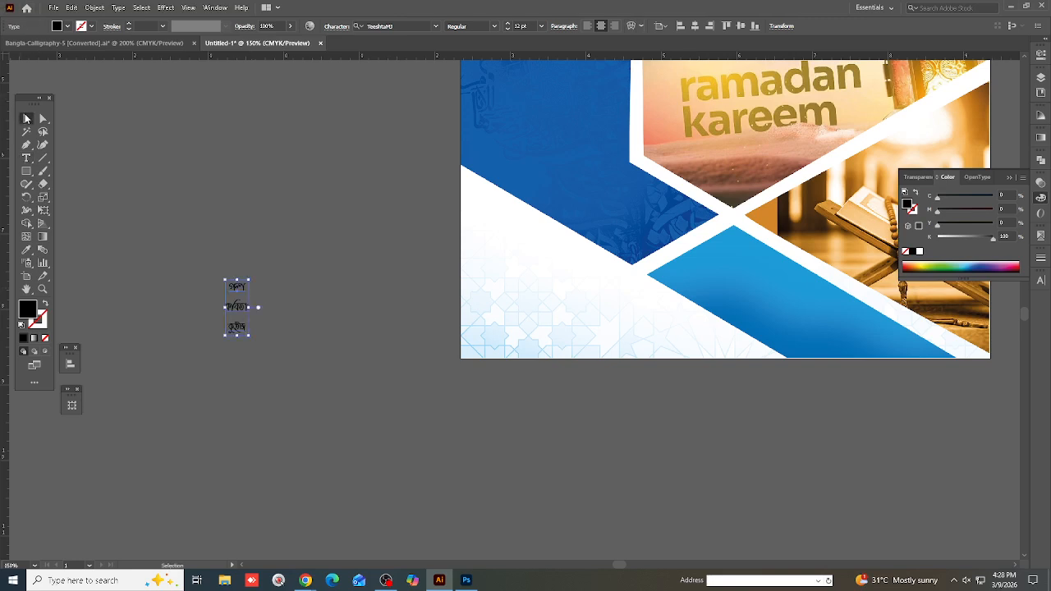
Left-align the three-line list and tighten its line spacing
click(586, 26)
key(alt+Up)
key(alt+Up)
key(alt+Up)
key(alt+Up)
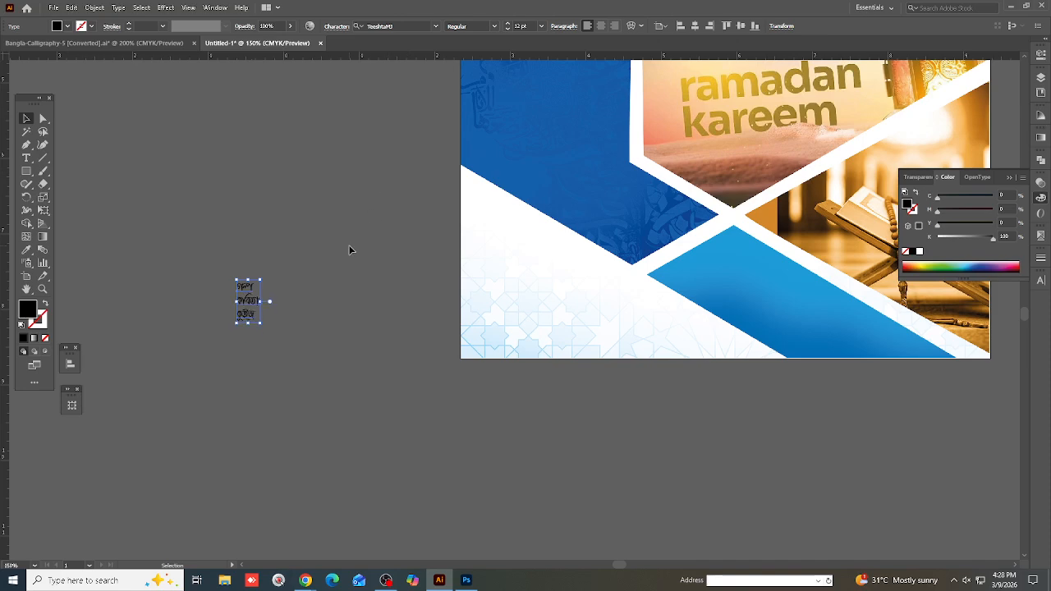
Copy the white SutonnyMJ type style of the মার্চ ২০২৬ label onto the list with the Eyedropper
click(26, 249)
scroll(298, 345, down, 2)
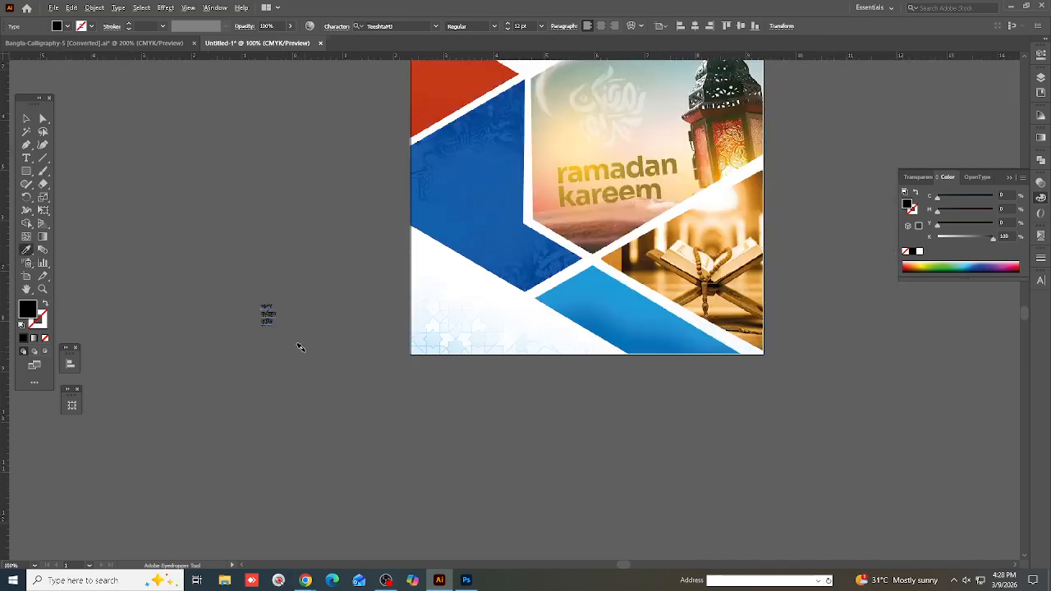
click(460, 187)
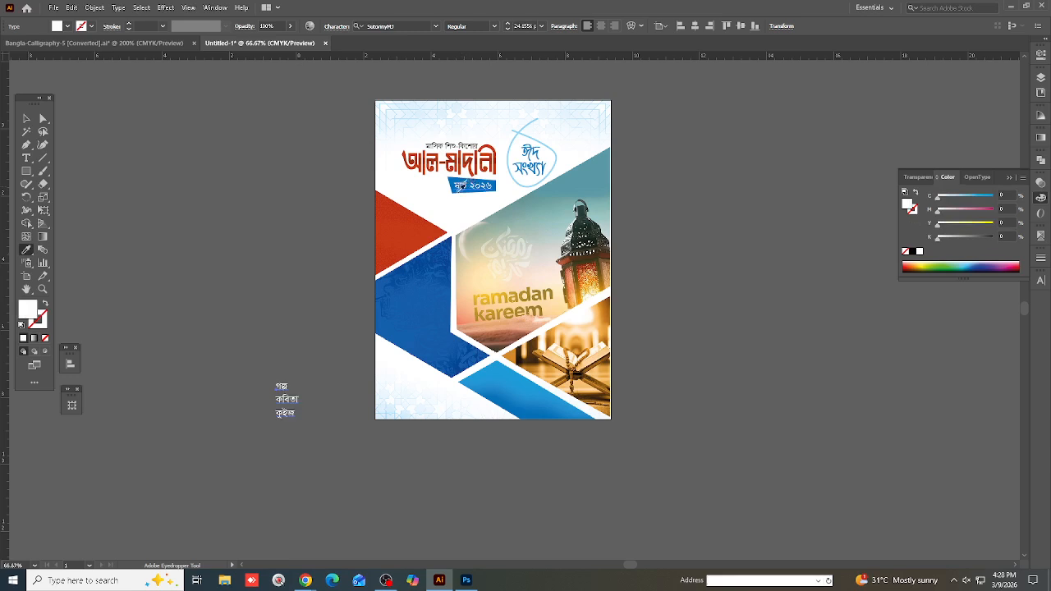
Move the list onto the blue panel of the cover and bring its lines slightly closer together
click(27, 118)
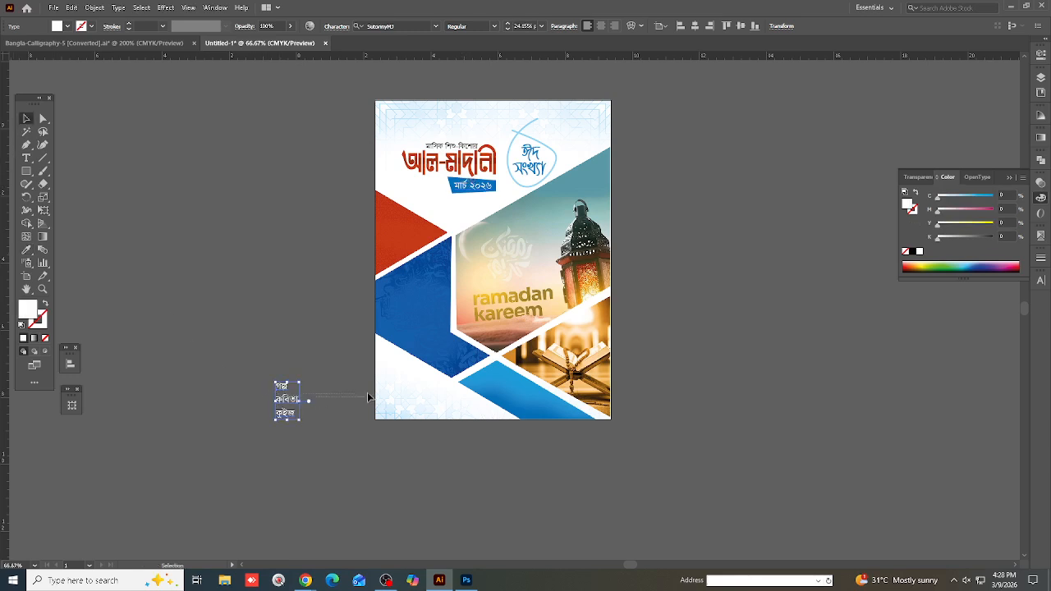
click(315, 364)
drag(272, 400, 409, 310)
alt+scroll(408, 311, up, 2)
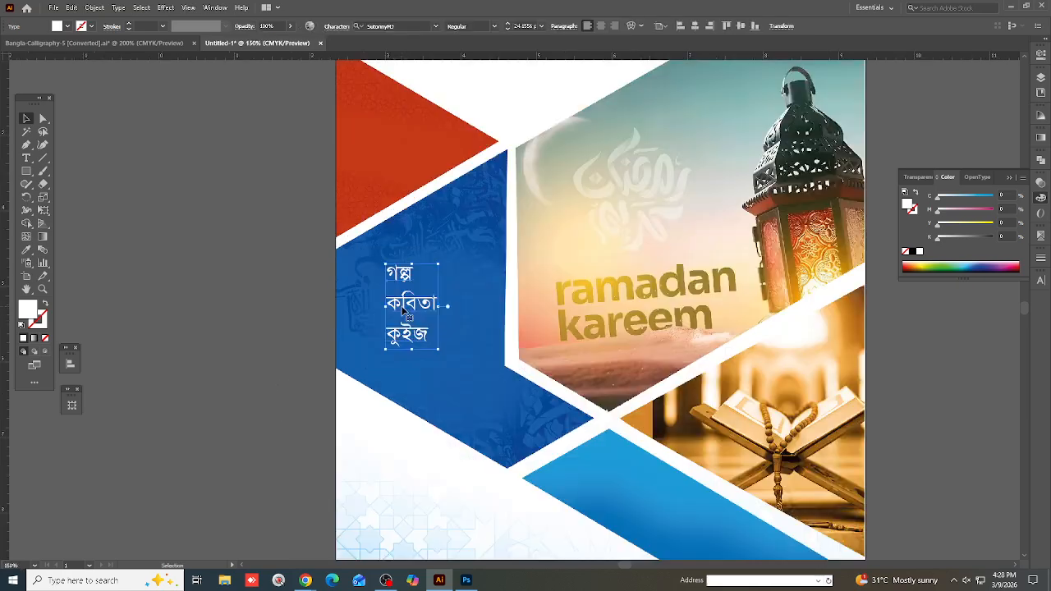
scroll(404, 311, down, 4)
click(247, 298)
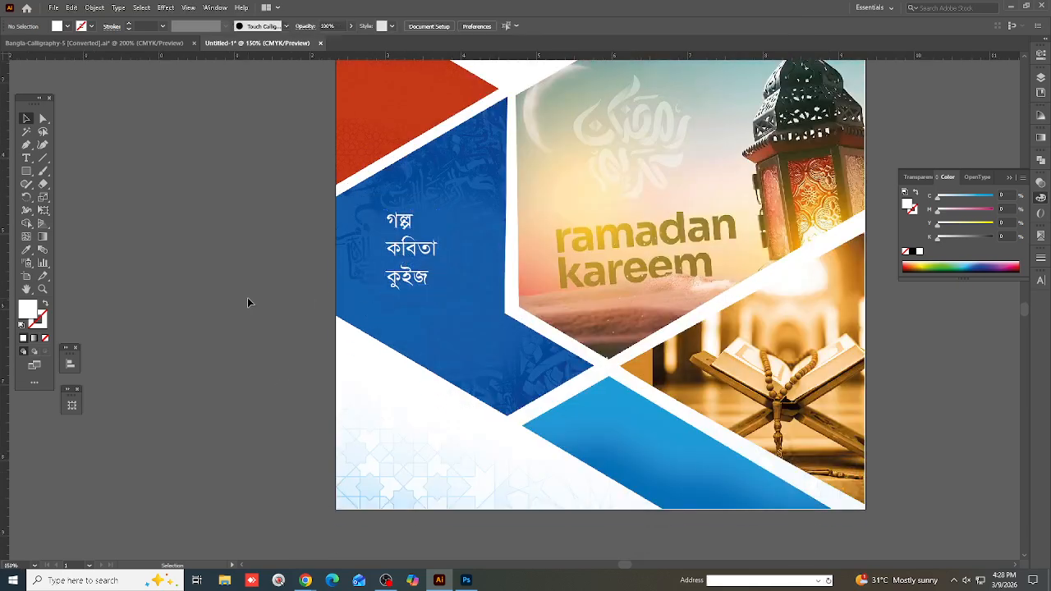
scroll(245, 297, up, 3)
click(354, 301)
key(ctrl+shift+a)
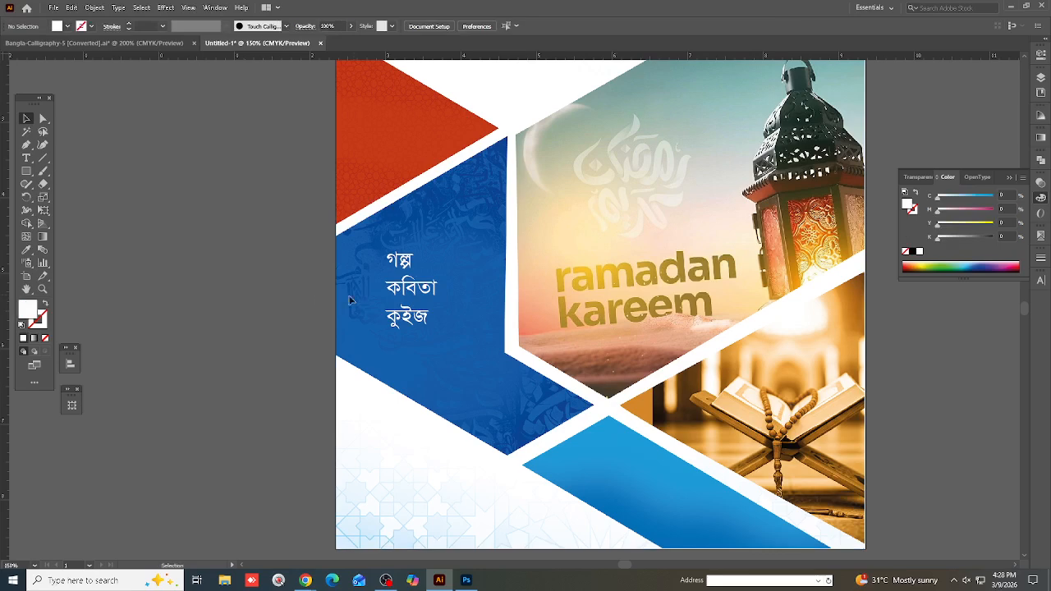
Draw a small white square bullet, about 0.046 in wide, in front of the word গল্প on the blue panel
click(28, 148)
alt+scroll(354, 254, up, 1)
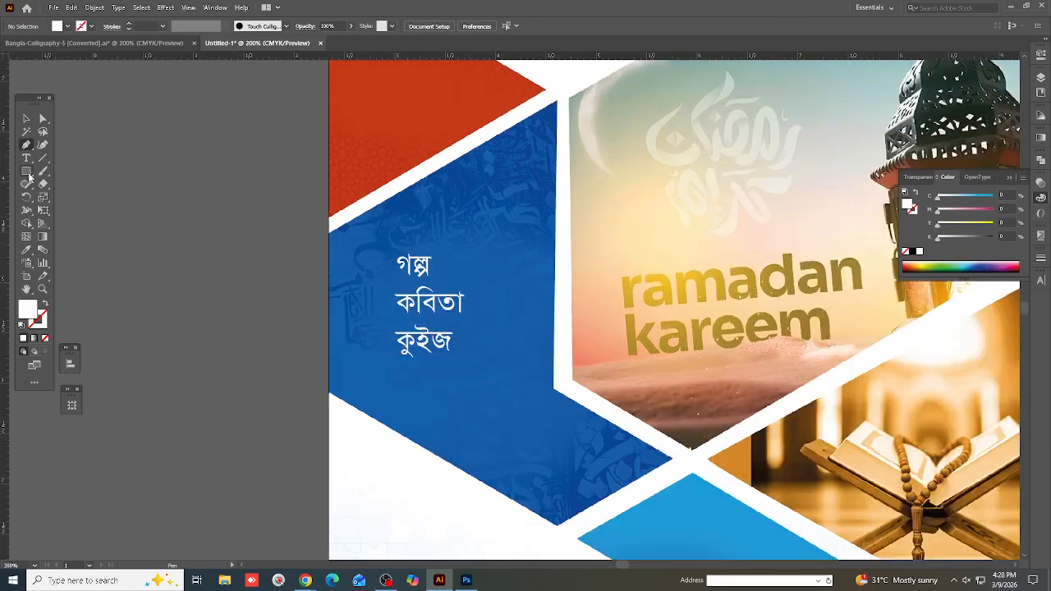
click(27, 173)
alt+scroll(402, 278, up, 2)
drag(366, 255, 395, 241)
click(26, 118)
alt+scroll(346, 261, up, 1)
key(ctrl+shift+a)
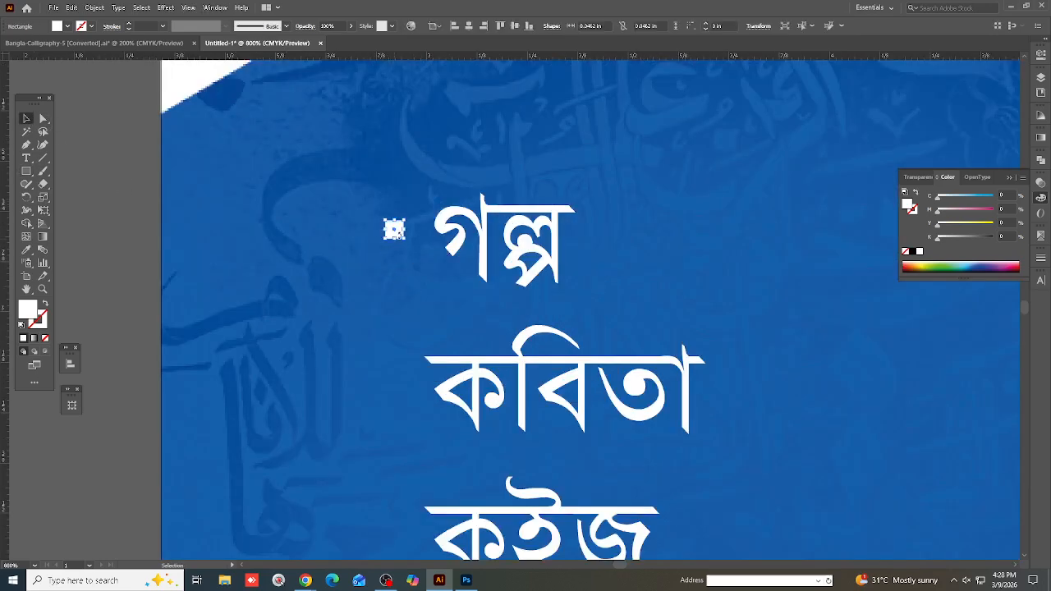
key(ctrl+shift+a)
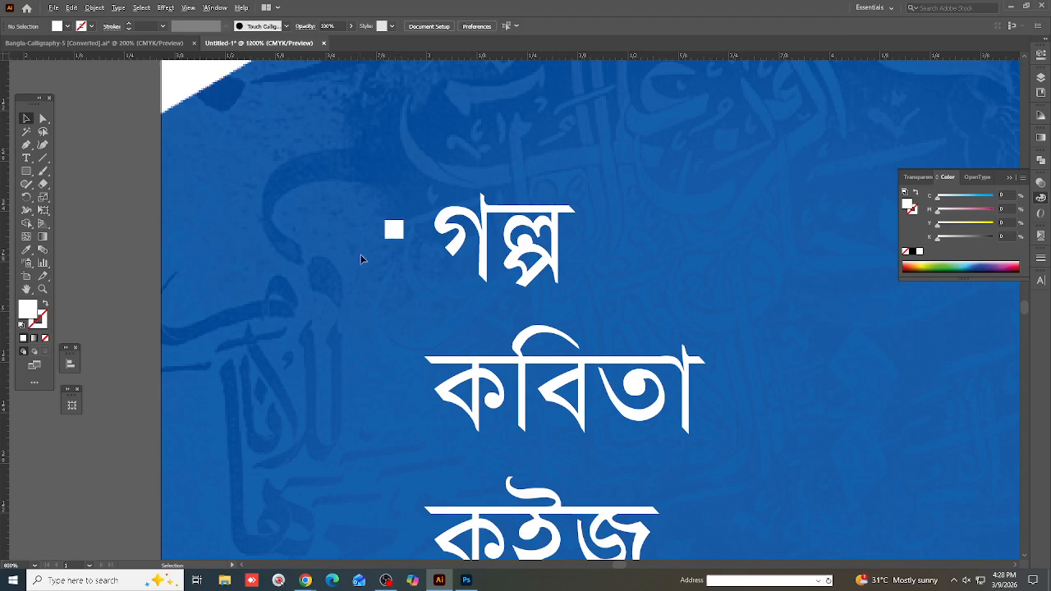
Duplicate the square bullet straight down in front of কবিতা and কুইজ, keeping the three bullets vertically aligned
alt+scroll(359, 258, up, 1)
drag(431, 205, 434, 539)
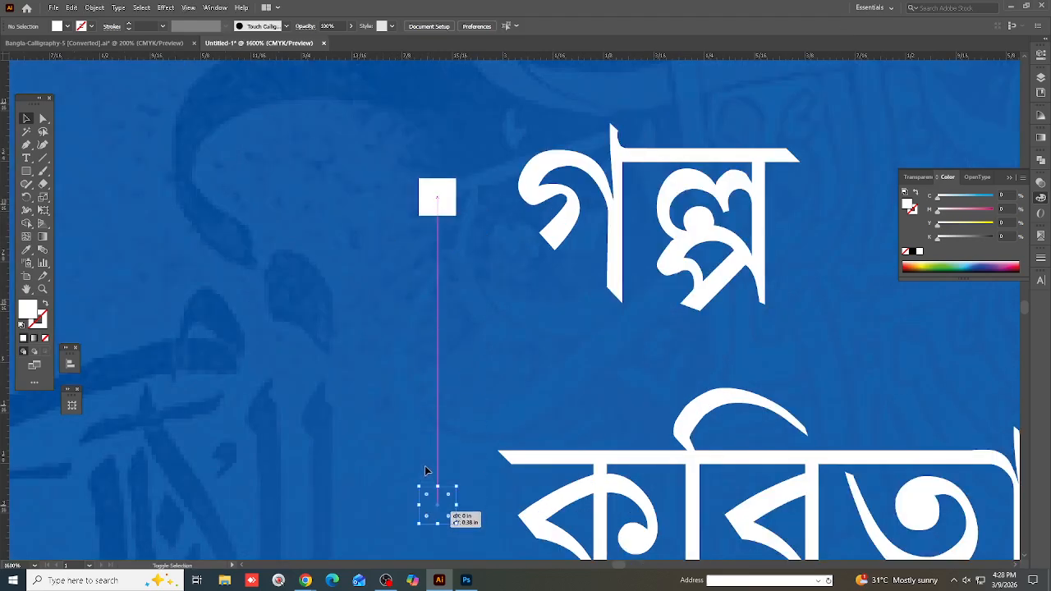
scroll(348, 340, down, 5)
scroll(321, 299, down, 1)
key(ctrl+shift+a)
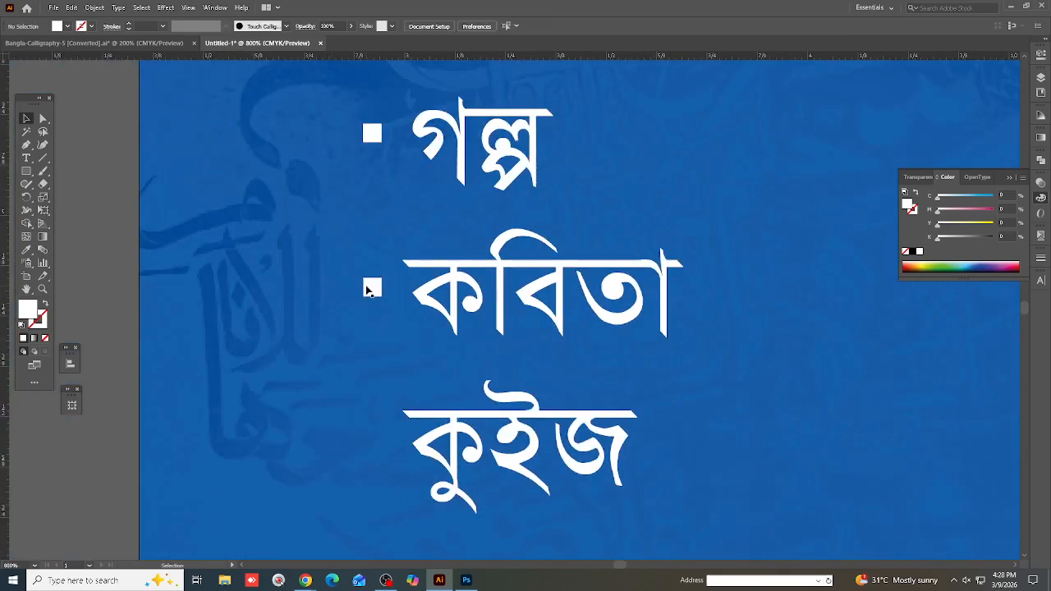
drag(367, 288, 364, 444)
drag(274, 108, 387, 477)
scroll(390, 427, down, 1)
click(439, 351)
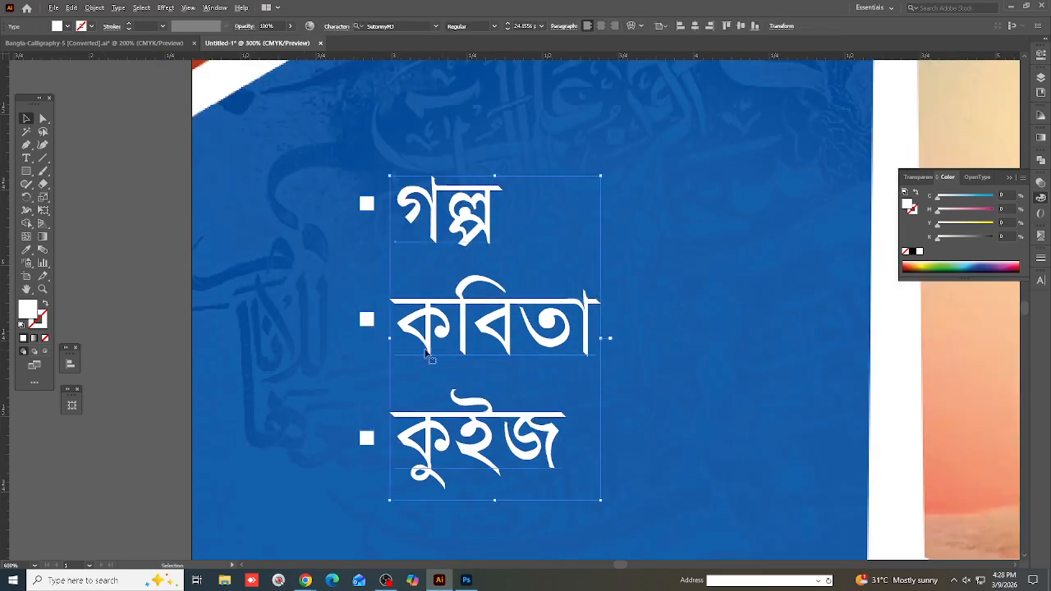
Fill the three square bullets with a pale peach colour sampled from the sky in the cover photo
scroll(434, 351, down, 2)
drag(376, 253, 403, 451)
key(i)
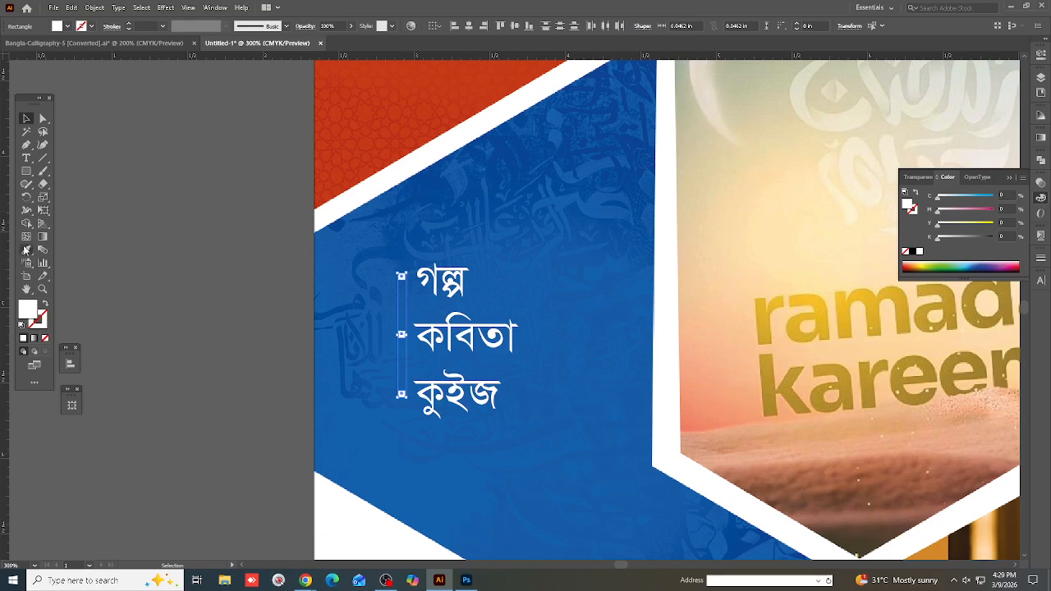
click(587, 367)
click(692, 327)
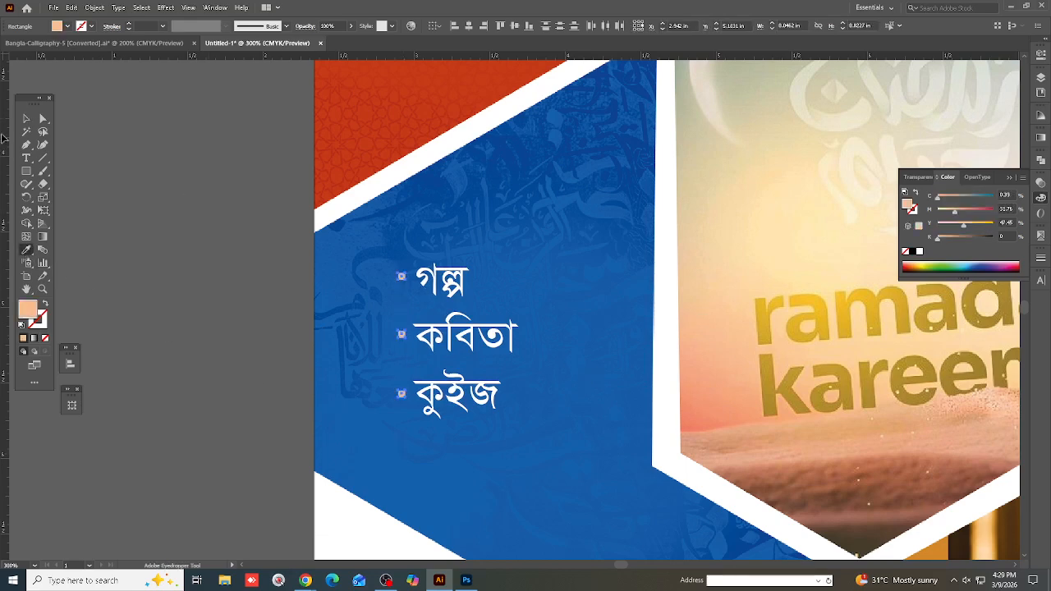
click(26, 119)
Colour the list text golden yellow by sampling the ramadan kareem lettering with the Eyedropper
click(450, 289)
click(450, 289)
scroll(450, 289, down, 2)
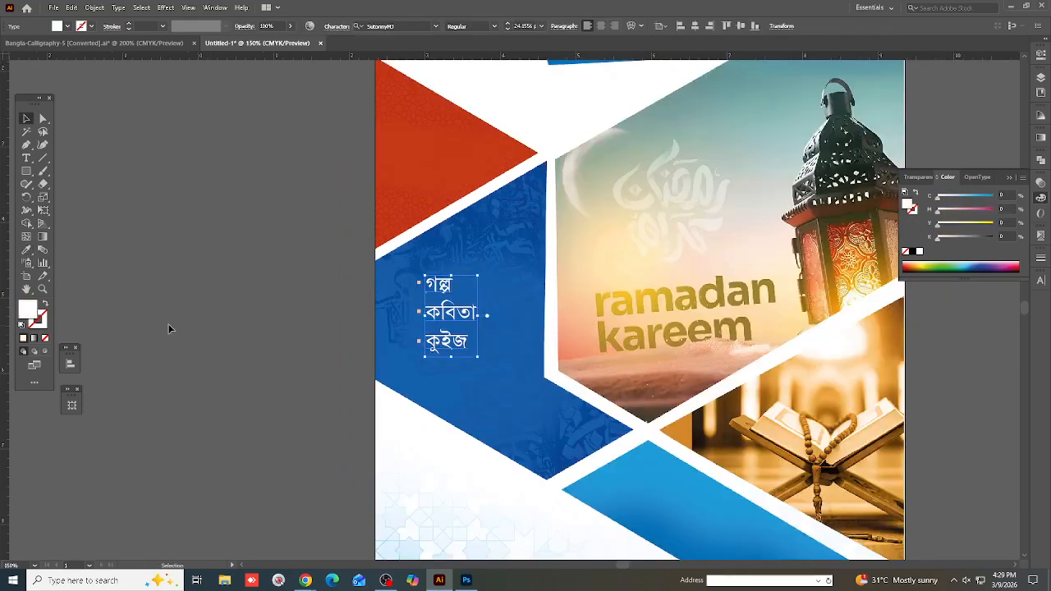
key(i)
click(622, 291)
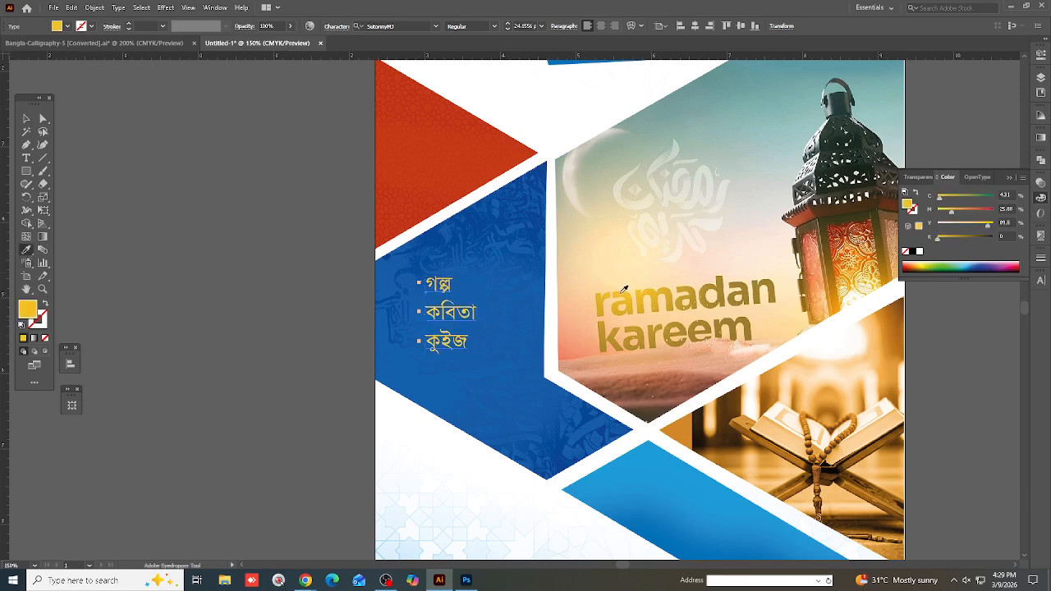
click(25, 119)
click(211, 231)
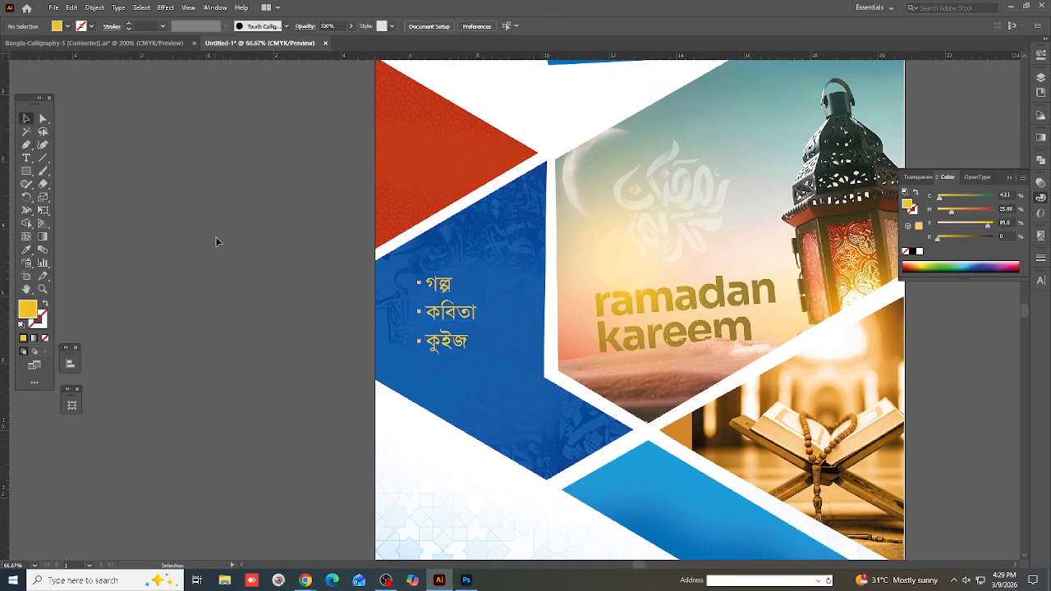
Select the complete cover artwork, including background, masthead, label and list, and copy it
scroll(216, 239, down, 2)
scroll(223, 239, up, 2)
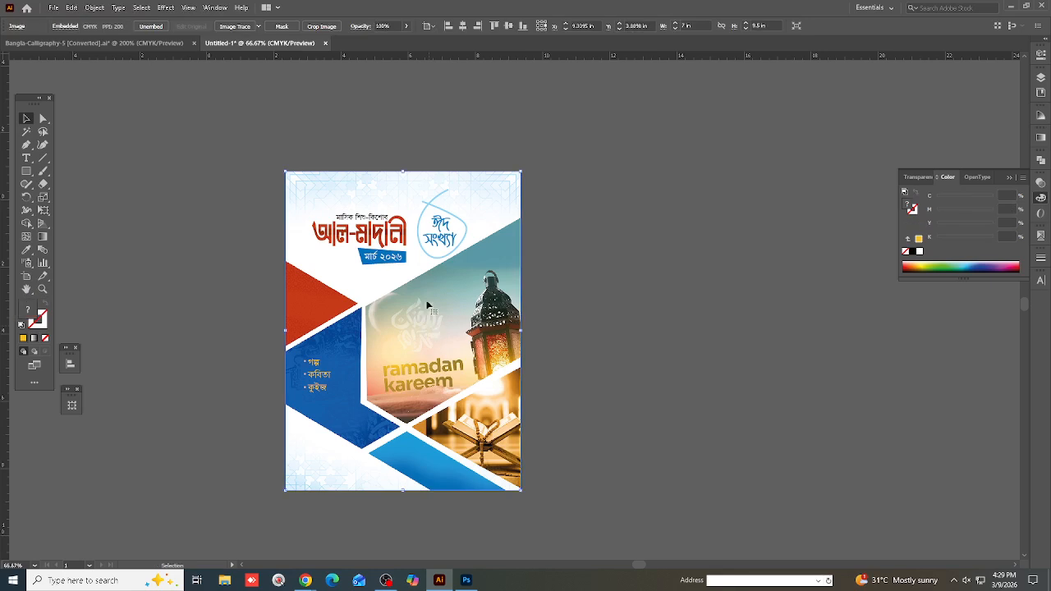
drag(235, 160, 546, 511)
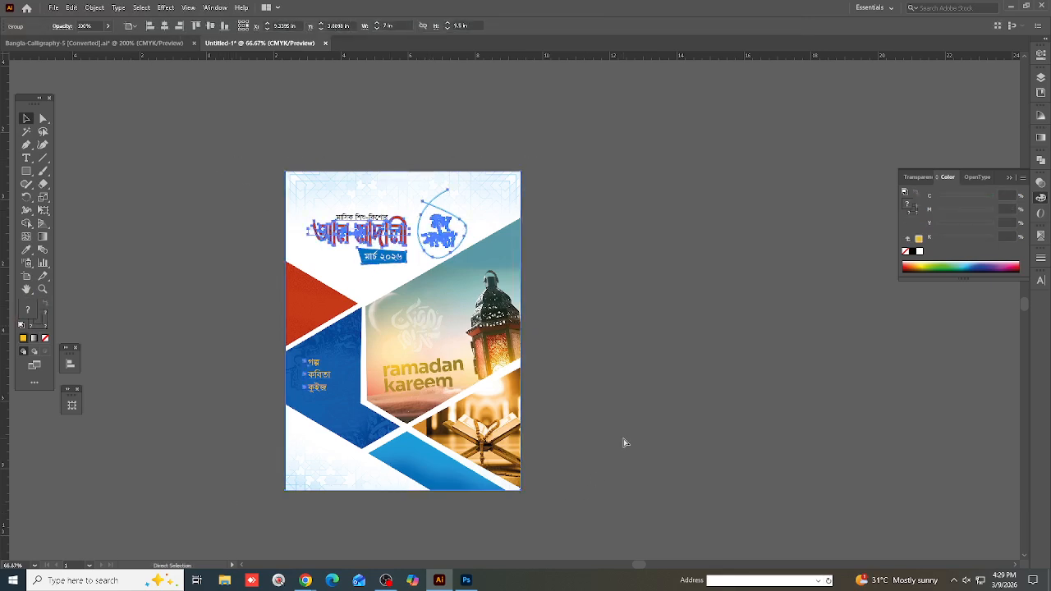
key(Delete)
key(ctrl+z)
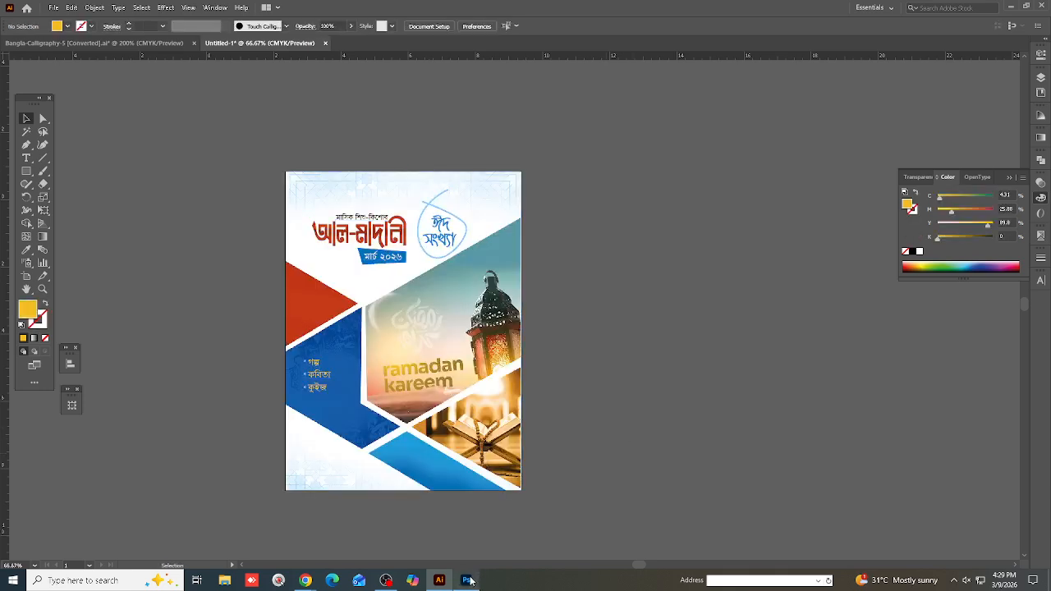
Switch to the Photoshop book mockup and paste the copied artwork as pixels inside its Cover smart object
key(alt+Tab)
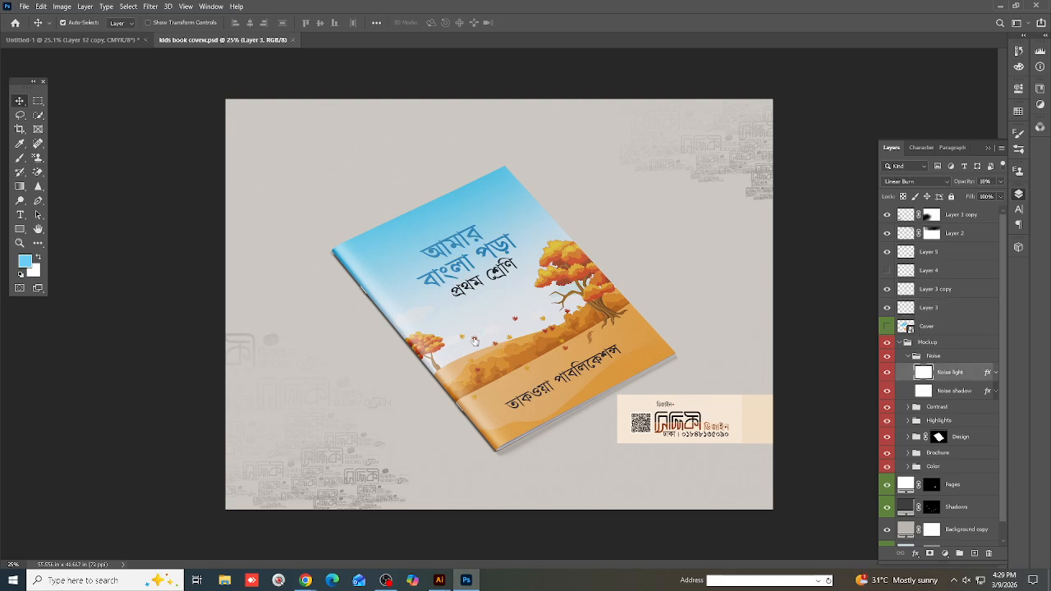
double_click(906, 326)
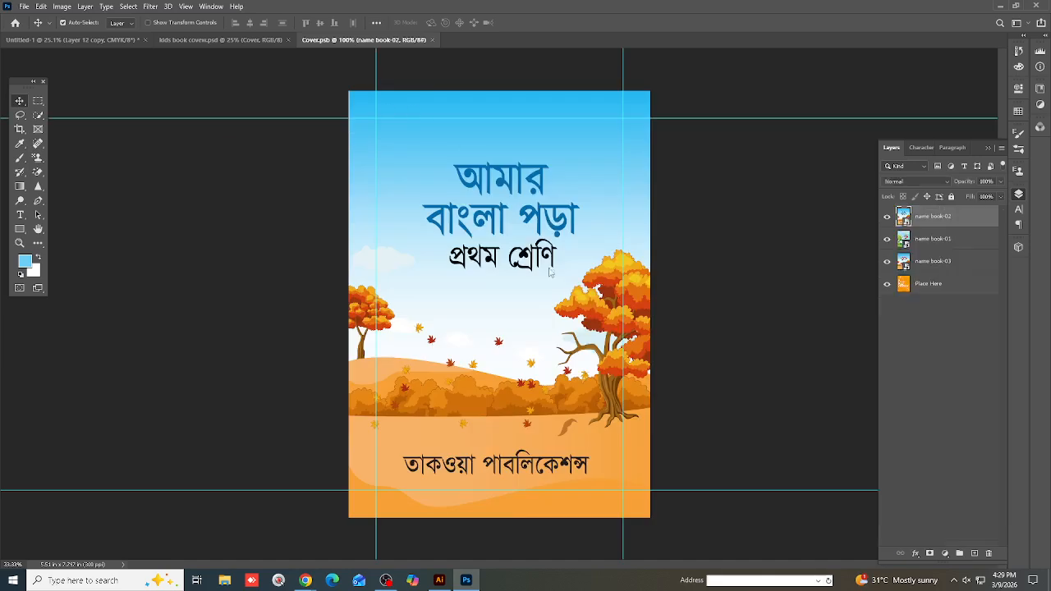
key(ctrl+v)
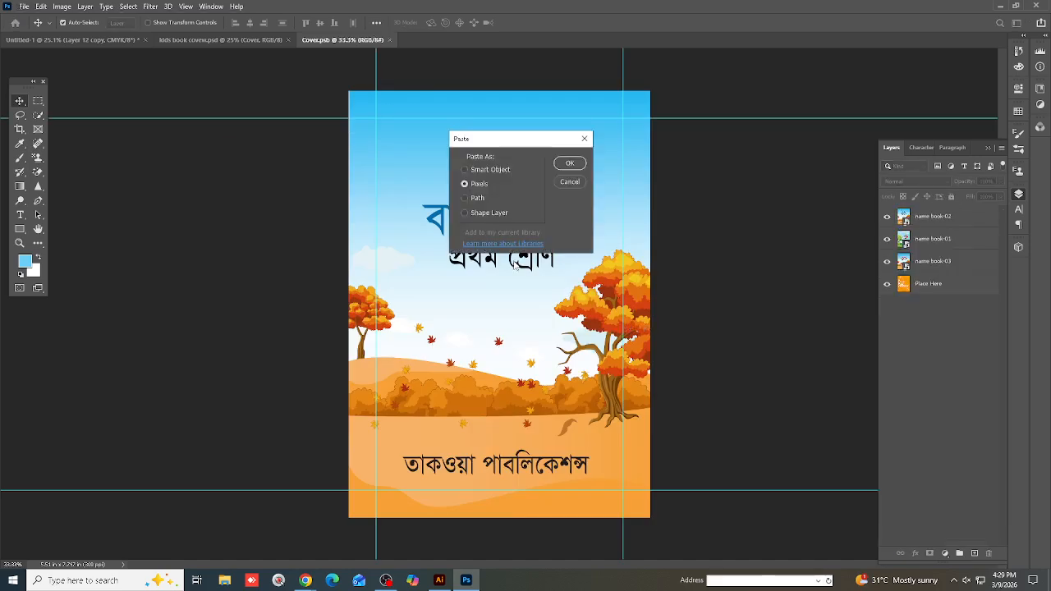
click(570, 164)
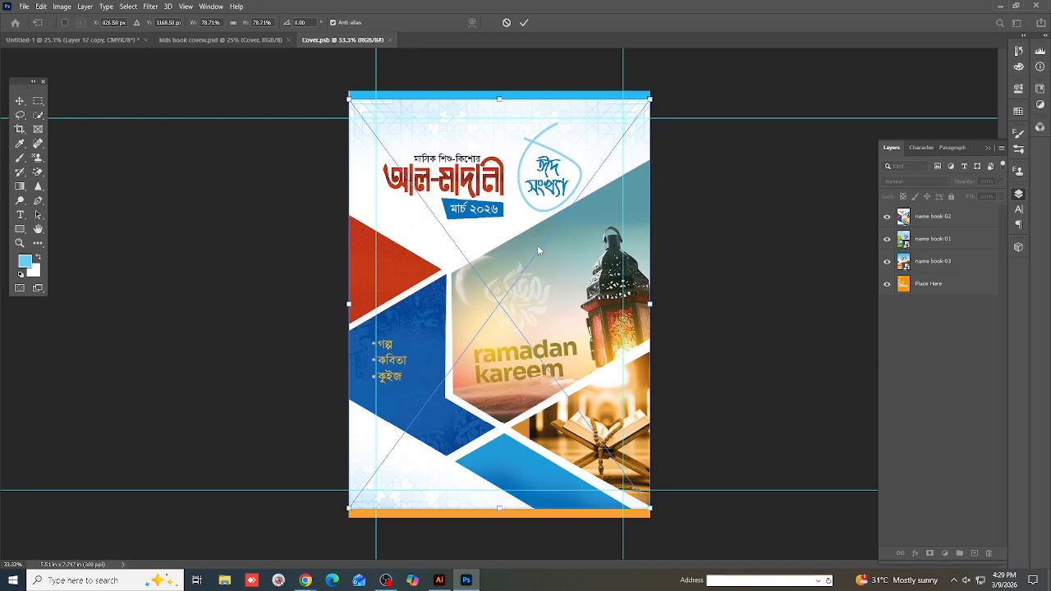
key(alt+space)
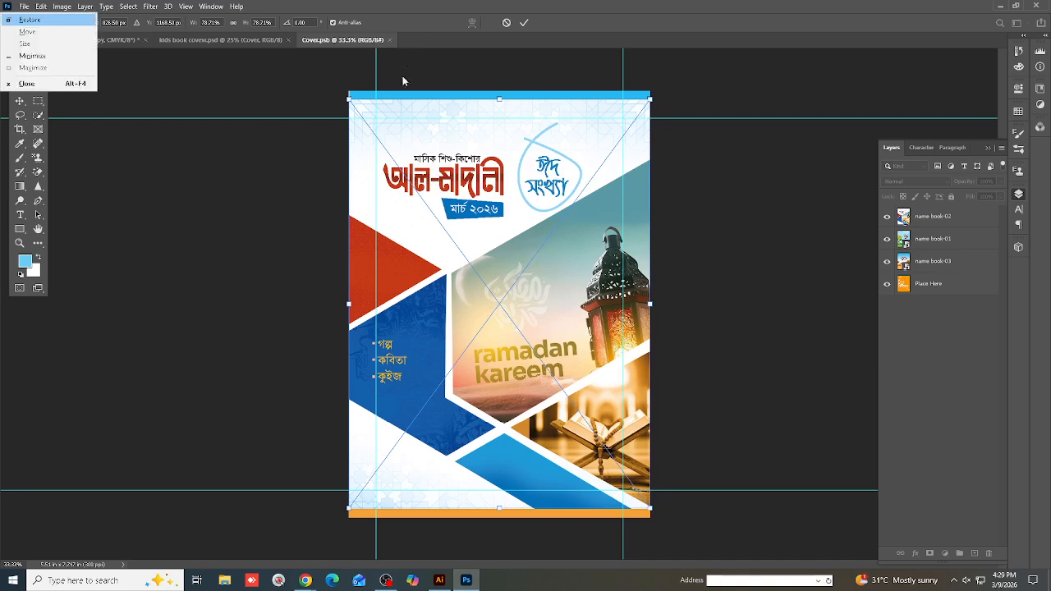
click(564, 181)
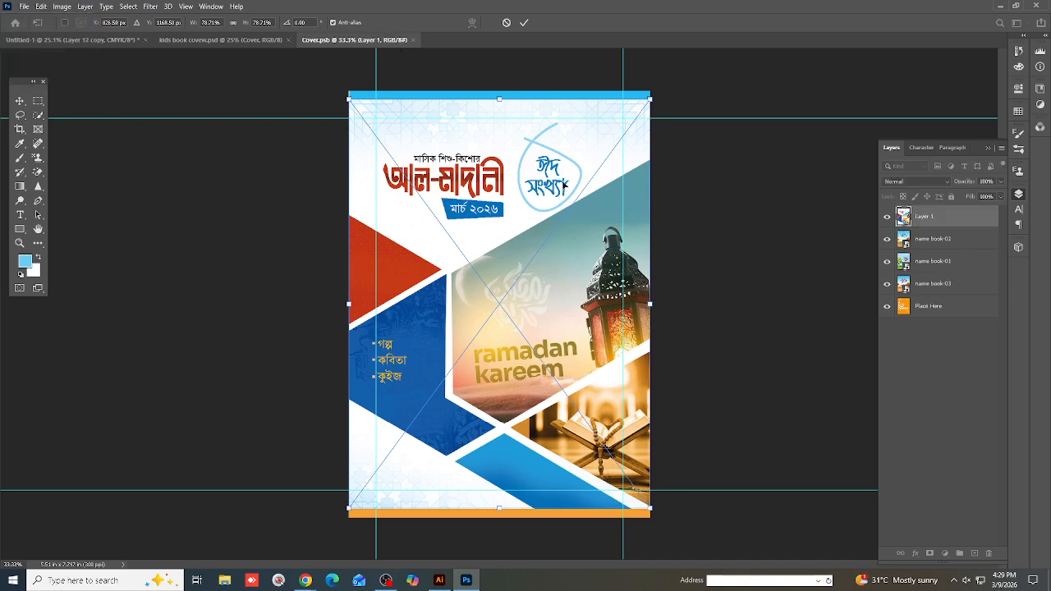
click(23, 101)
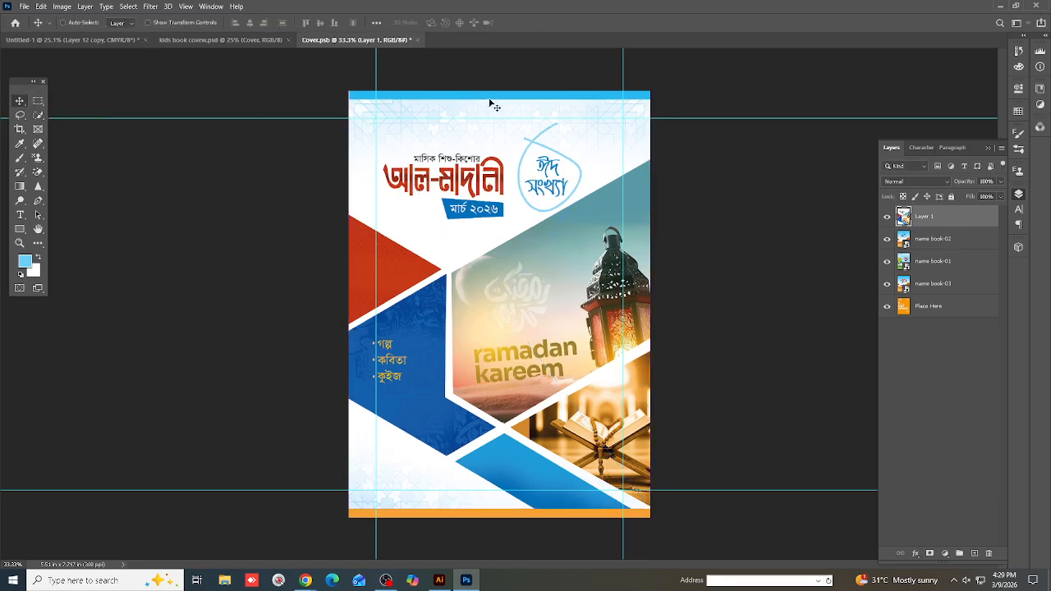
Stretch the pasted cover vertically at both ends to fill the canvas height and save the smart object
key(ctrl+t)
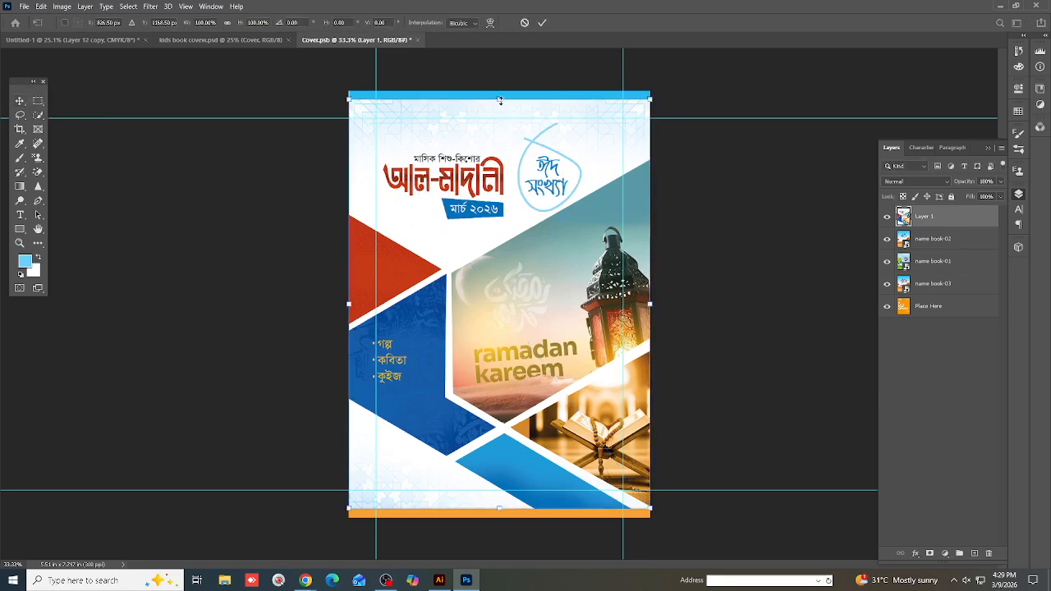
drag(500, 100, 500, 91)
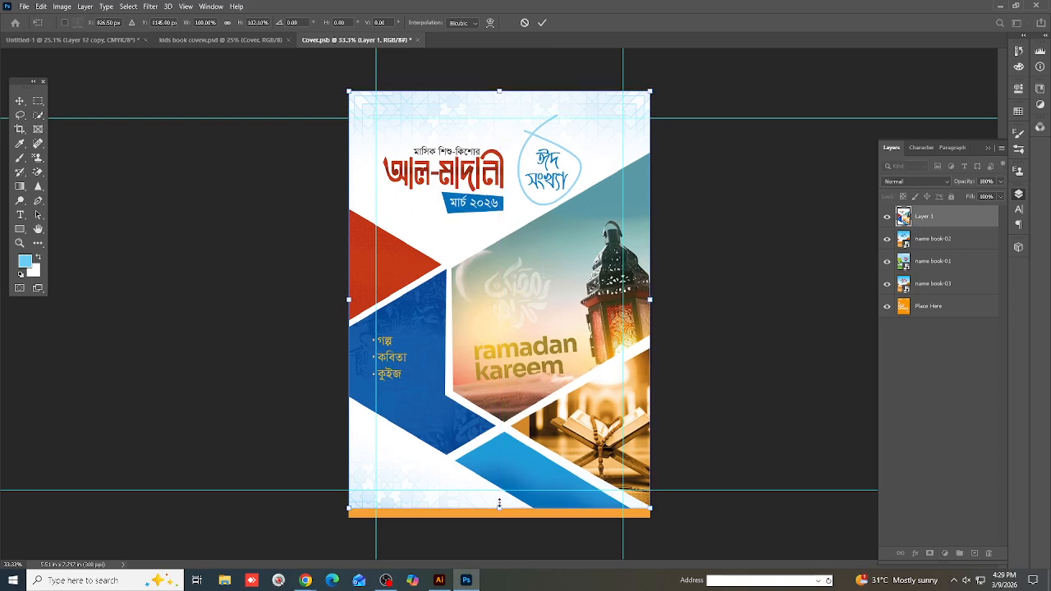
drag(499, 503, 499, 517)
key(Return)
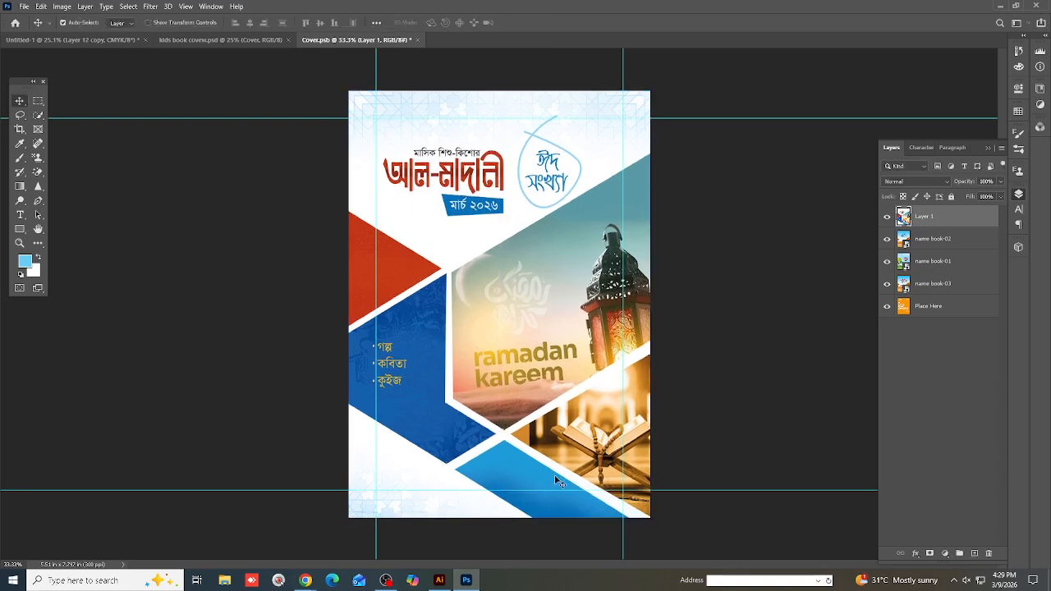
key(ctrl)
key(ctrl+s)
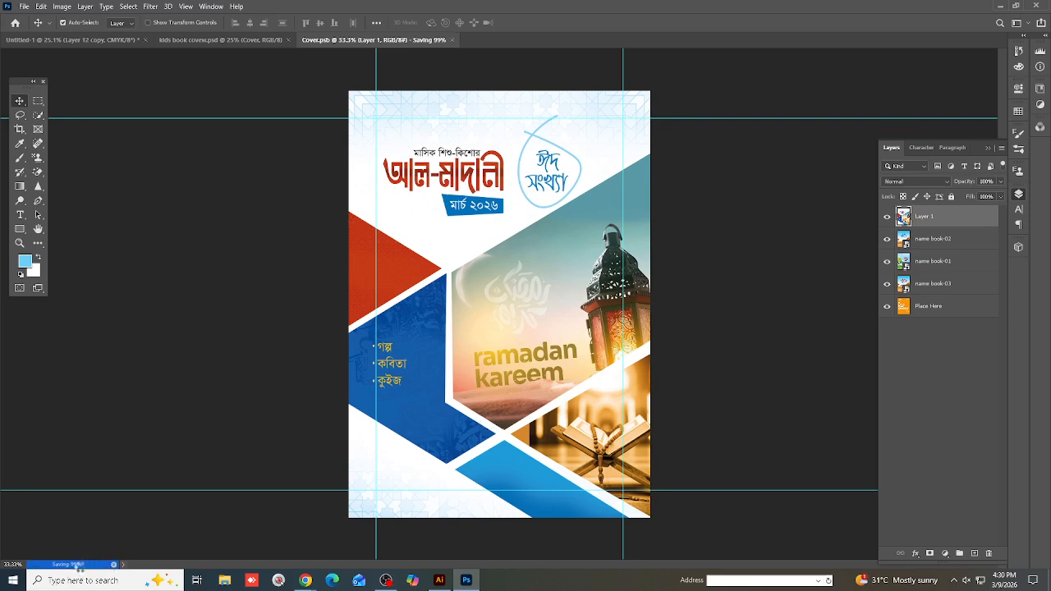
Return to the kids book mockup document to see the updated cover
click(218, 41)
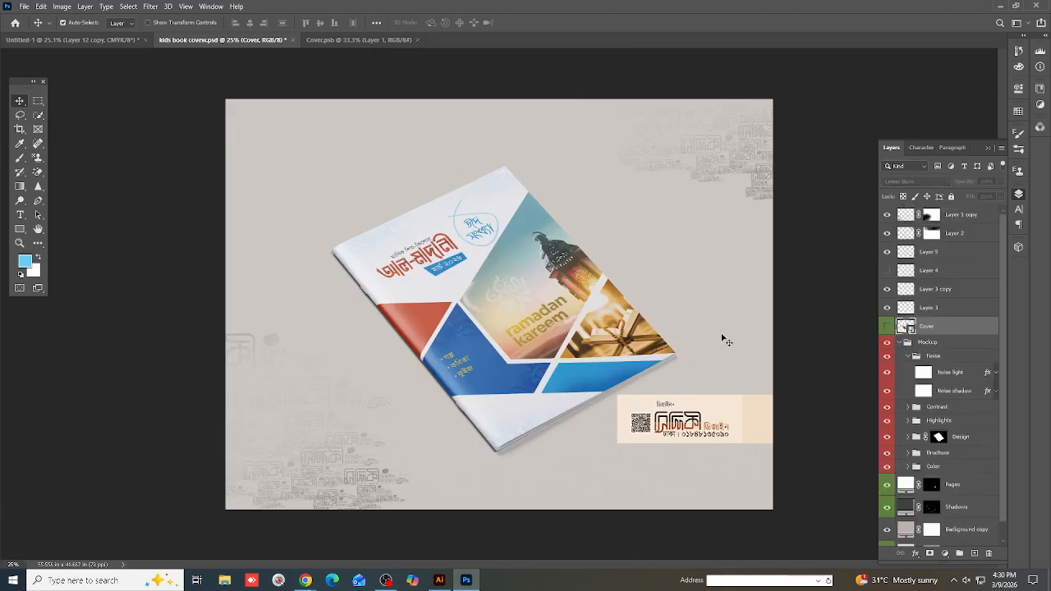
Preview the book with the Background copy and Background layers hidden, and make both layers visible again
scroll(923, 470, down, 1)
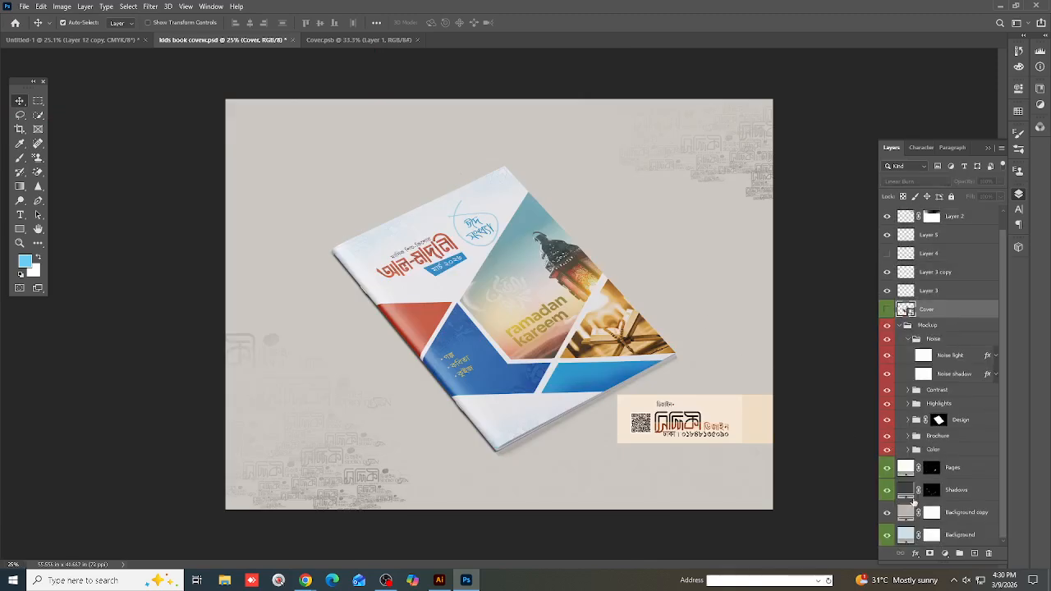
click(887, 513)
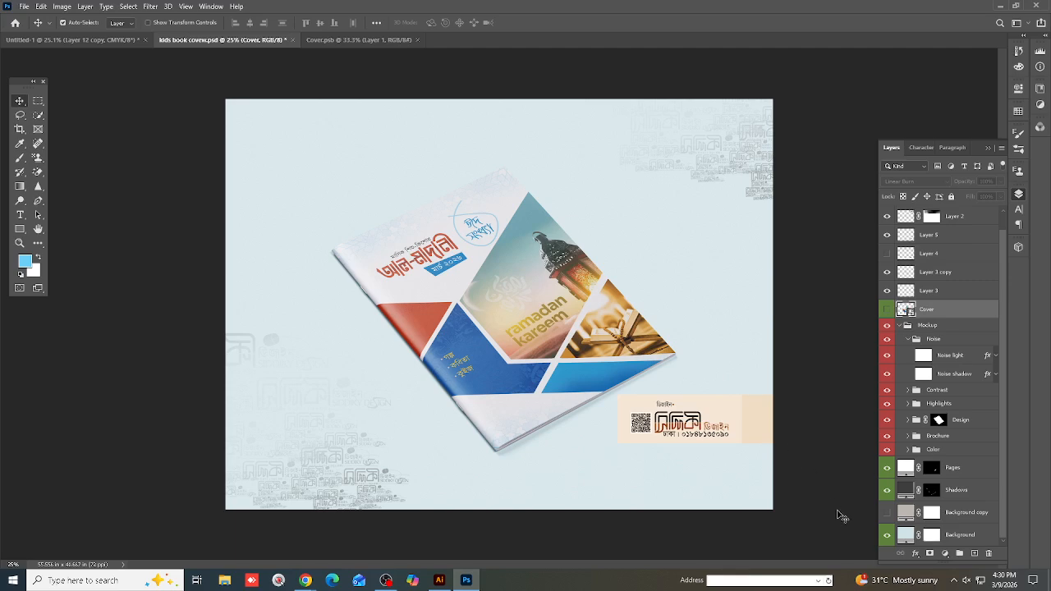
click(887, 536)
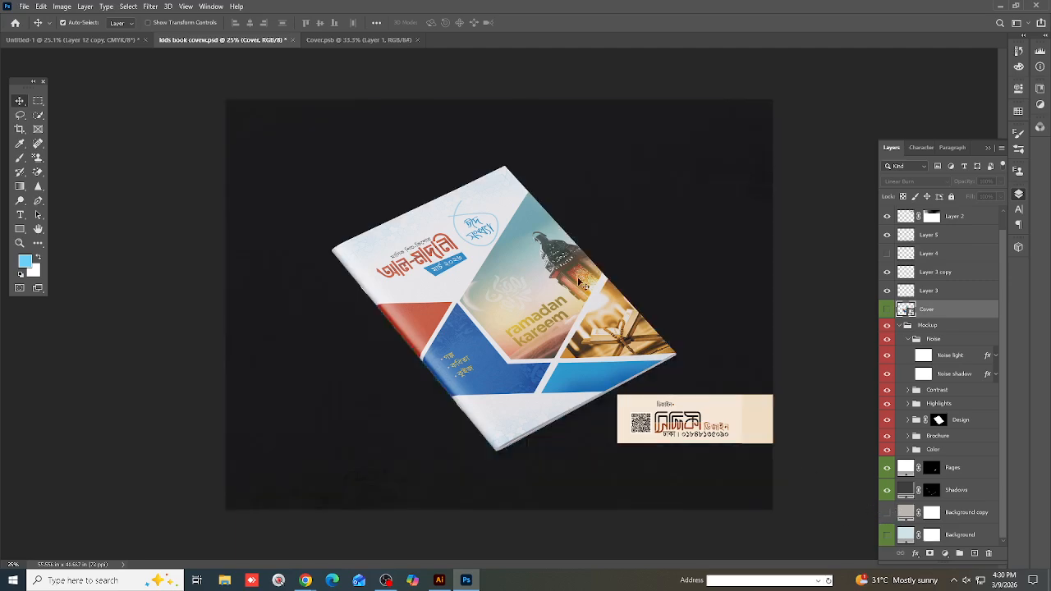
key(ctrl+plus)
scroll(654, 254, down, 3)
scroll(657, 262, up, 3)
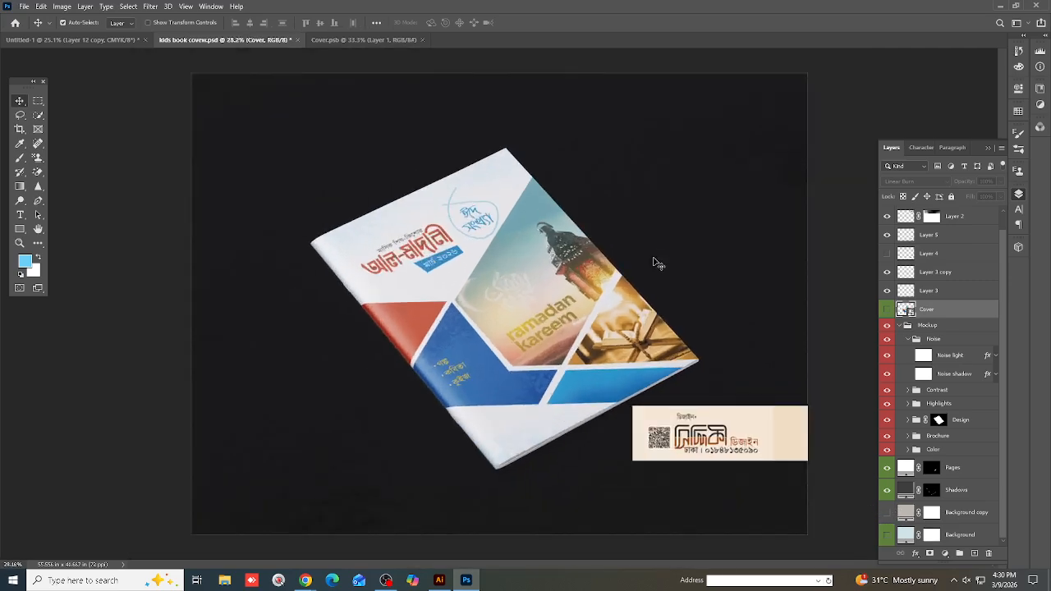
scroll(733, 269, down, 2)
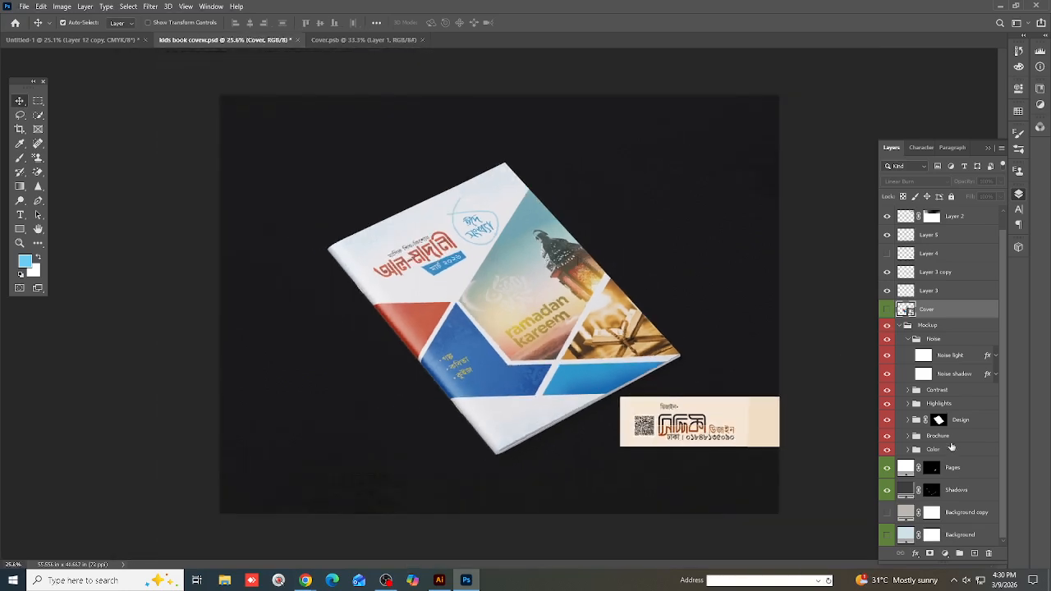
click(887, 535)
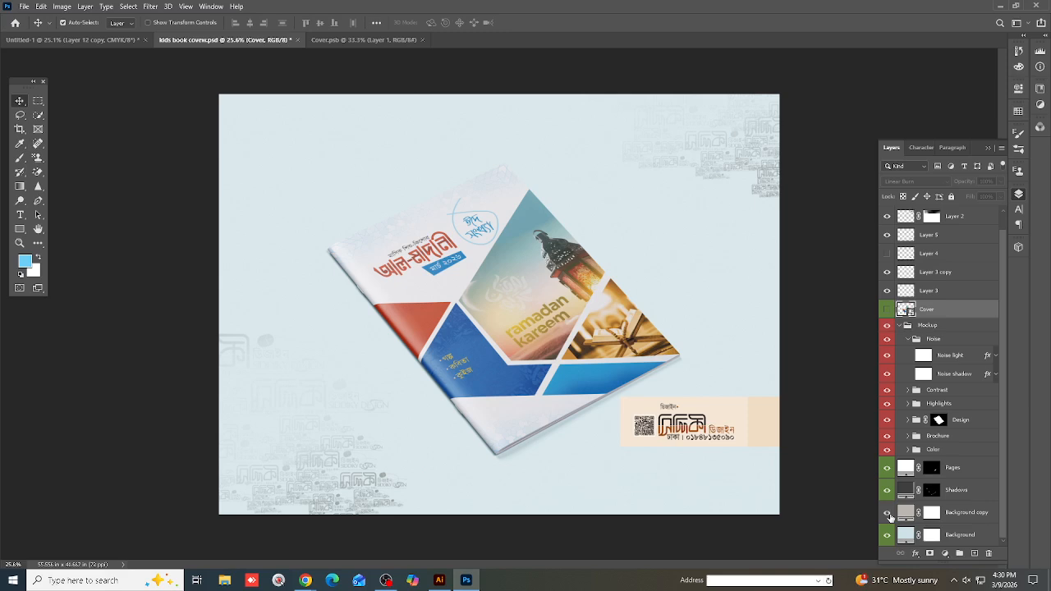
click(887, 513)
Recolour the Background copy solid fill to pale blue d2e3fa, starting from a blue sampled from the cover artwork
click(901, 514)
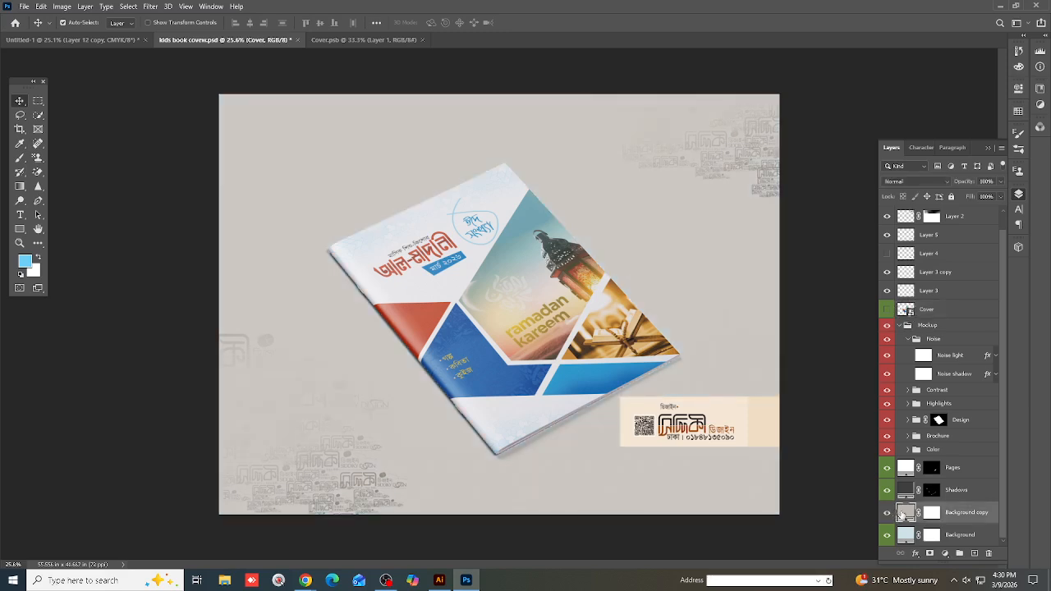
double_click(907, 514)
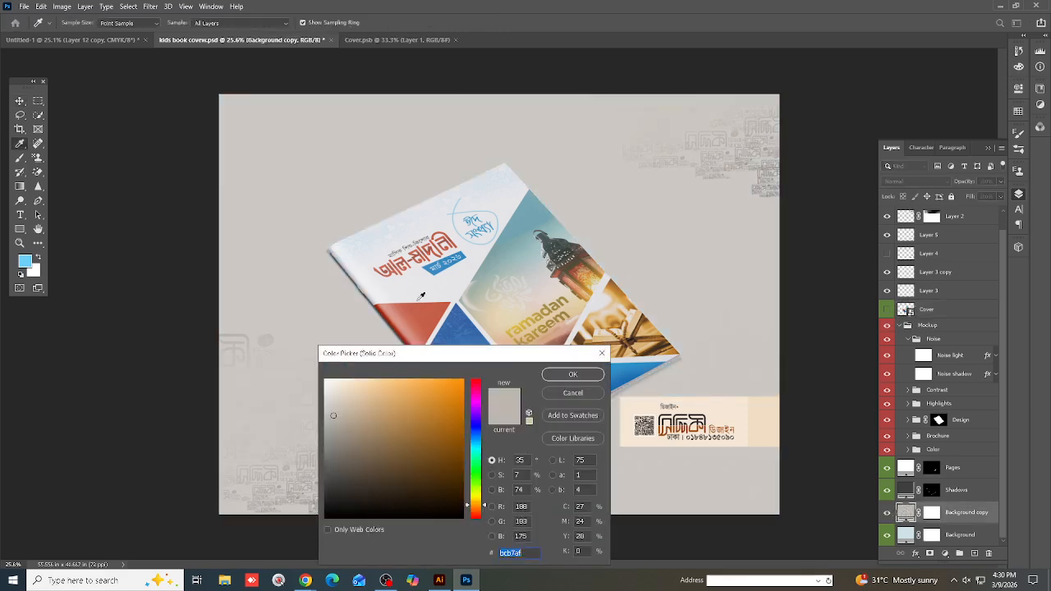
click(455, 312)
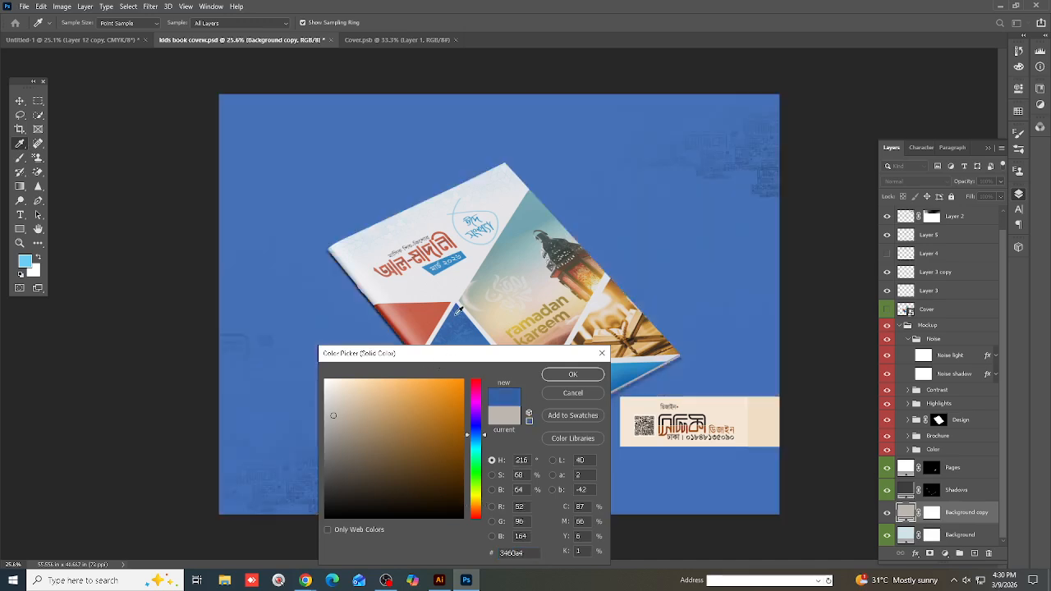
click(454, 436)
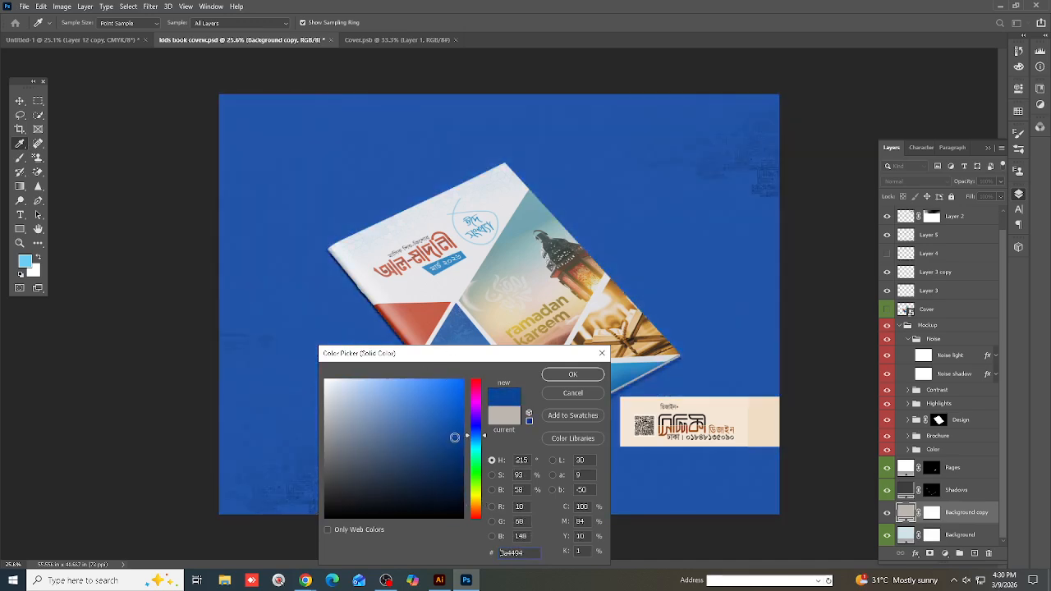
drag(379, 394, 347, 382)
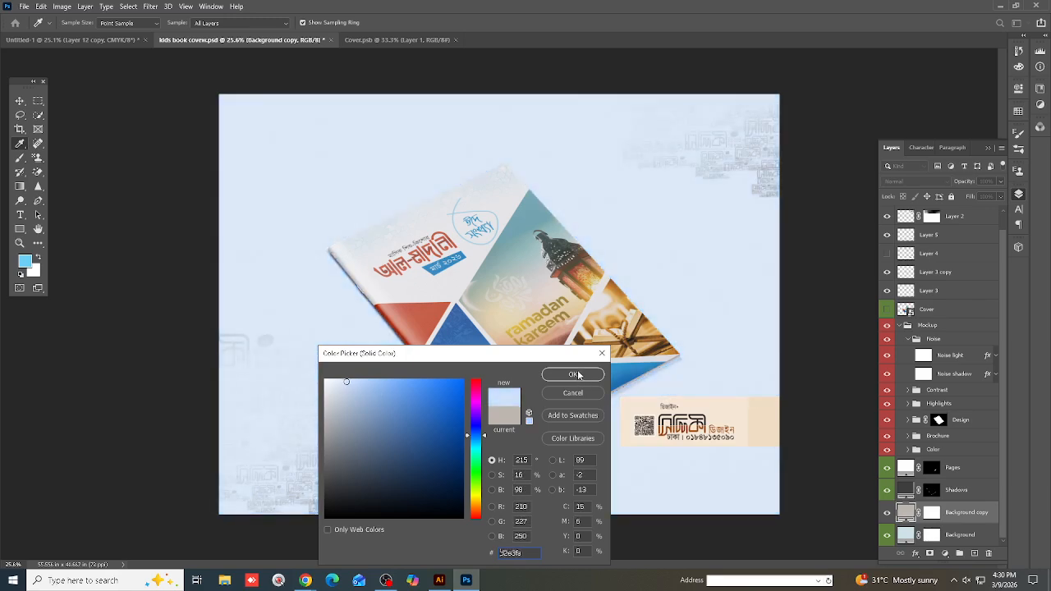
click(578, 376)
key(v)
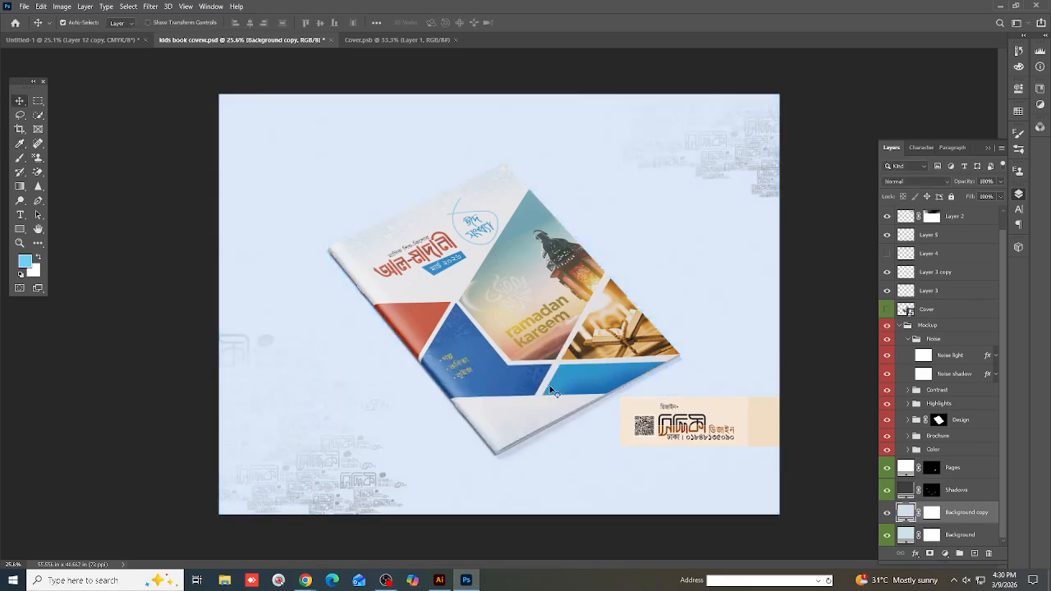
Change the Background copy solid fill to white and check the magazine mockup against it
double_click(906, 513)
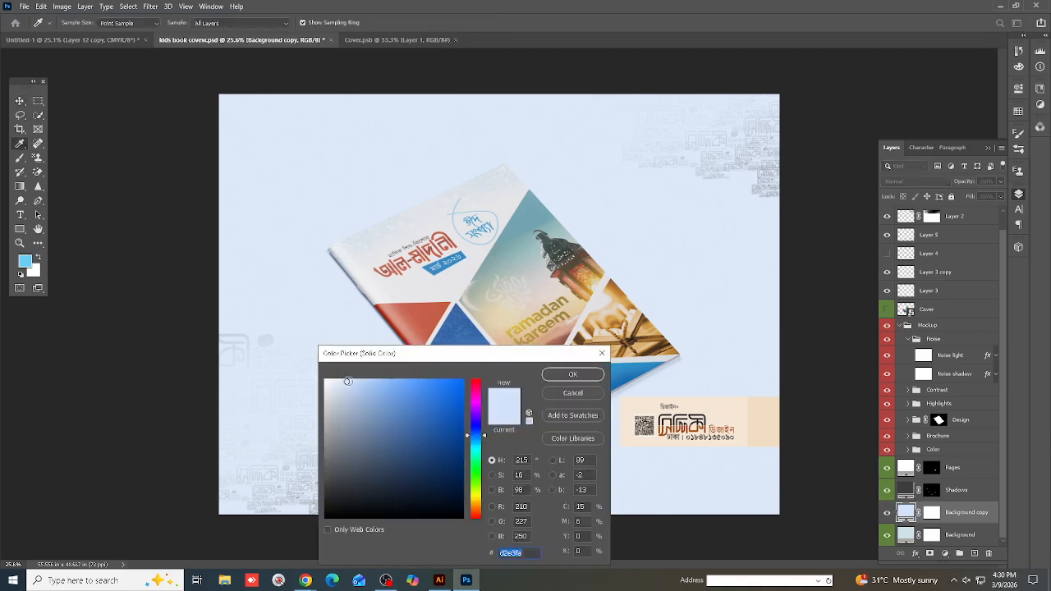
click(324, 379)
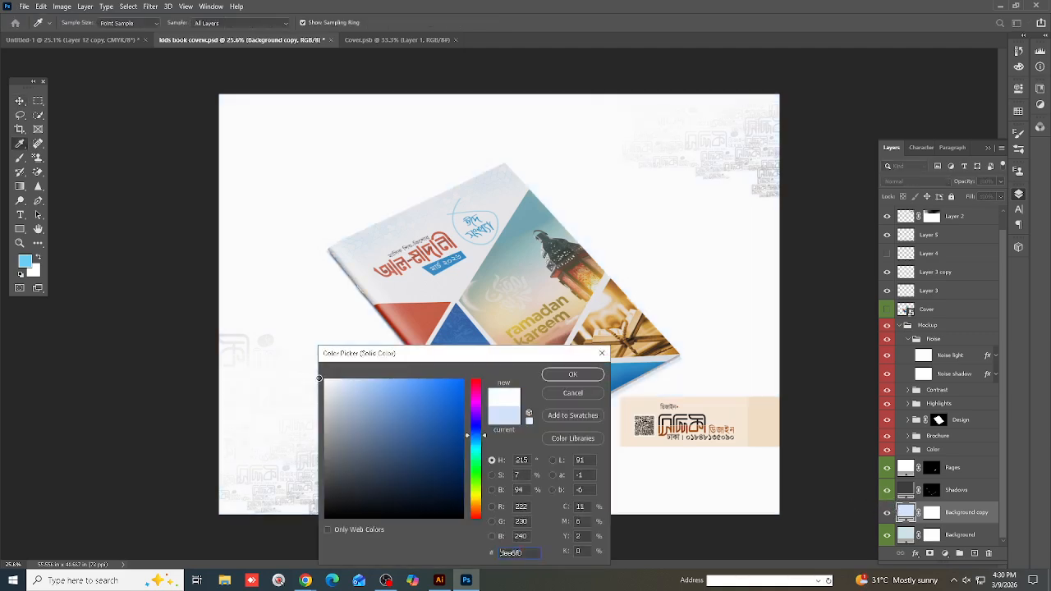
click(561, 376)
scroll(561, 313, up, 2)
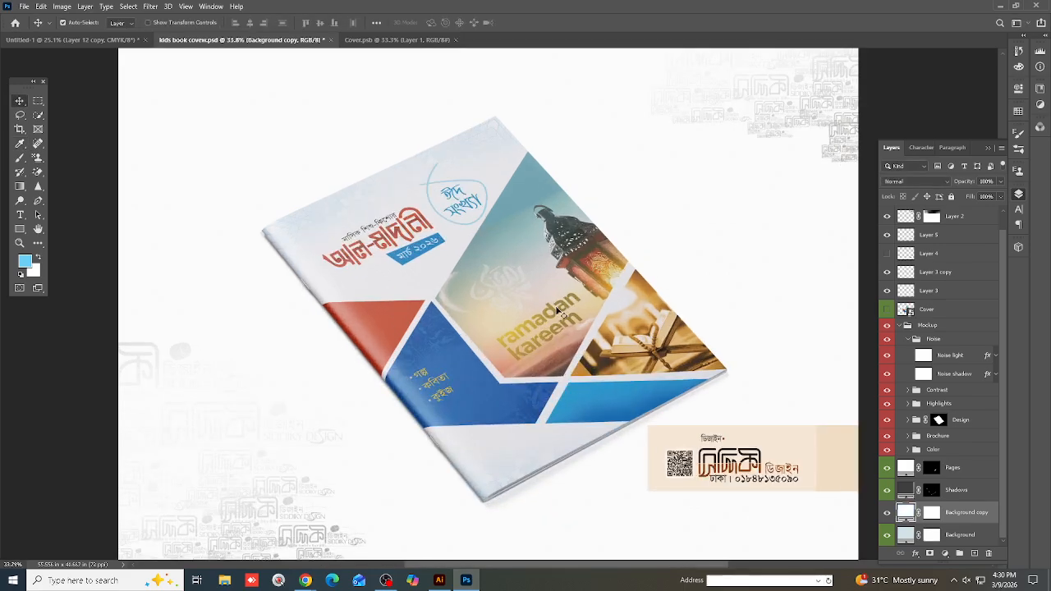
scroll(561, 312, down, 2)
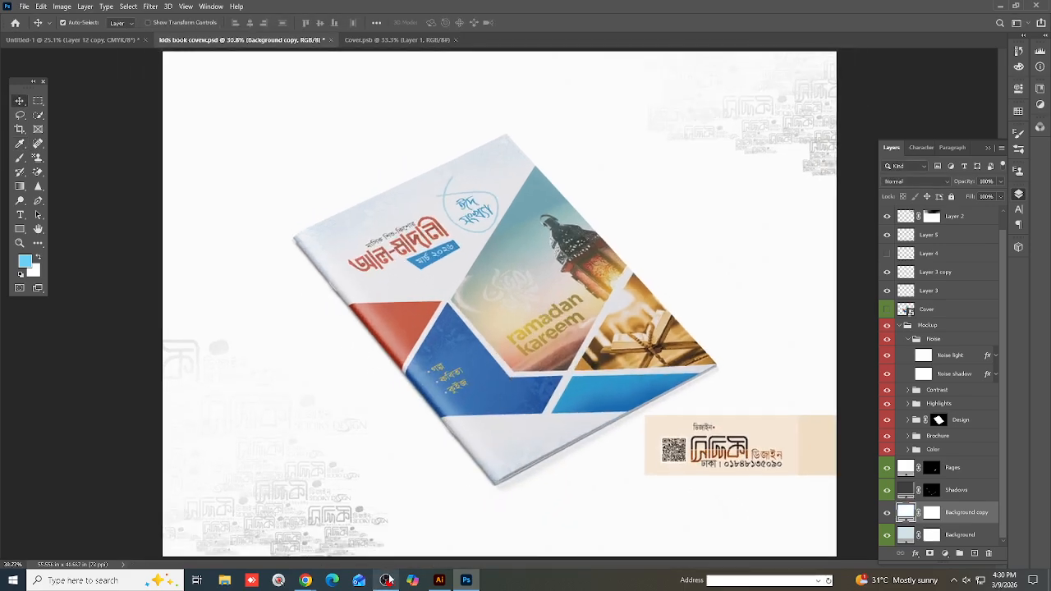